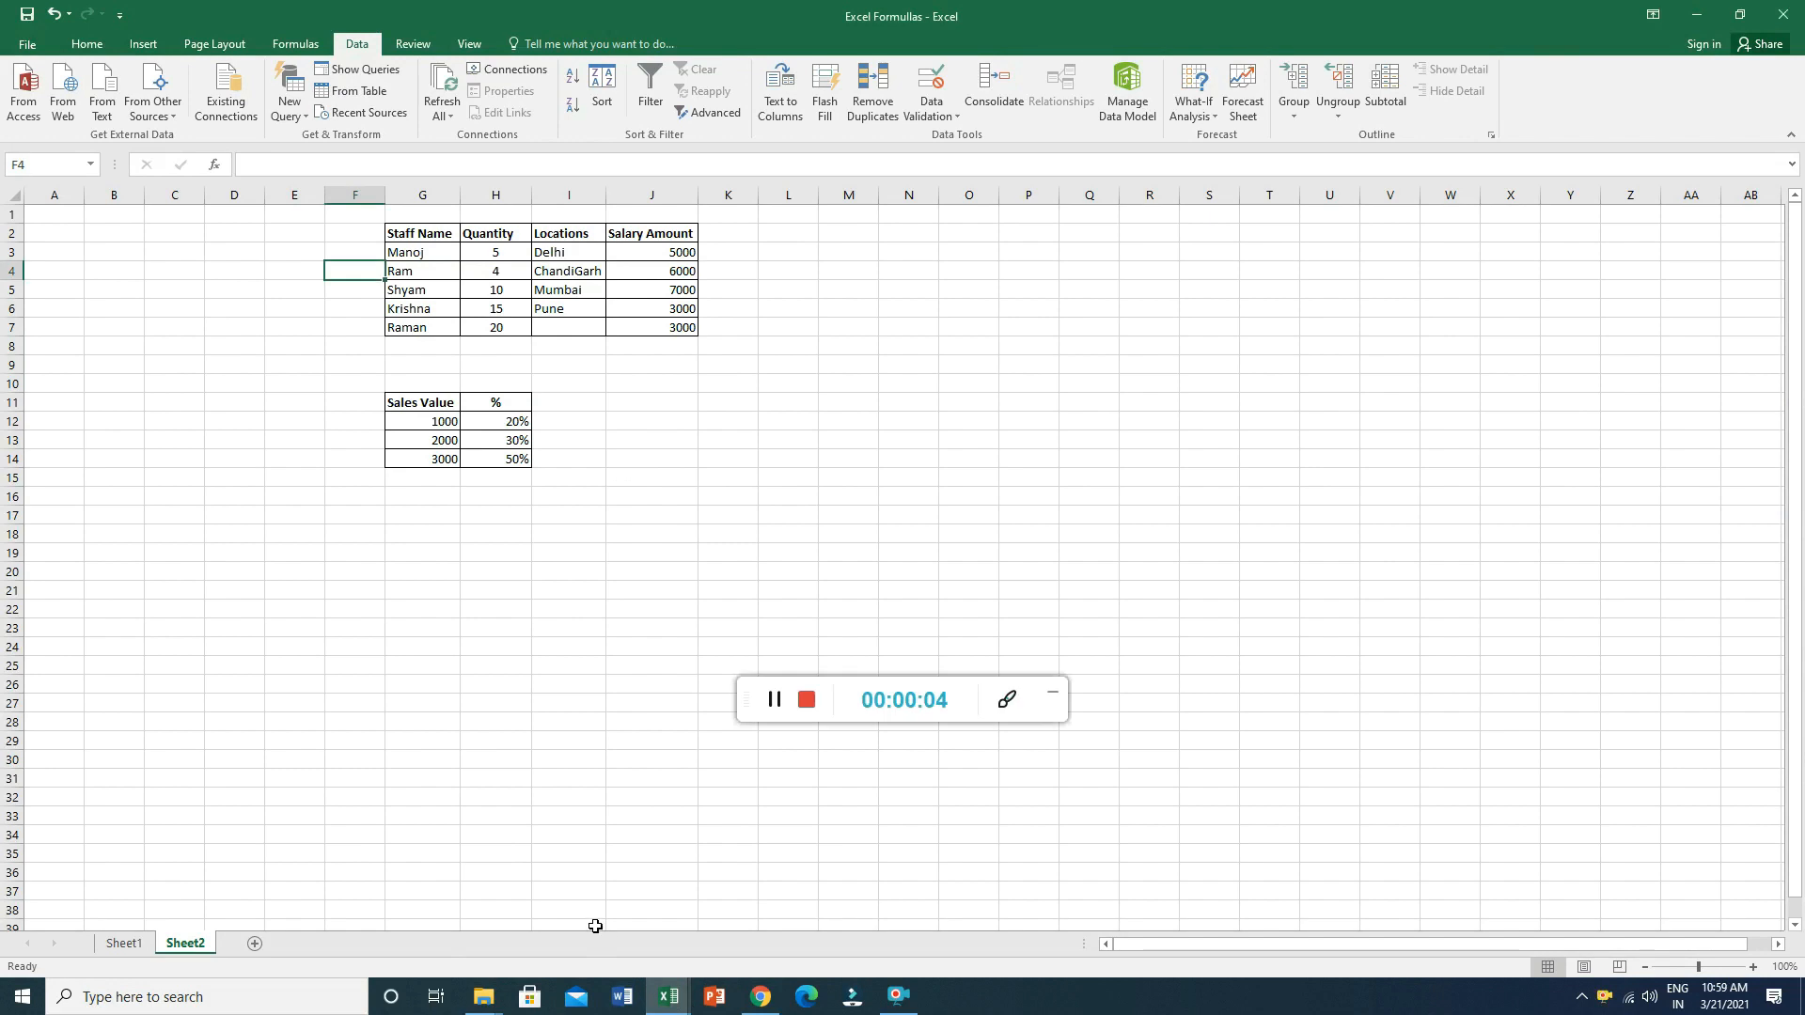
On Sheet1, clear the existing lookup results from the Salary Amount cells D3:D8.
mouse_move(665, 1002)
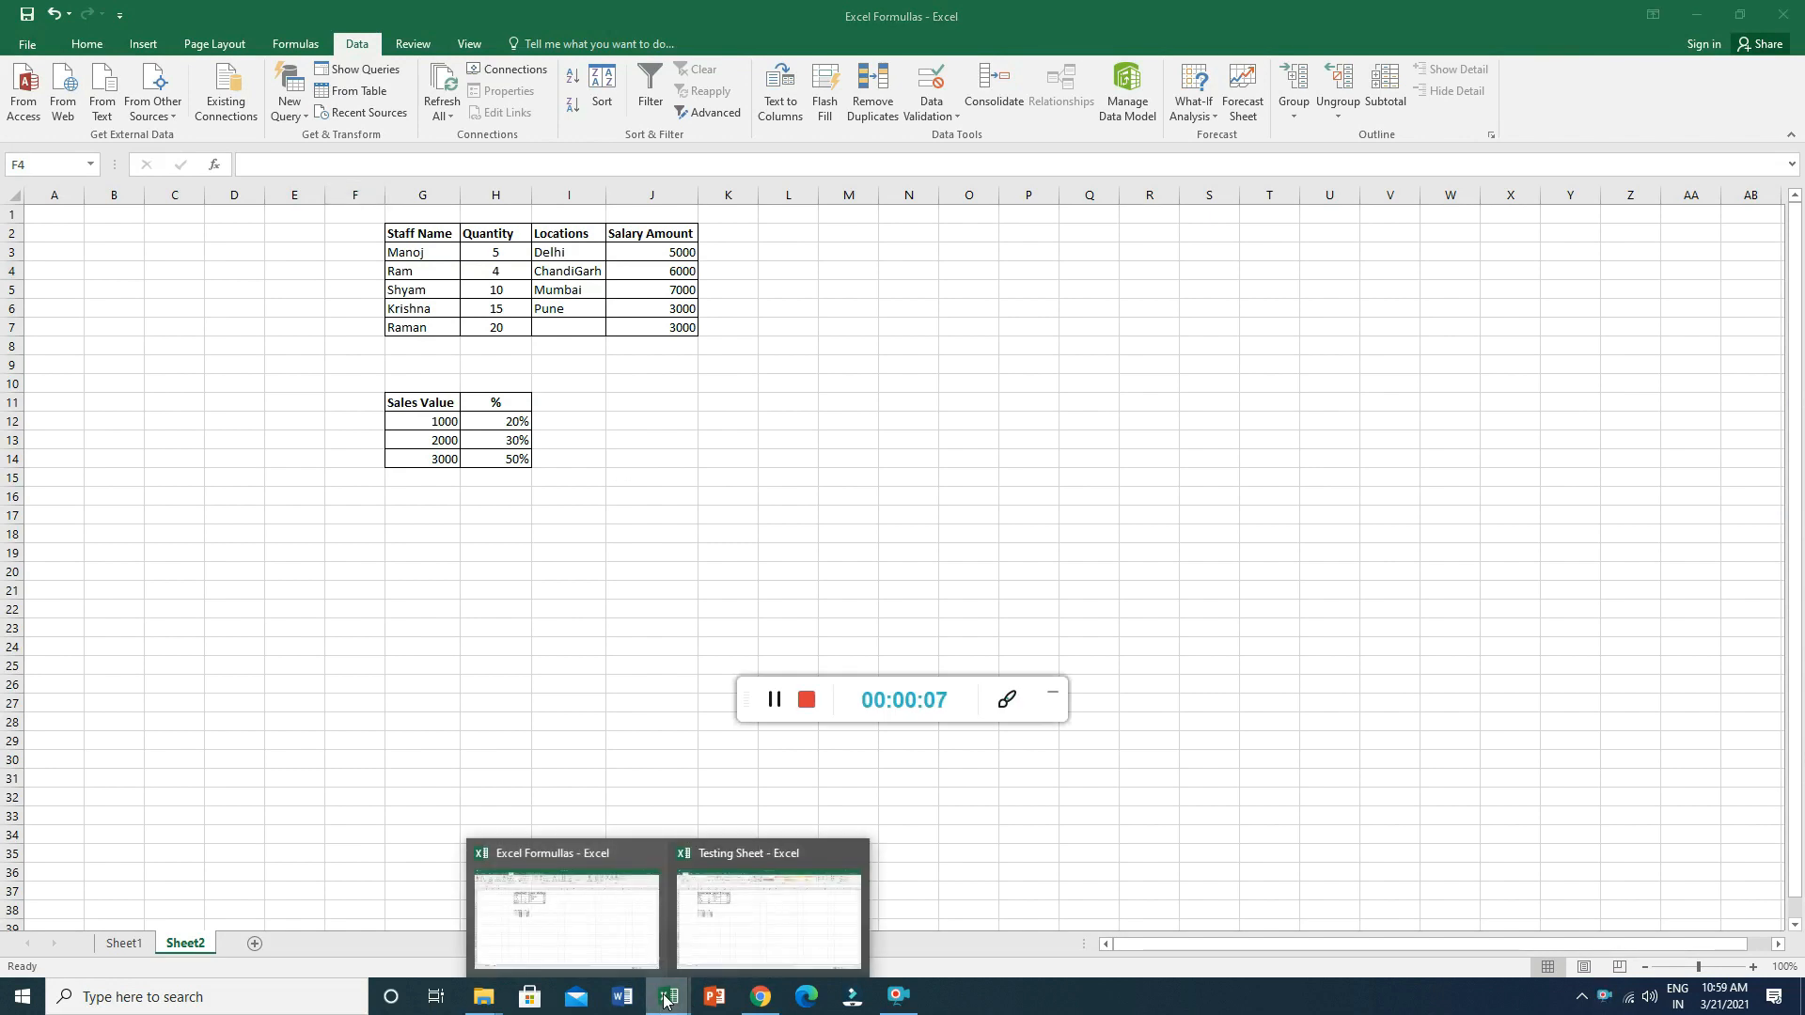
click(231, 611)
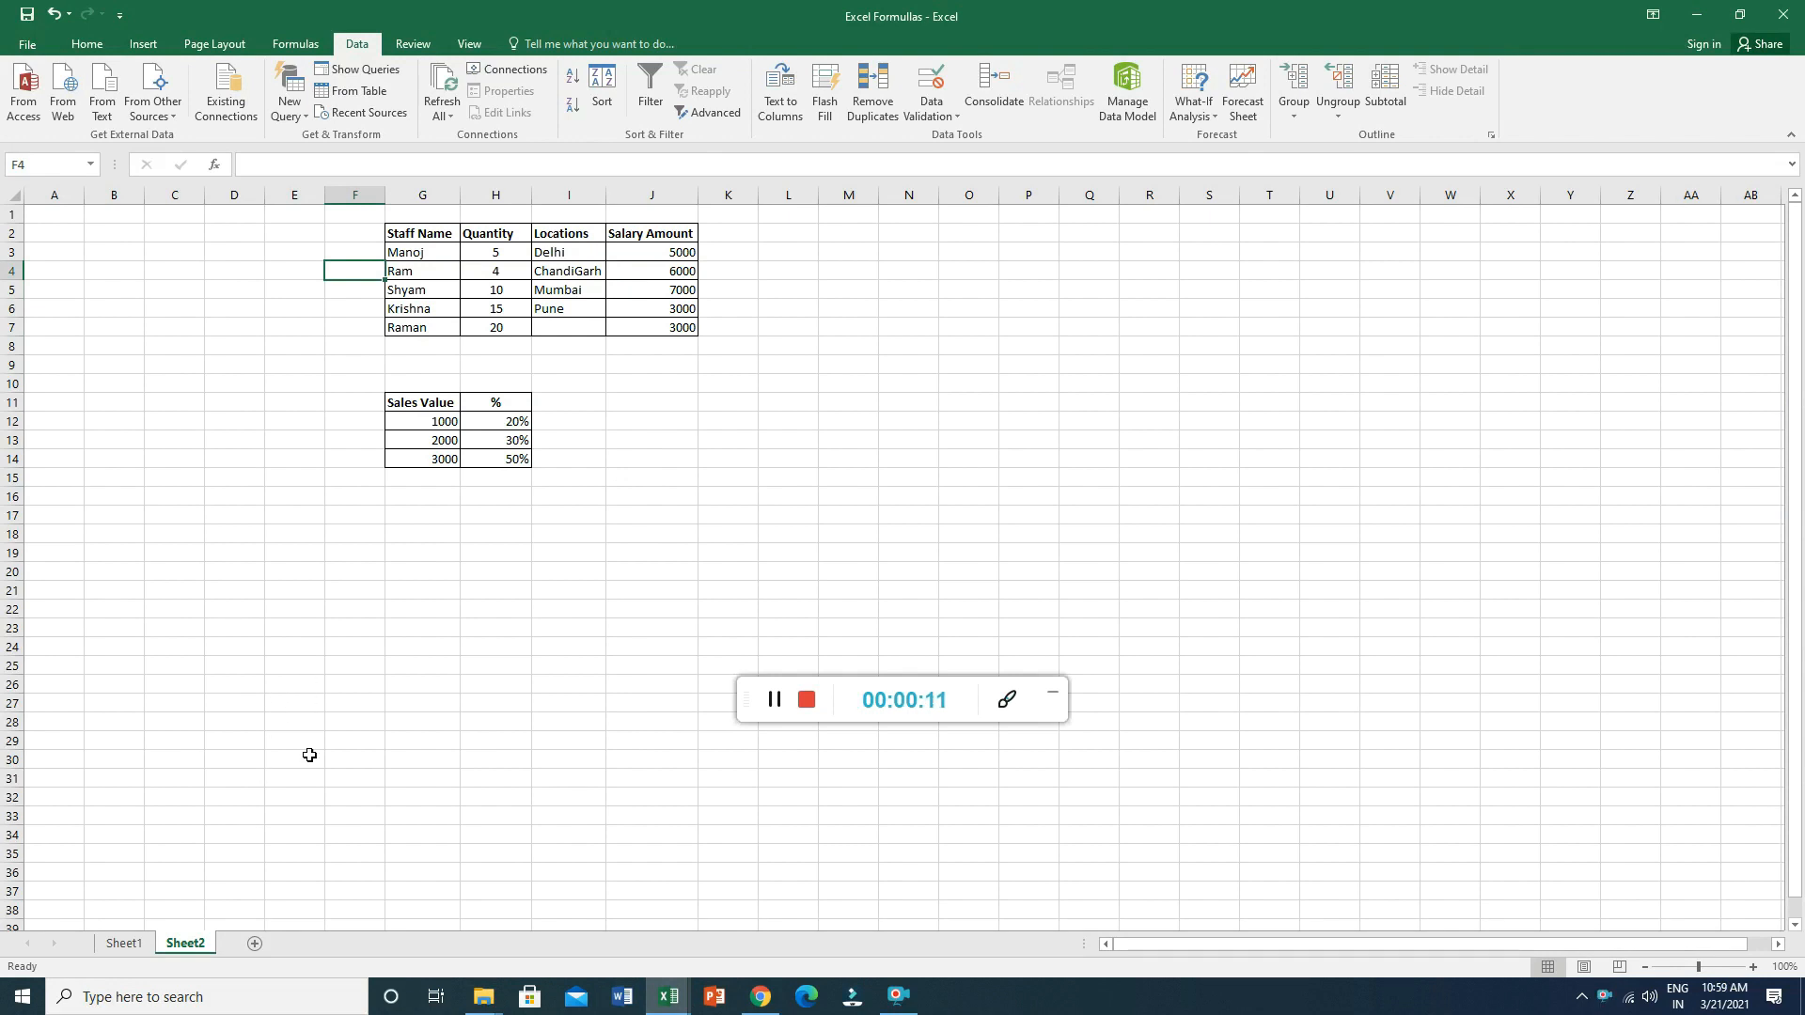
click(123, 943)
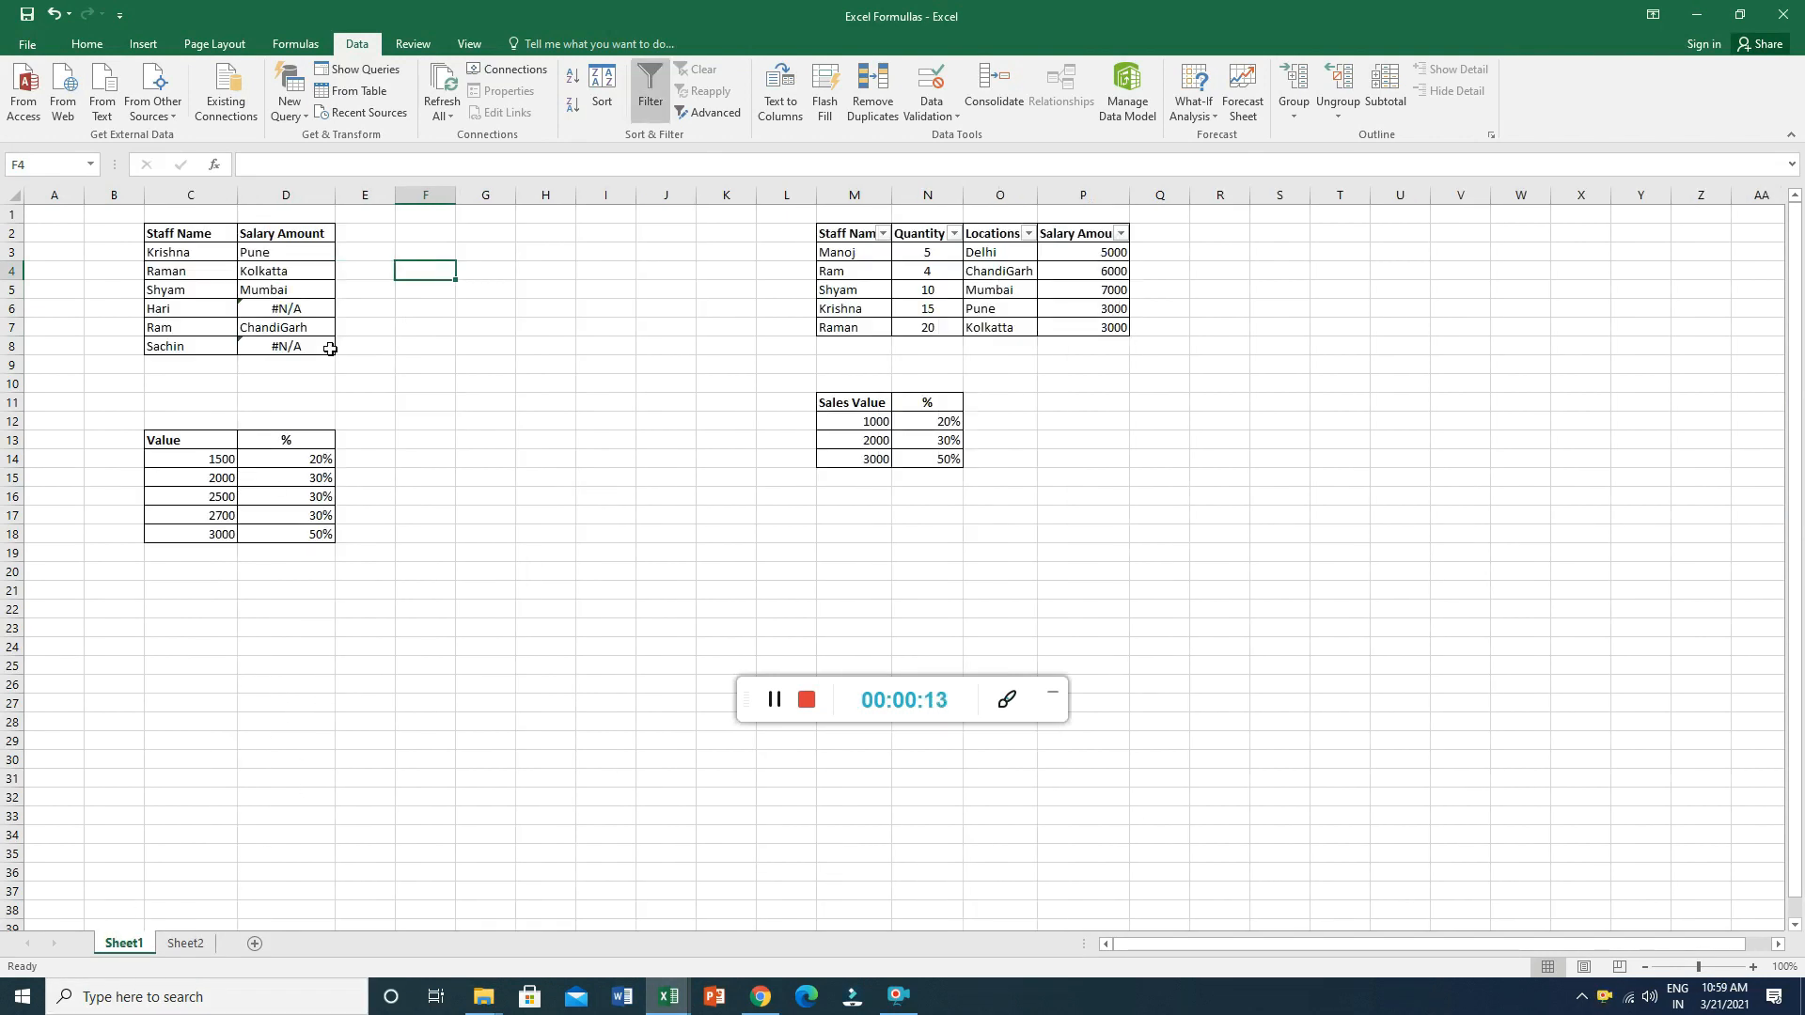
click(405, 233)
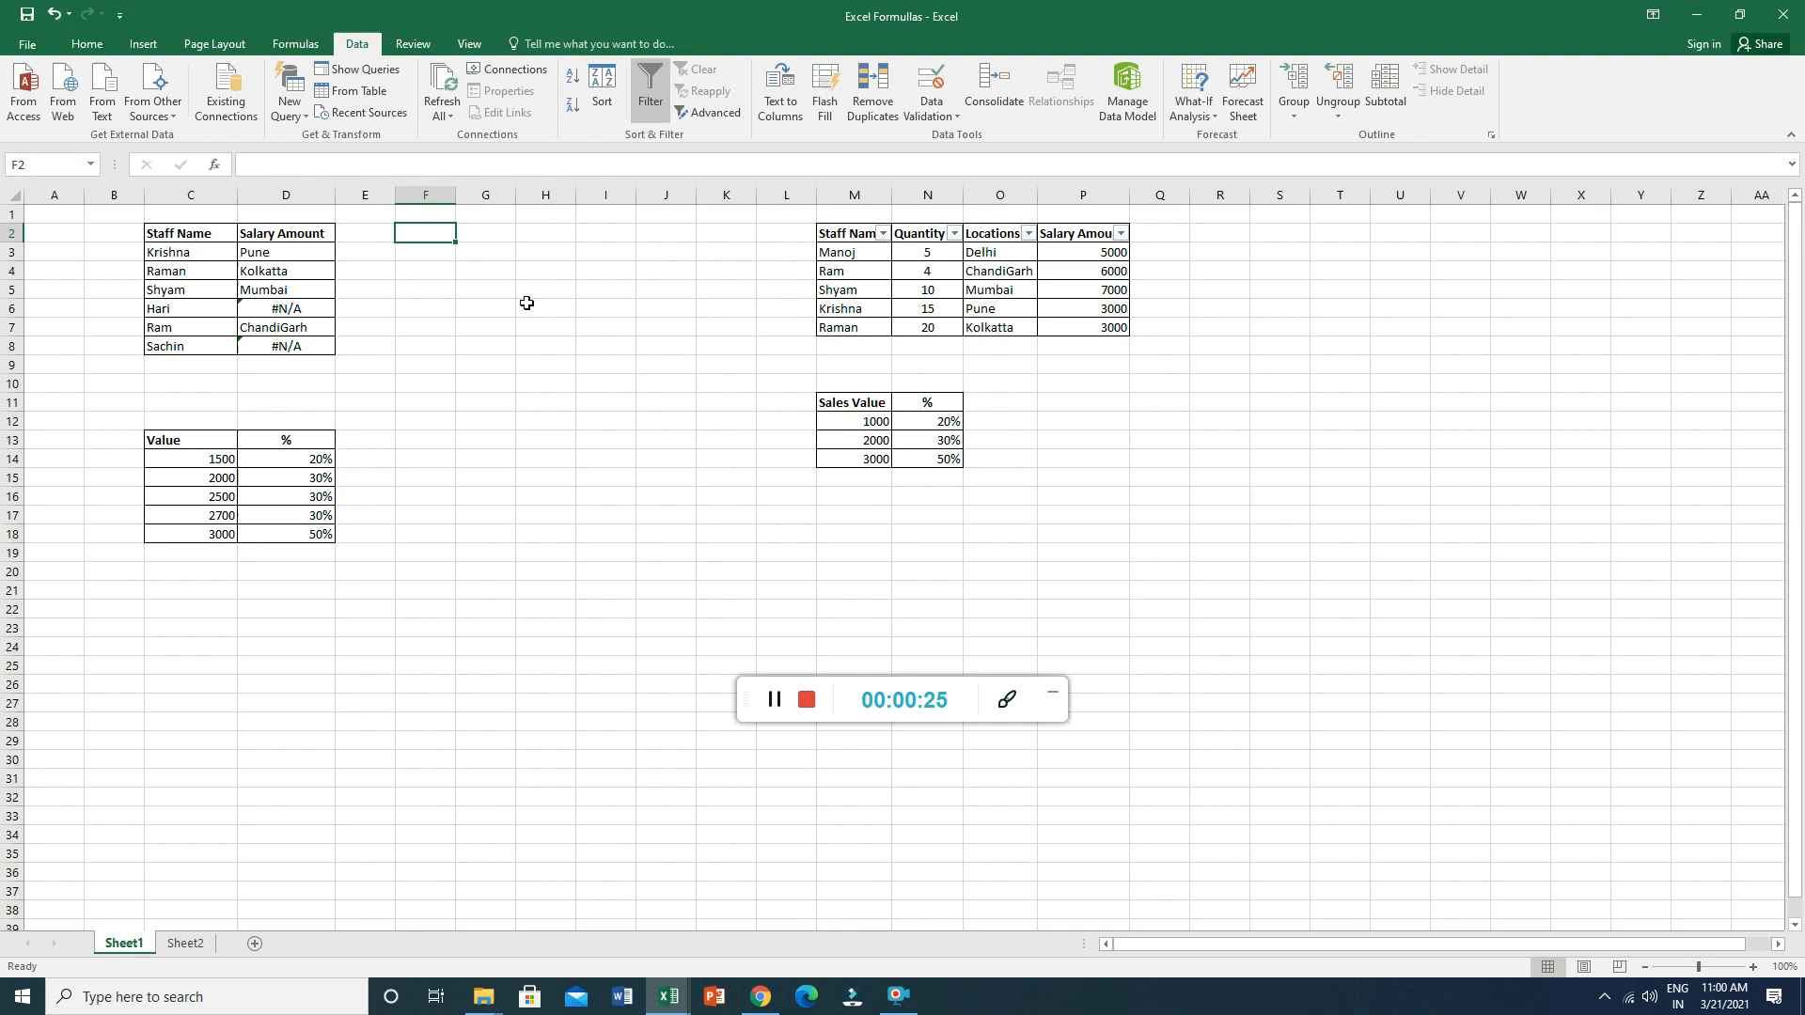
click(417, 259)
click(414, 232)
click(411, 254)
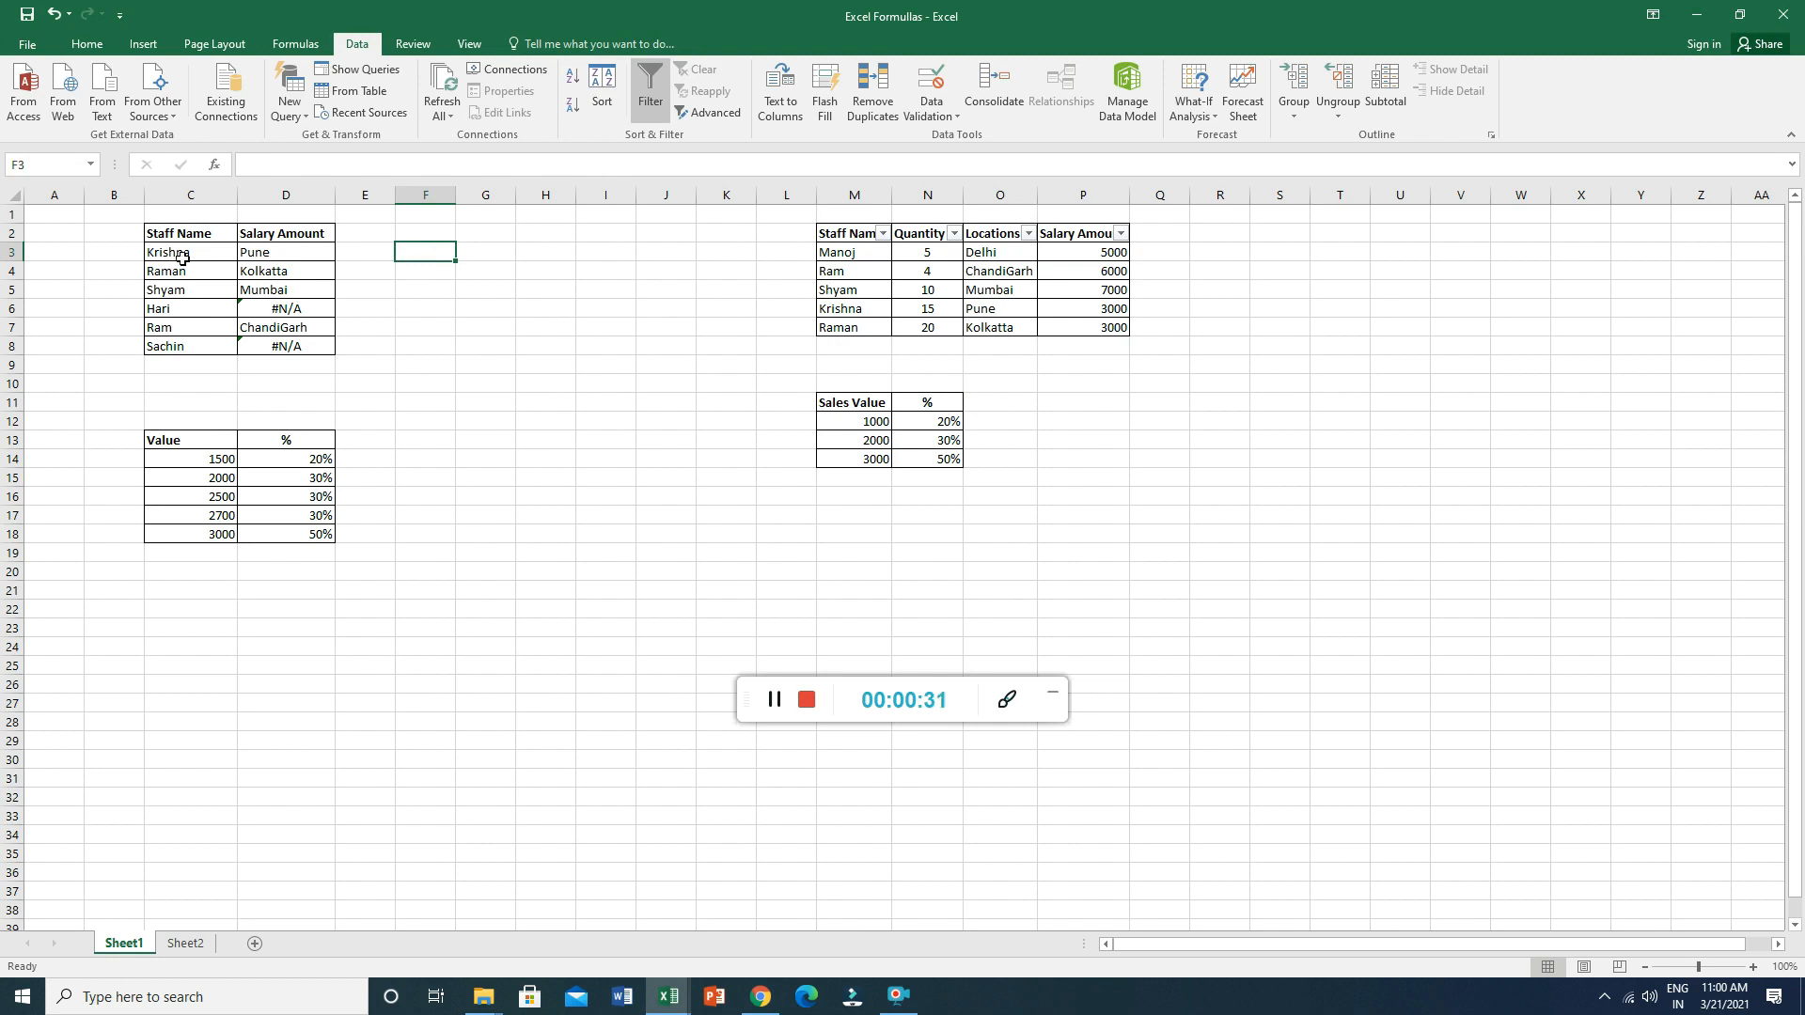
drag(255, 256, 282, 349)
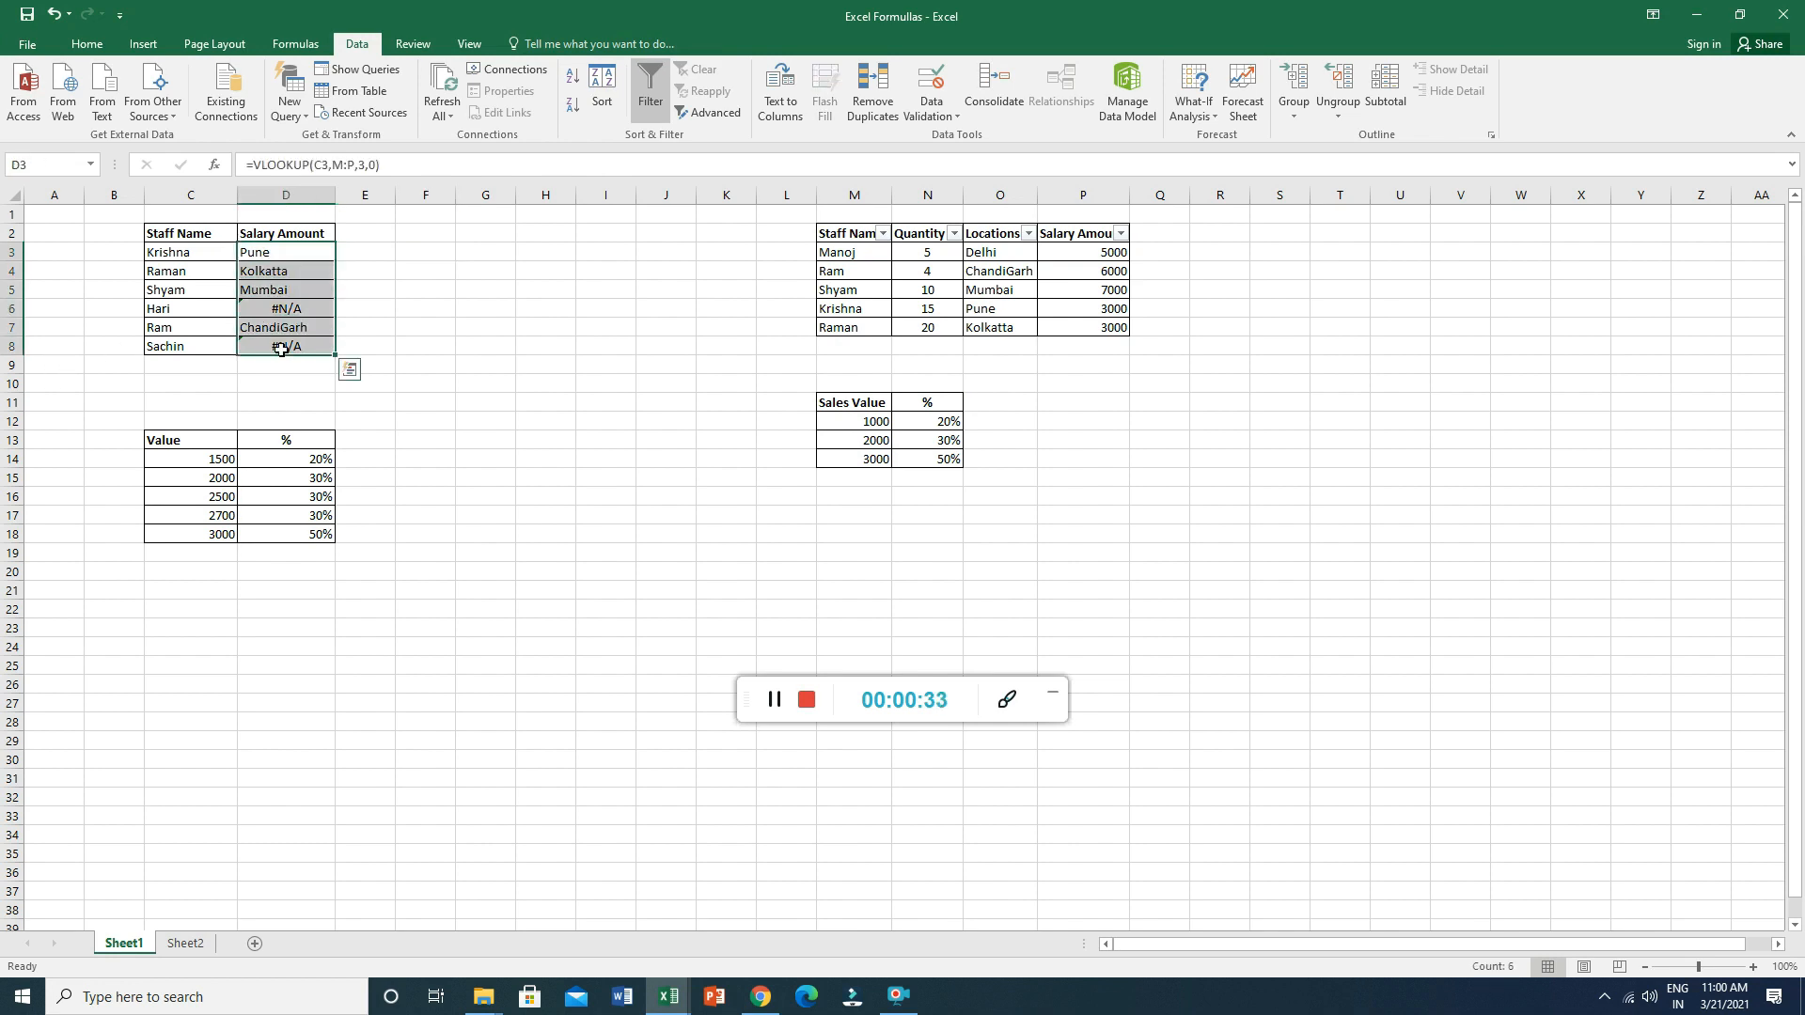
key(Delete)
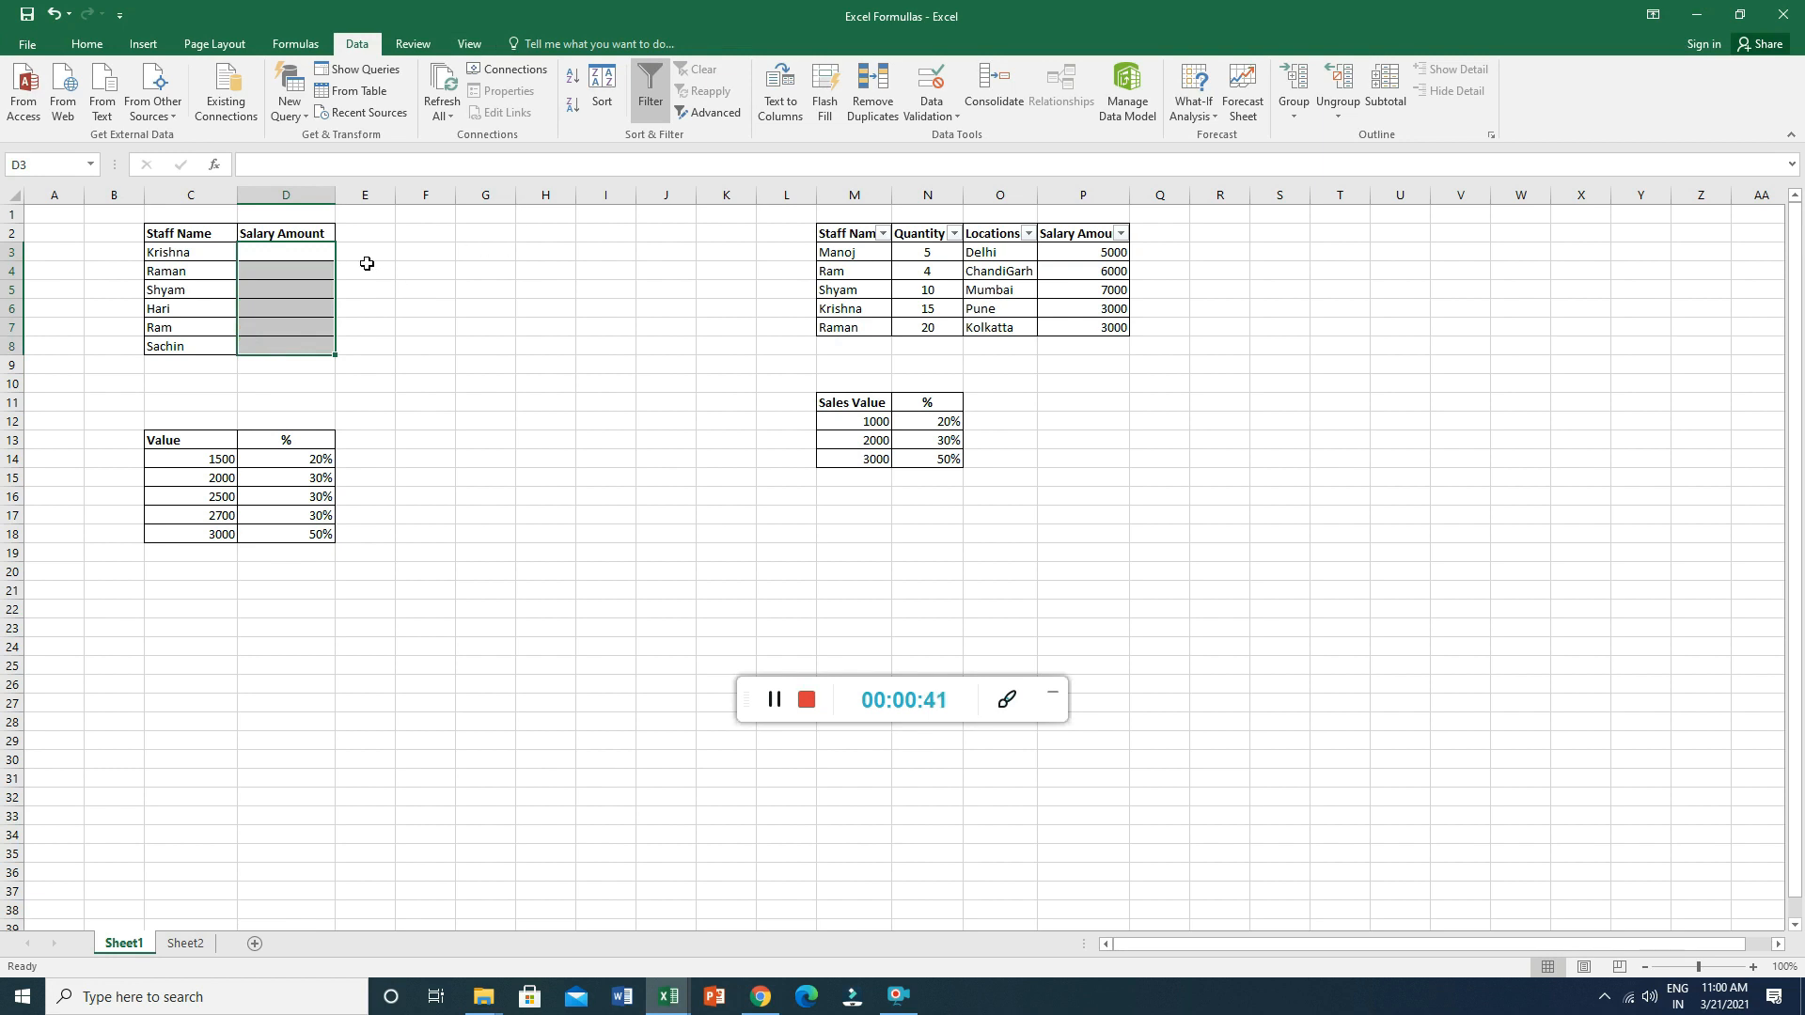
click(359, 246)
Examine the staff source table in columns M to P, including its name, quantity, location and salary columns.
click(288, 252)
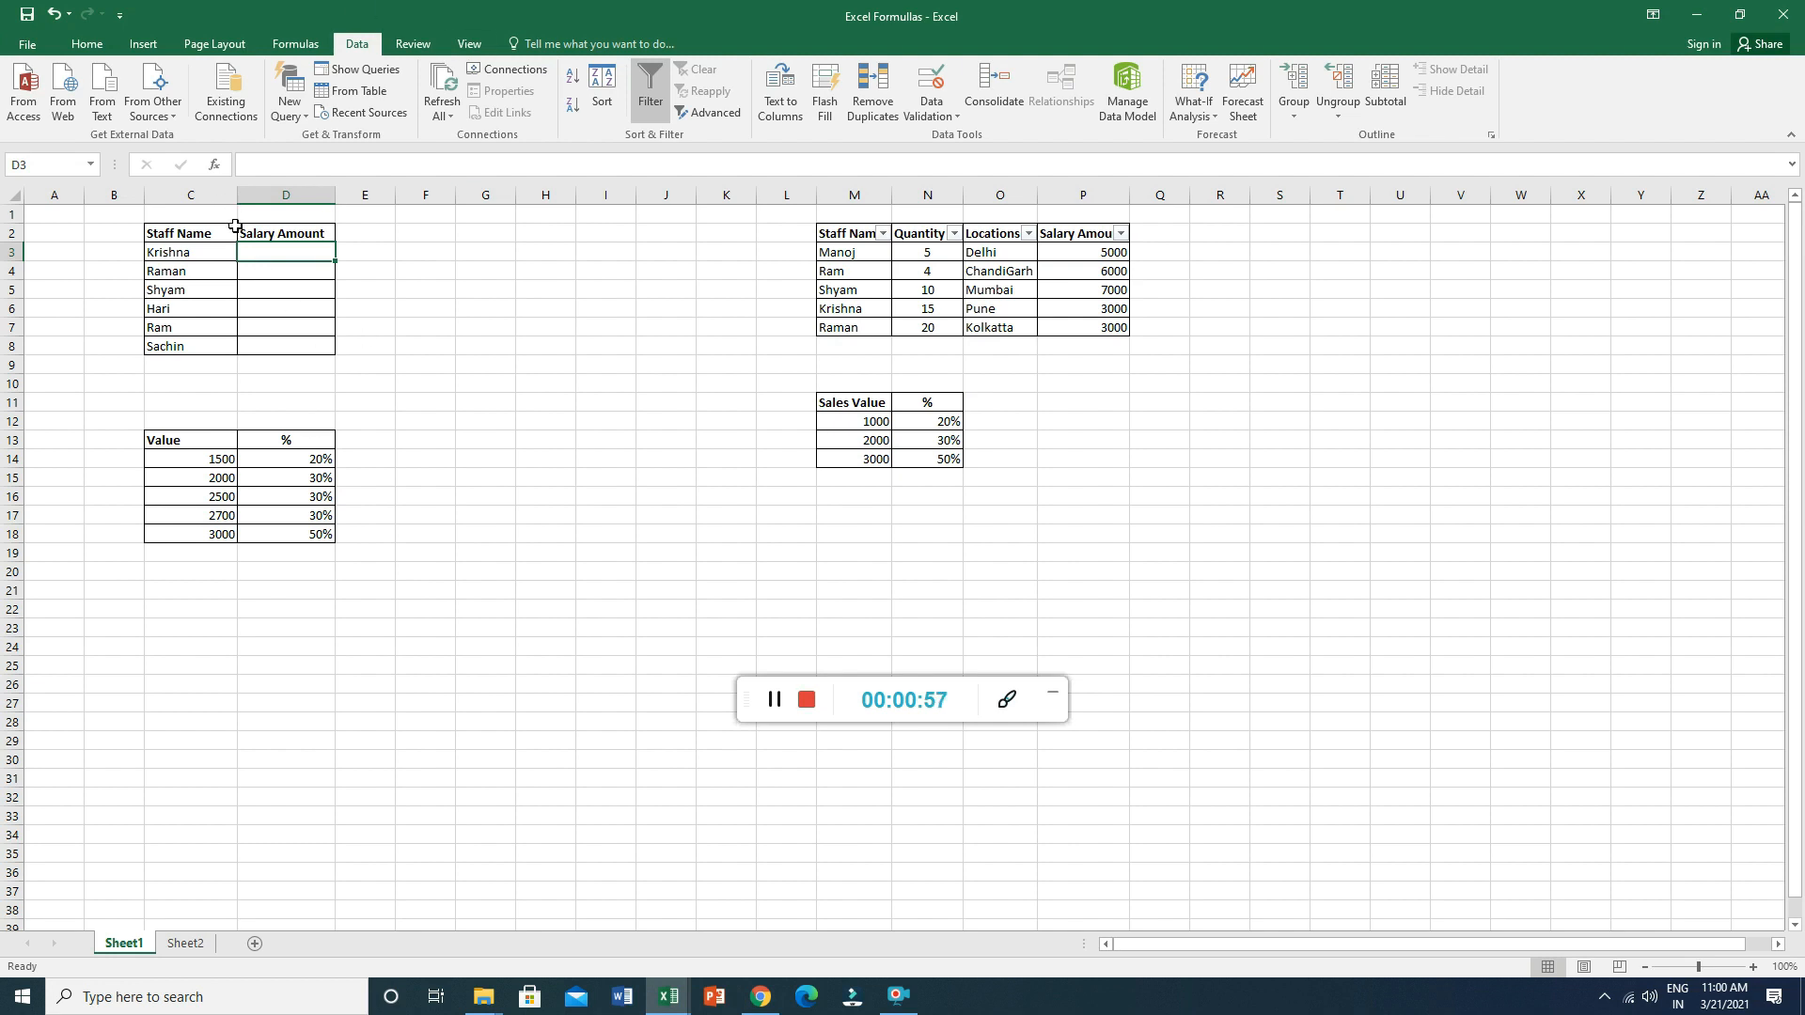
click(852, 233)
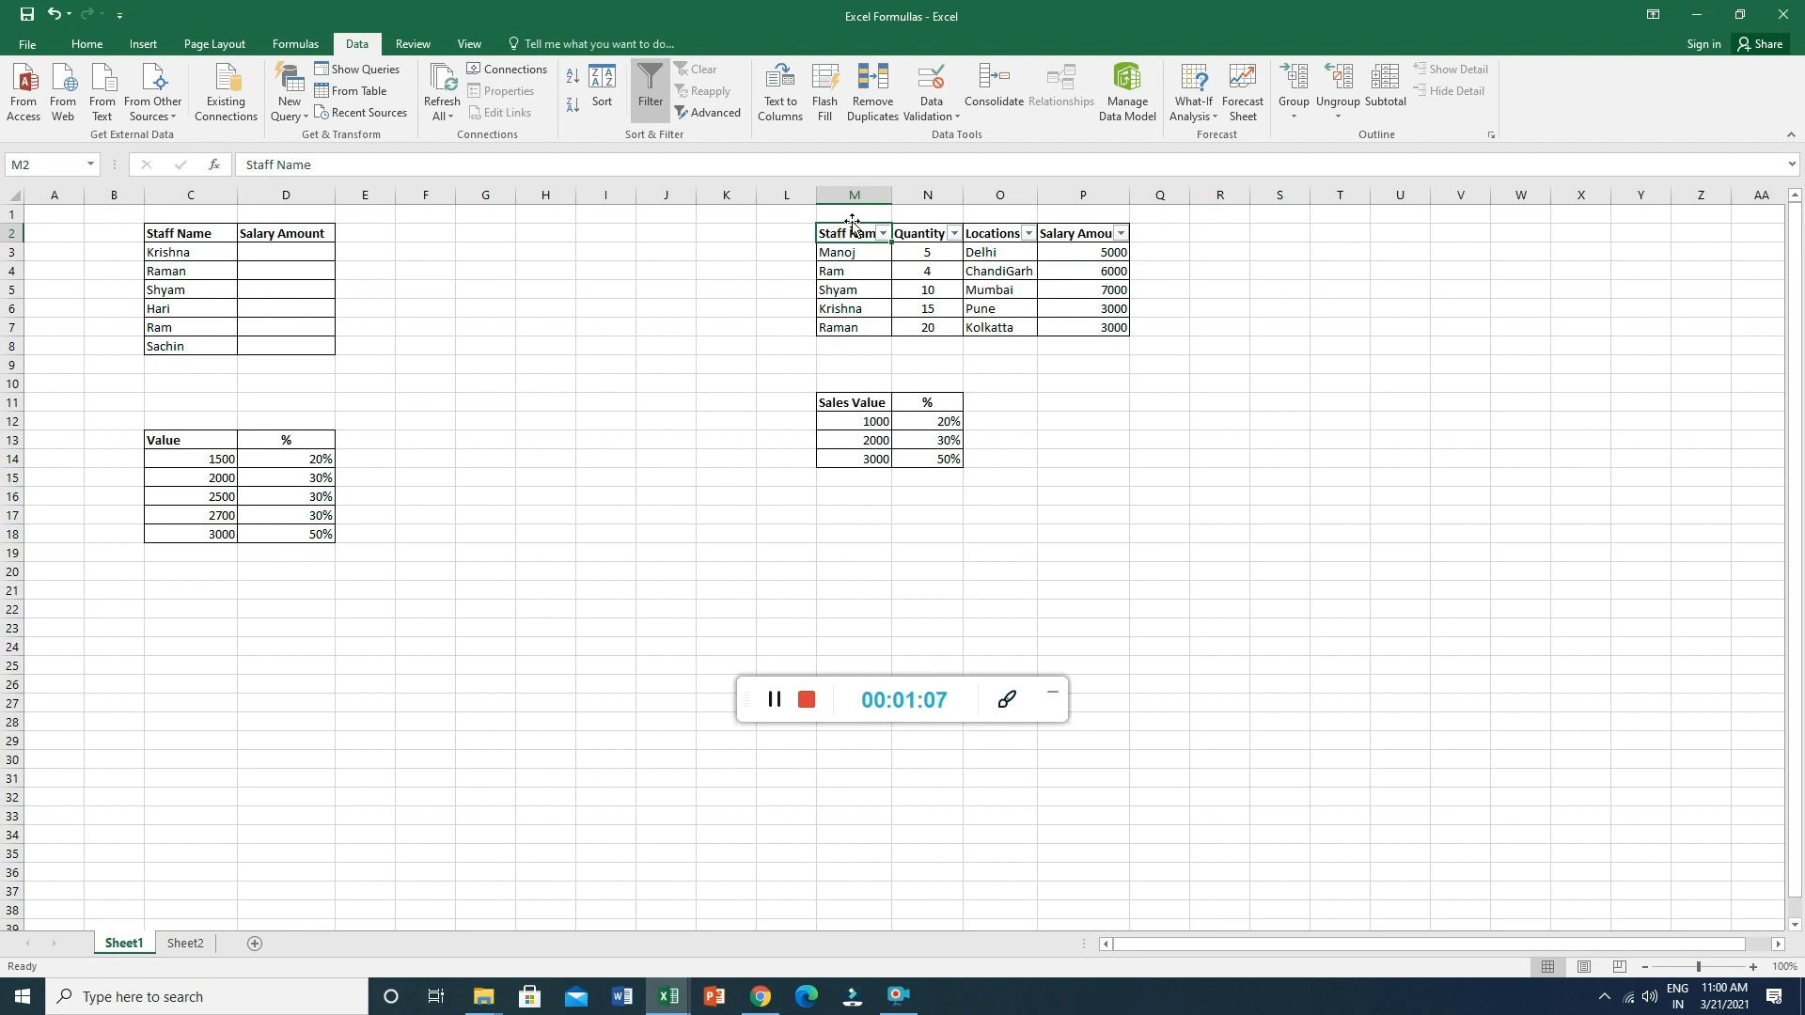
click(844, 255)
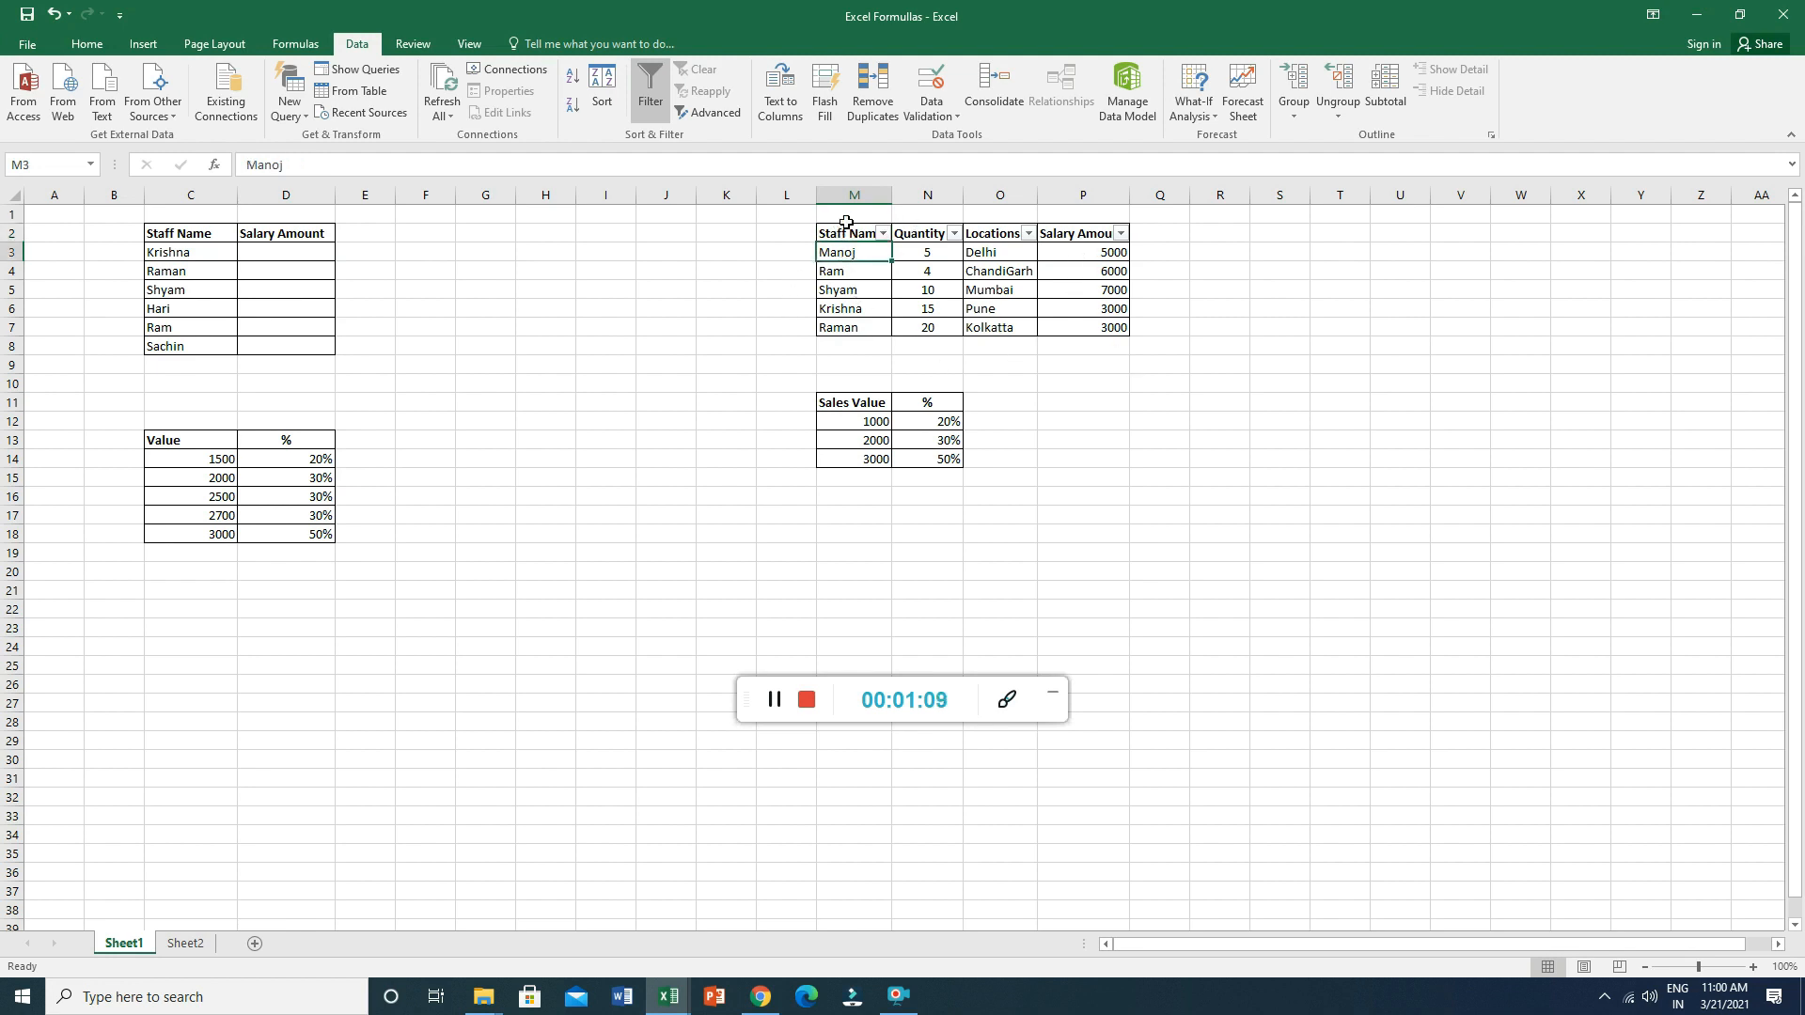
click(846, 195)
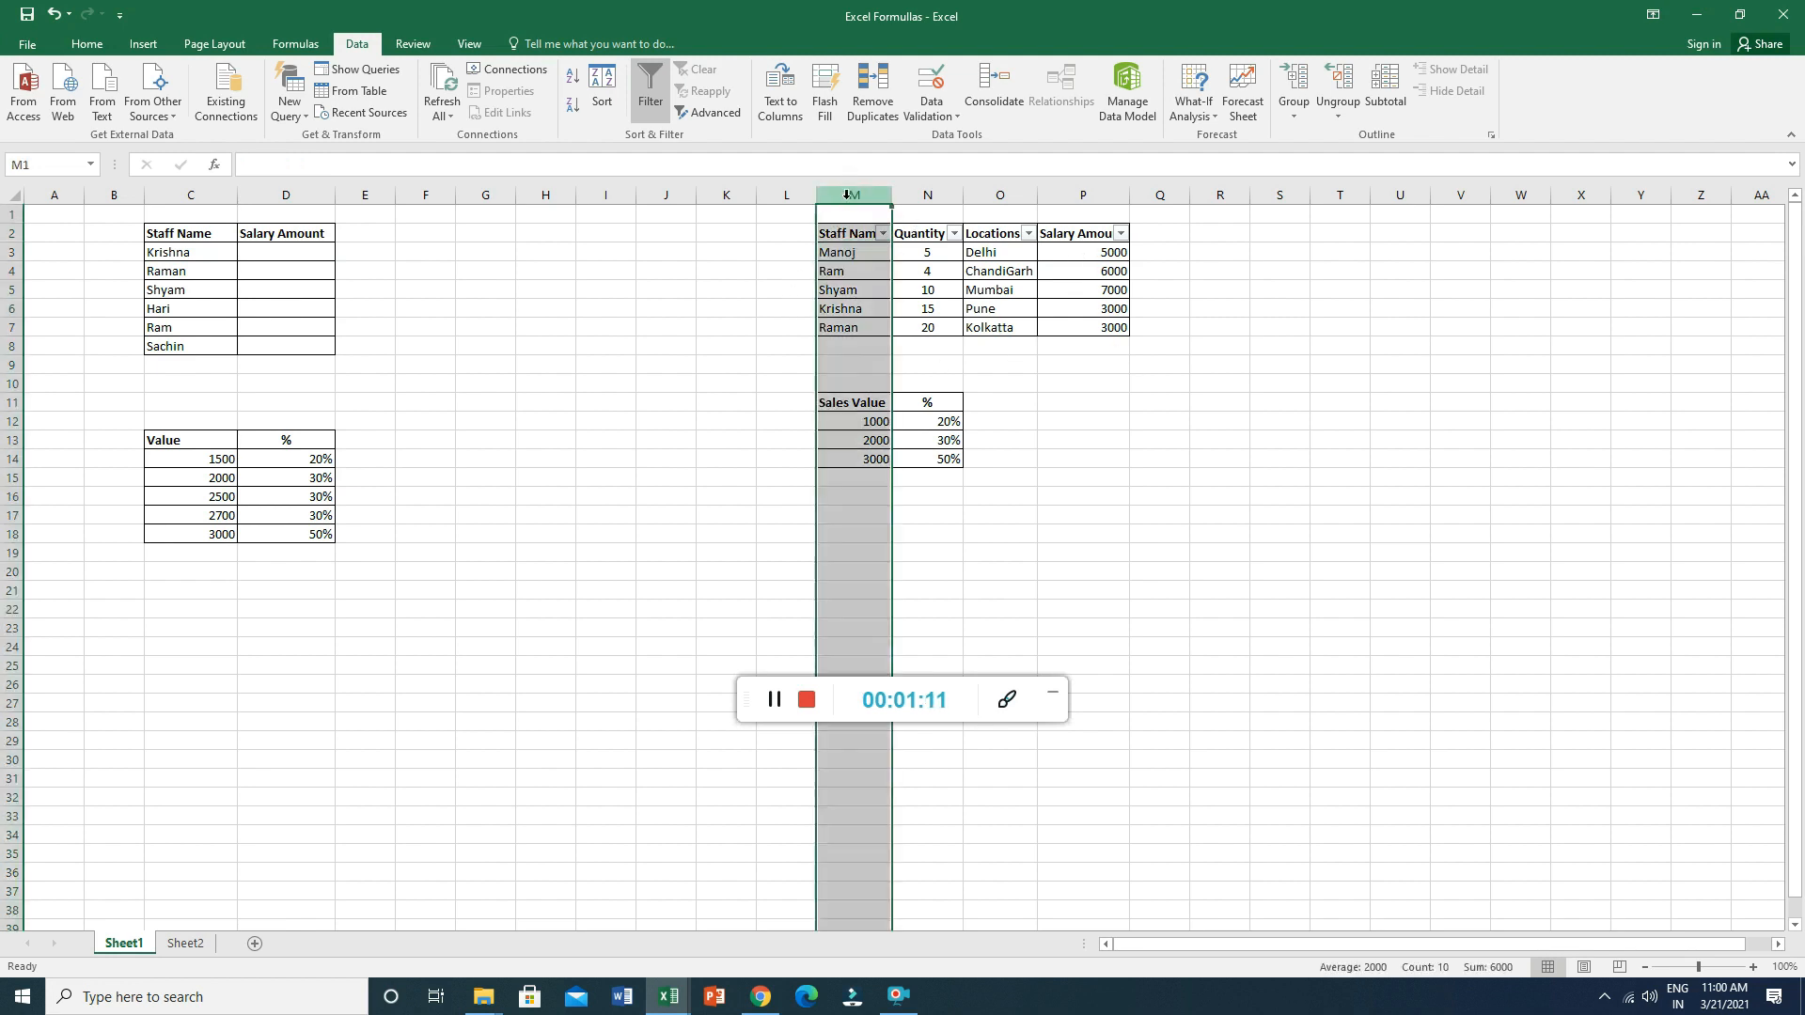
click(1081, 195)
click(1006, 194)
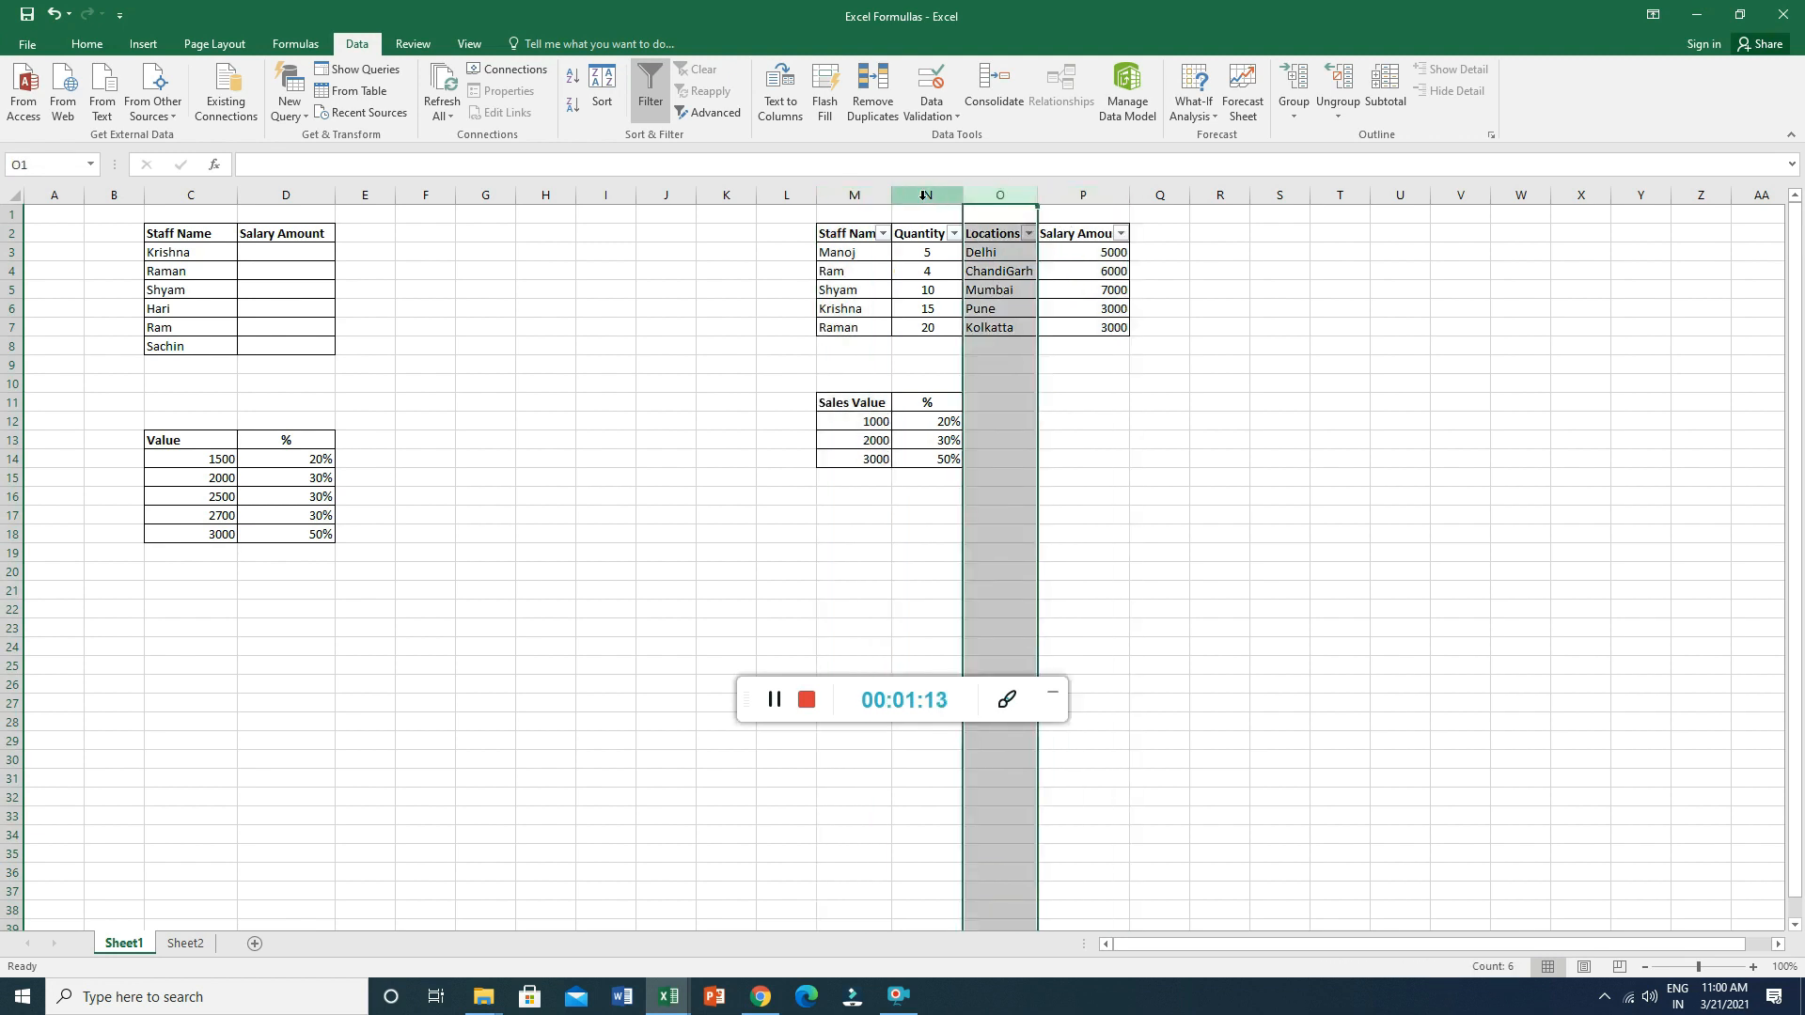
click(926, 195)
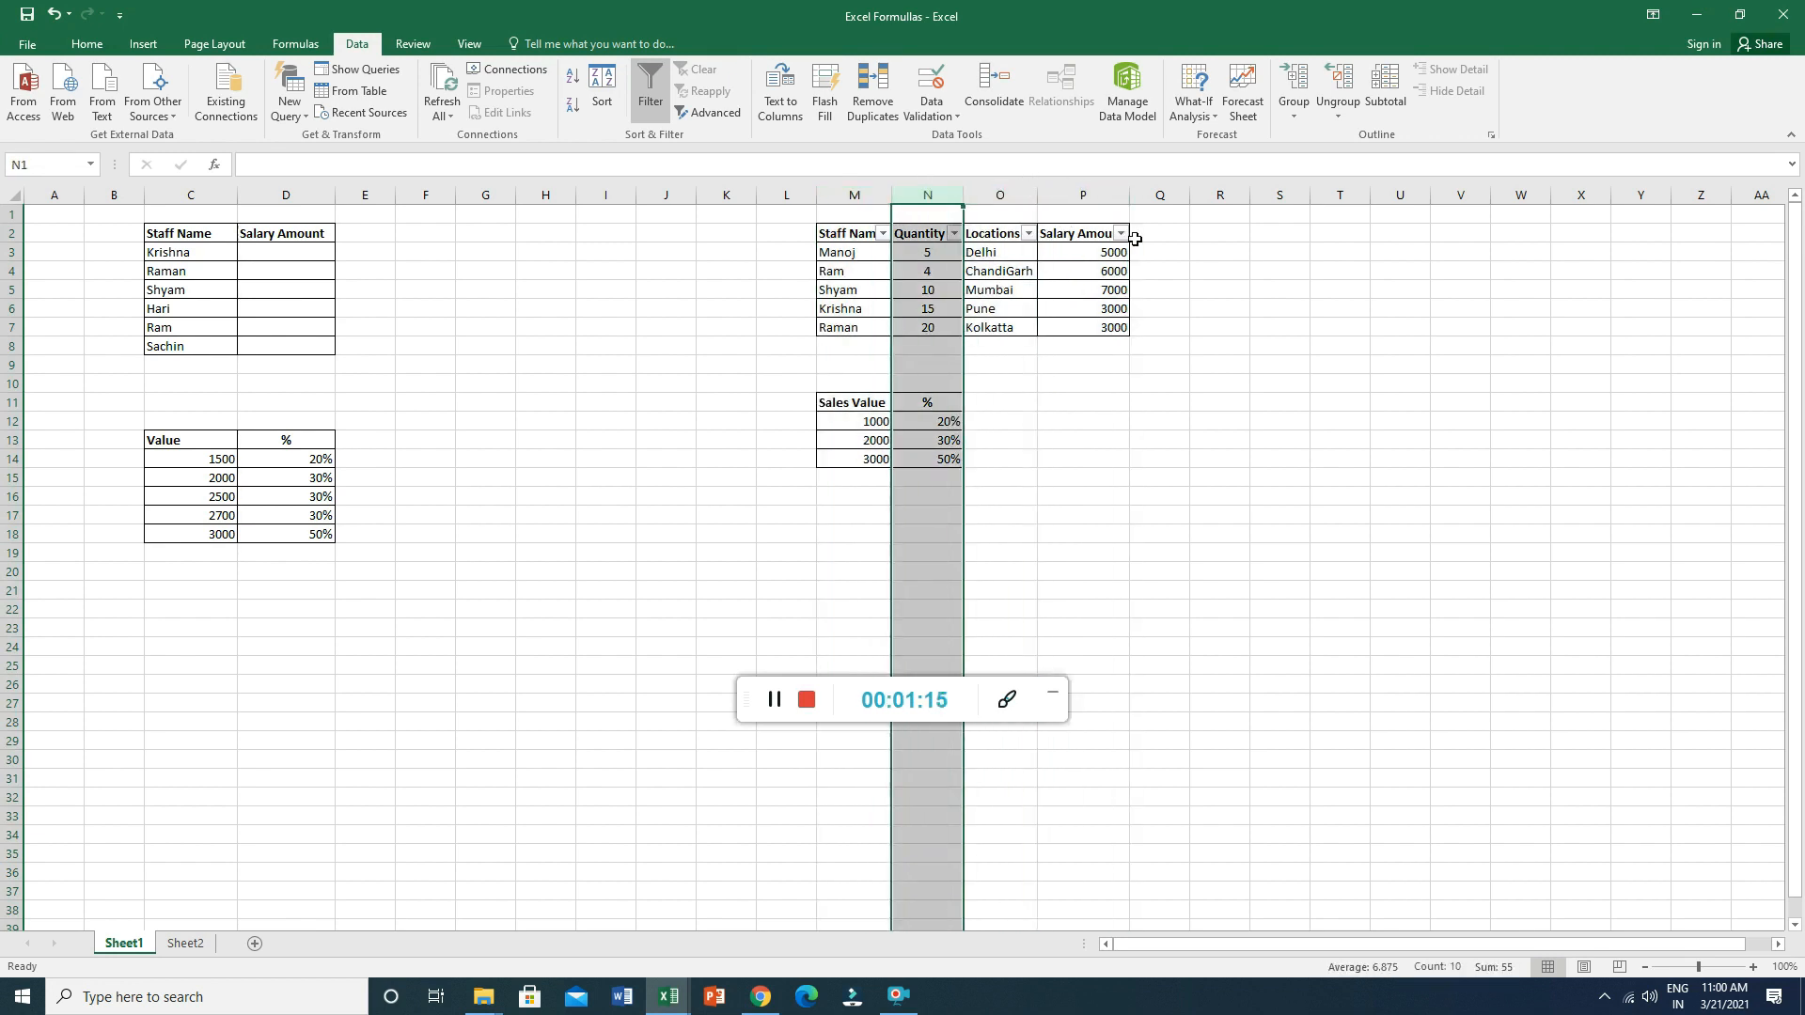
Enter =VLOOKUP(C3,M2:P7,4,0) in D3 to look up the first staff member's salary with an exact match.
click(296, 253)
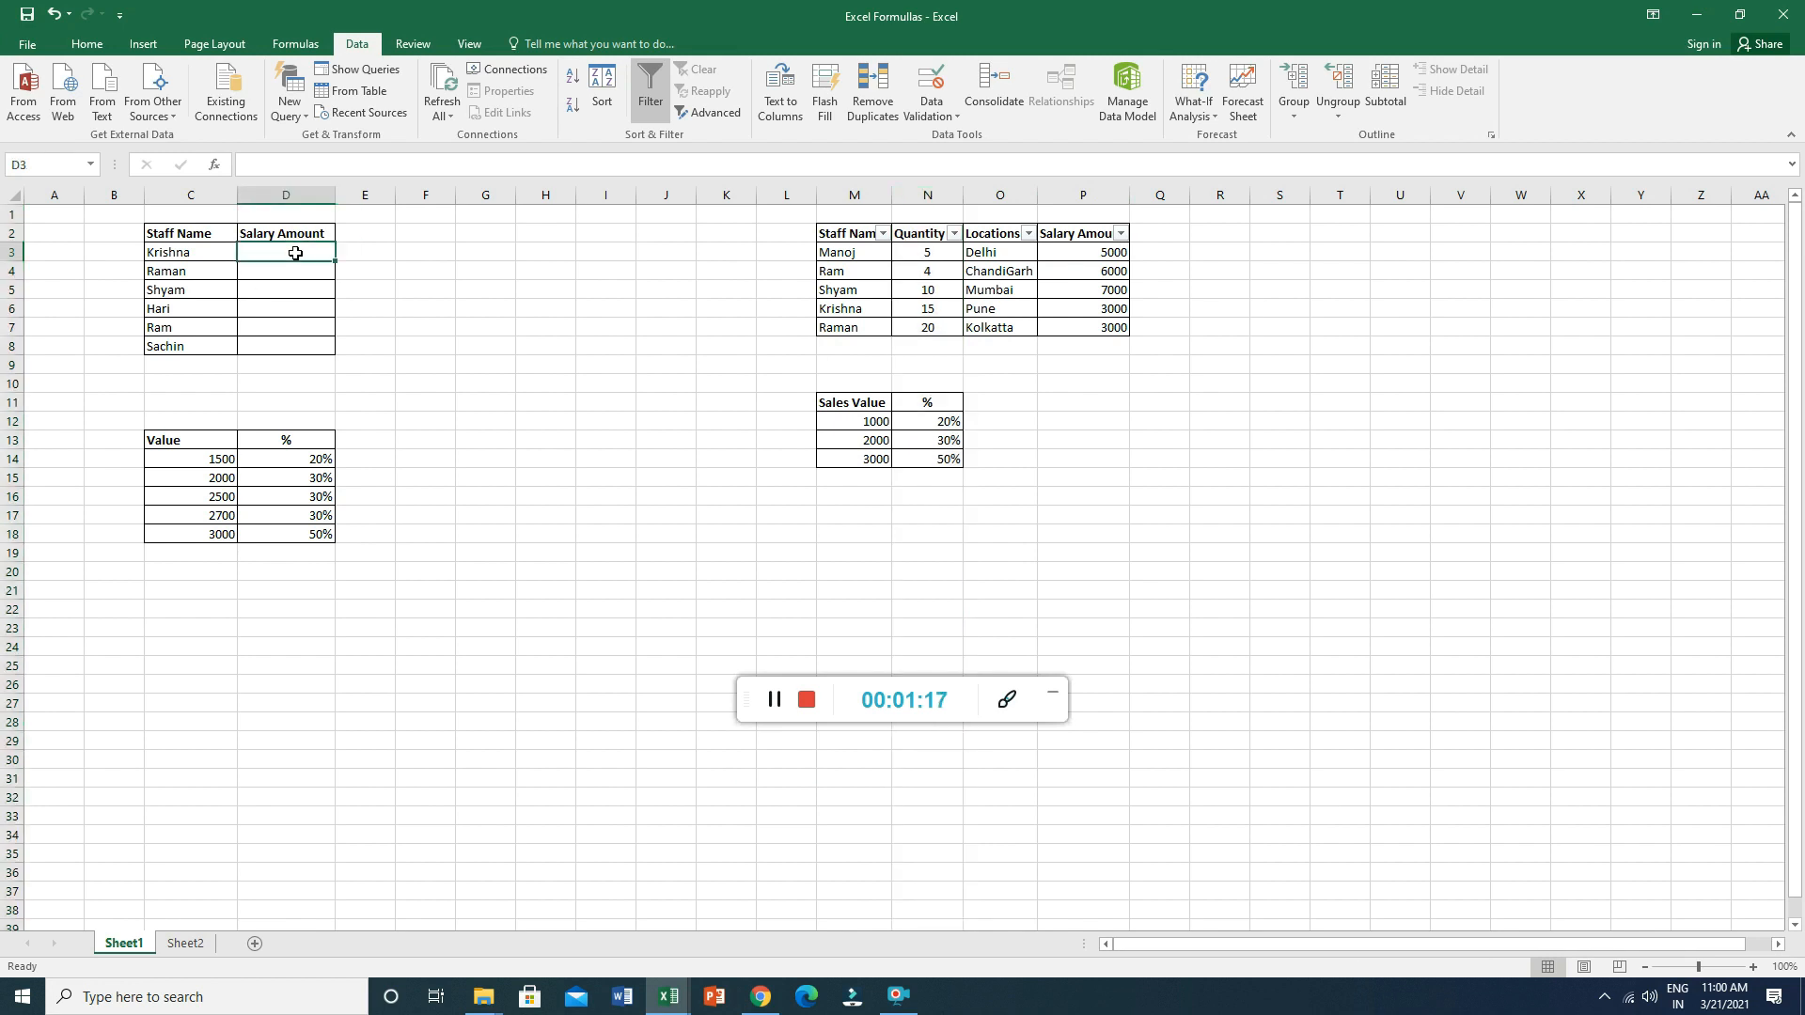
text(=)
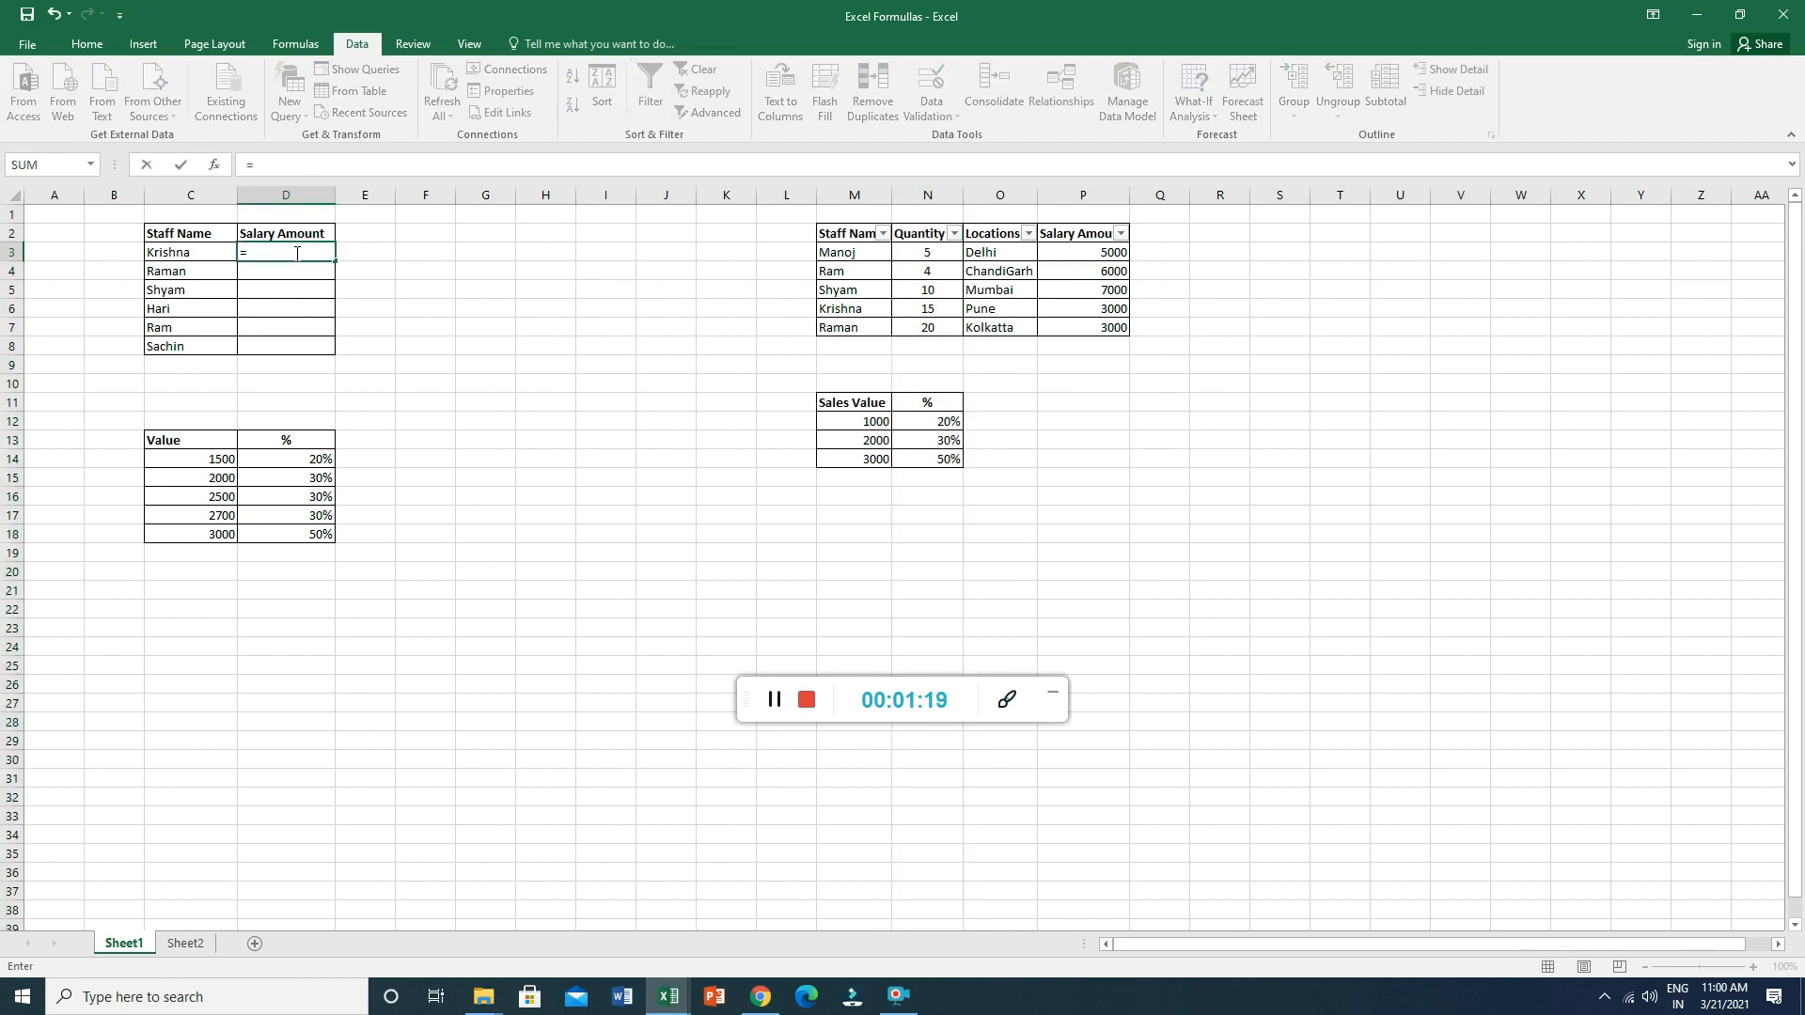
text(Vlook)
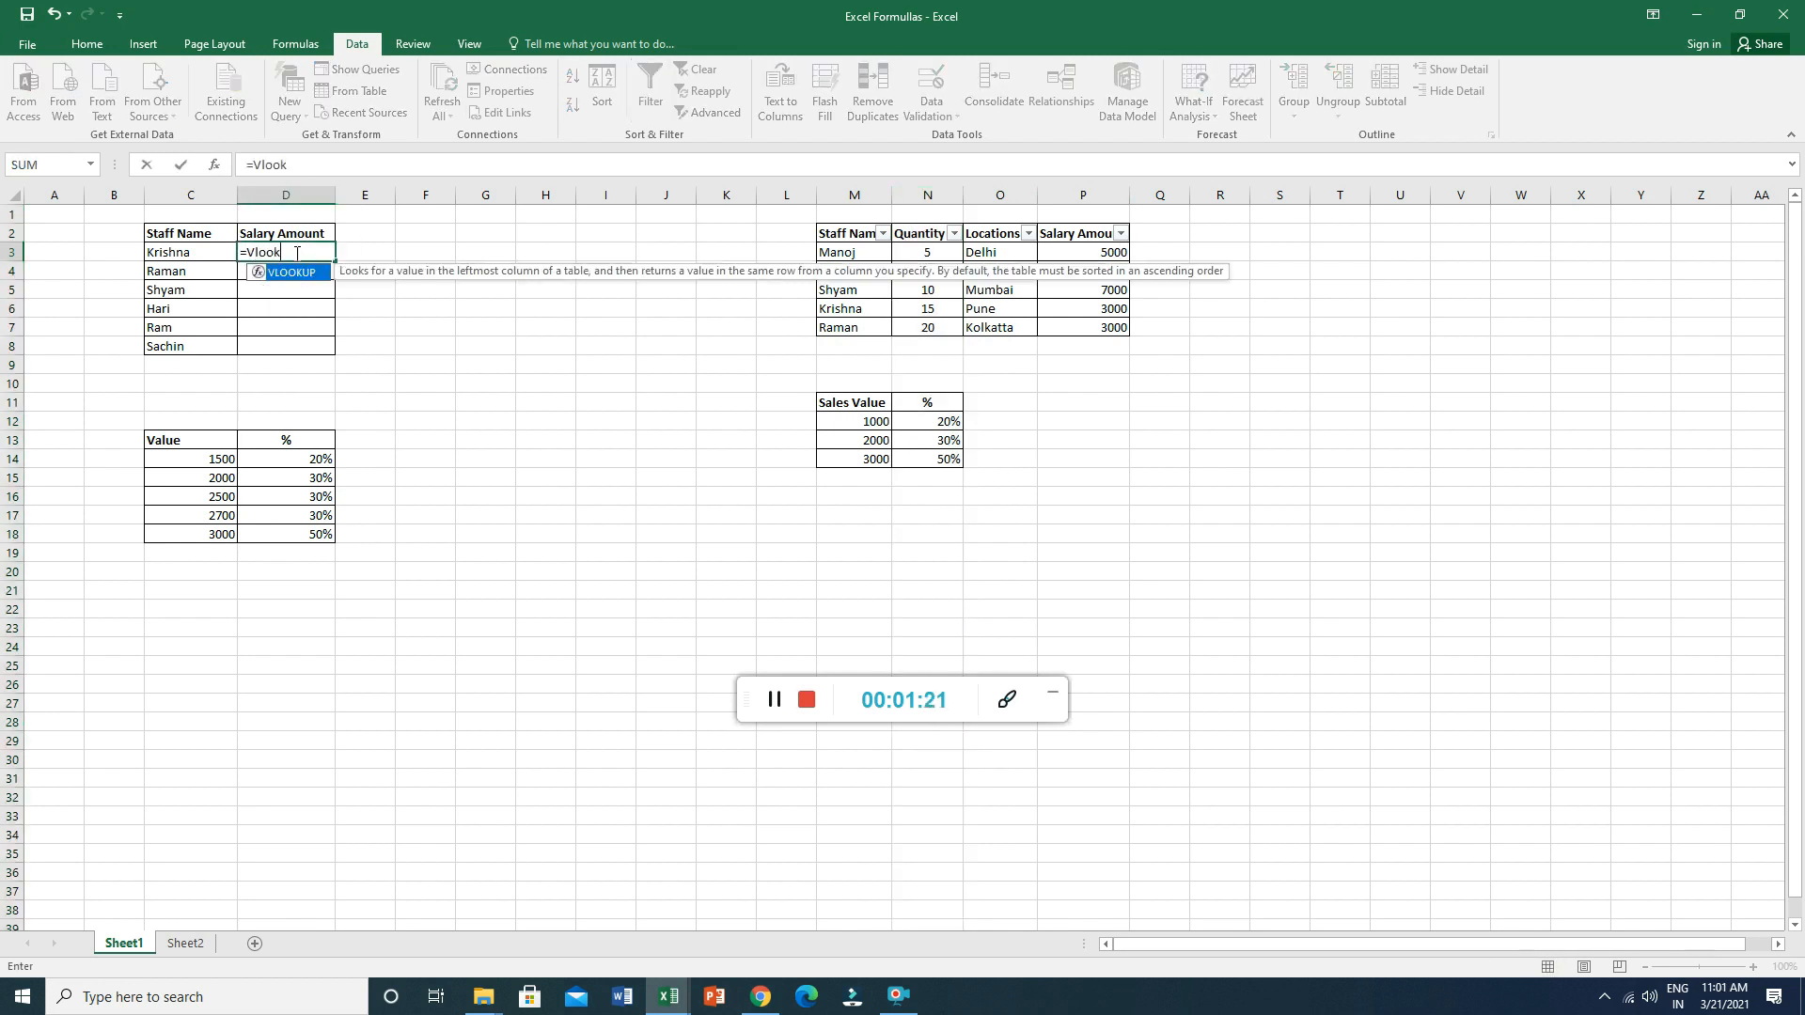
text(up()
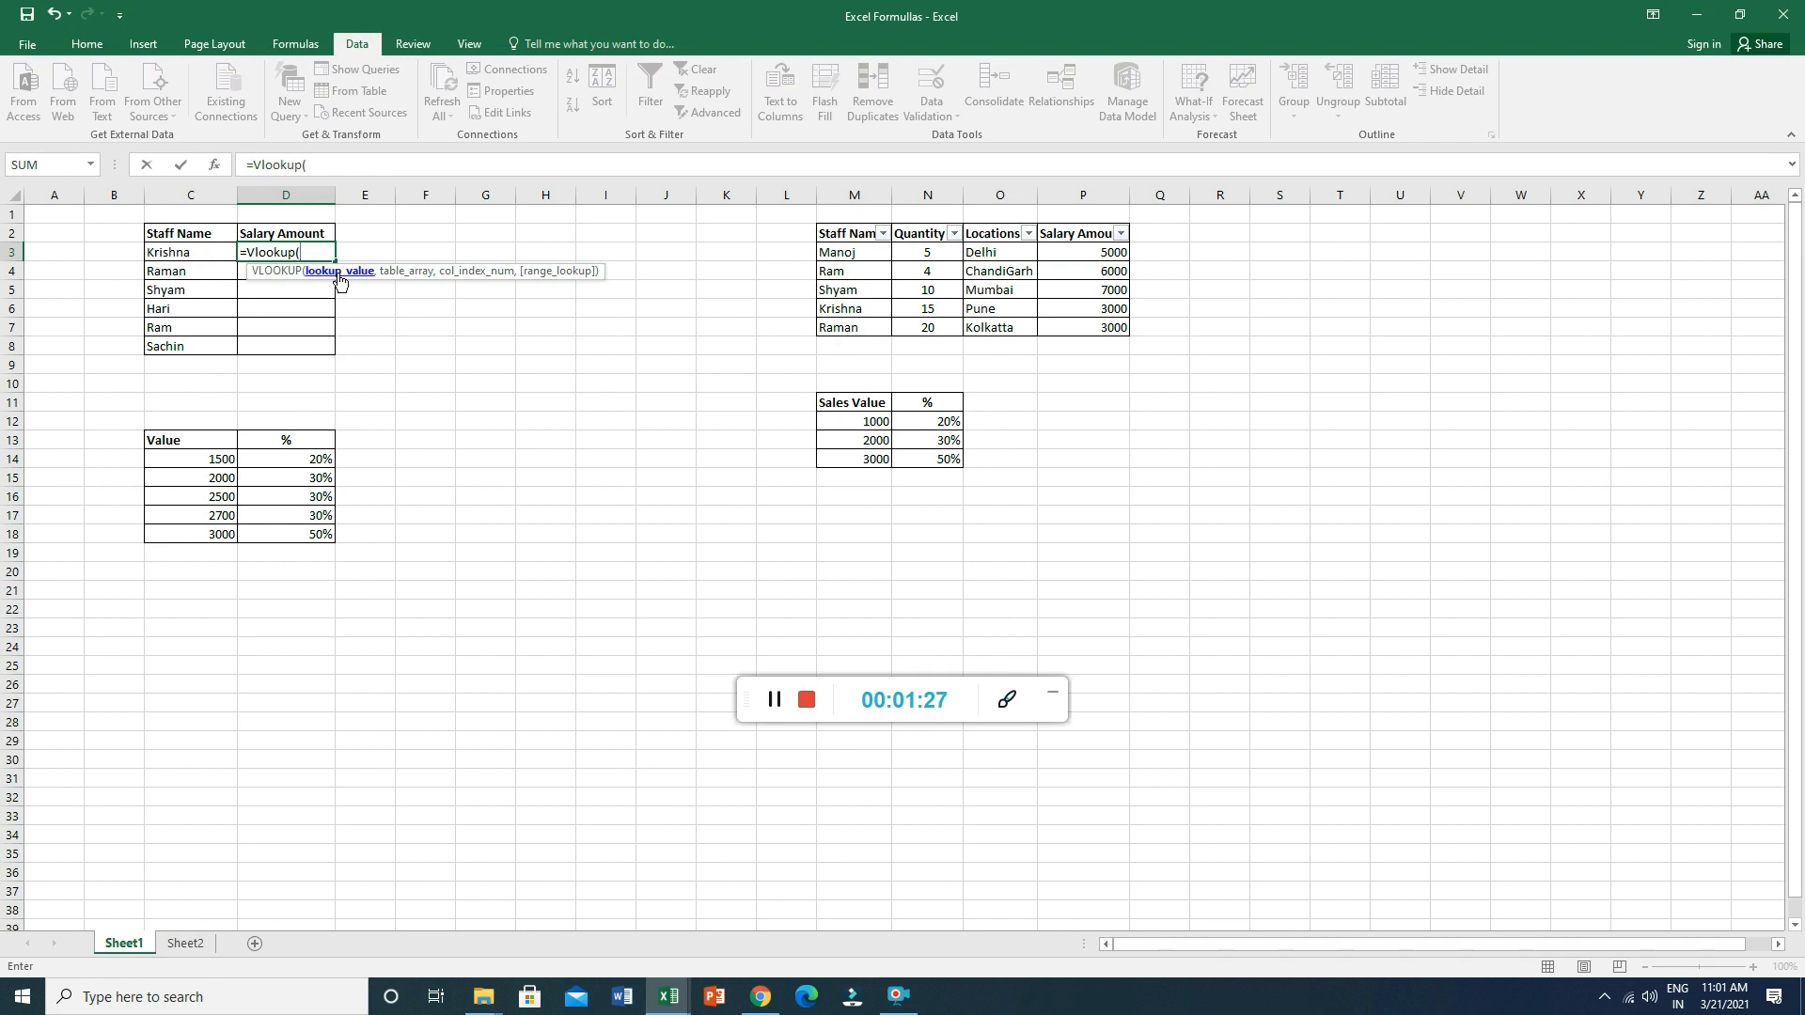
click(189, 250)
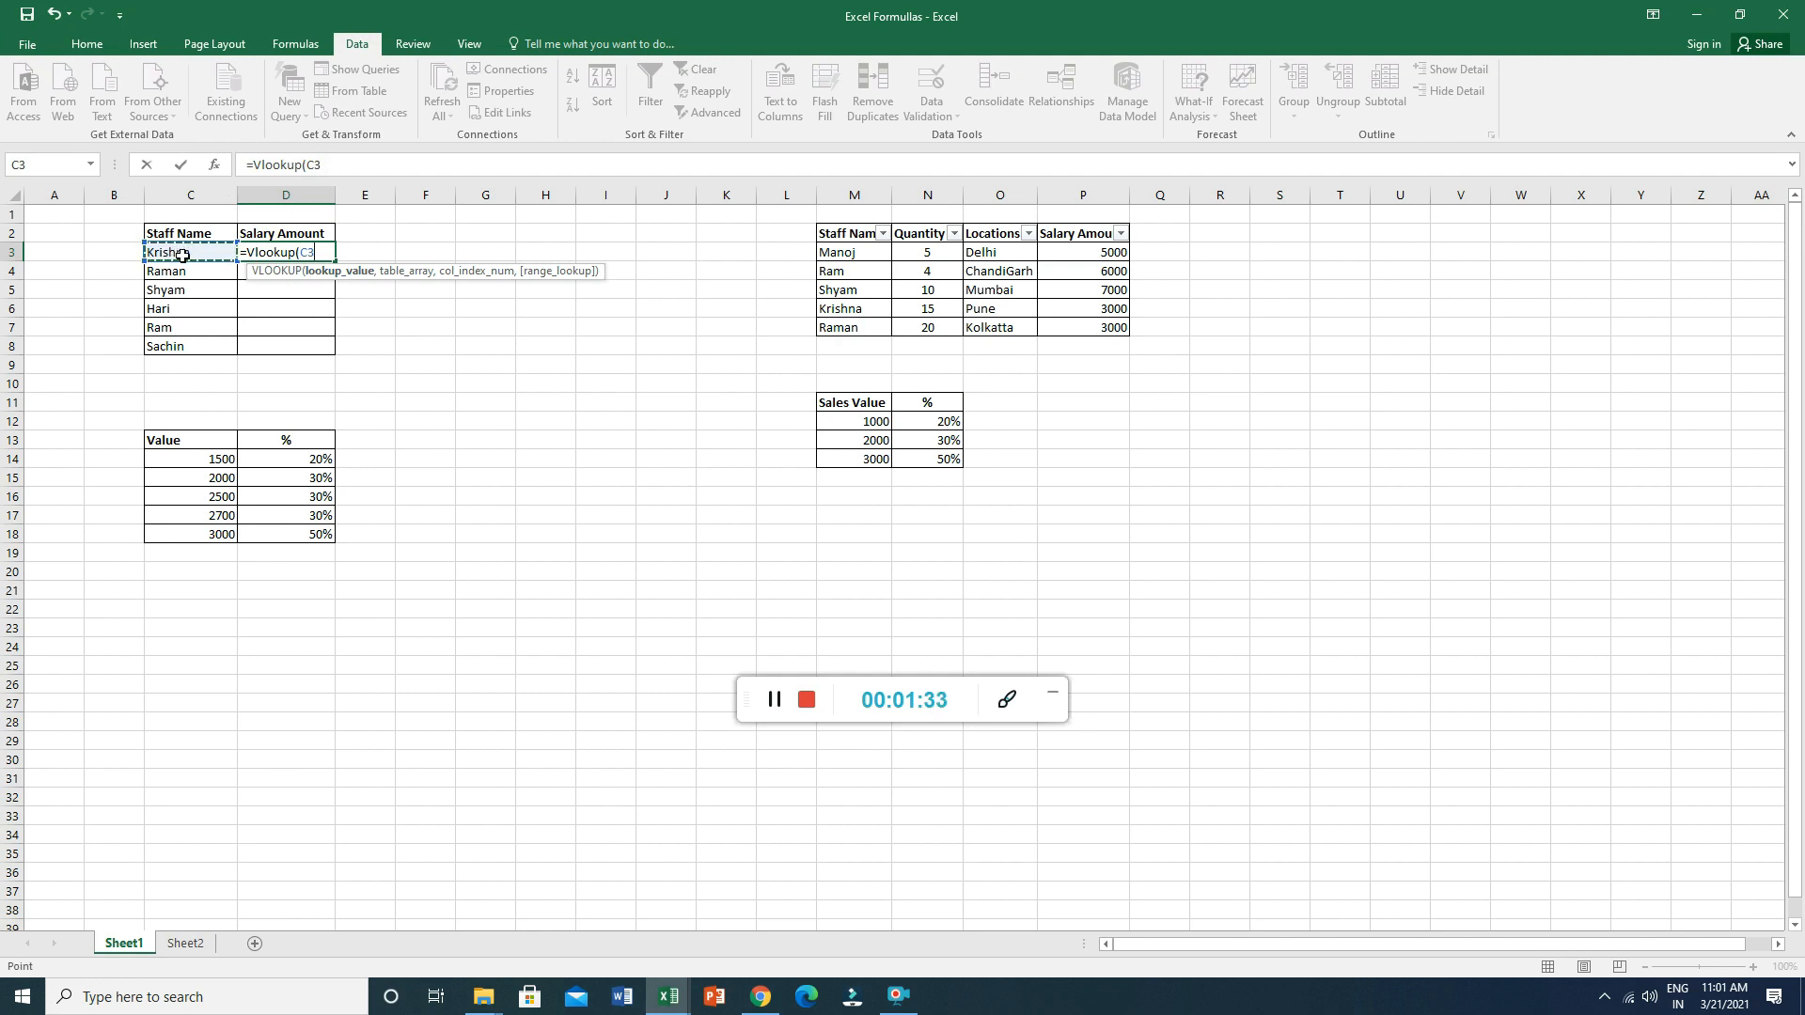
text(,)
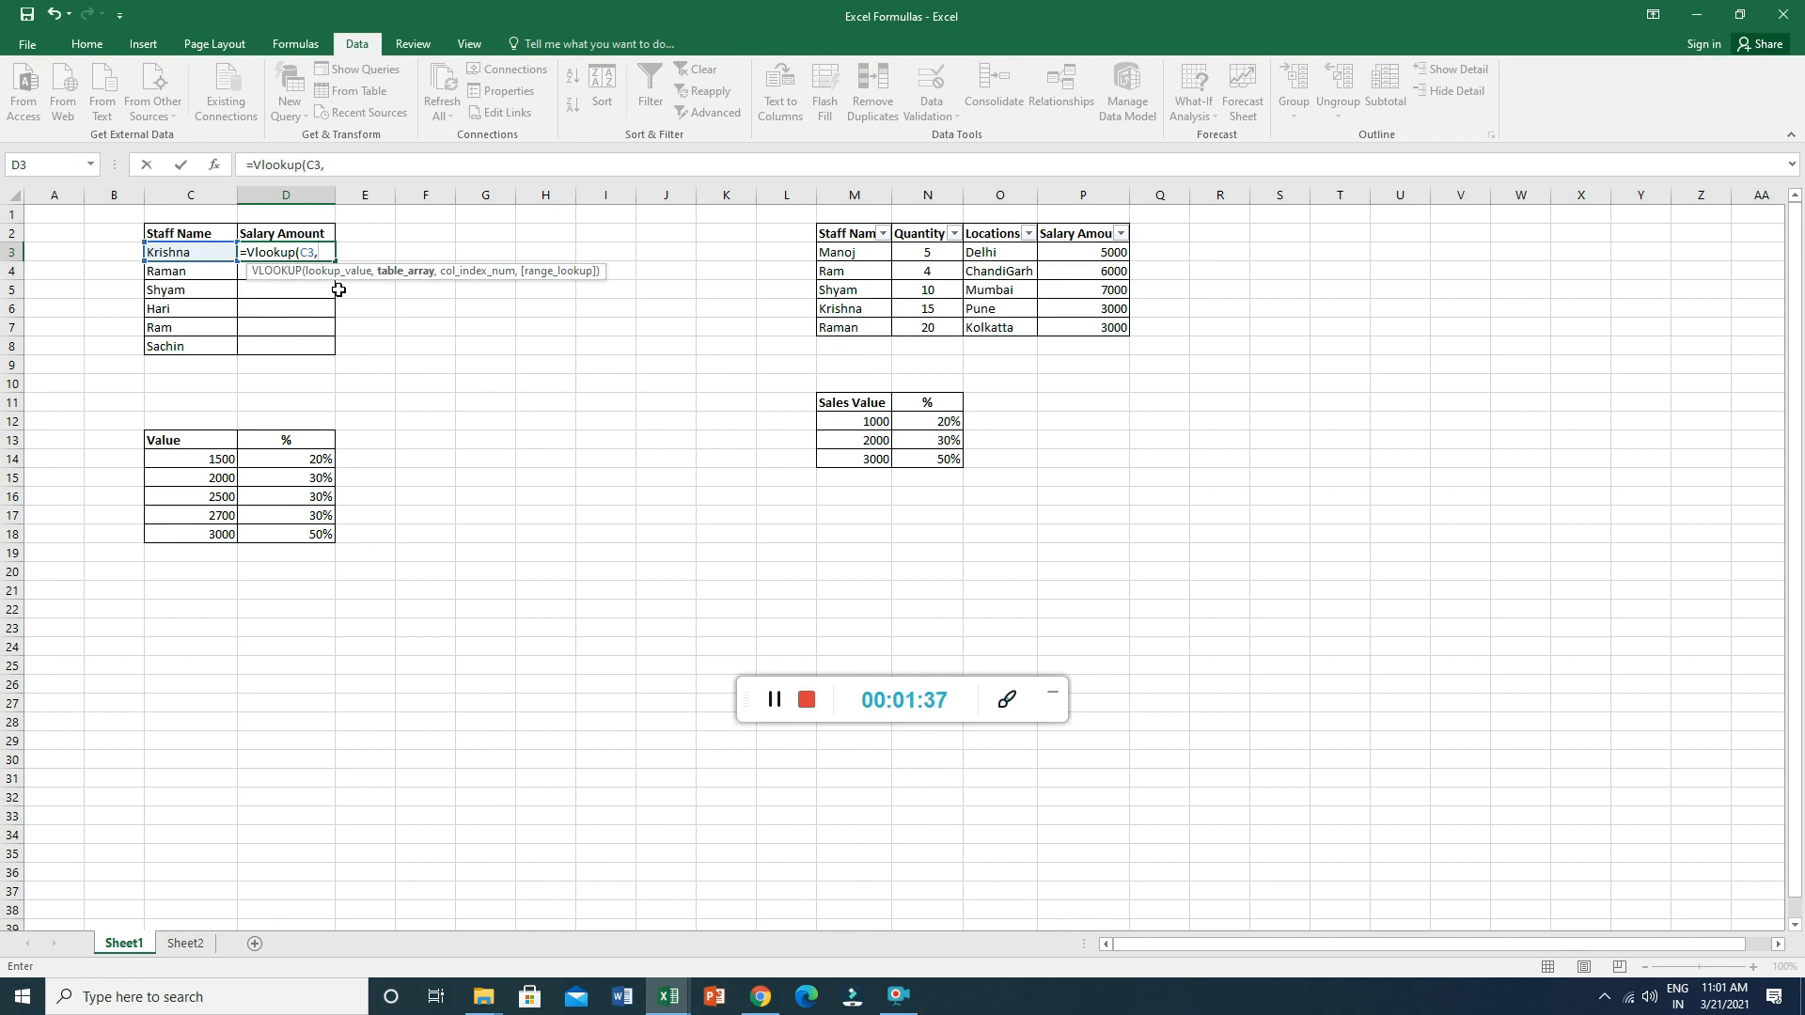
drag(839, 235, 1087, 320)
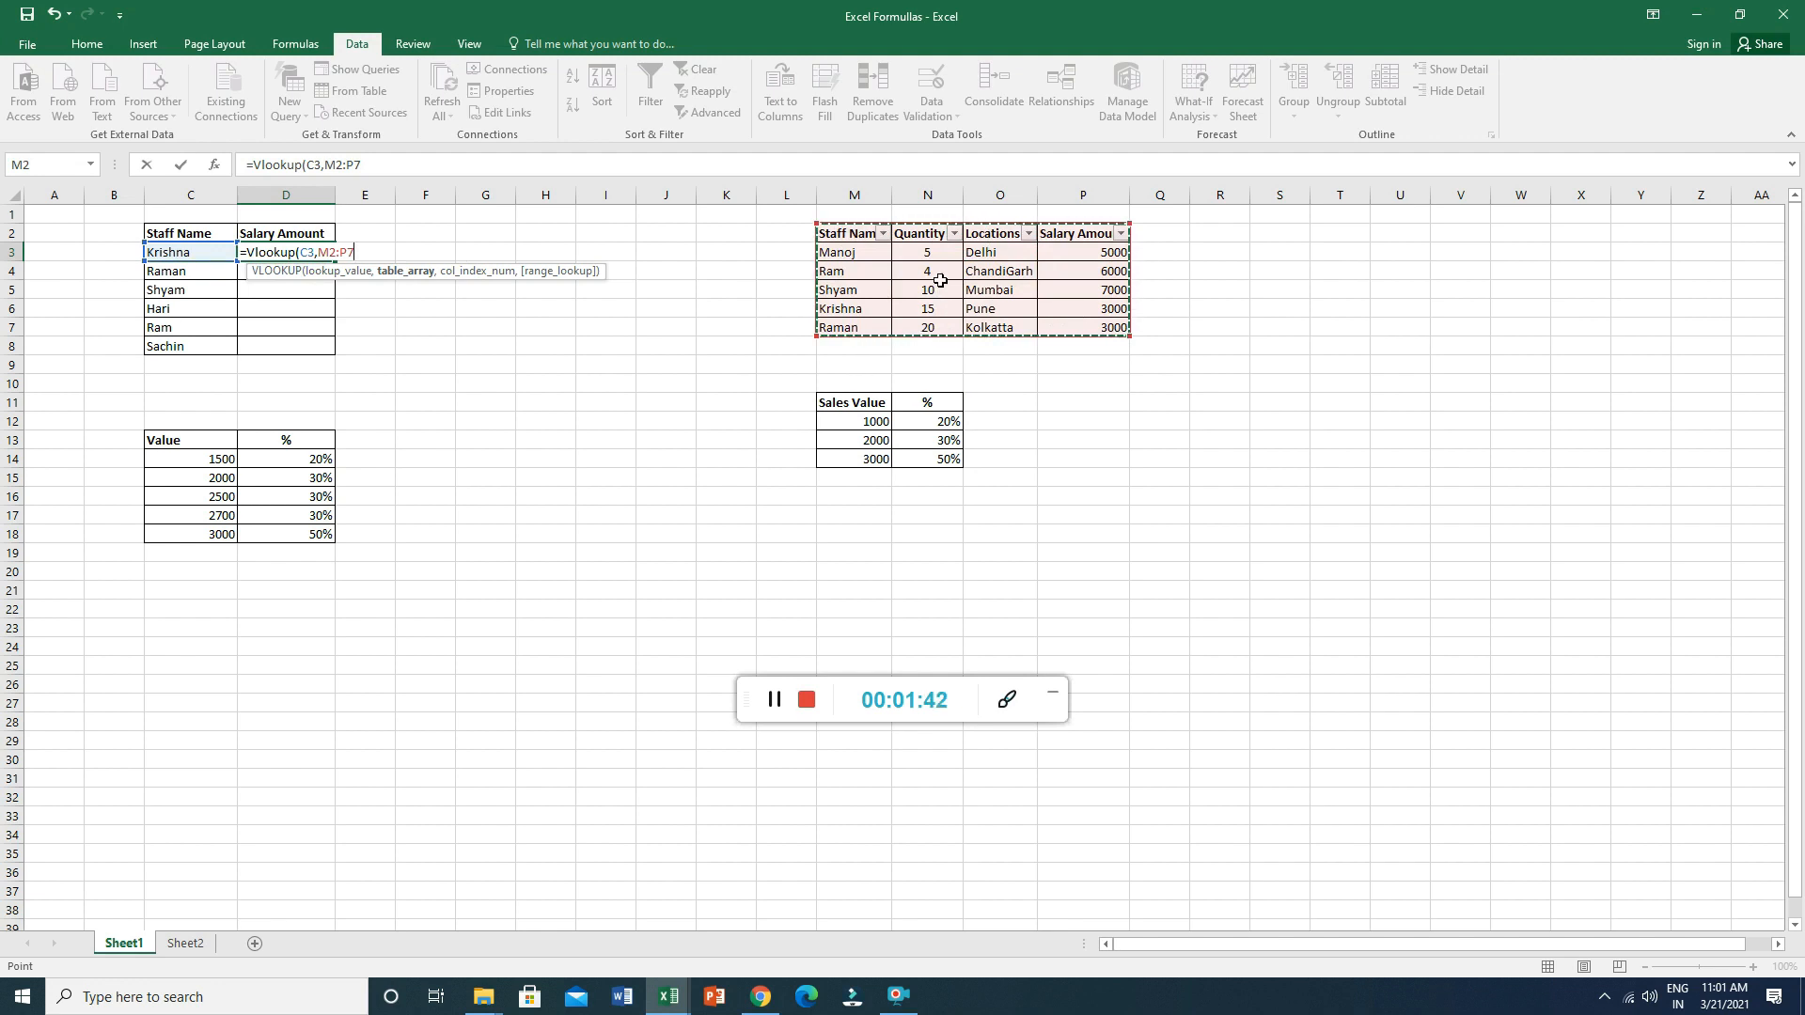
text(,4)
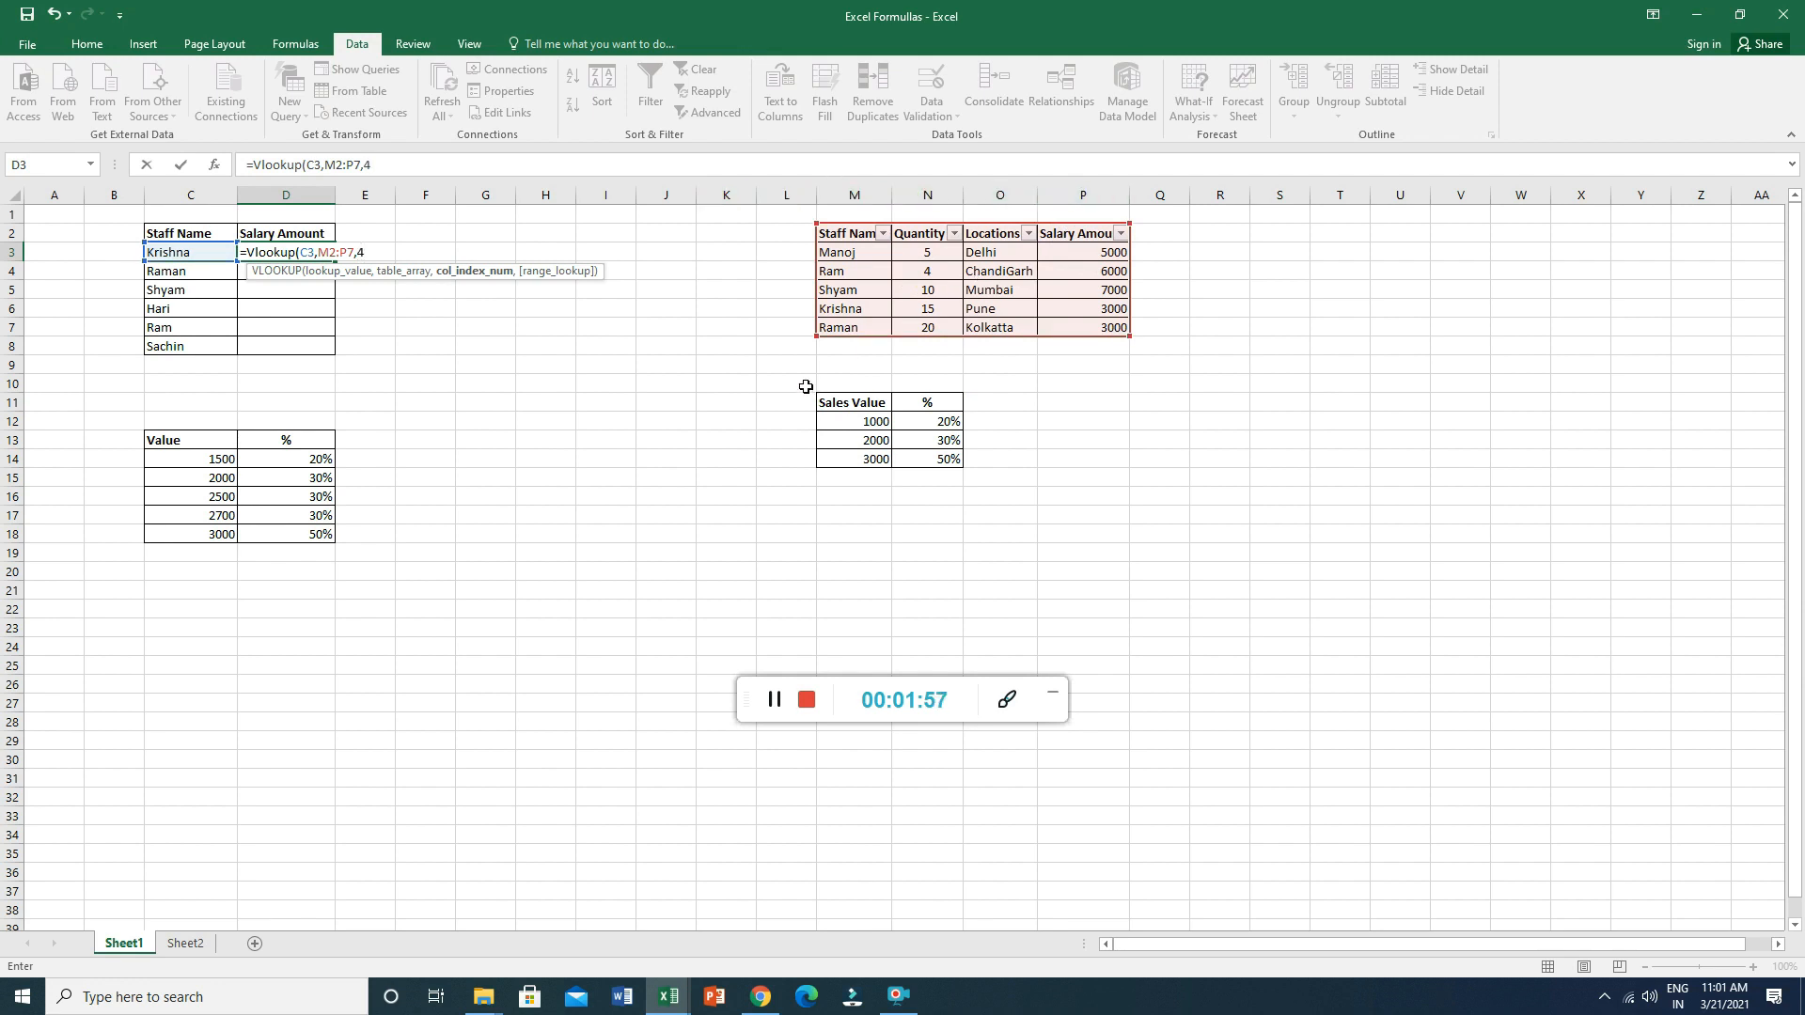
text(,0)
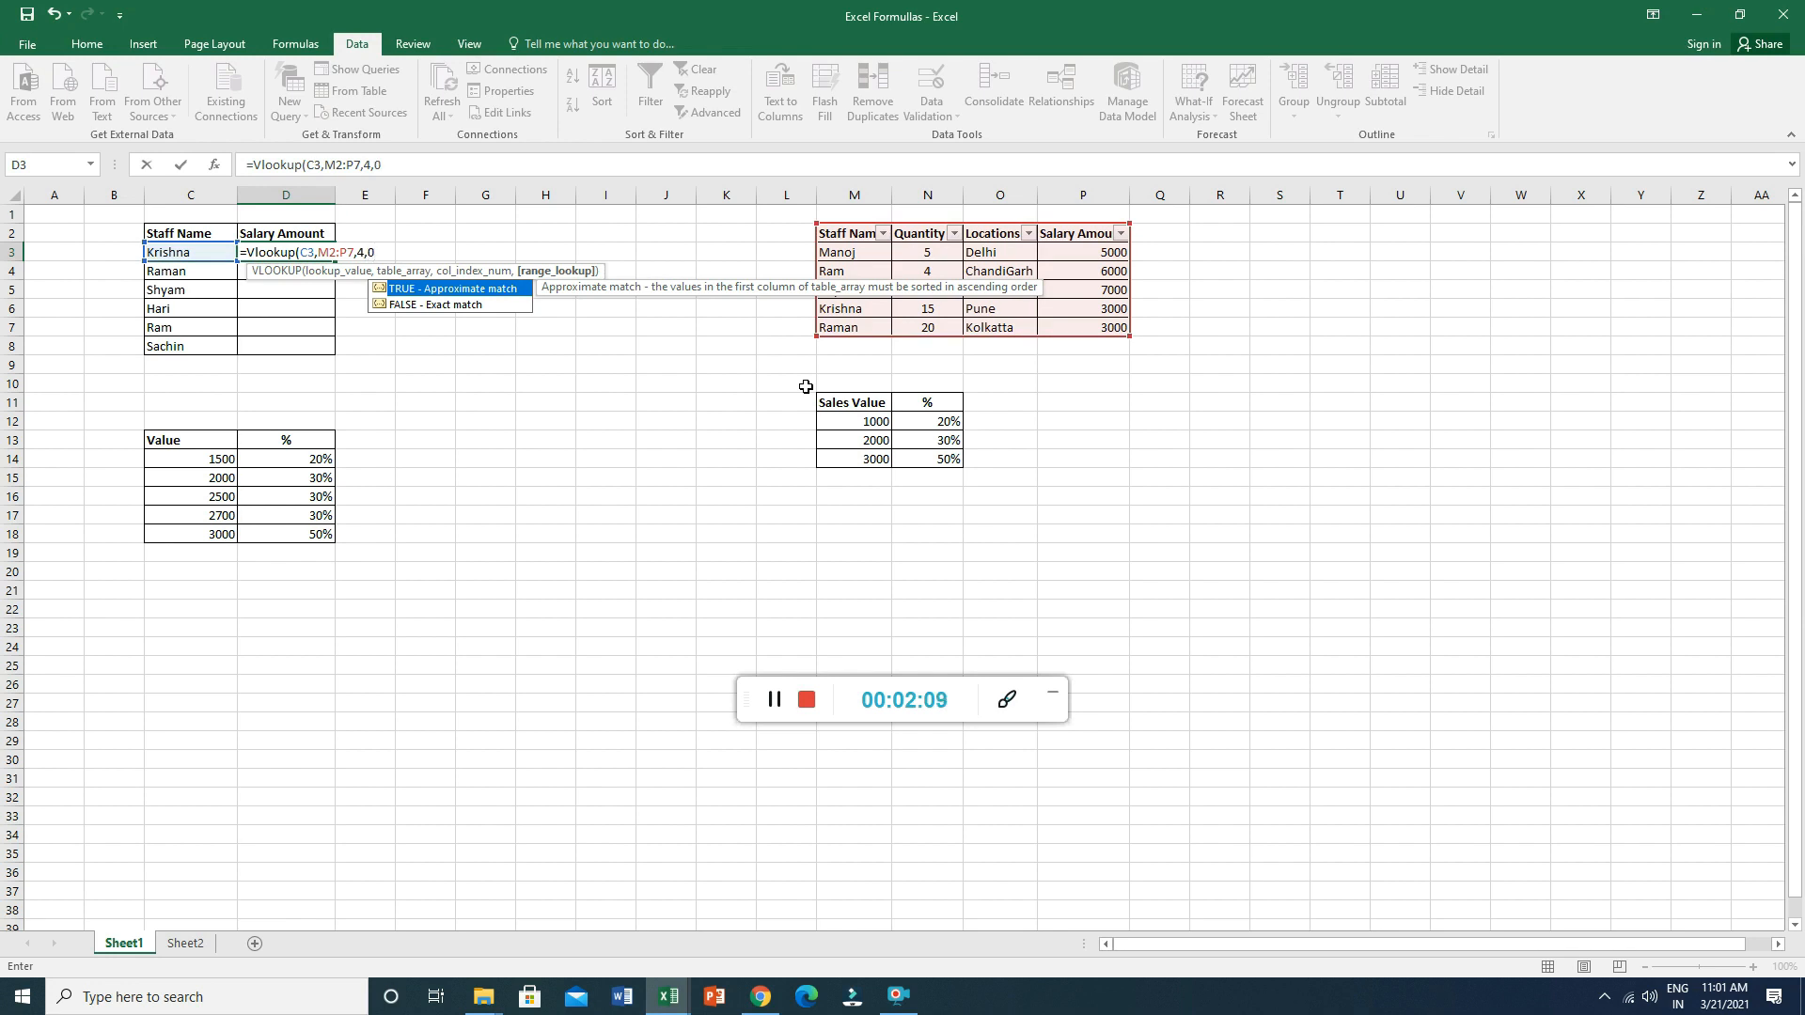
text())
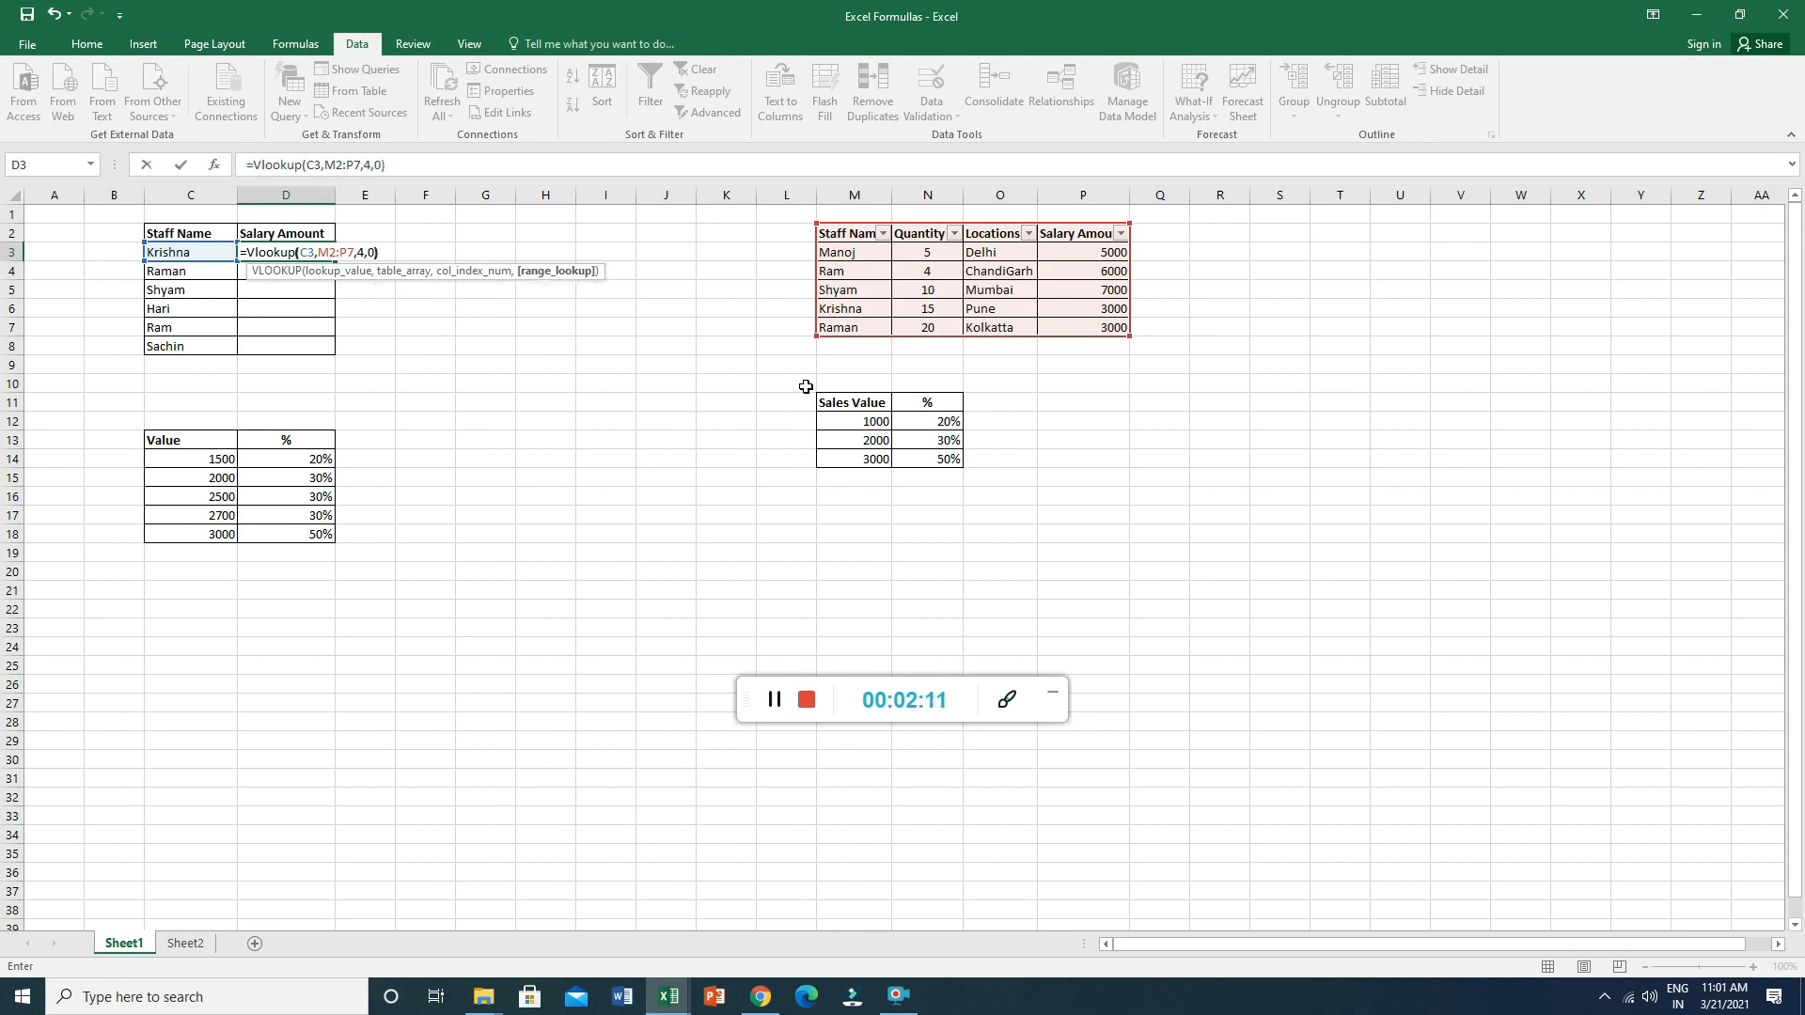
key(Return)
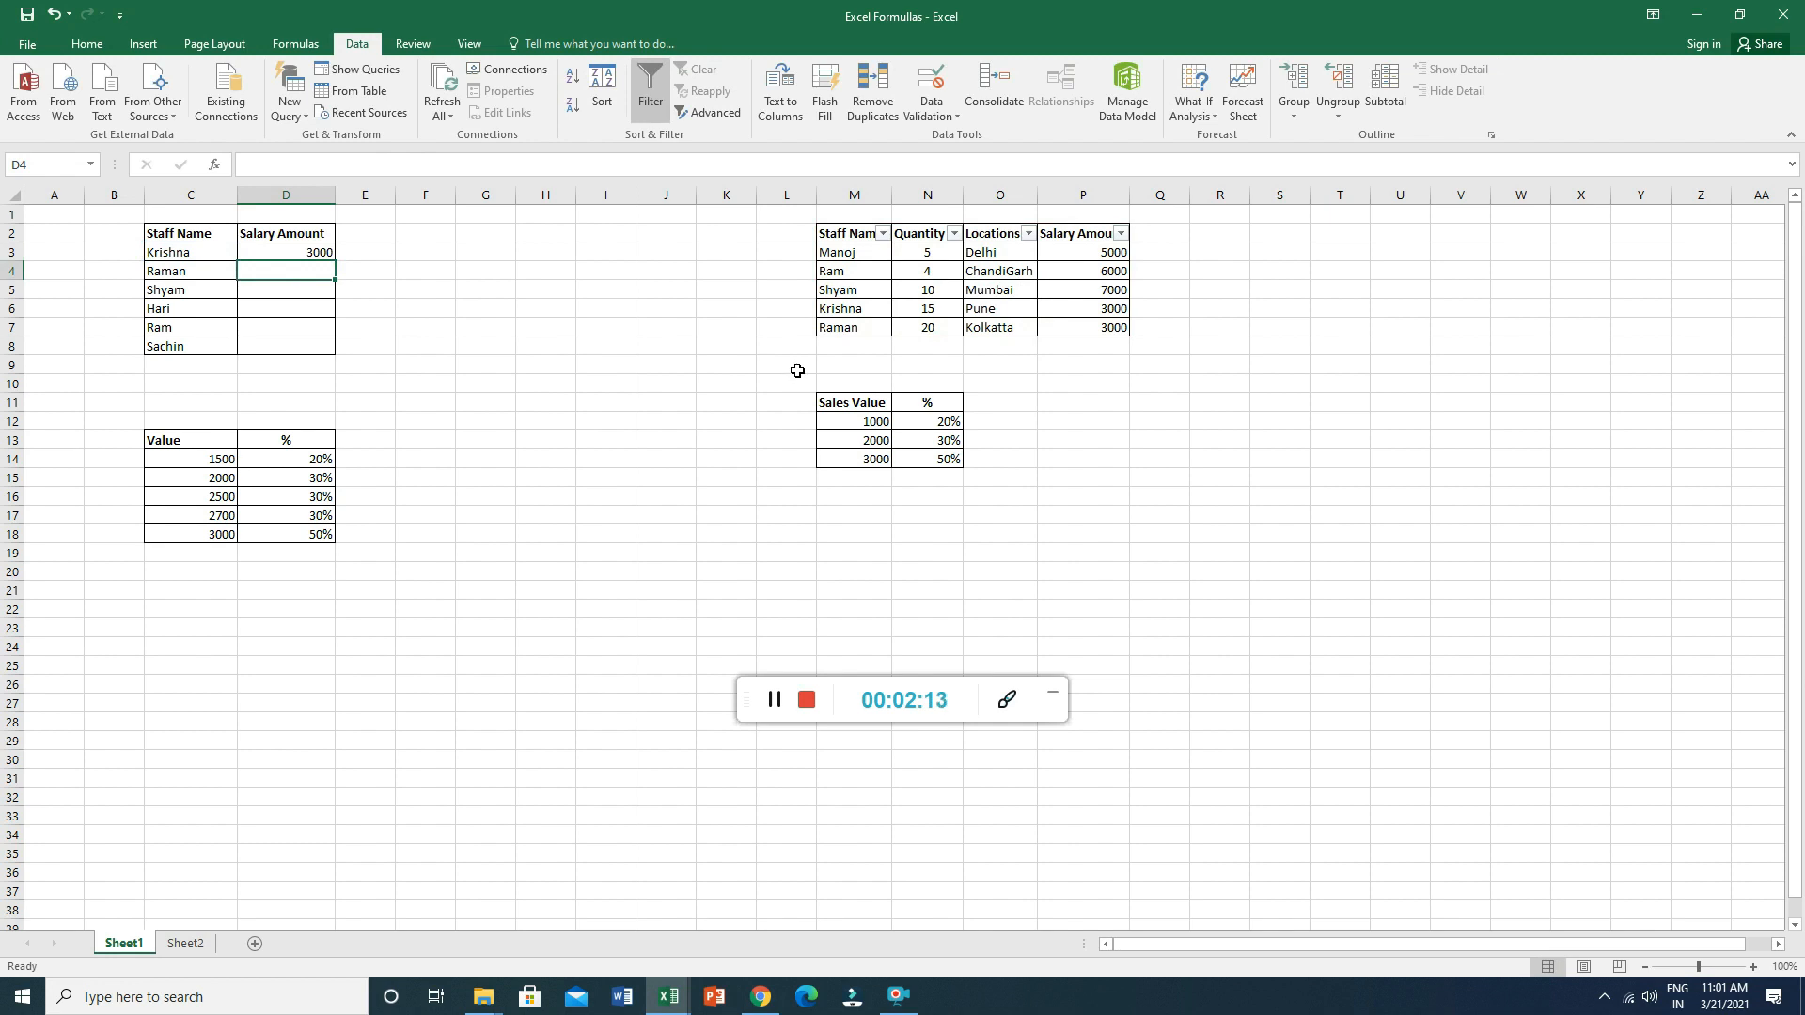
Change the table array in the D3 formula to the whole columns M:P.
click(259, 249)
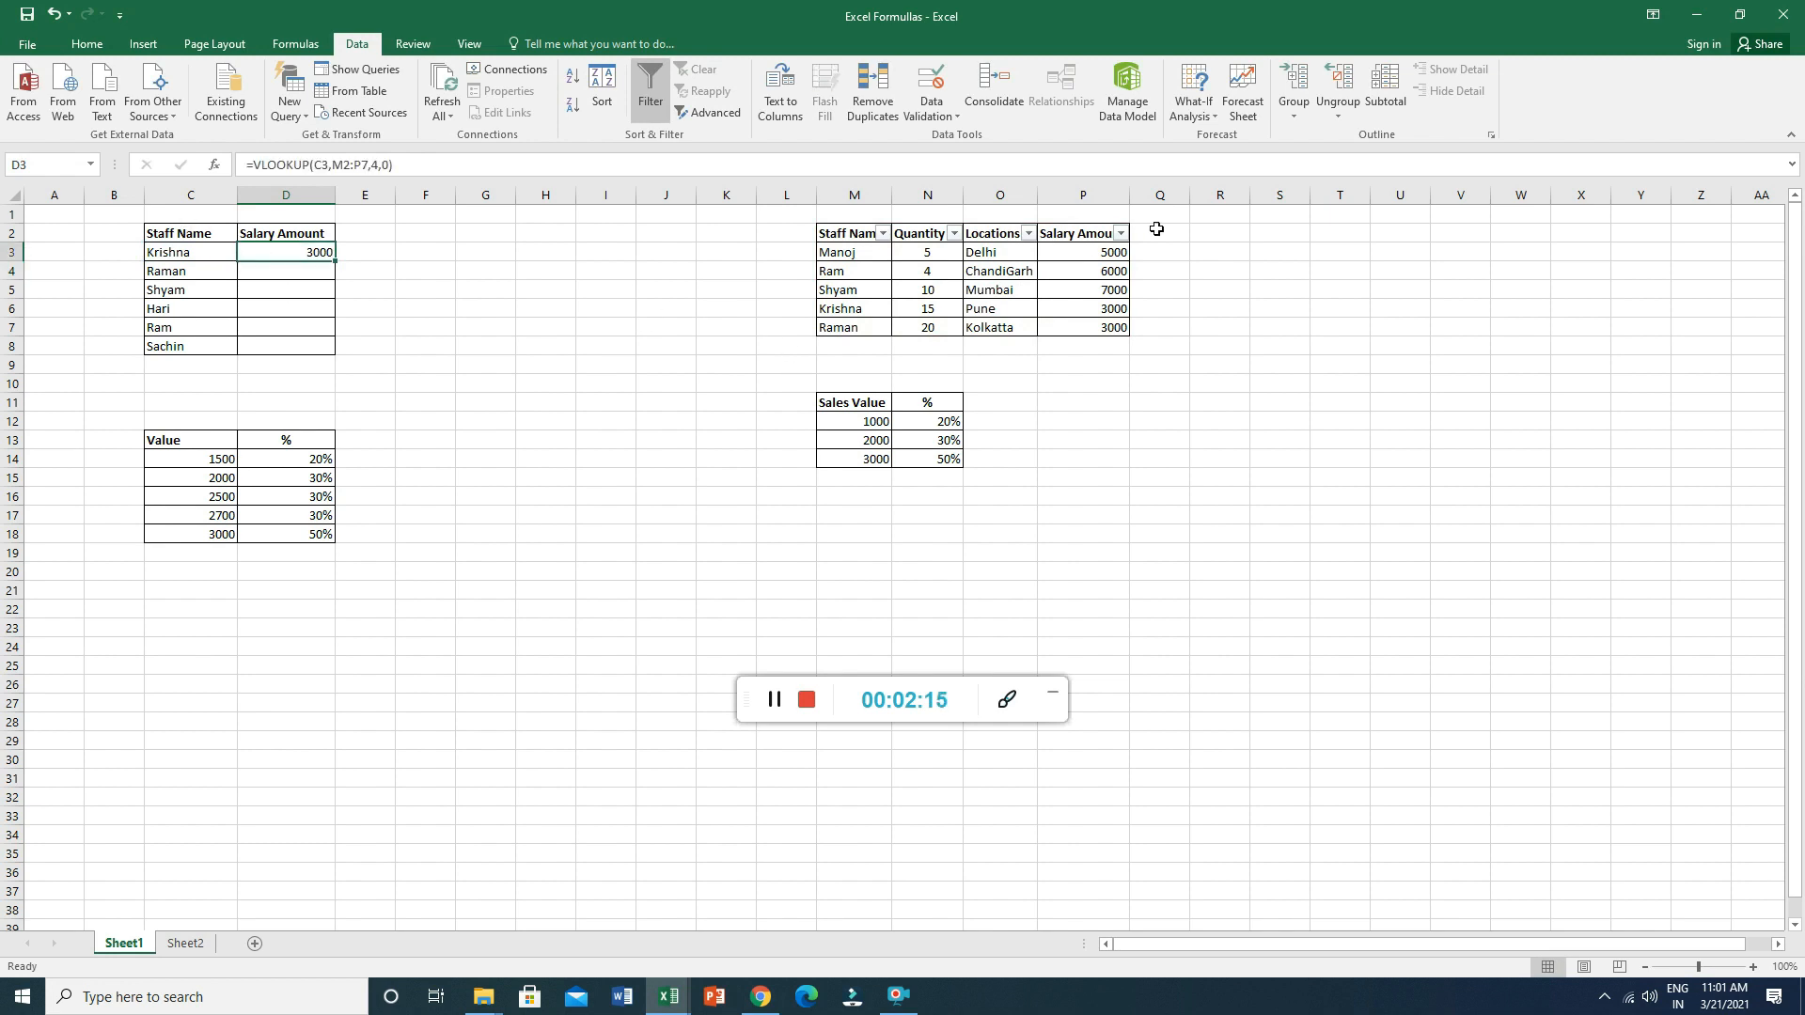
click(1088, 306)
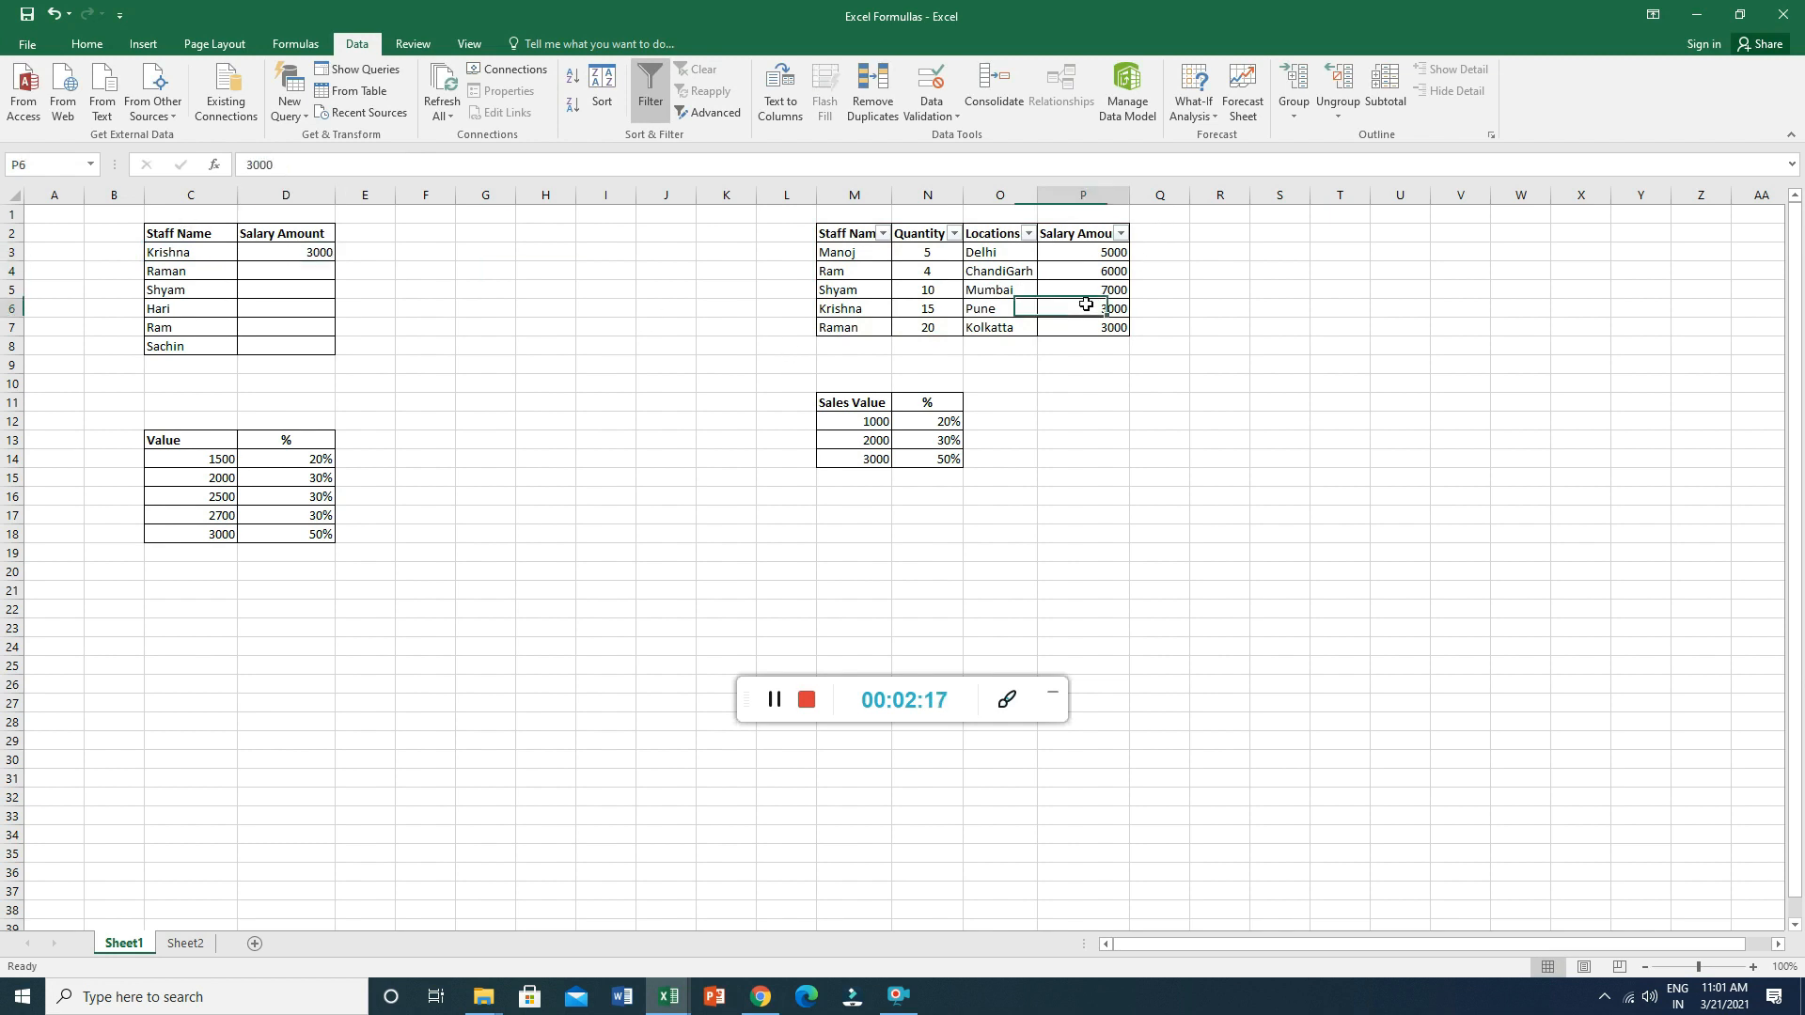
click(278, 247)
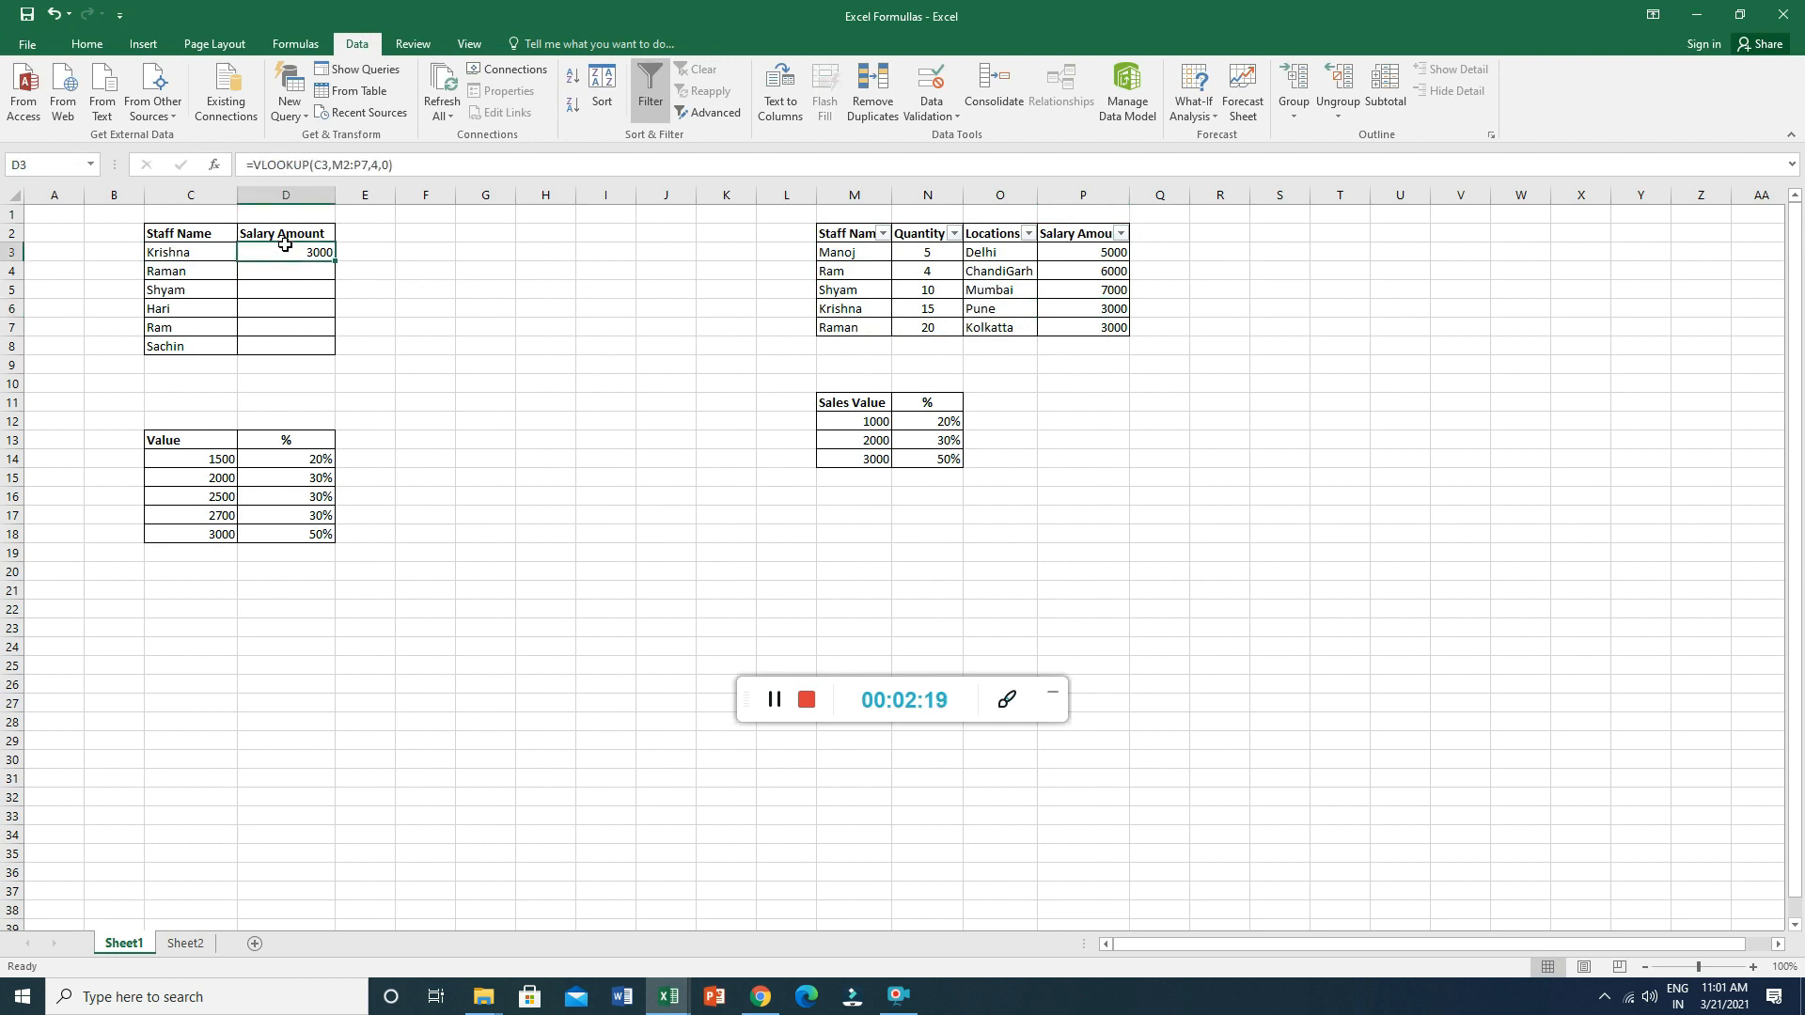
click(350, 166)
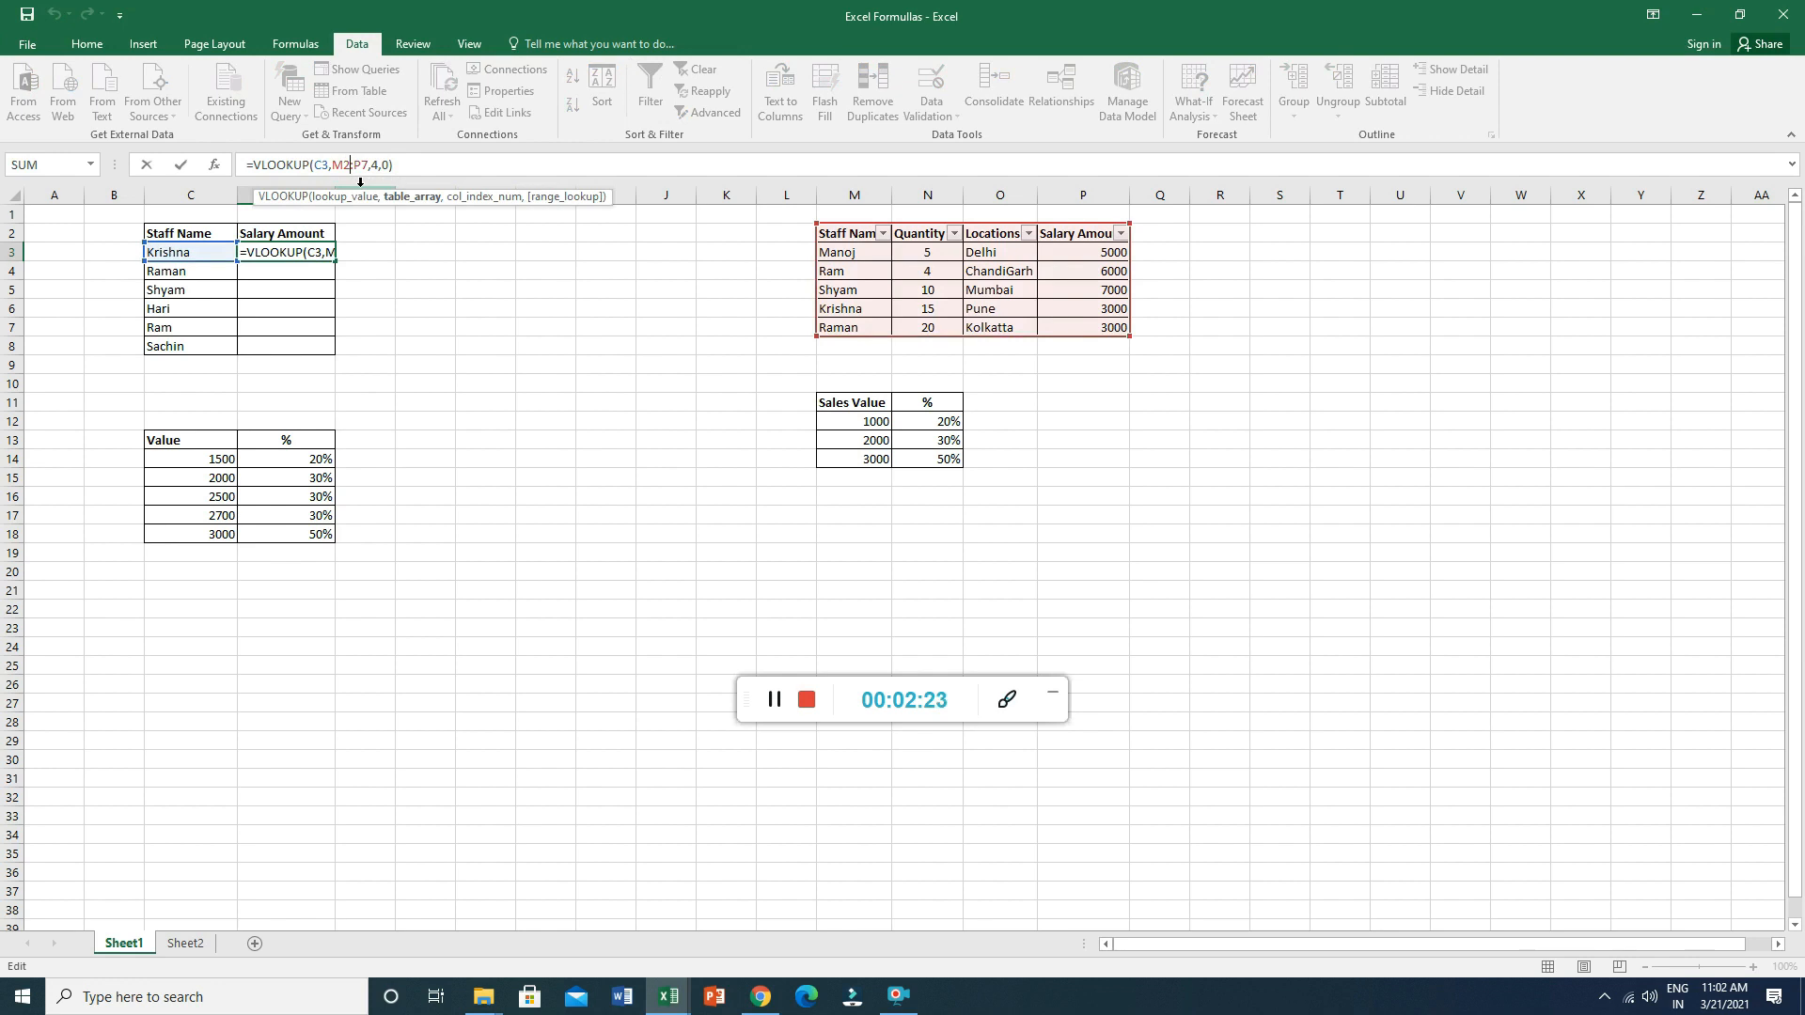
key(BackSpace)
click(362, 167)
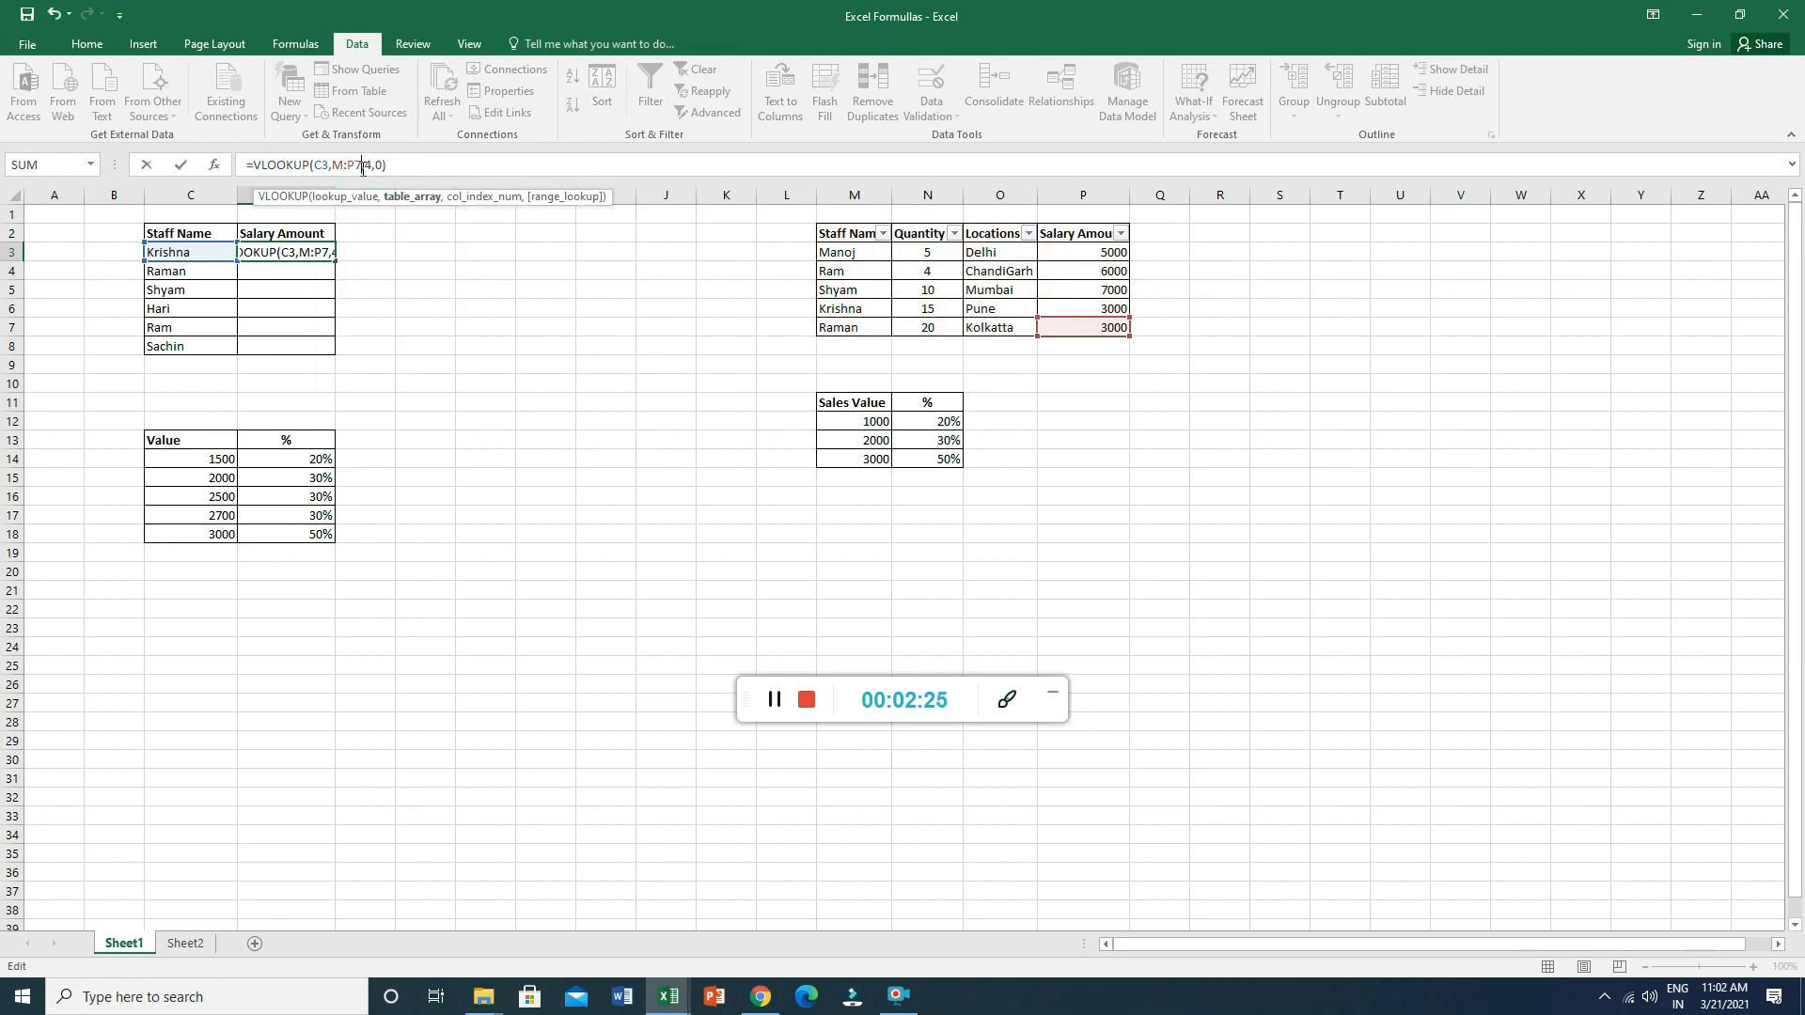
key(BackSpace)
key(Return)
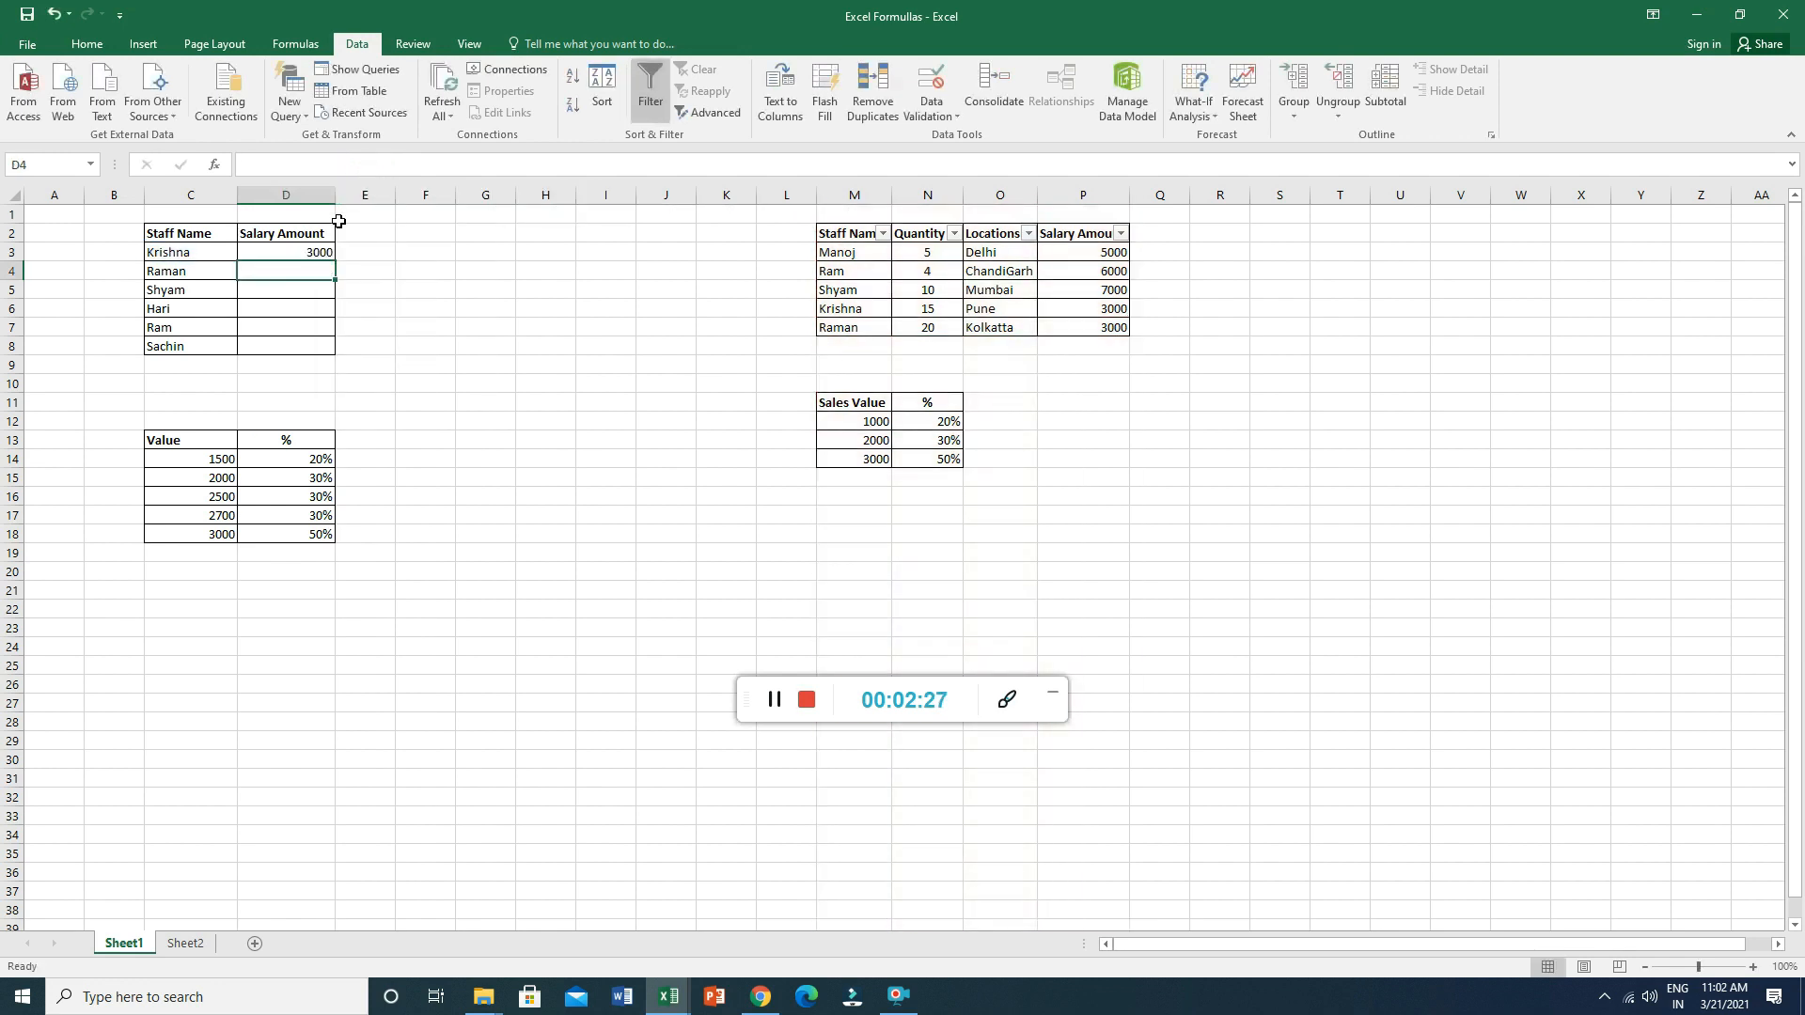
Fill the VLOOKUP formula from D3 down through D7 and check the copied formulas in D4 and D6.
click(310, 252)
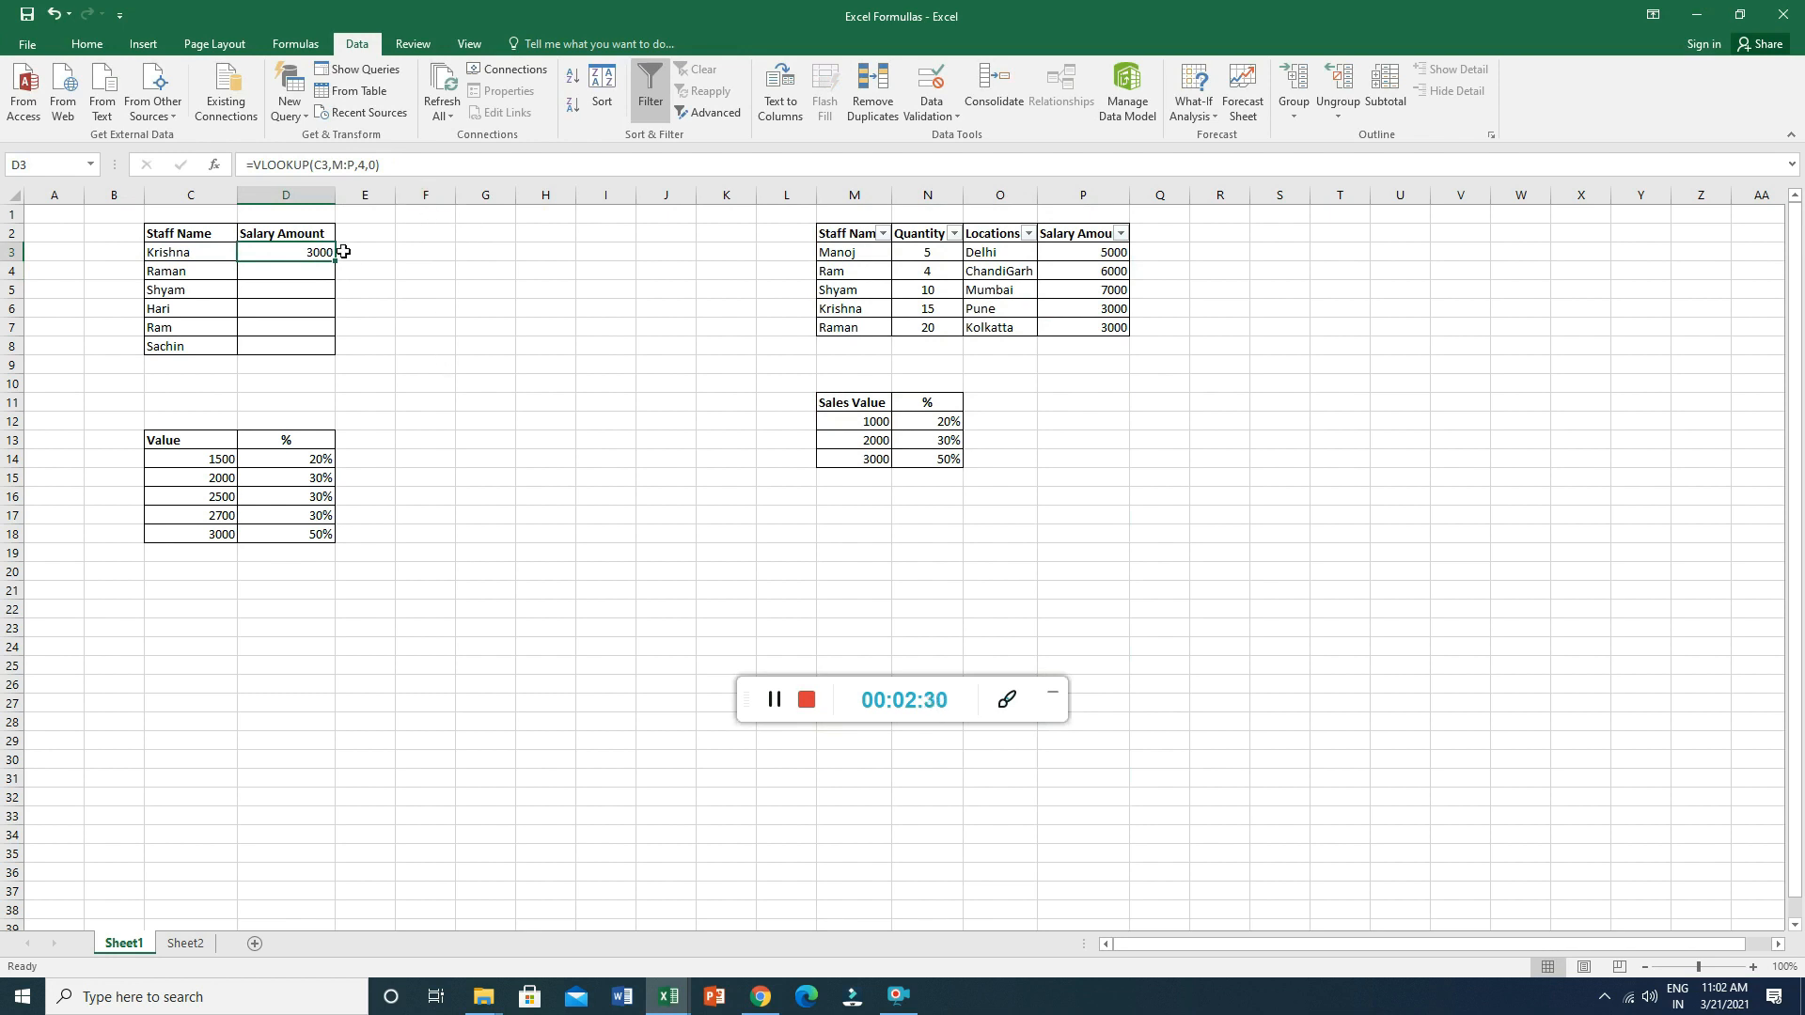
drag(333, 261, 336, 330)
click(310, 279)
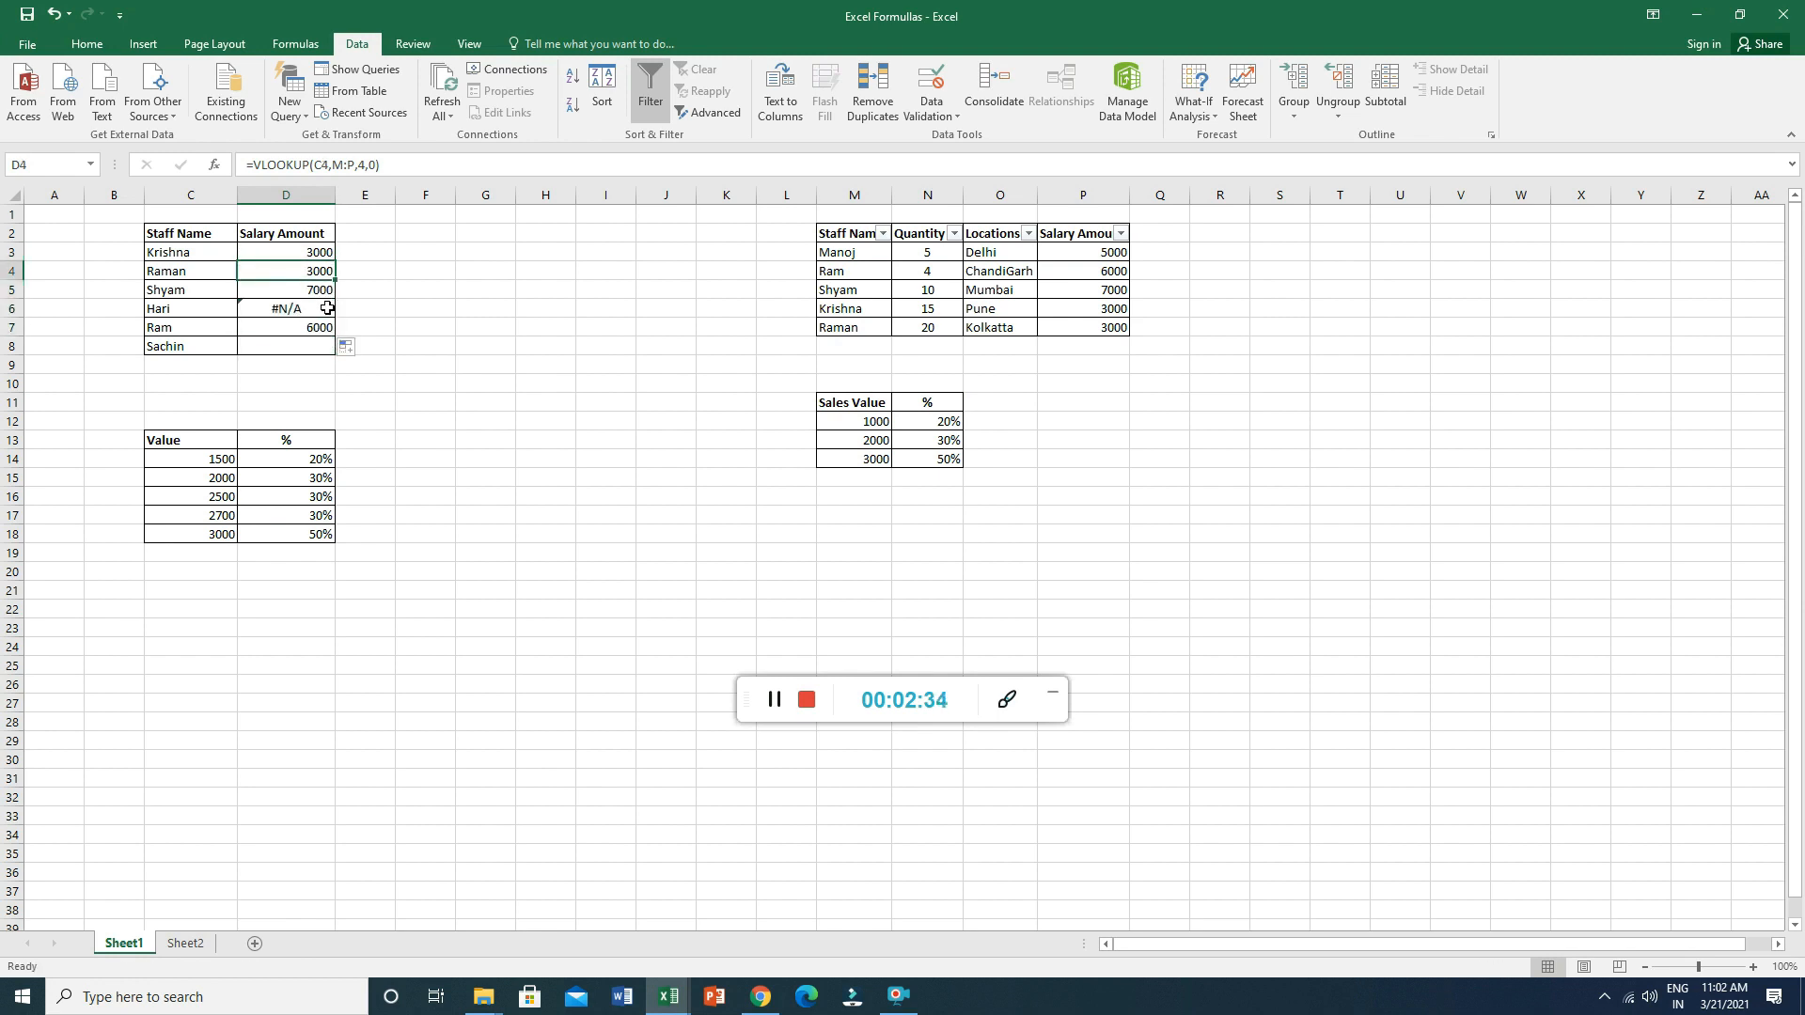
click(271, 308)
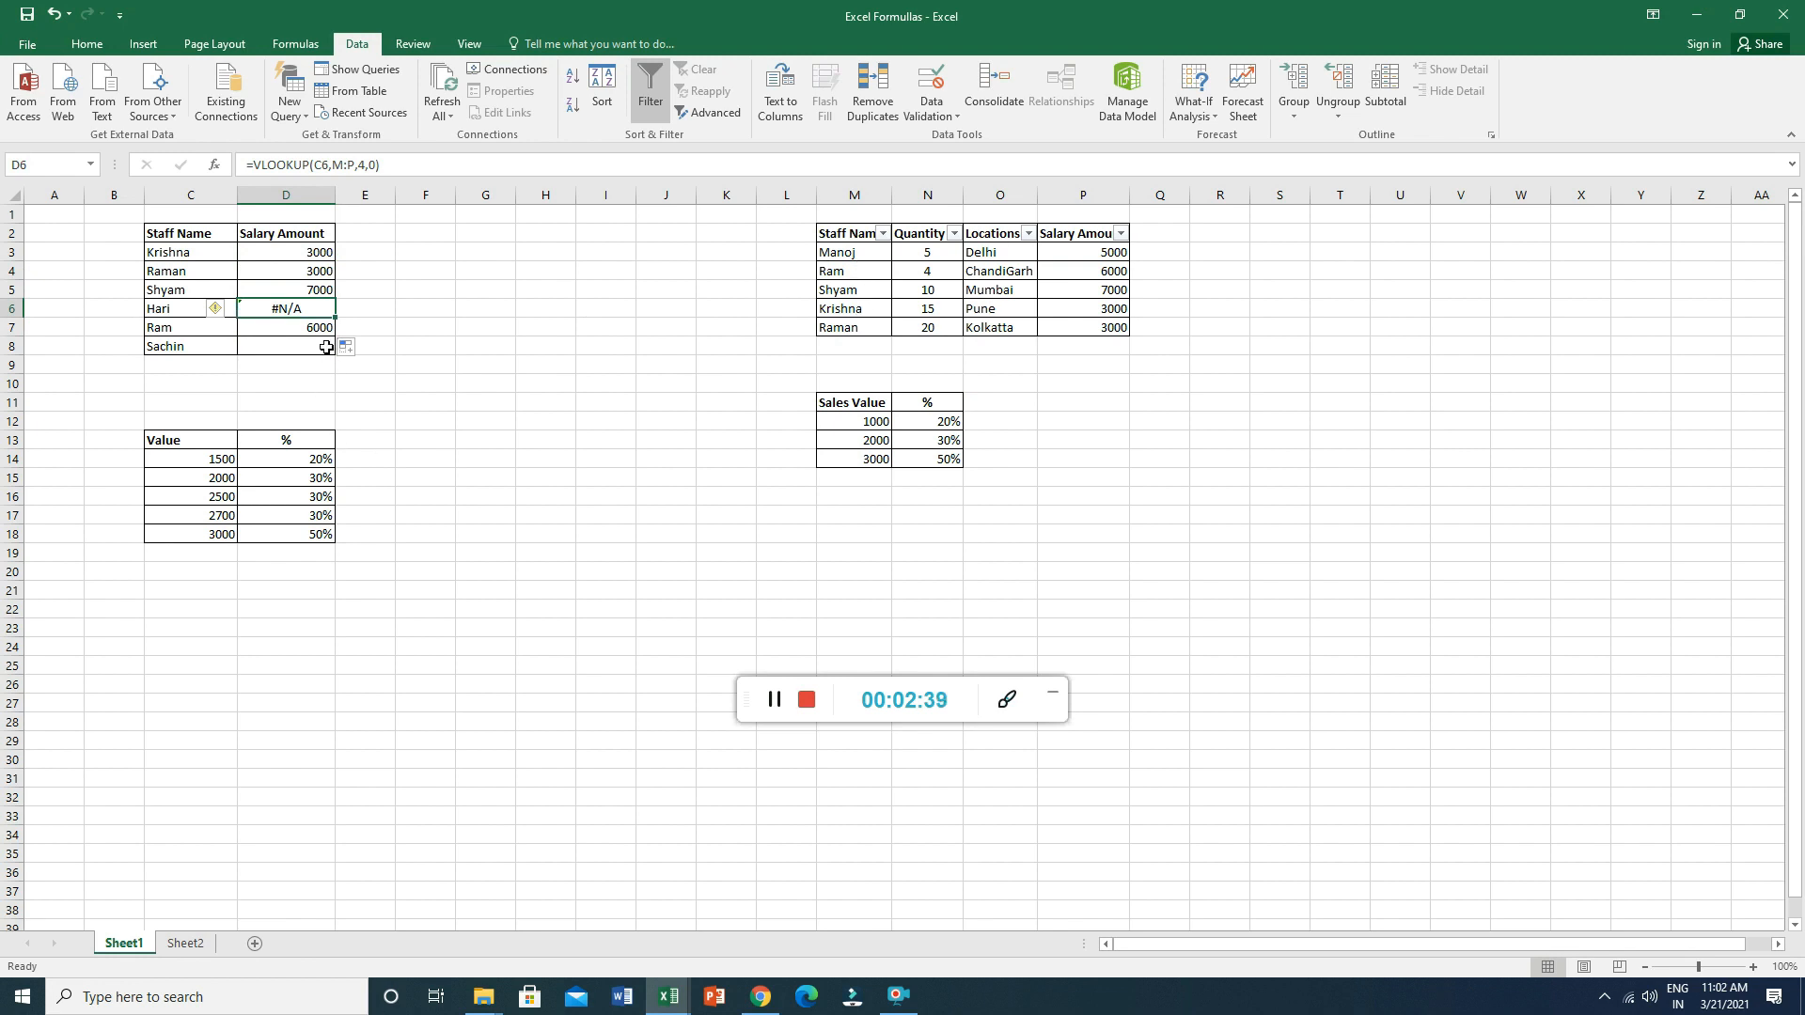
click(382, 302)
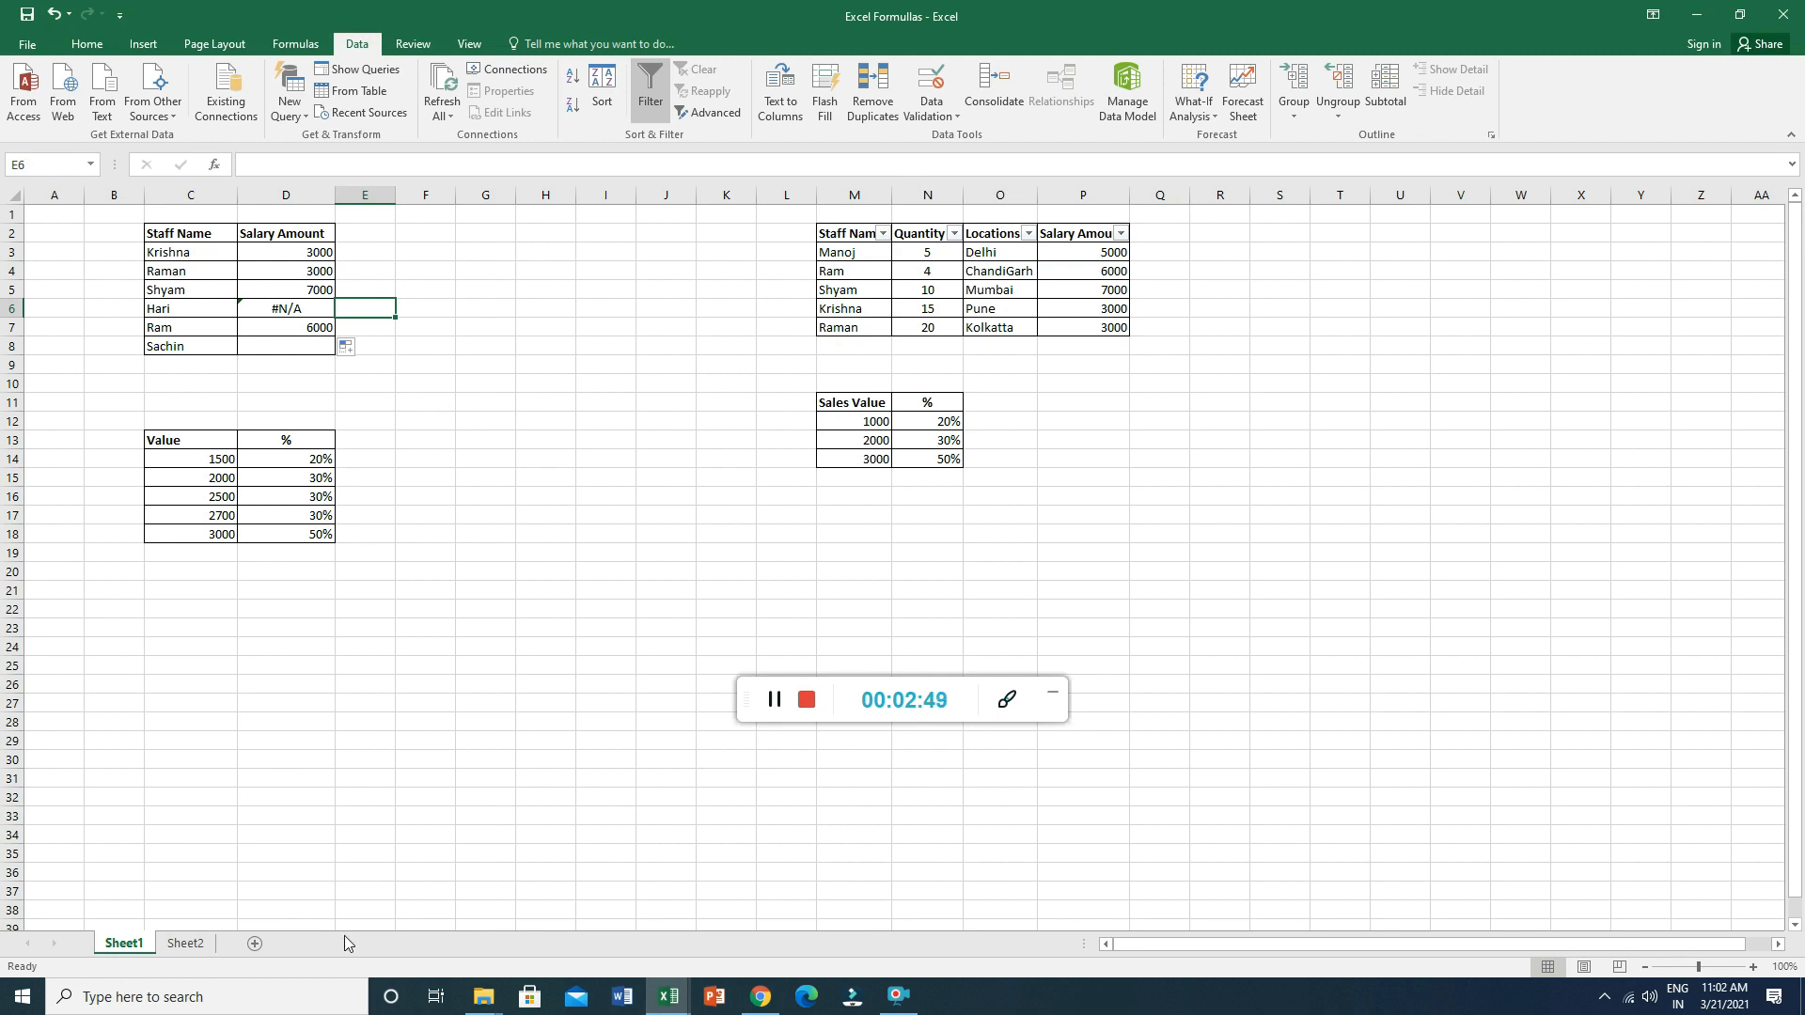
Replace the D3 formula on Sheet1 with =VLOOKUP(C3,Sheet2!G2:J7,4,0) to fetch the salary from the Sheet2 table.
click(180, 943)
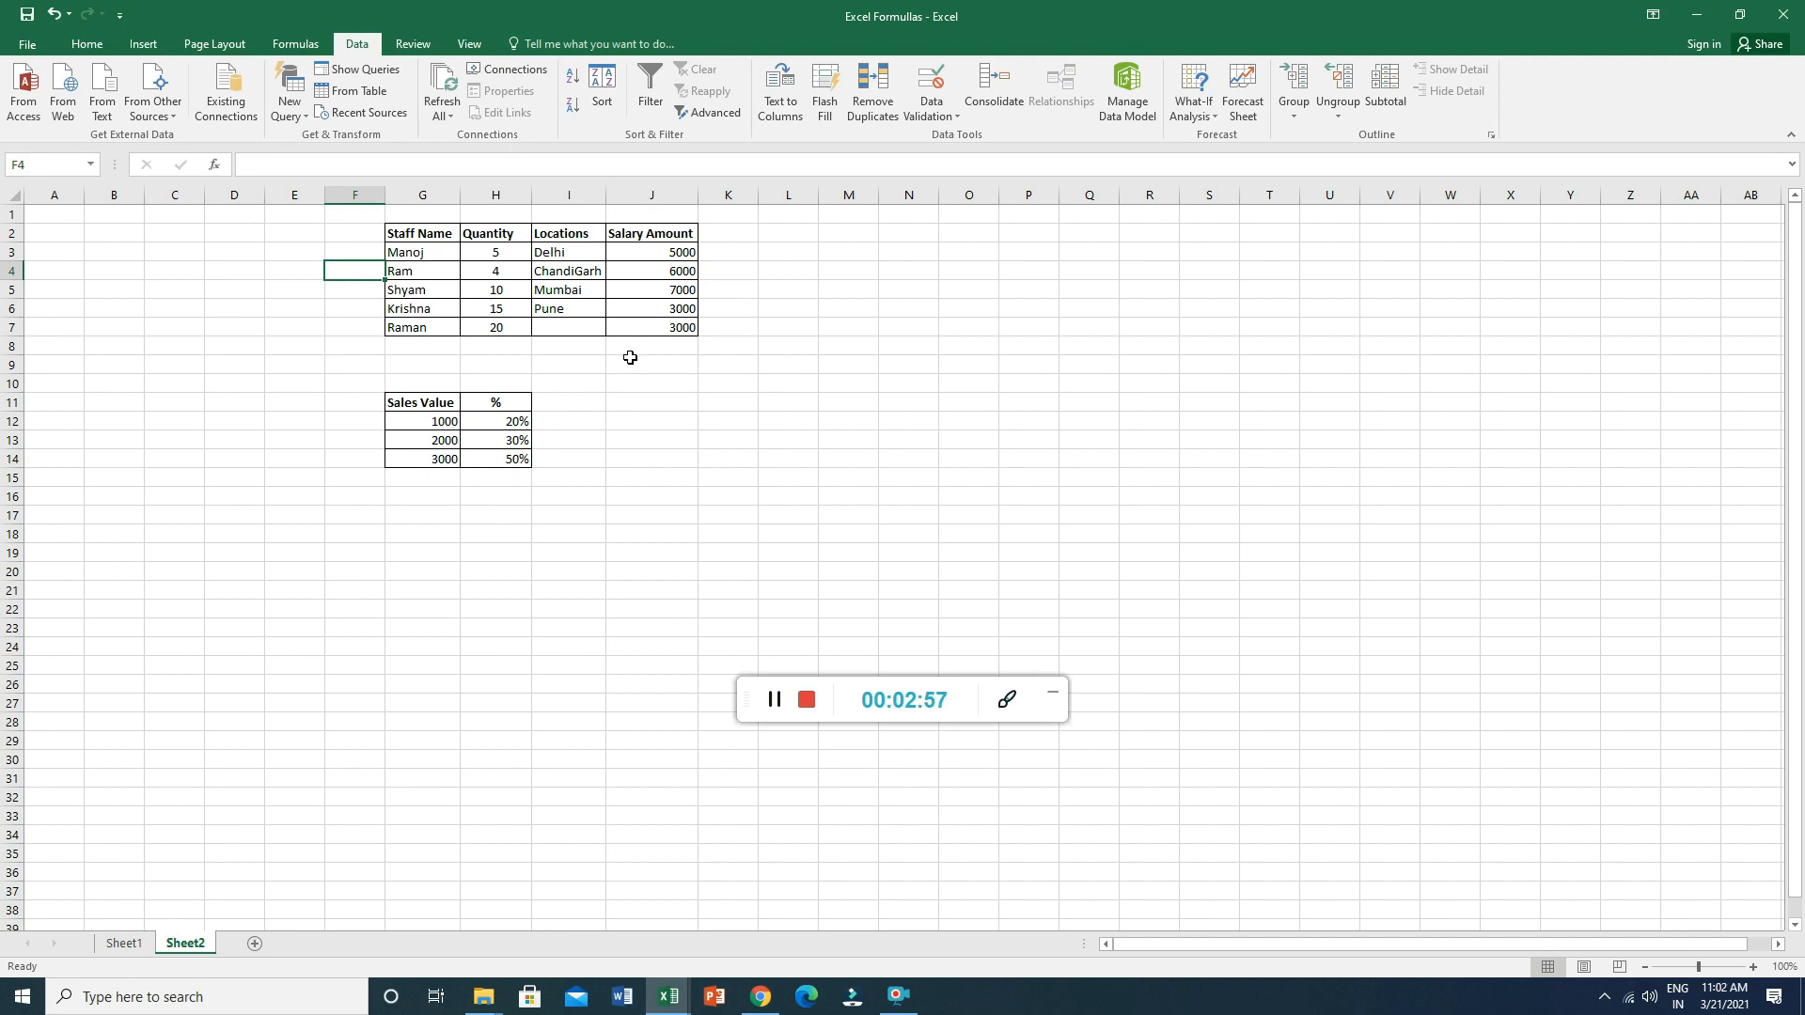
click(123, 943)
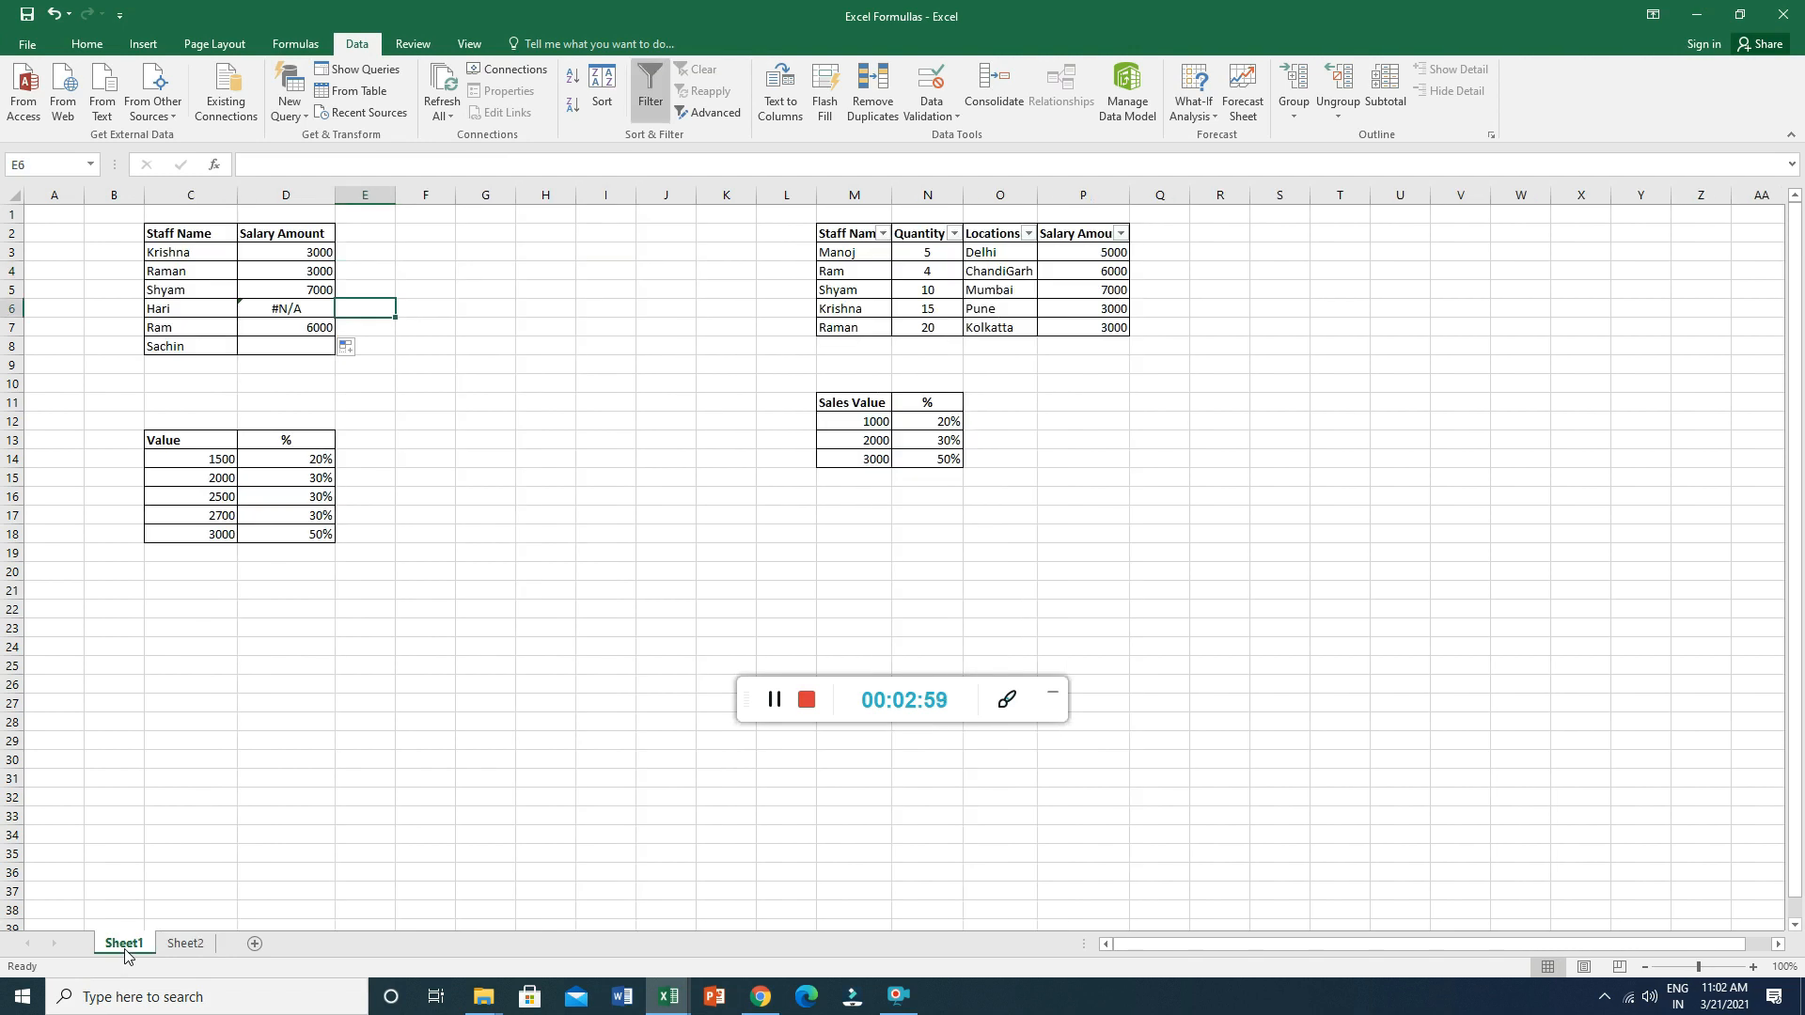
click(255, 259)
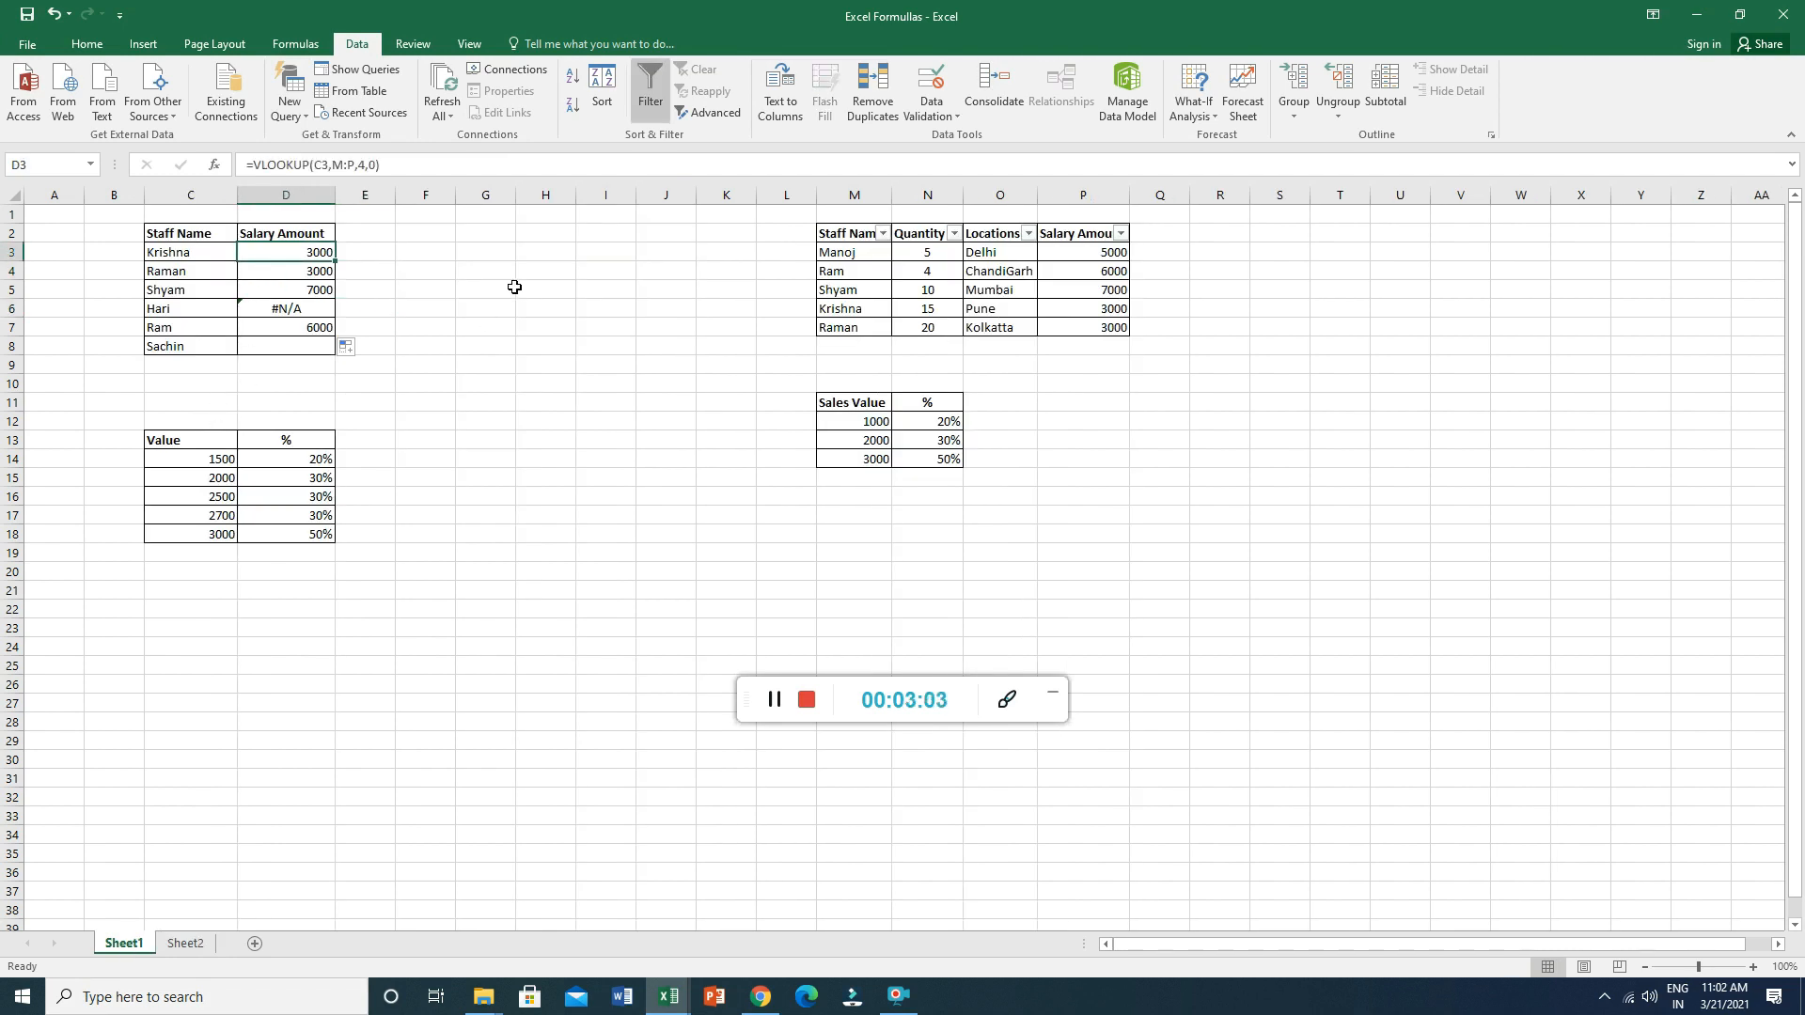
text(=Vl)
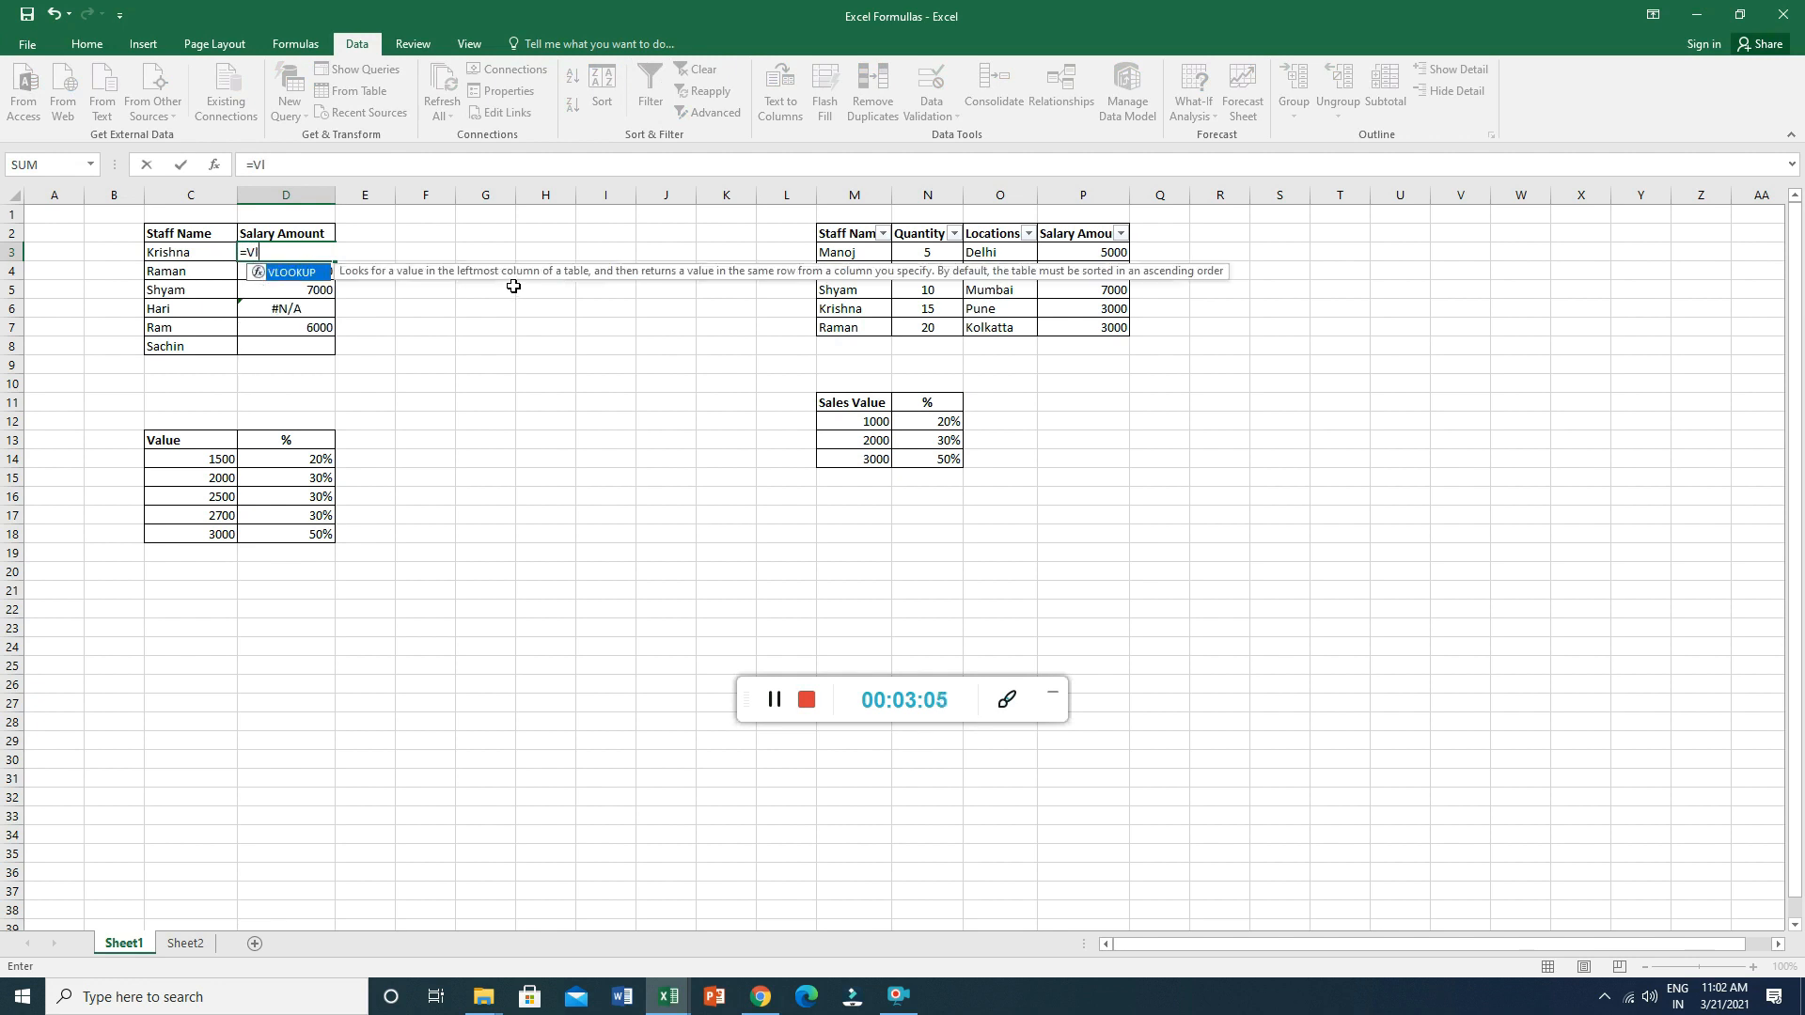
text(ookup()
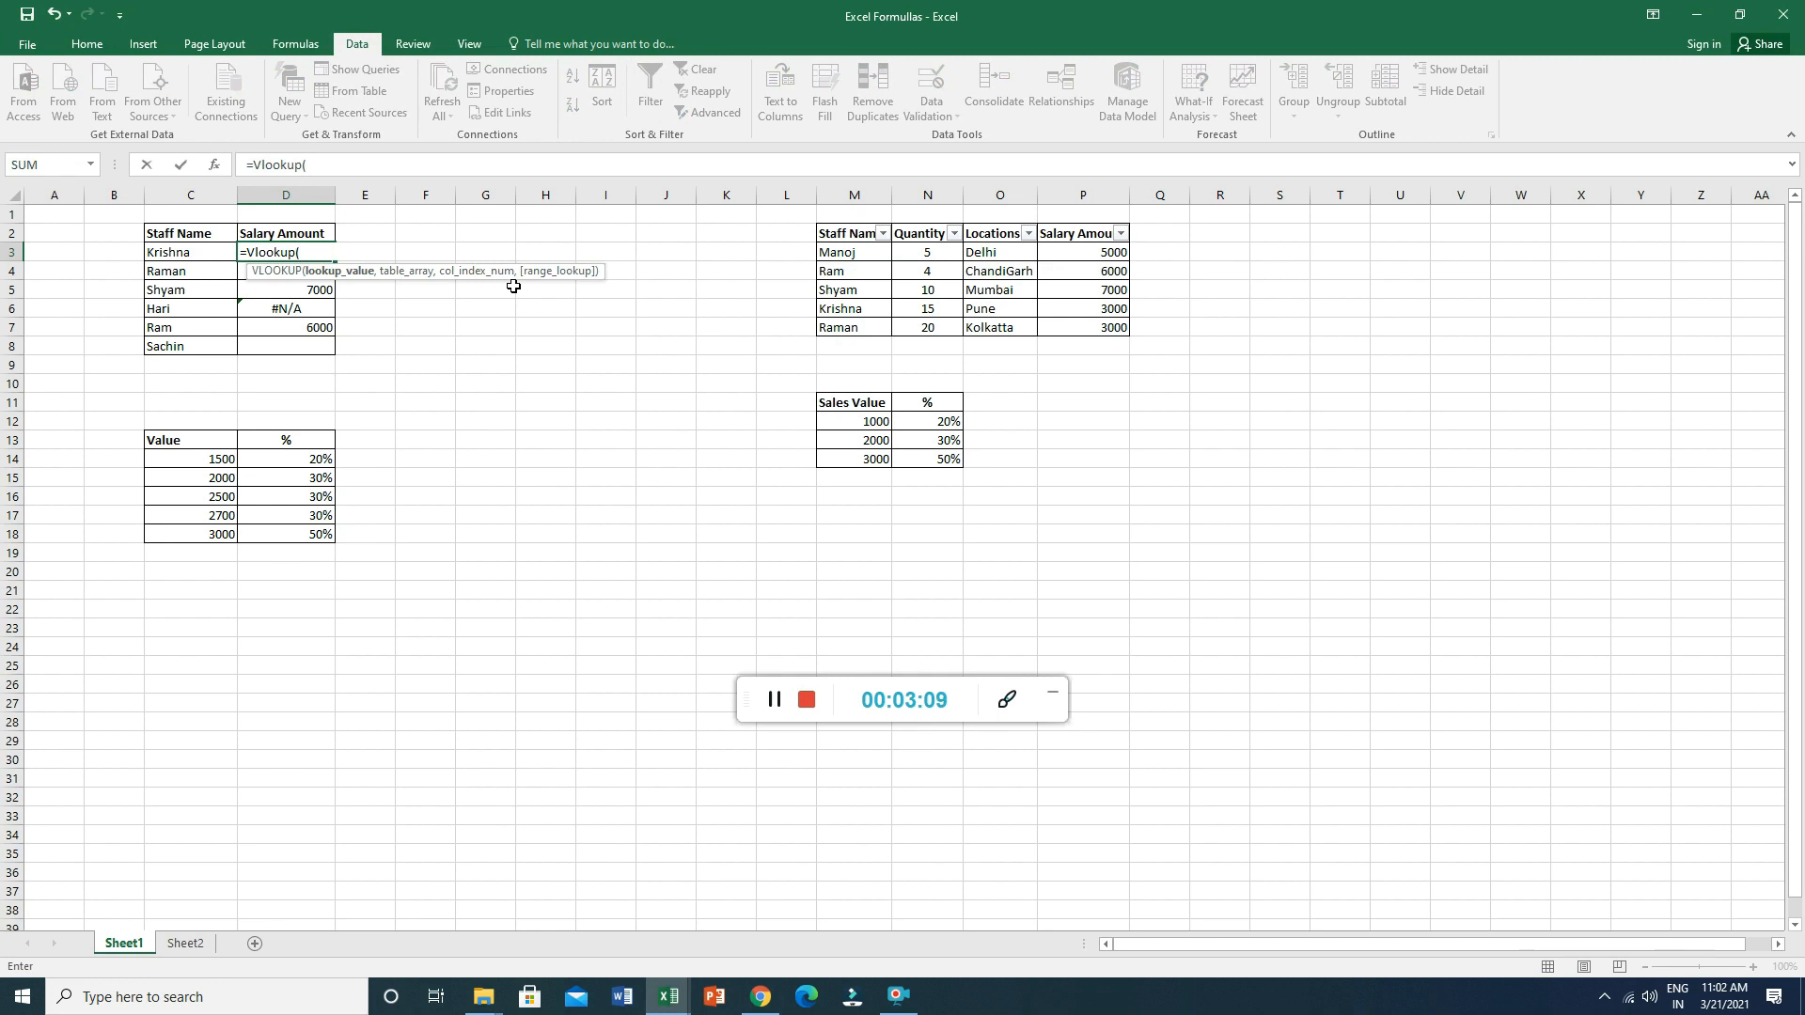
click(180, 250)
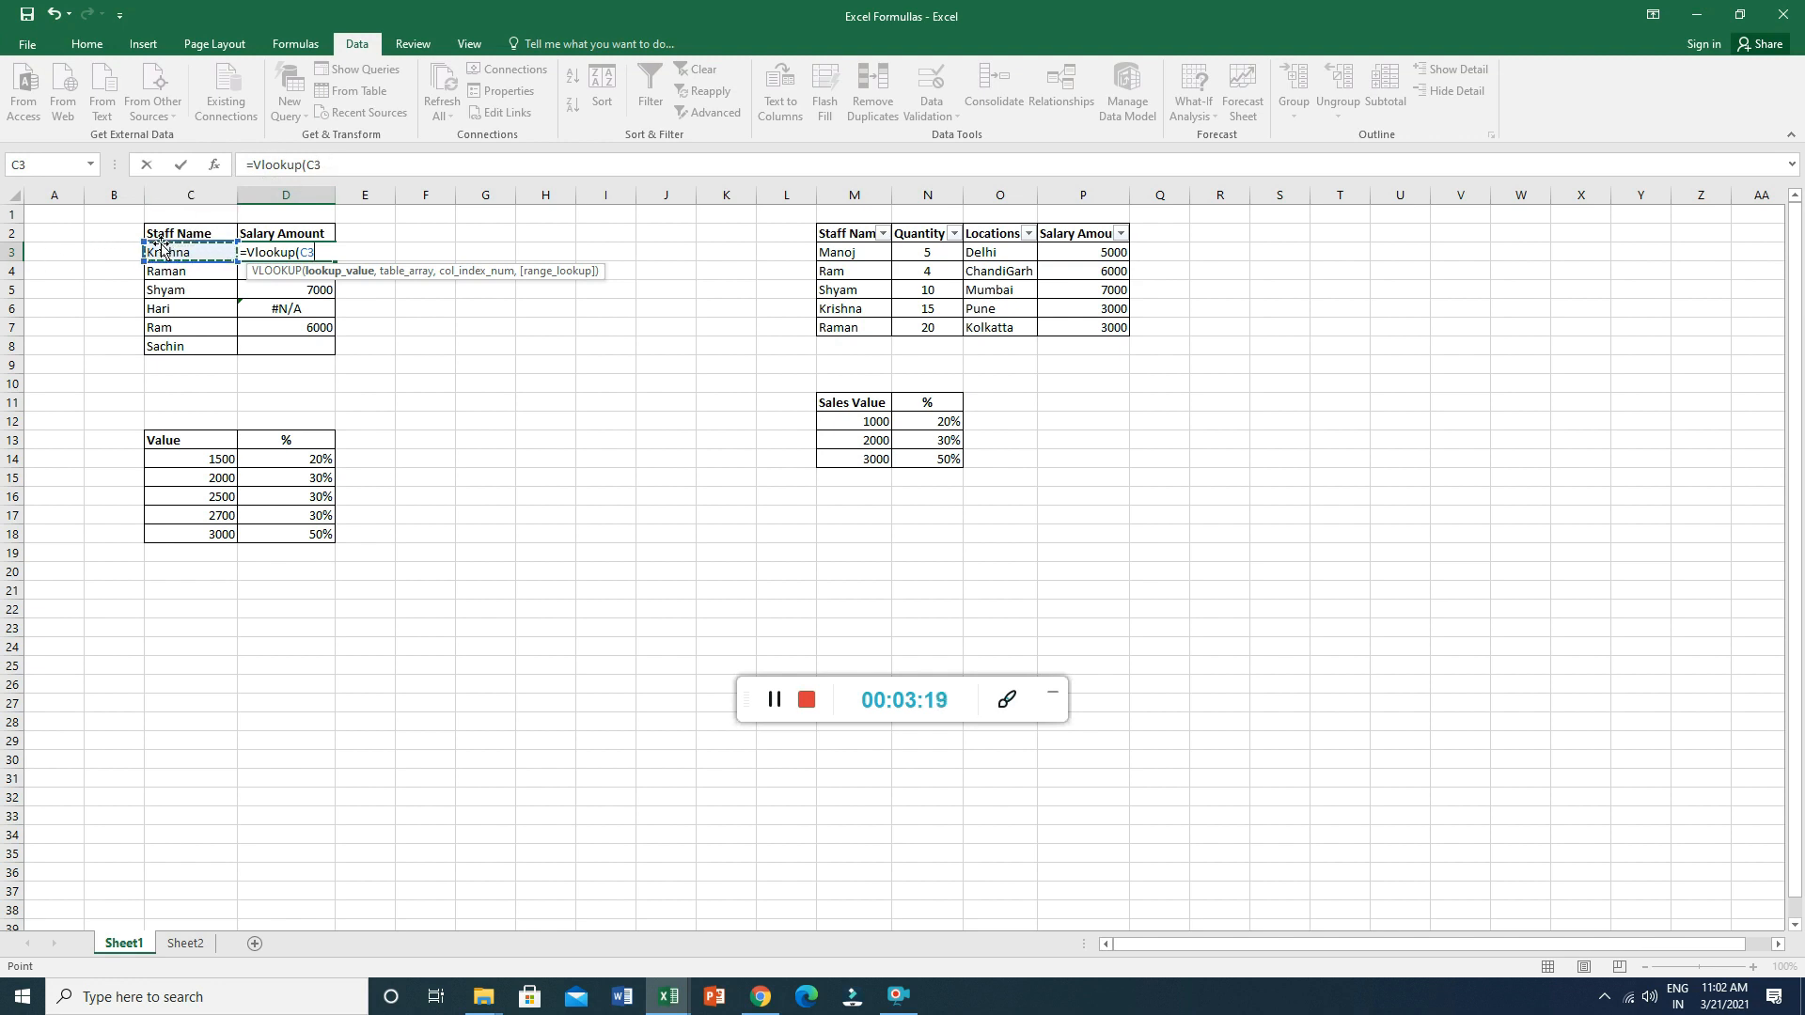
text(,)
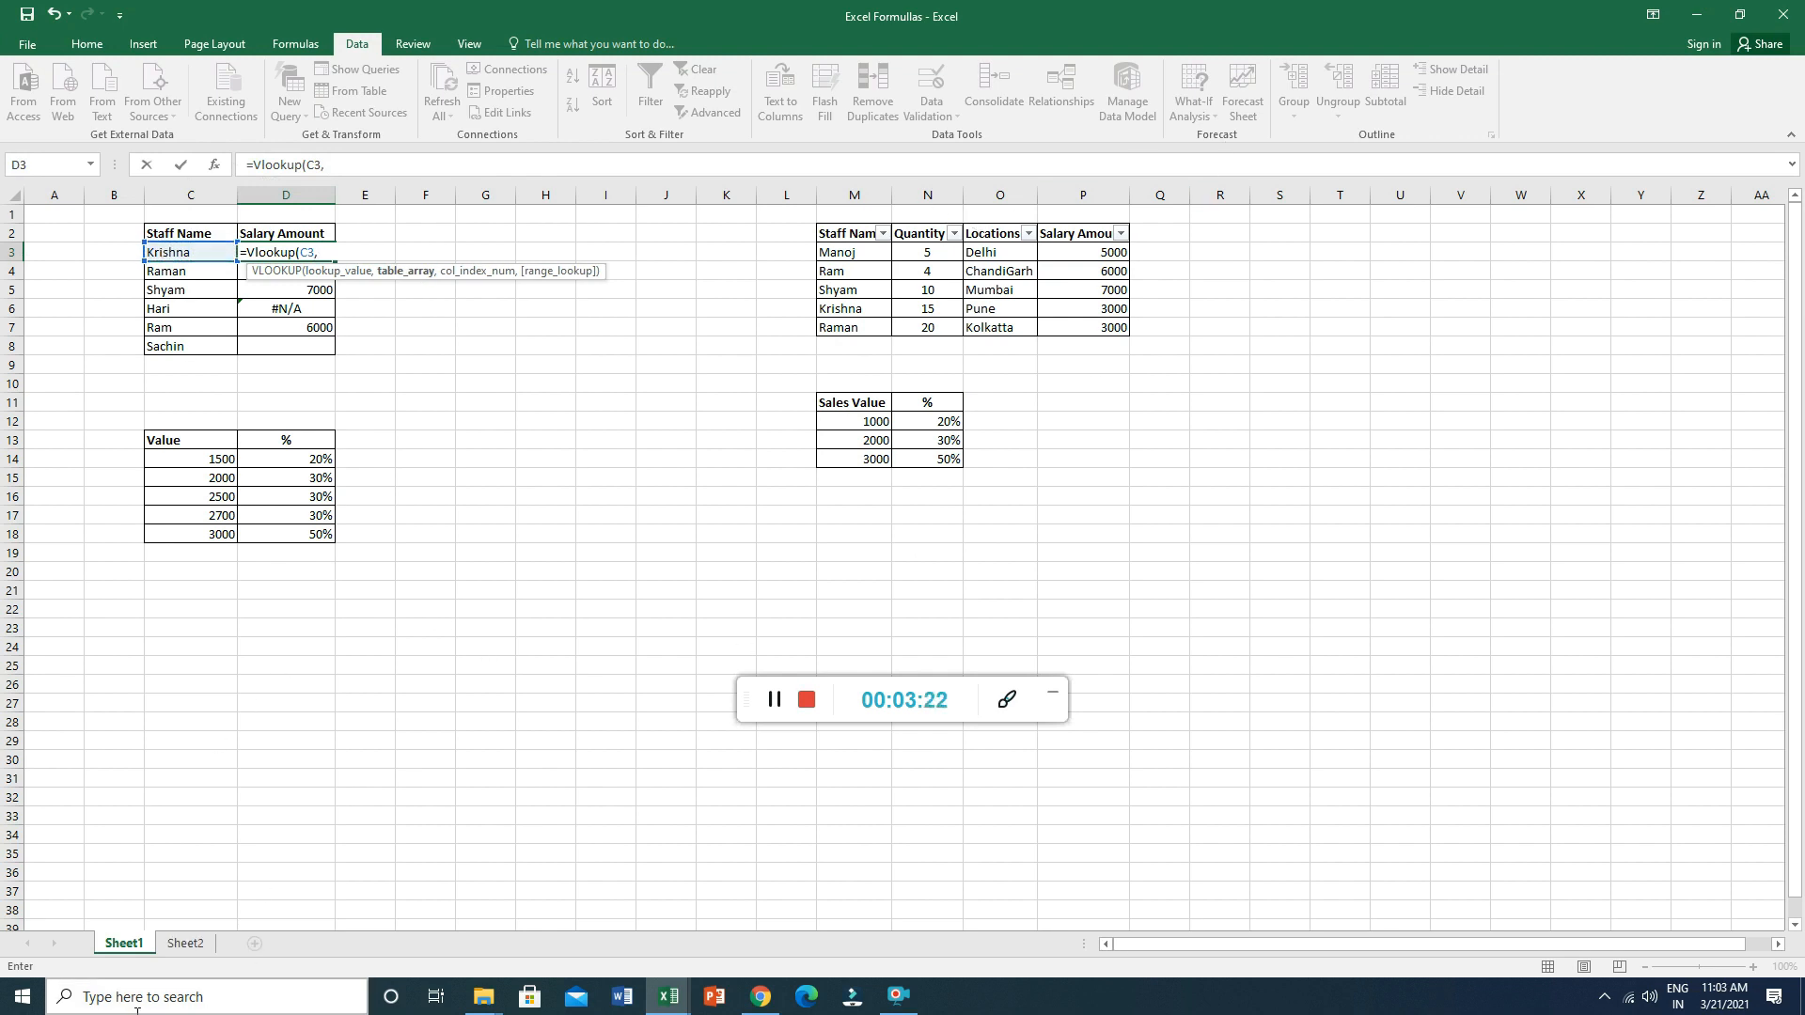
click(181, 948)
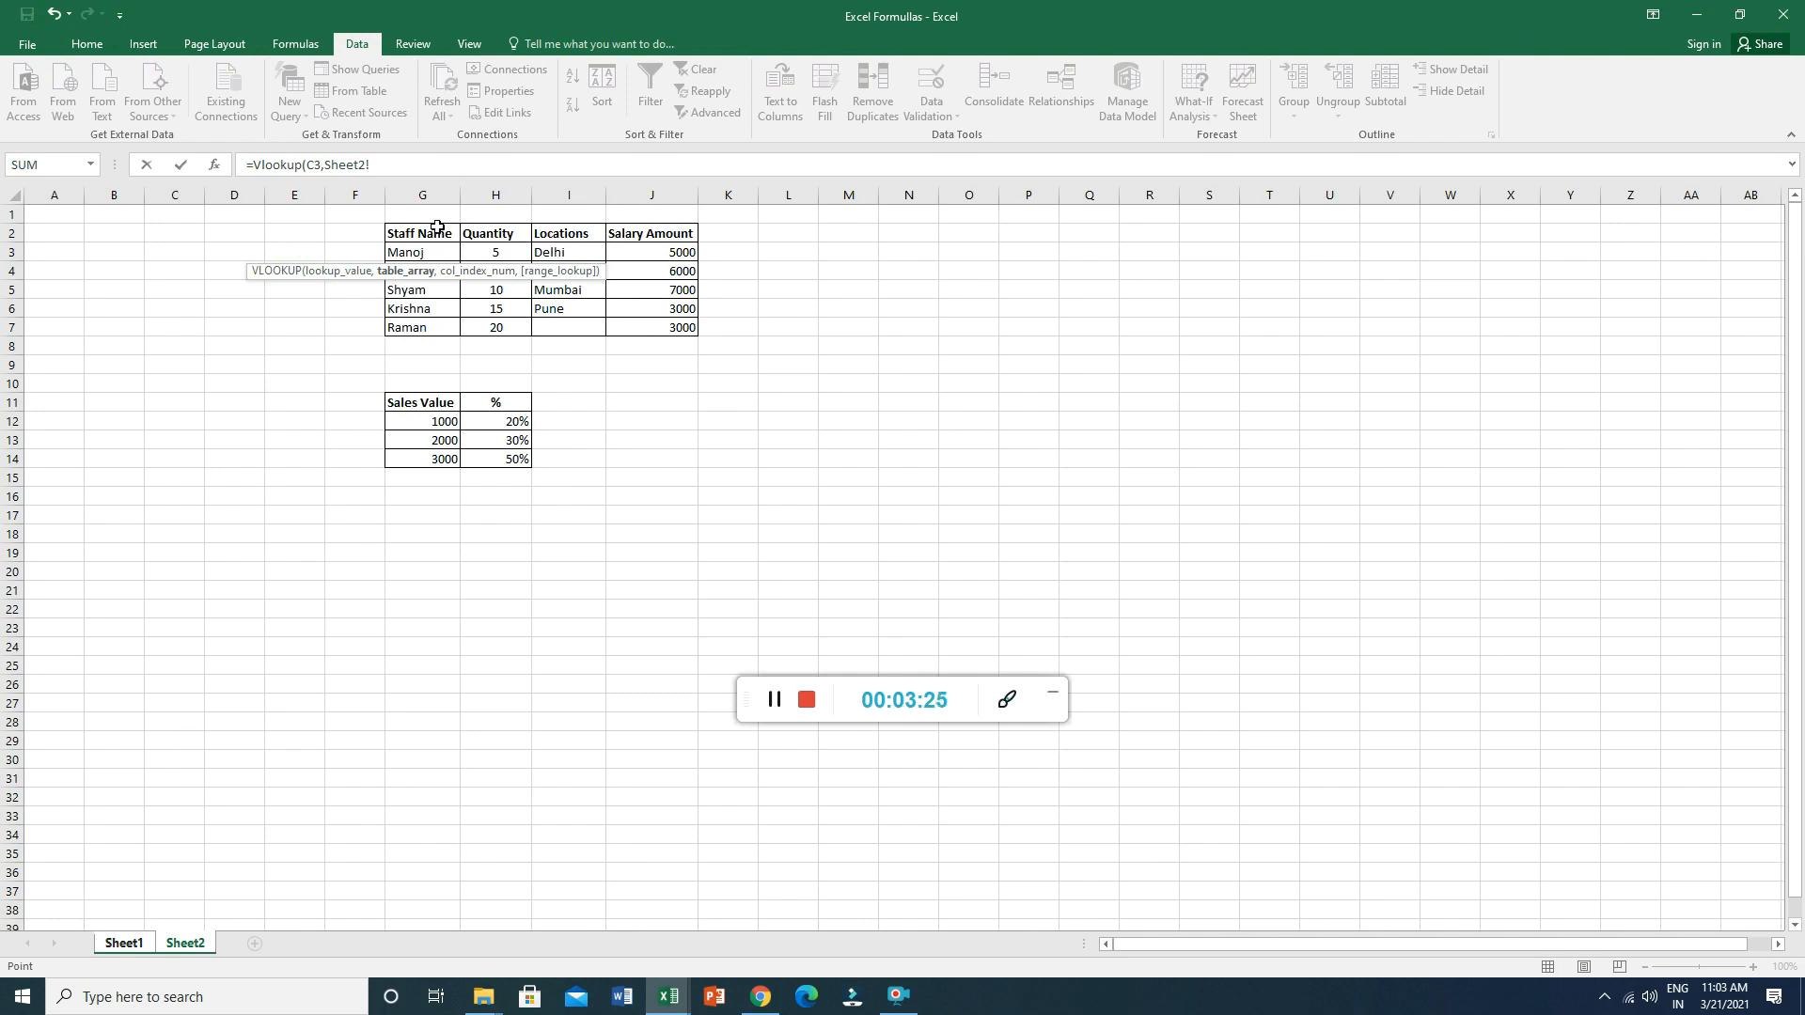
drag(406, 231, 674, 335)
text(,4)
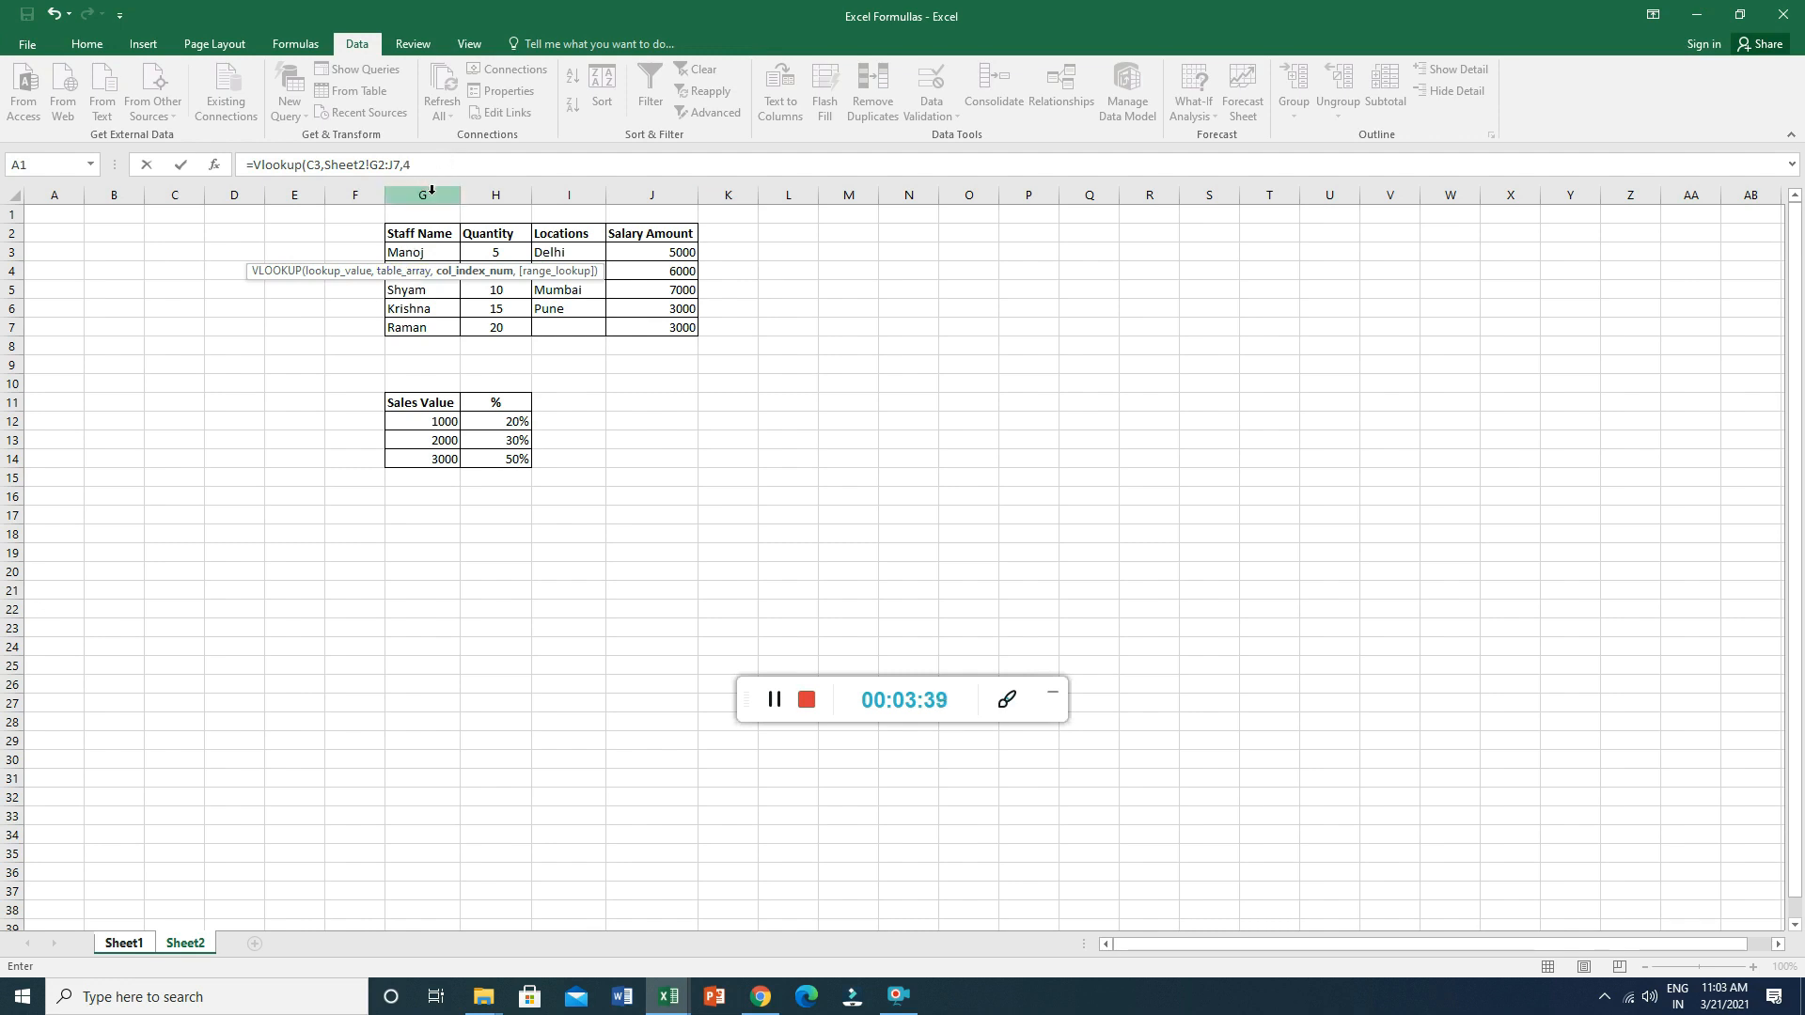
text(,0)
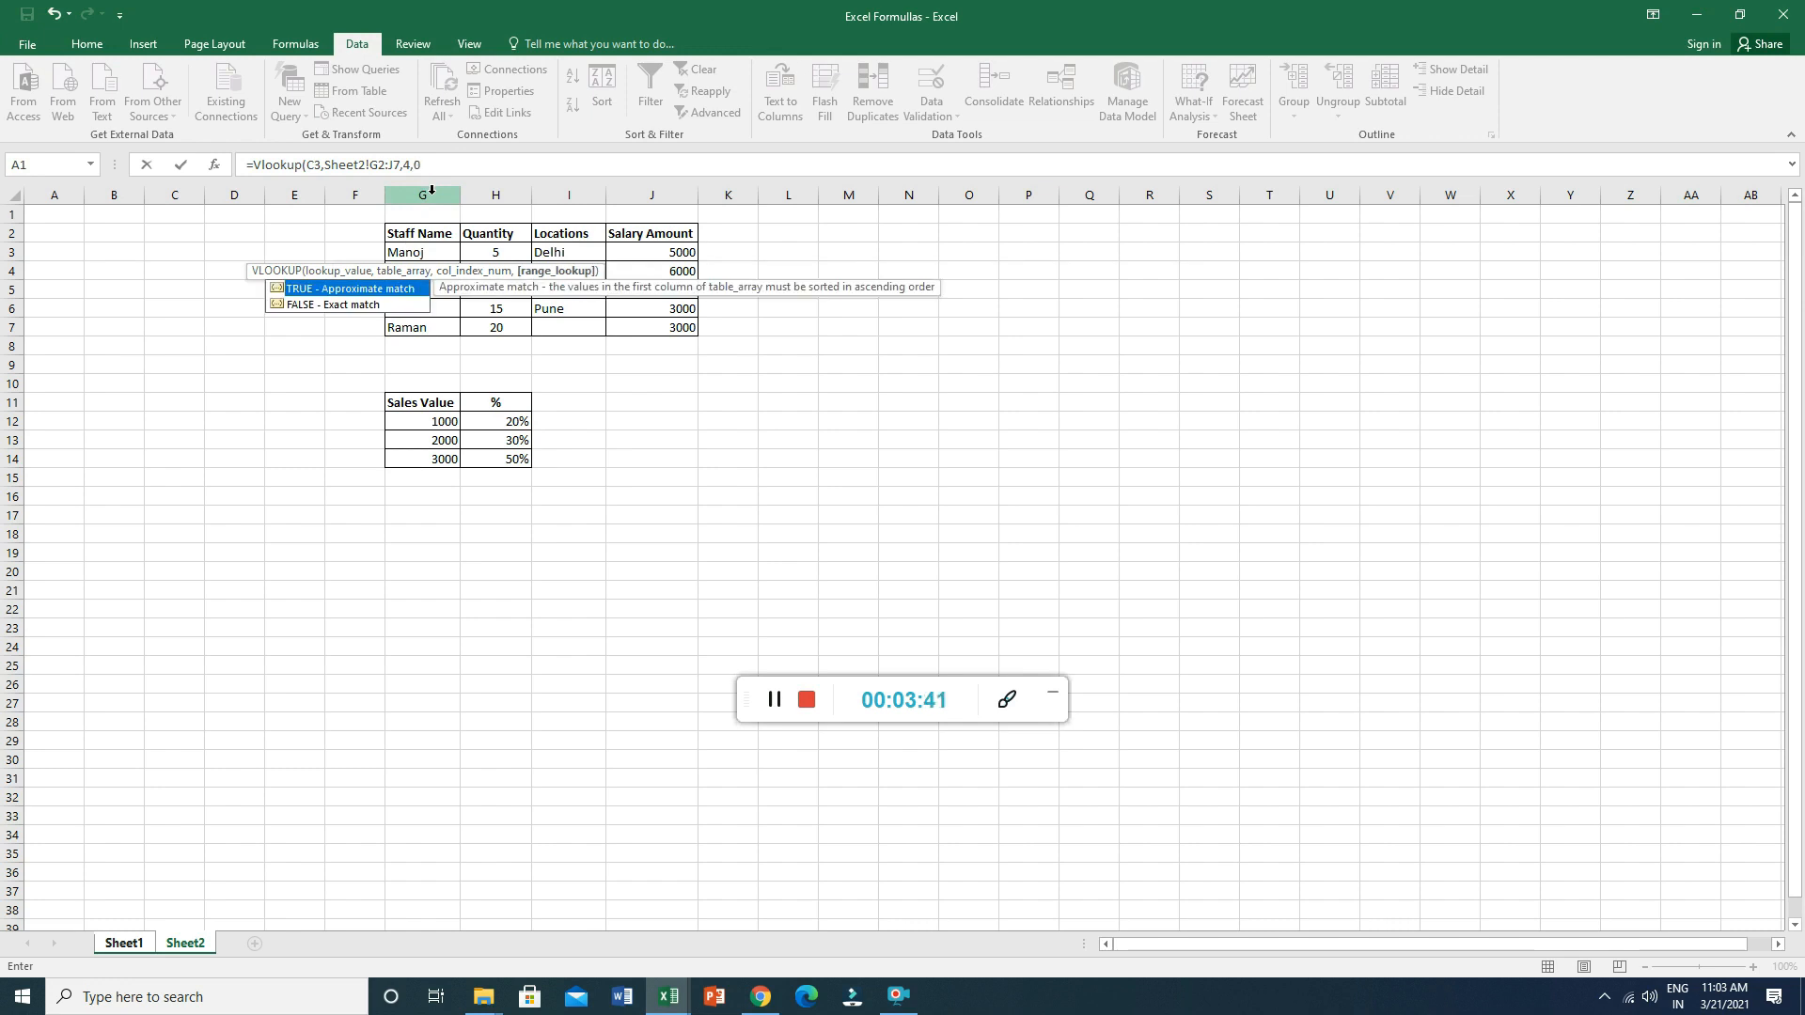
key(Return)
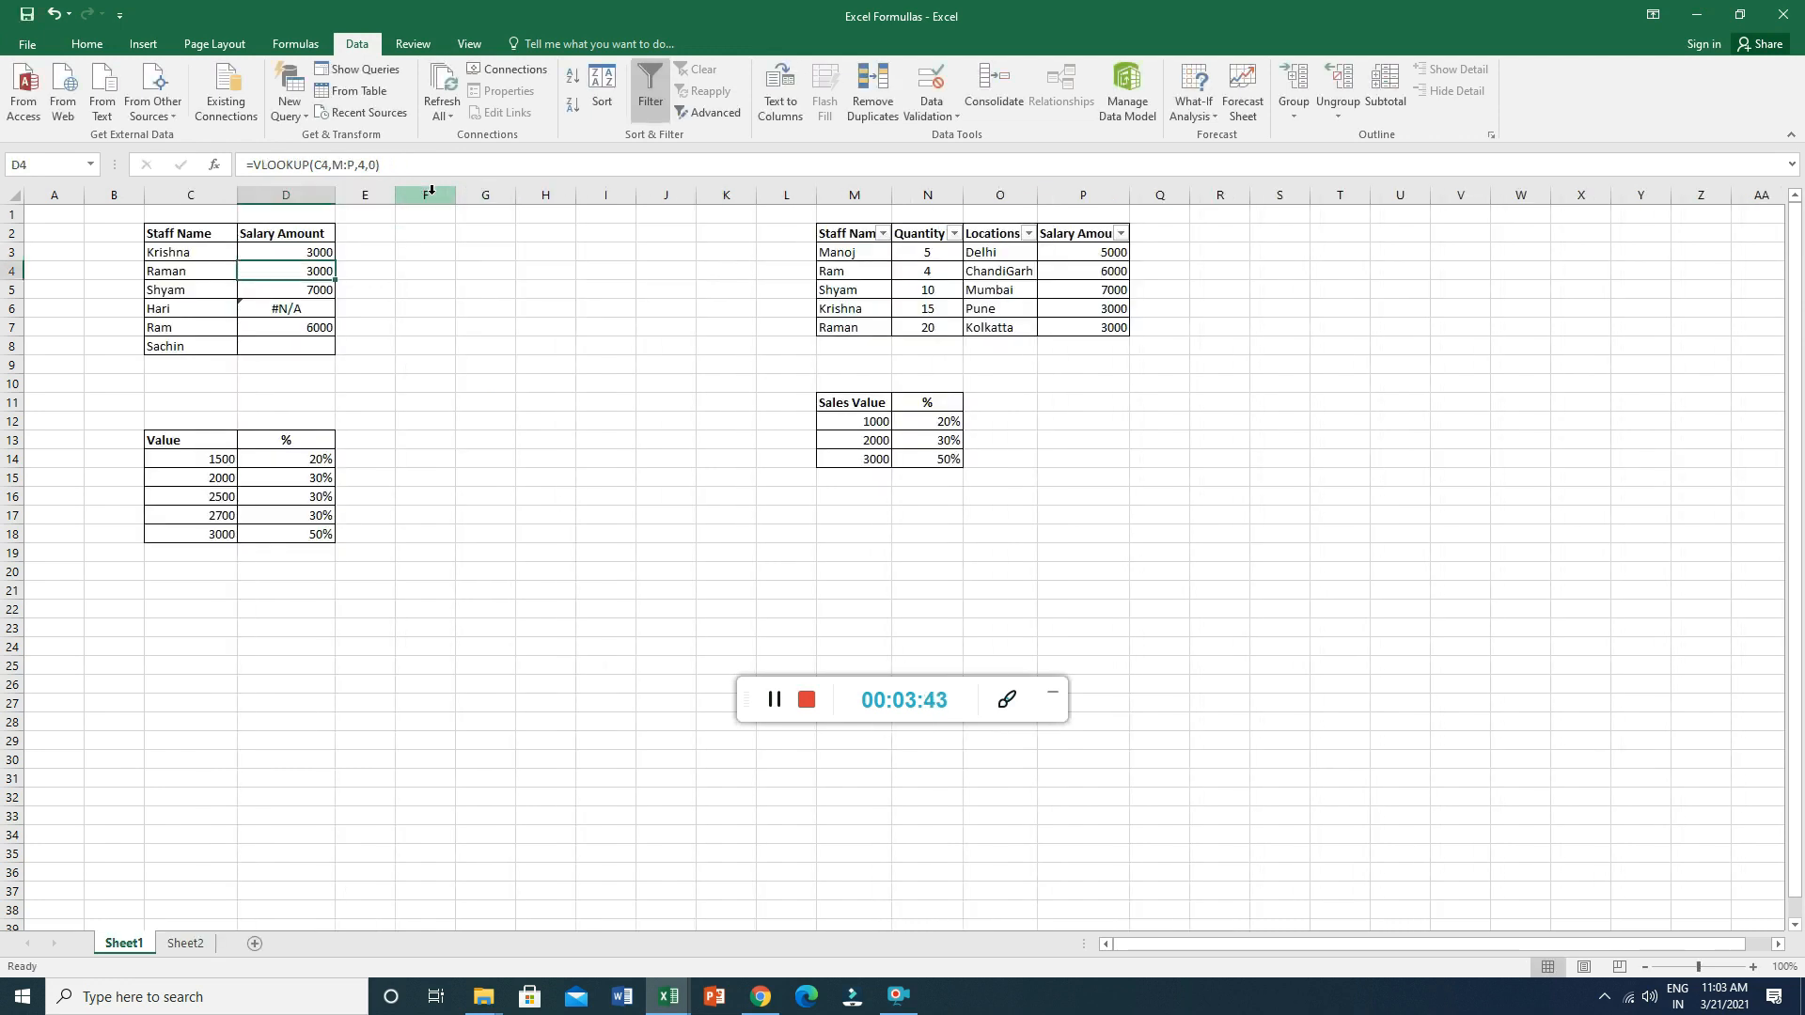
Change the table array in the D3 formula to the whole columns Sheet2!G:J.
click(263, 251)
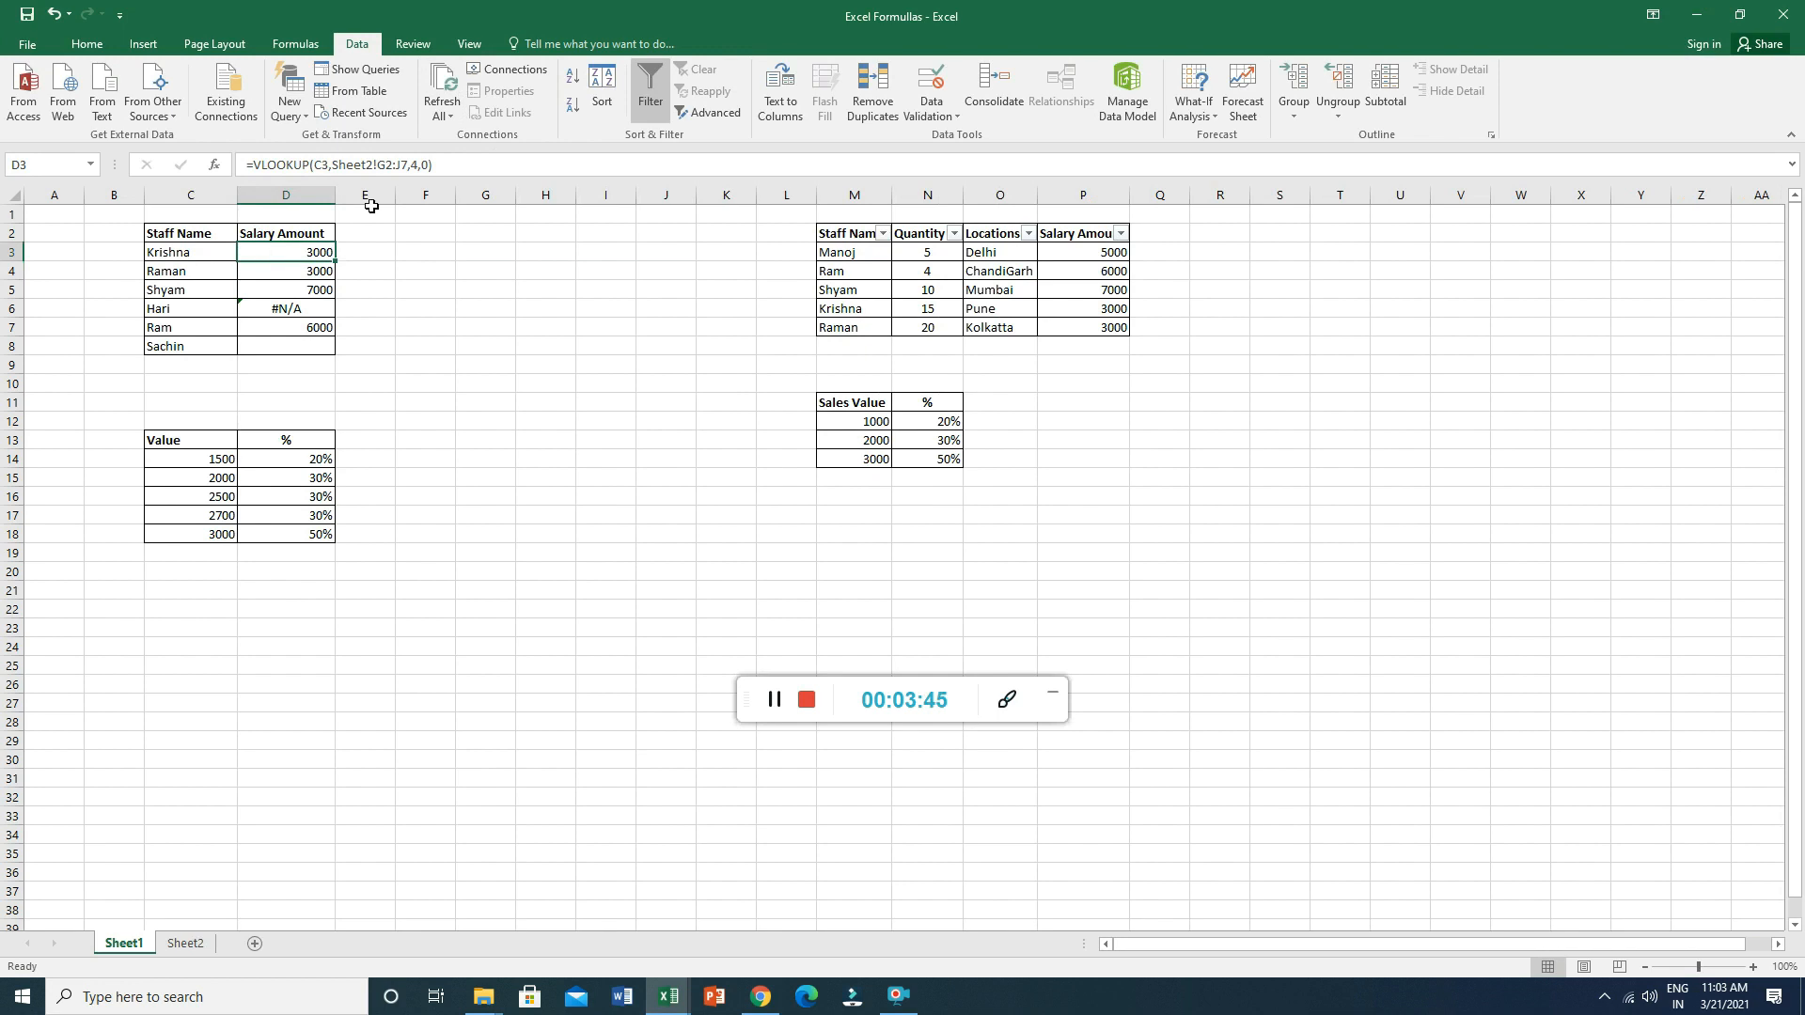
click(405, 166)
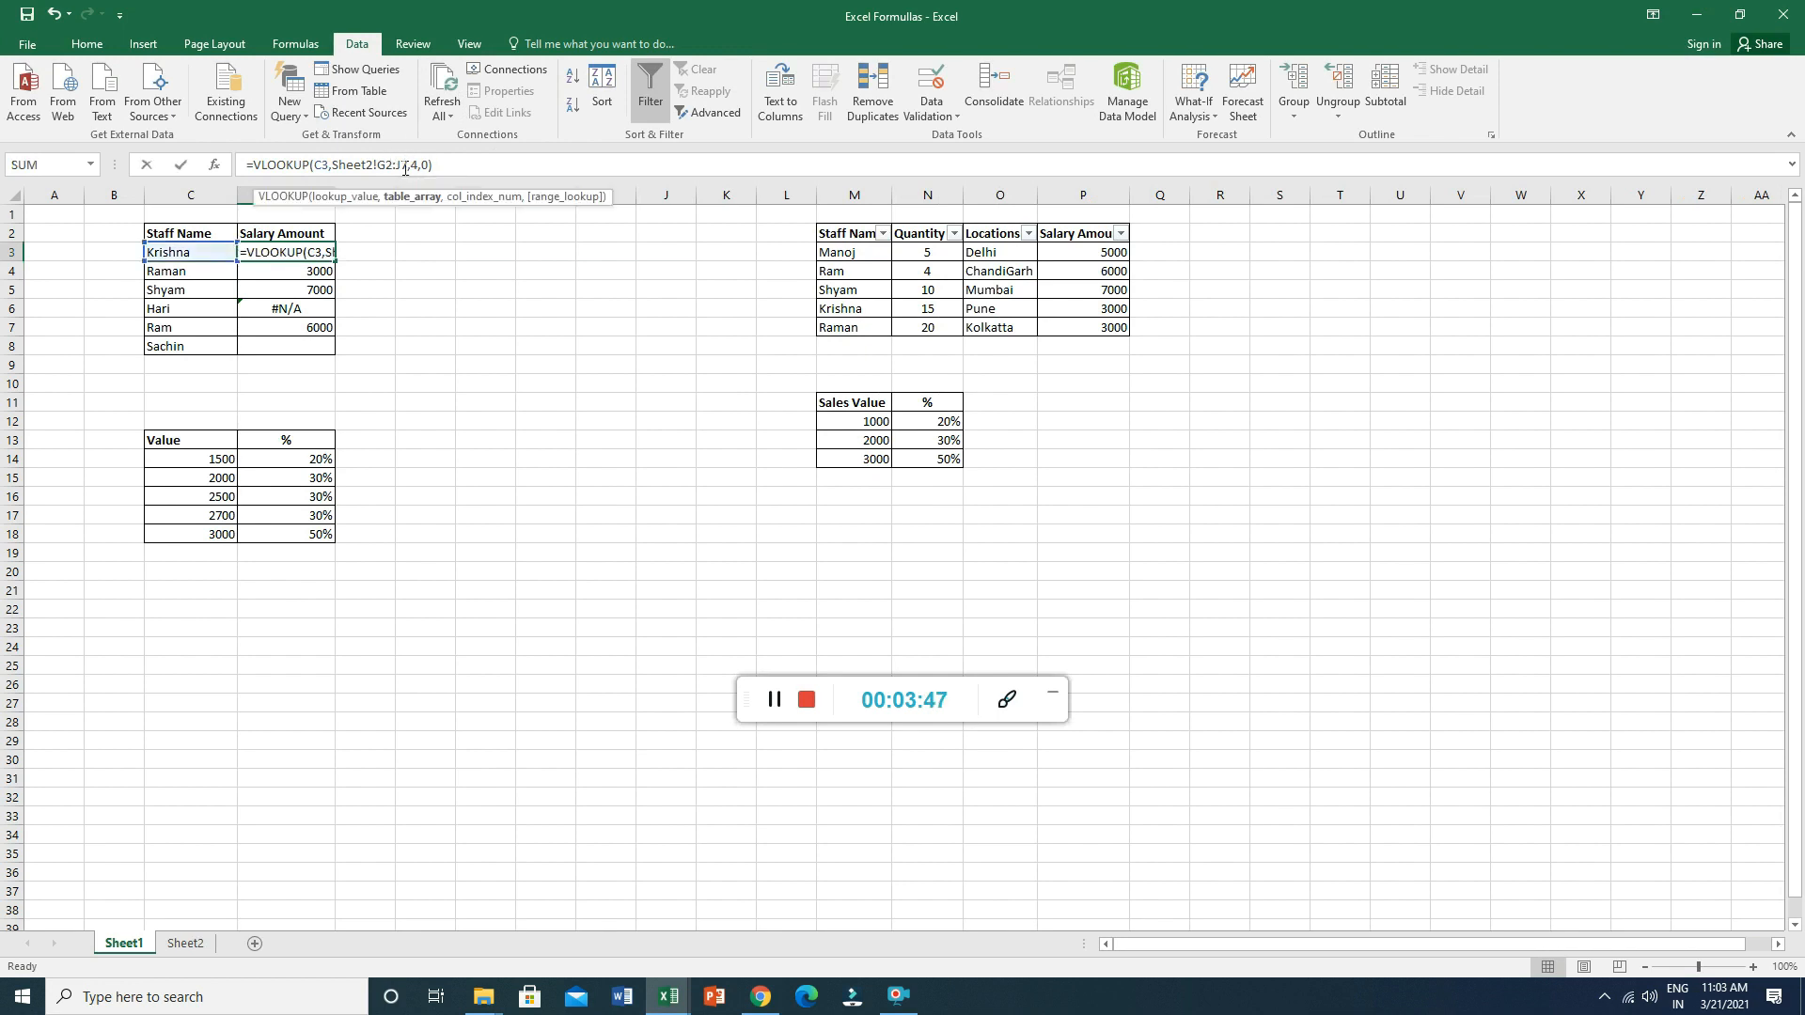
key(BackSpace)
key(Left)
key(BackSpace)
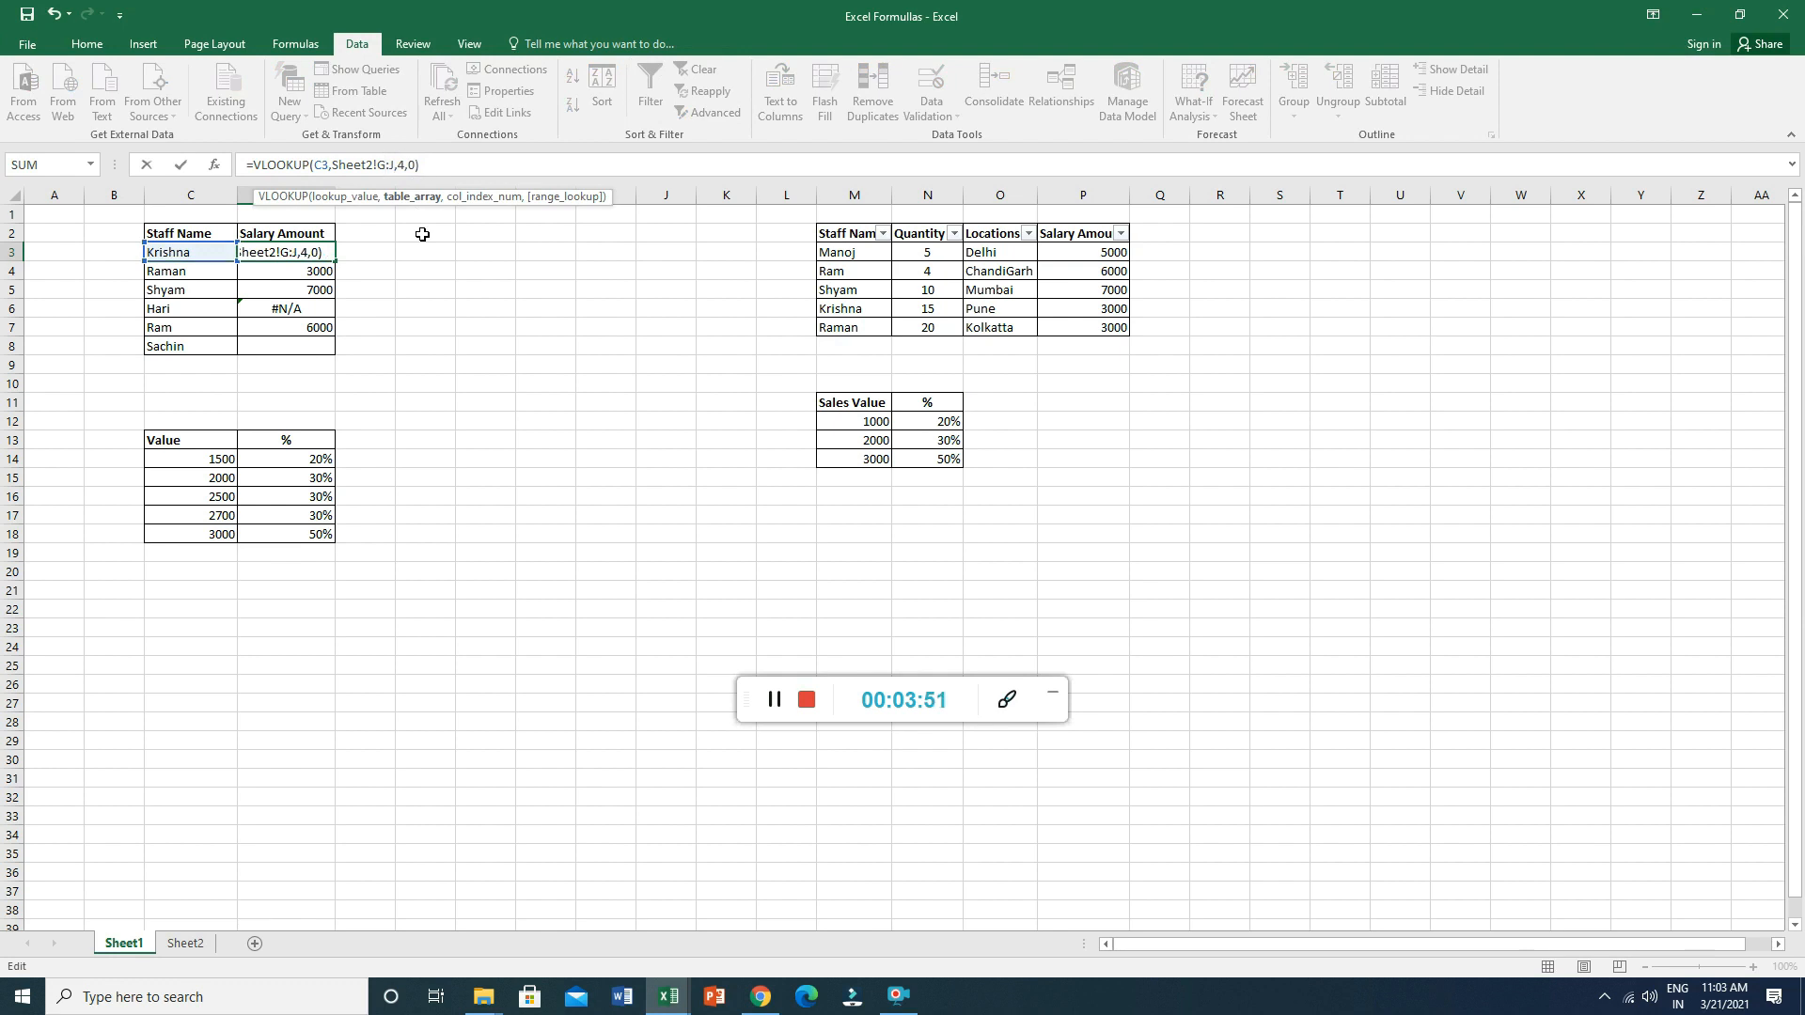
key(Return)
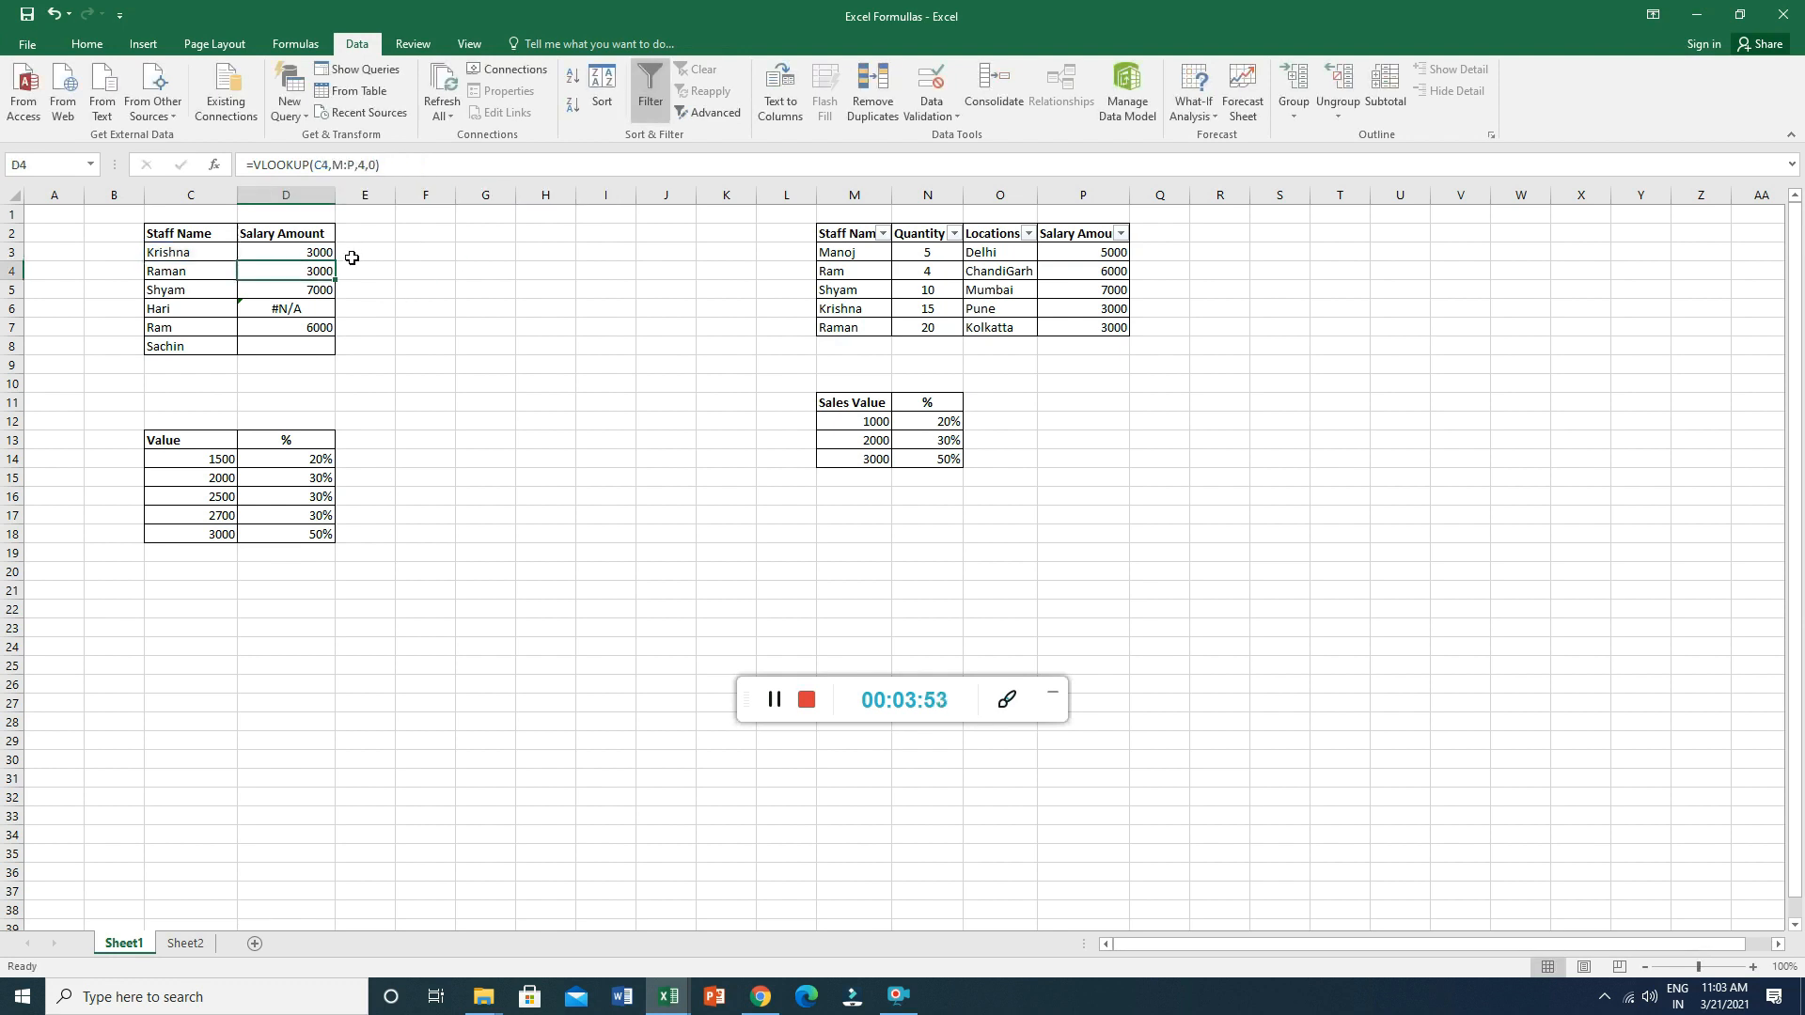
Fill the Sheet2 lookup formula from D3 down through D8 and check the copied formula in D8.
click(283, 254)
drag(337, 261, 340, 337)
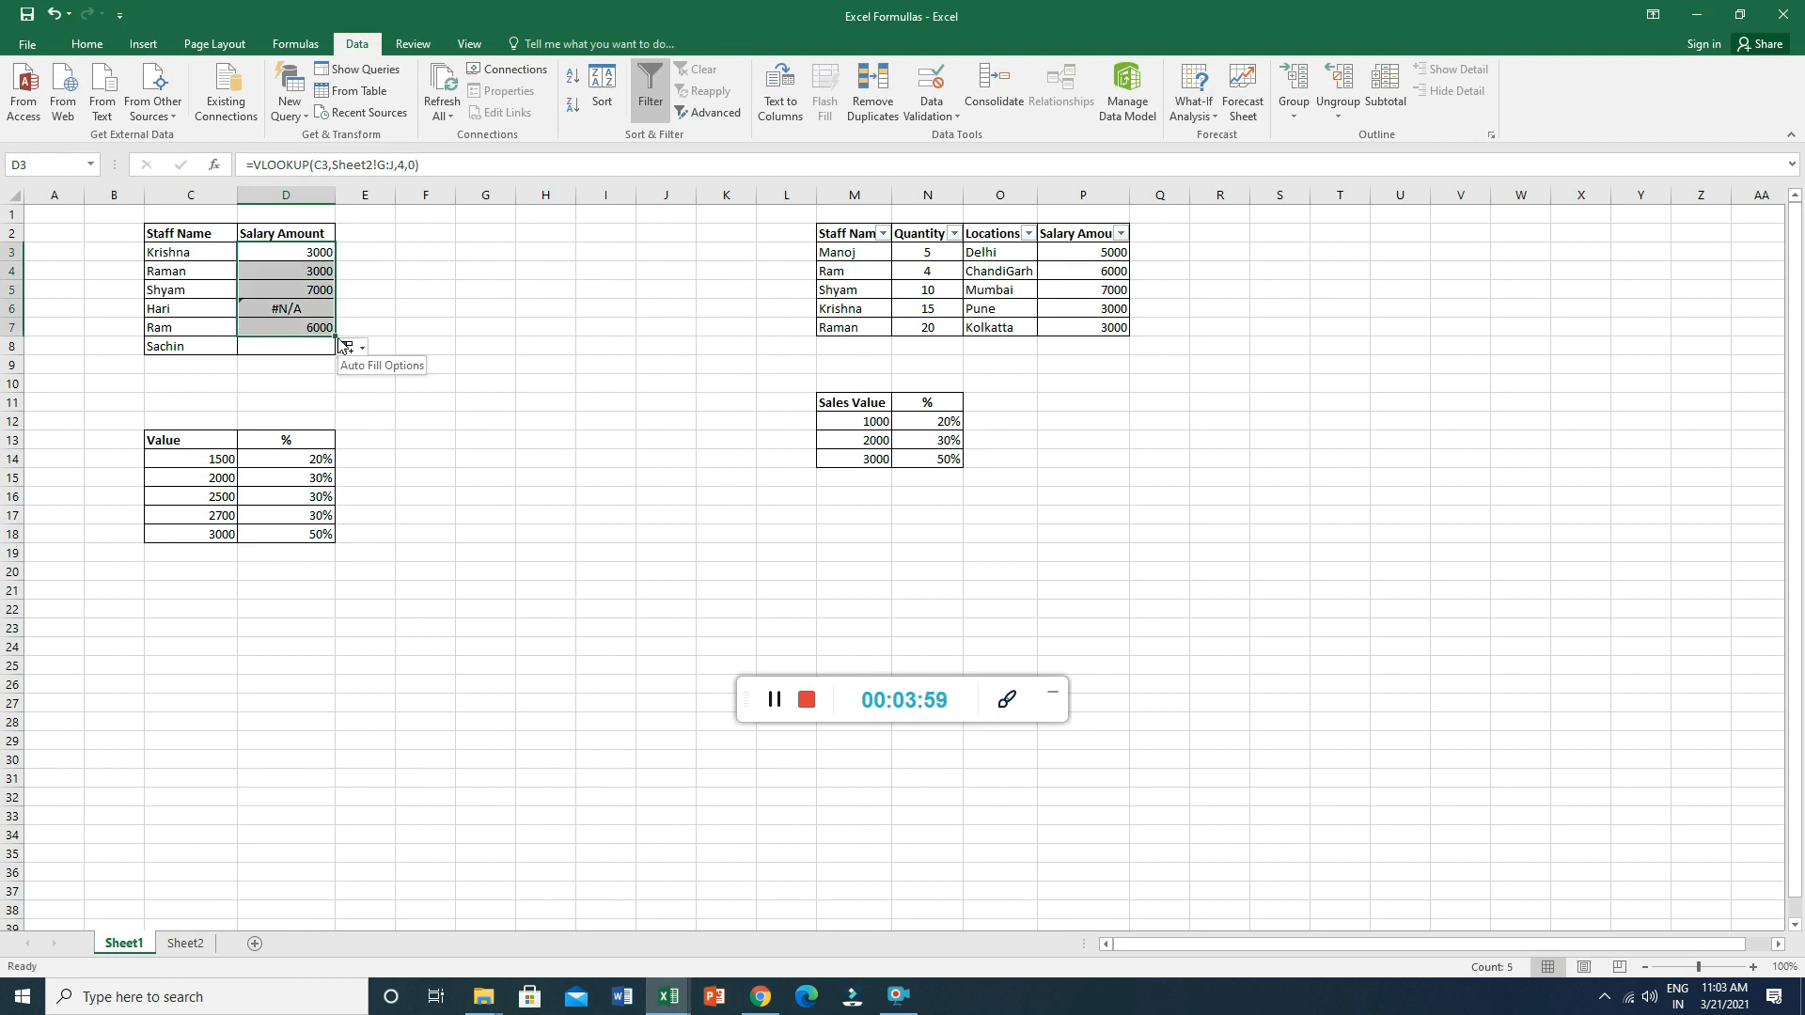
drag(335, 337, 342, 350)
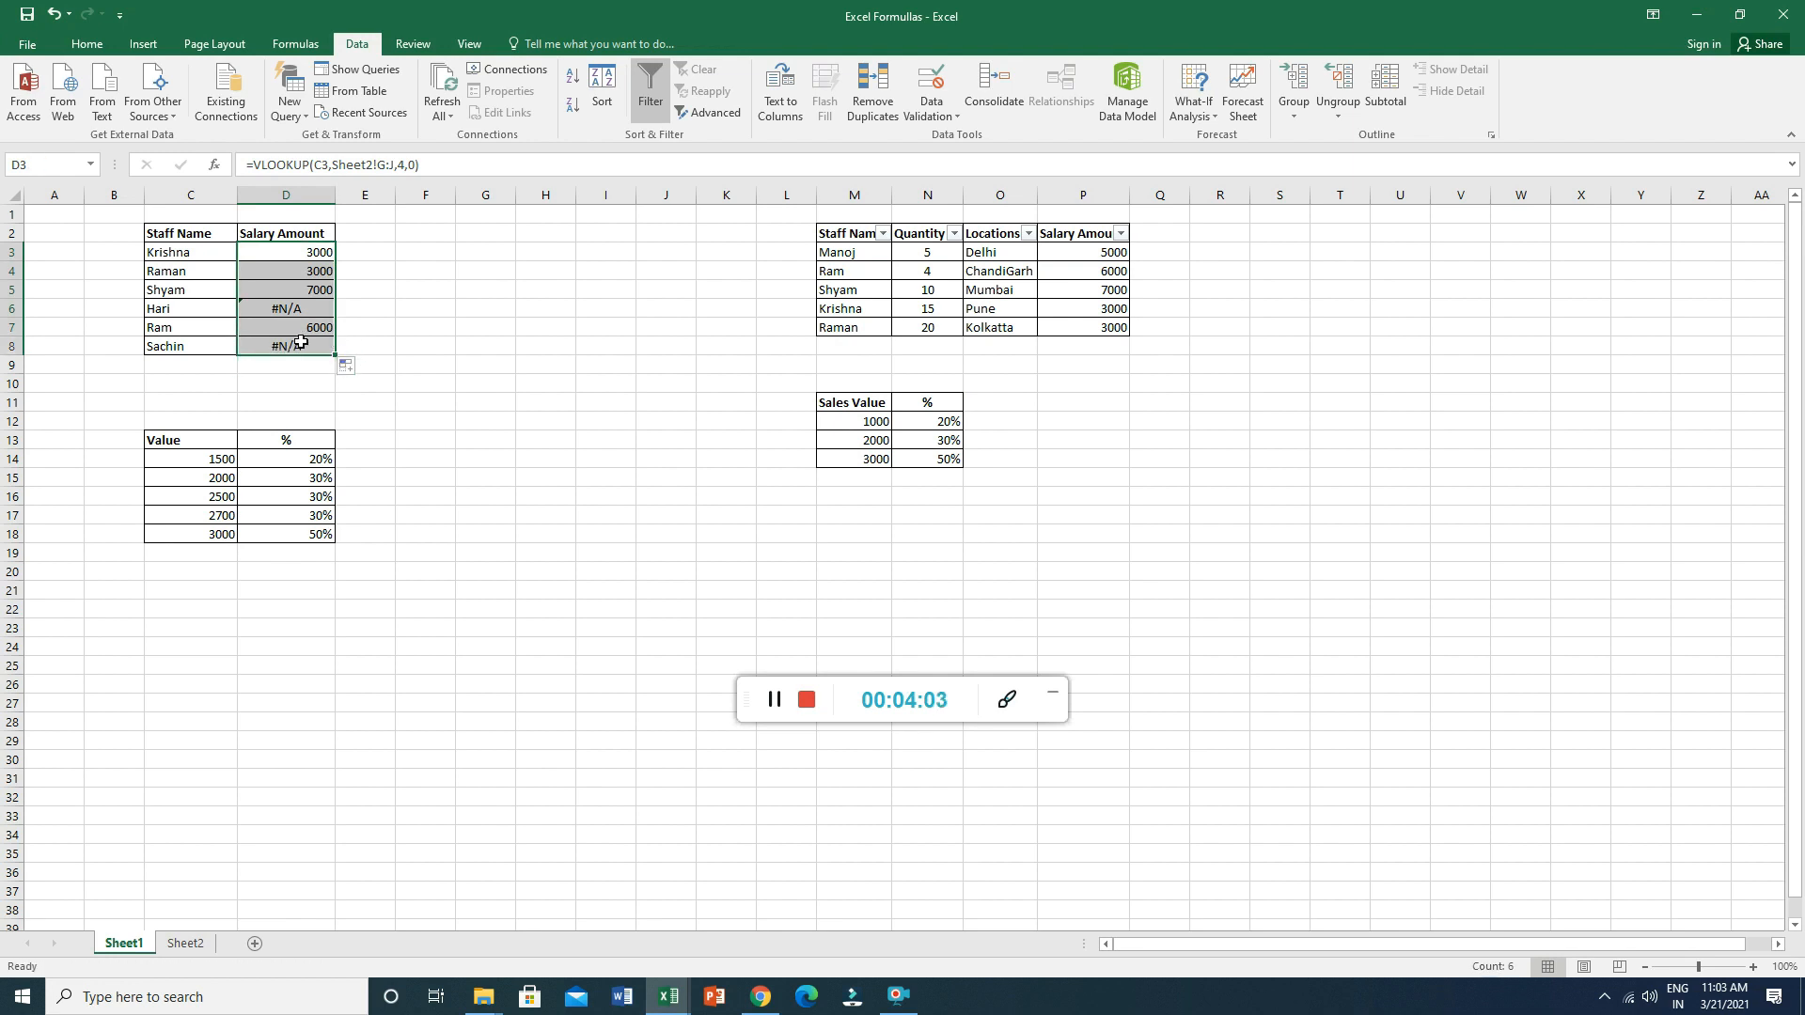
click(301, 346)
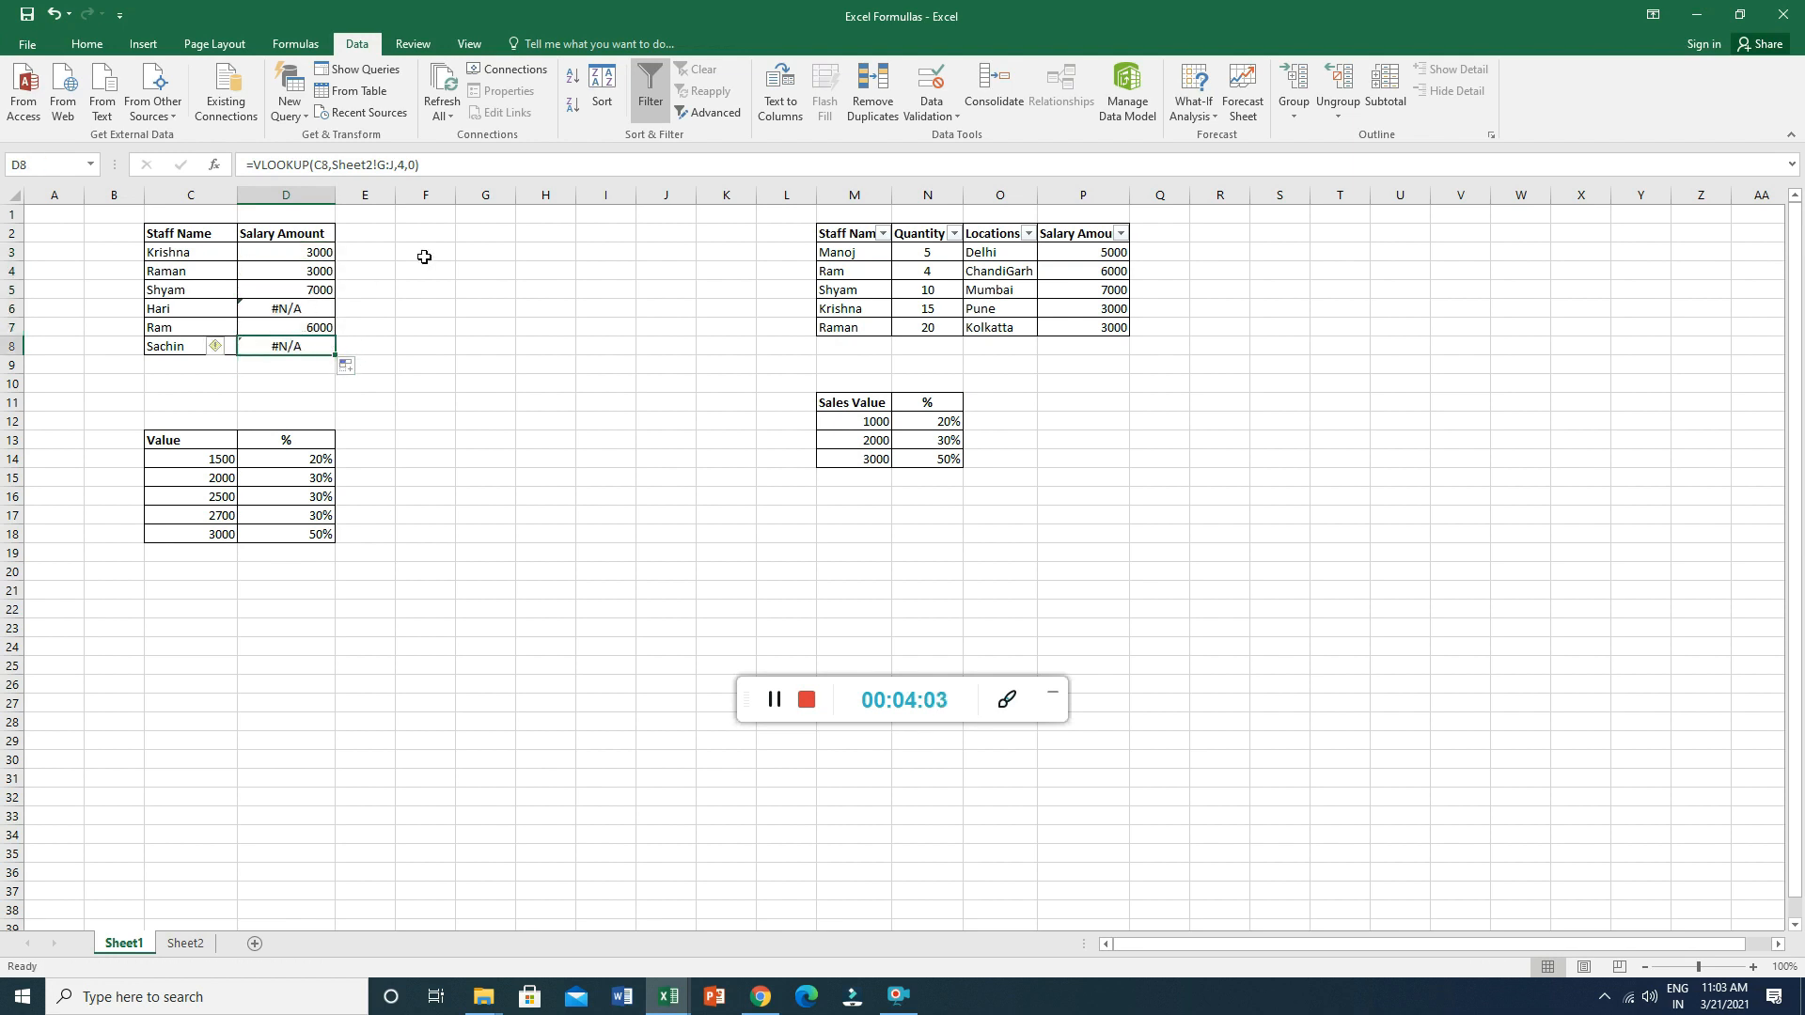
Compare the staff names and salaries in the Sheet2 source table with the lookup results in D3:D8 on Sheet1.
click(171, 946)
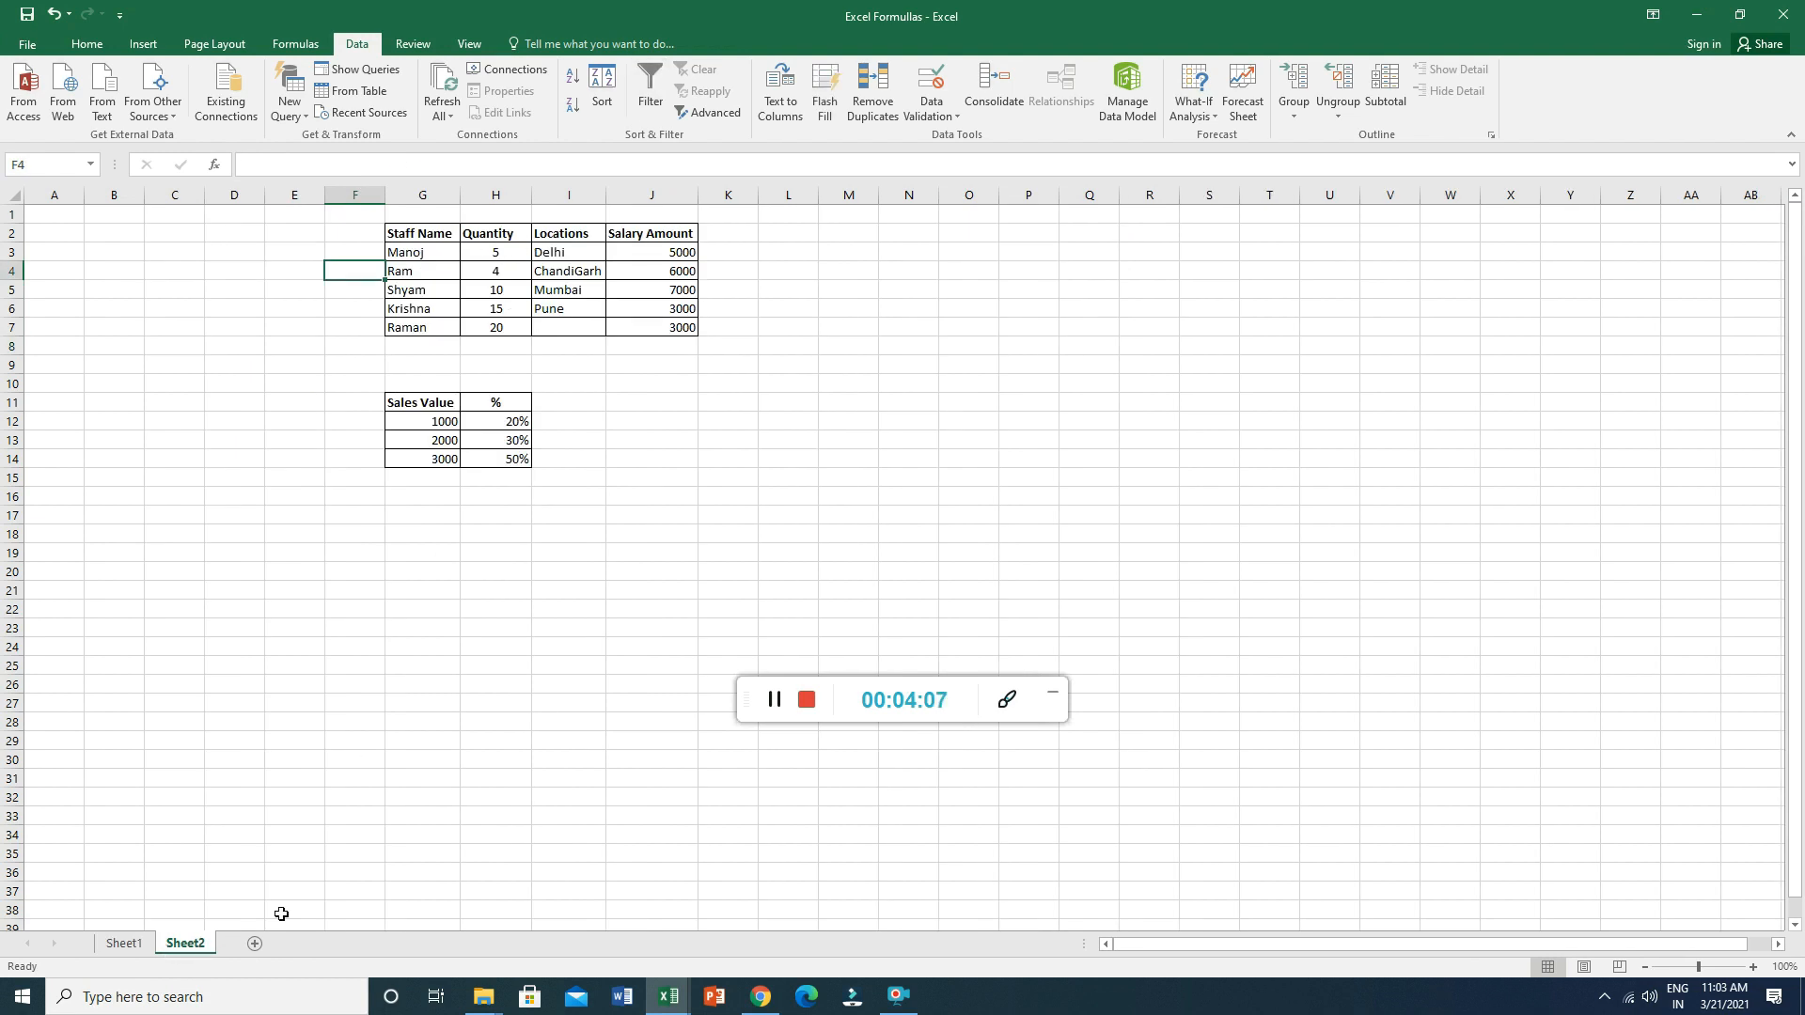
click(124, 944)
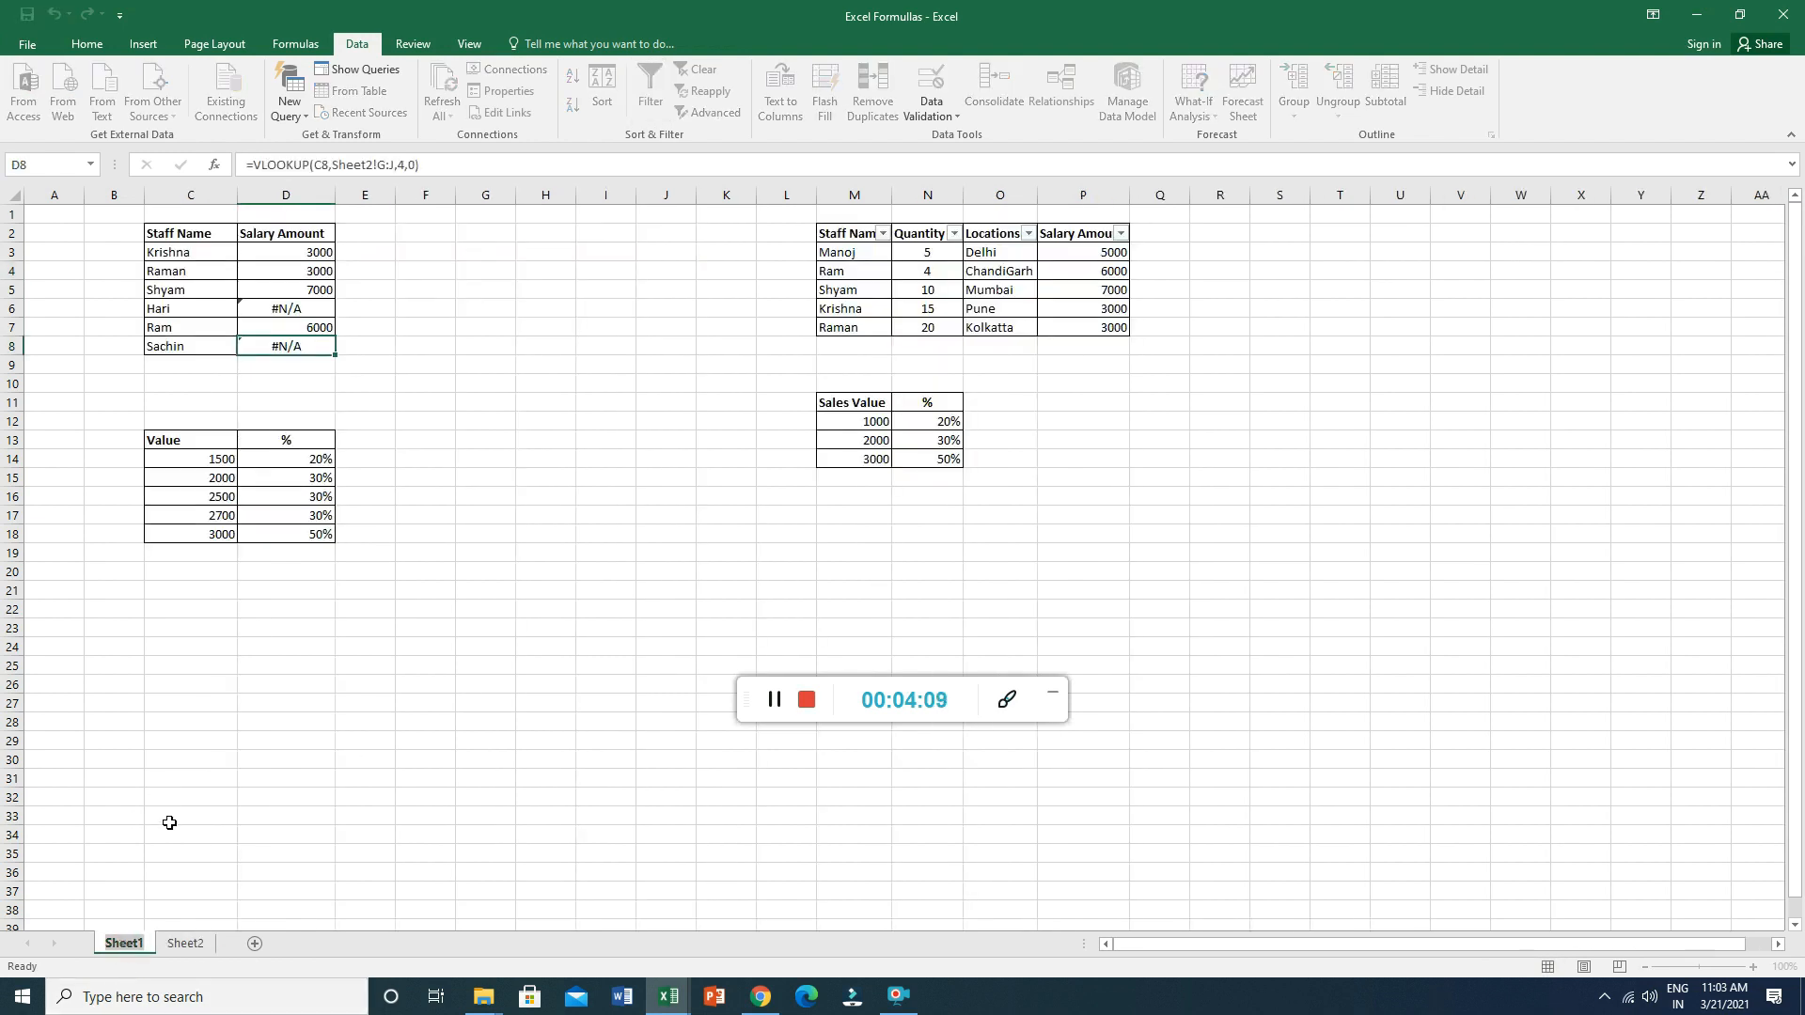
click(183, 947)
click(124, 944)
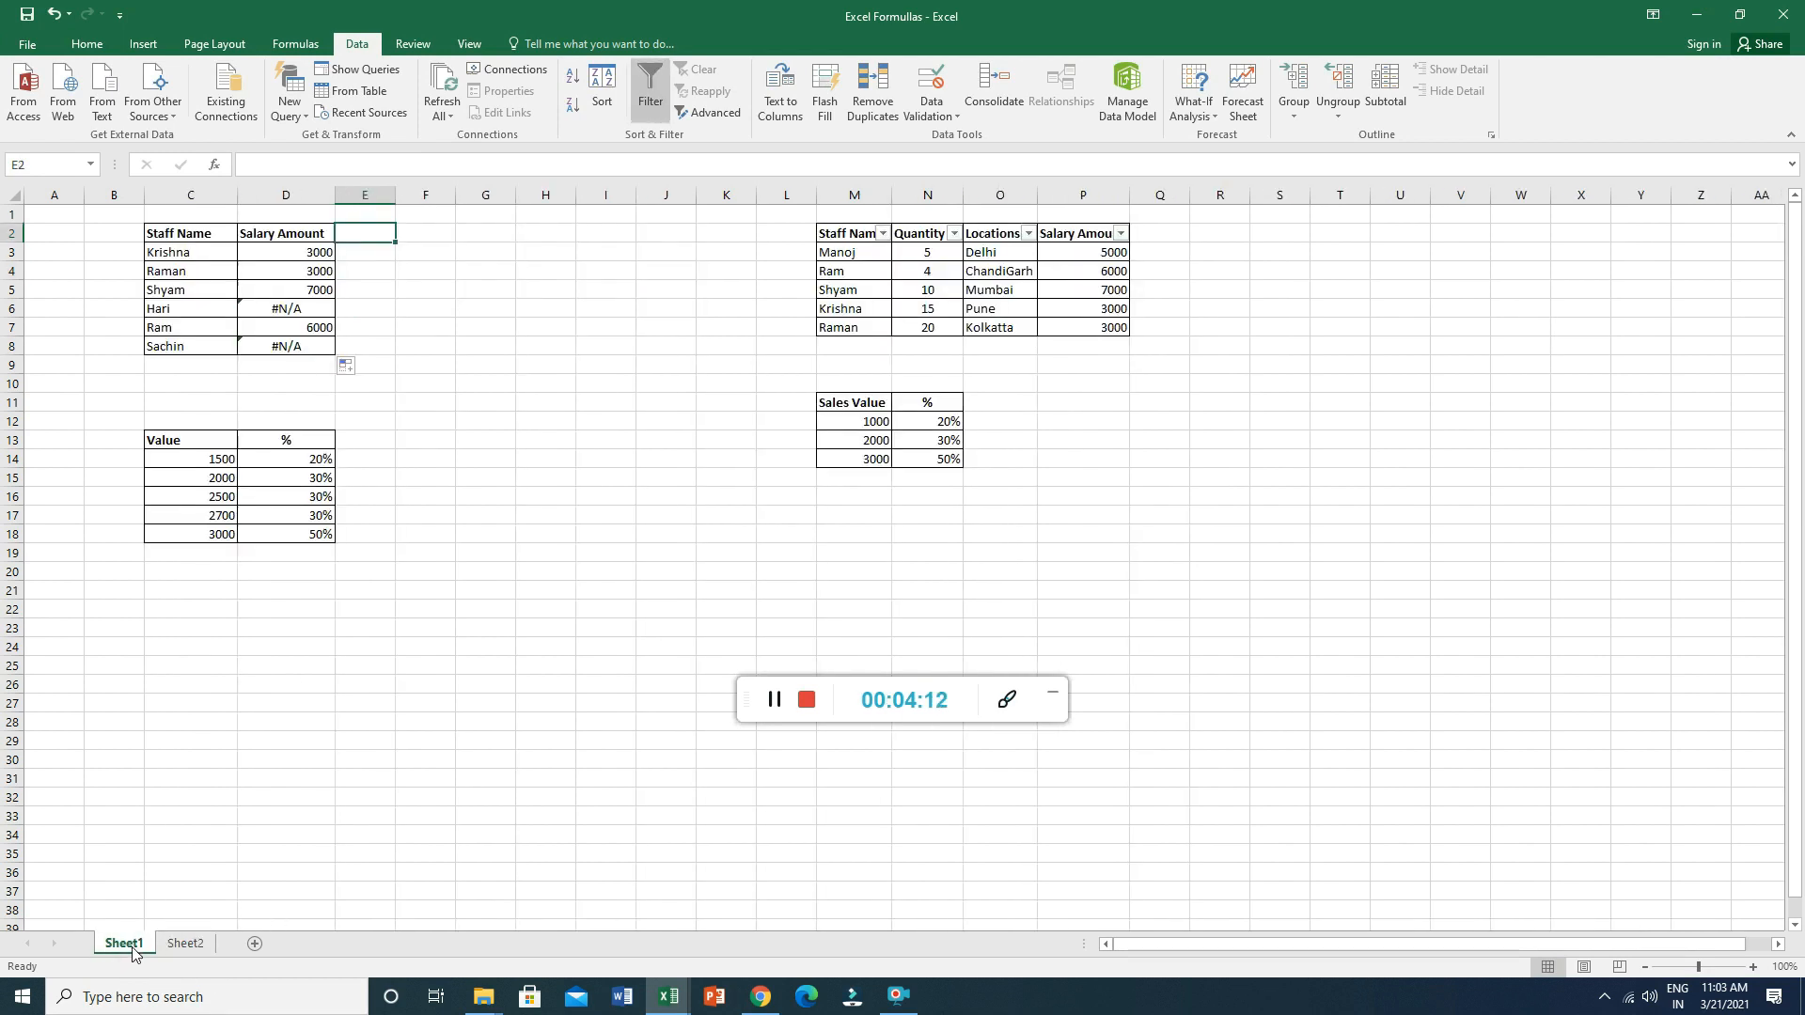
click(297, 308)
click(286, 253)
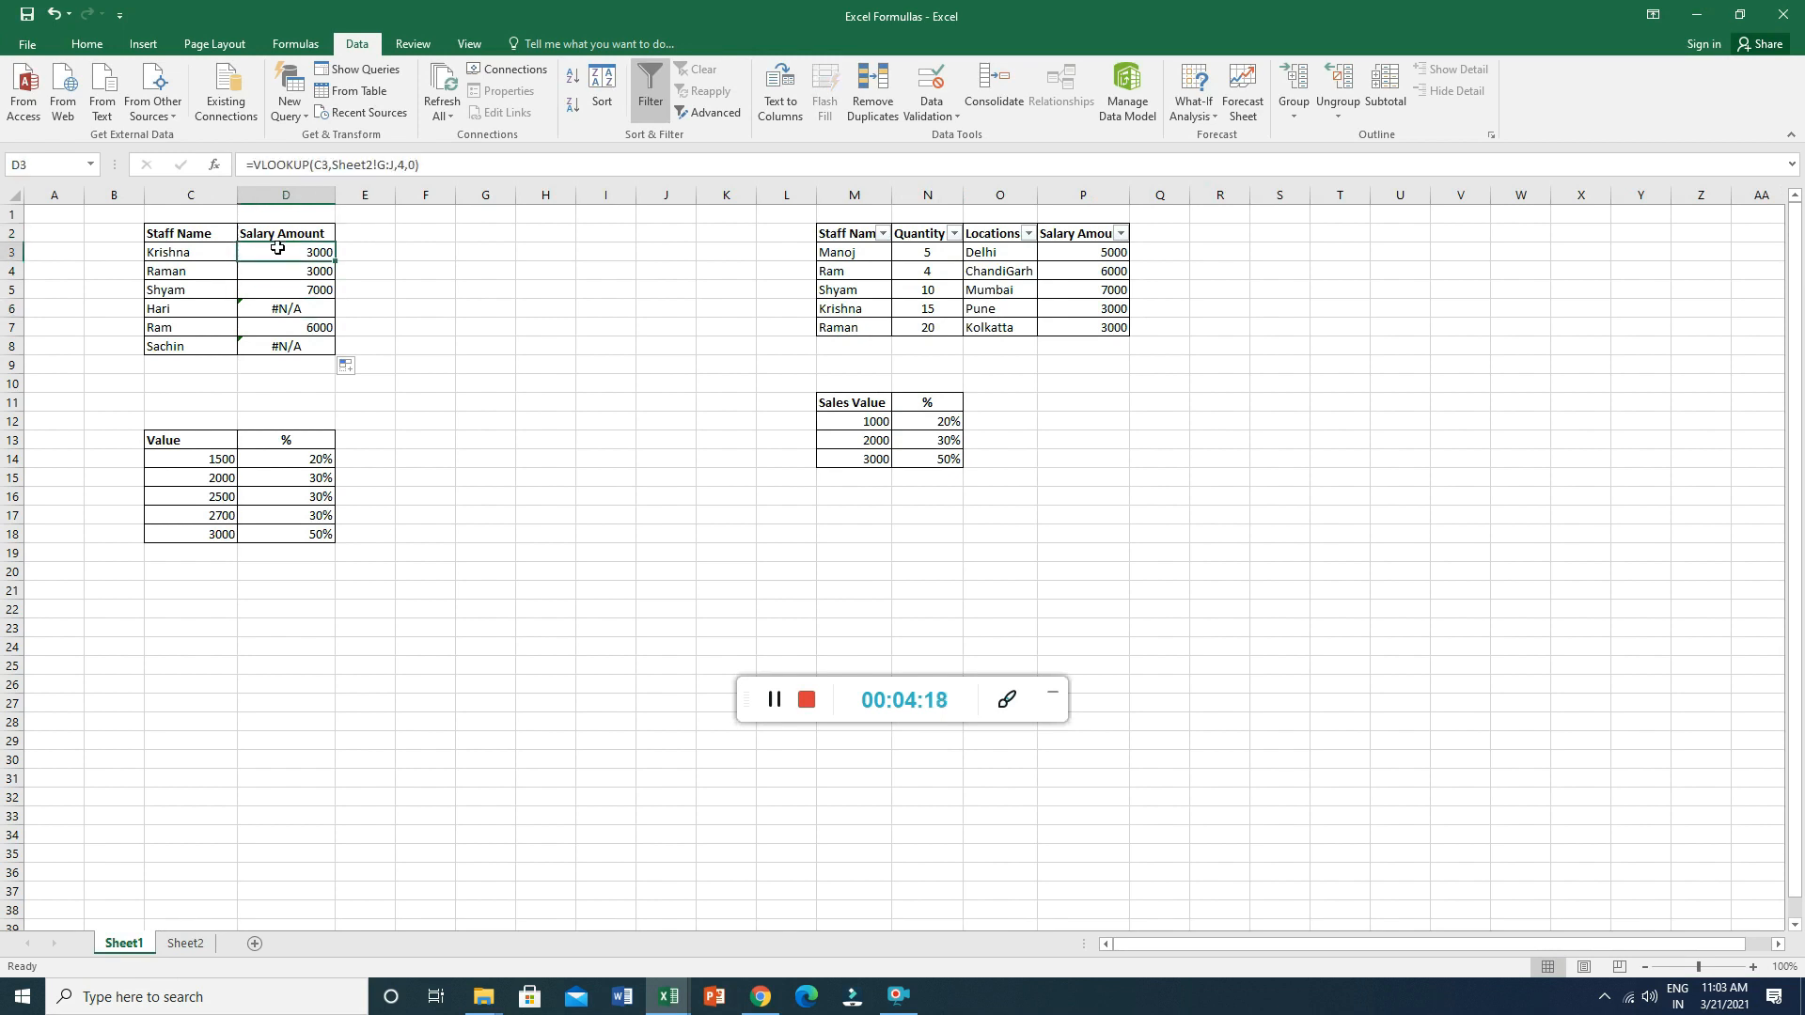
click(184, 951)
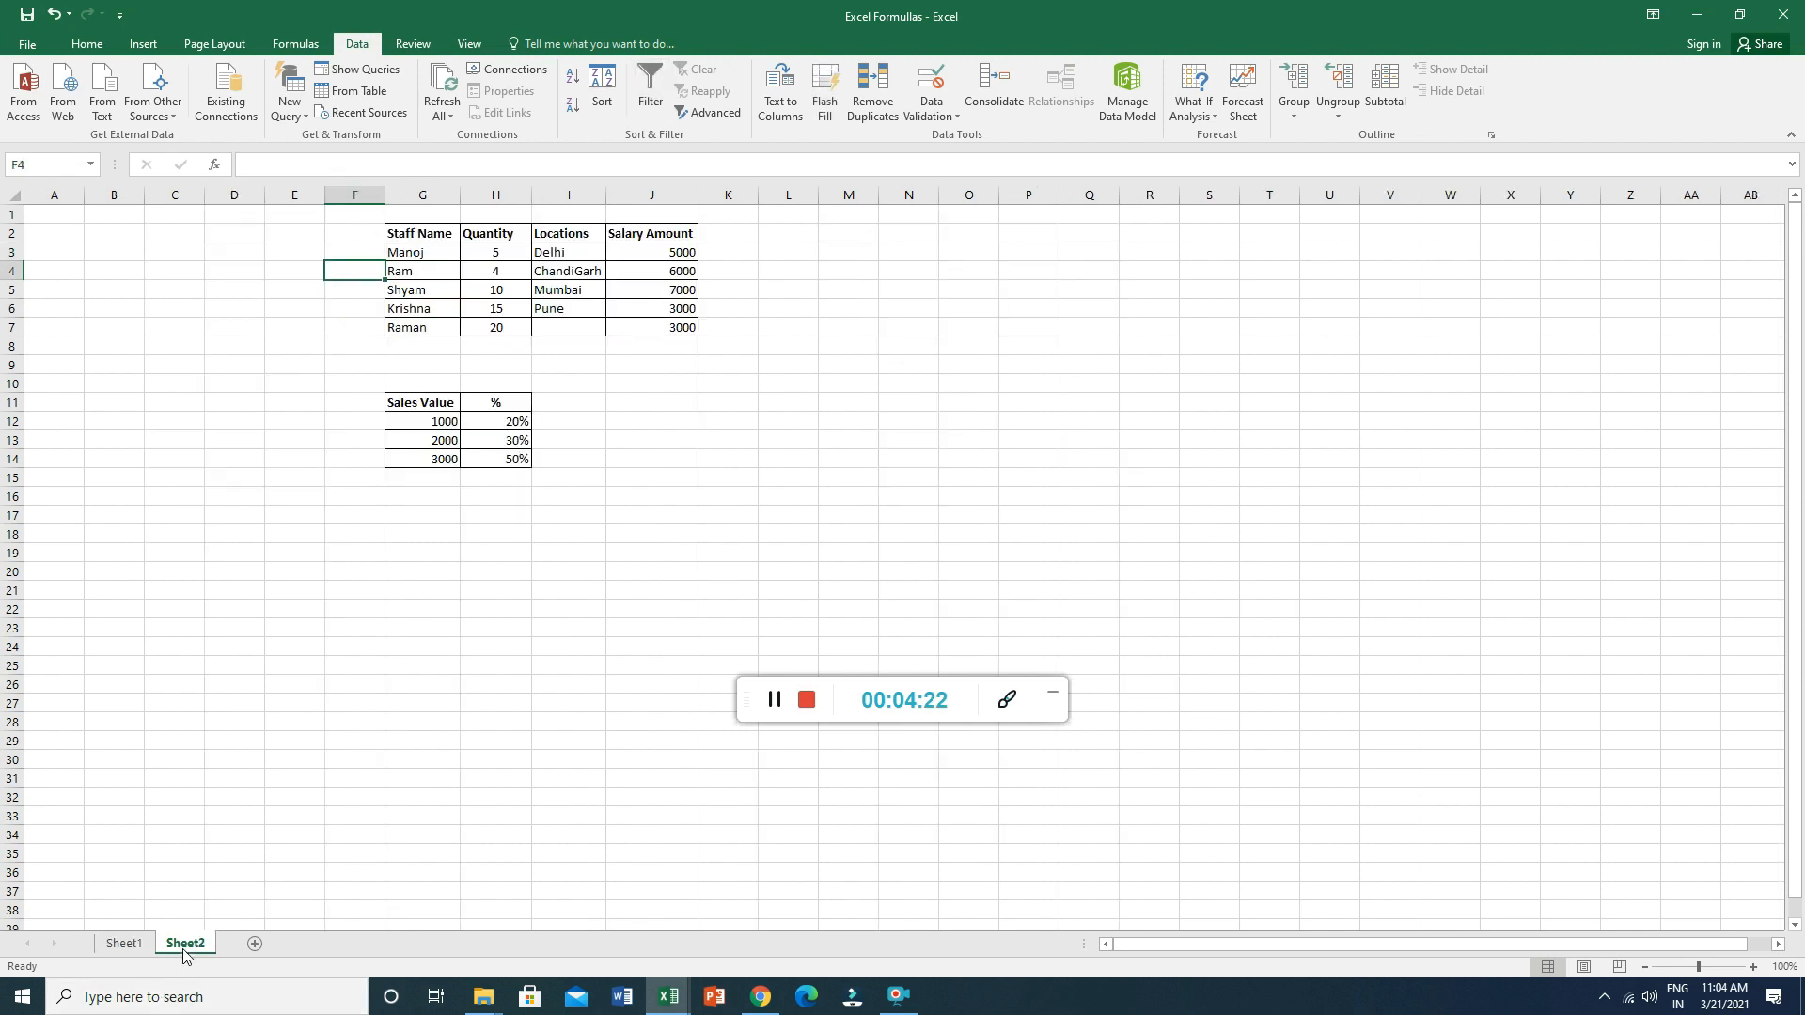
click(121, 944)
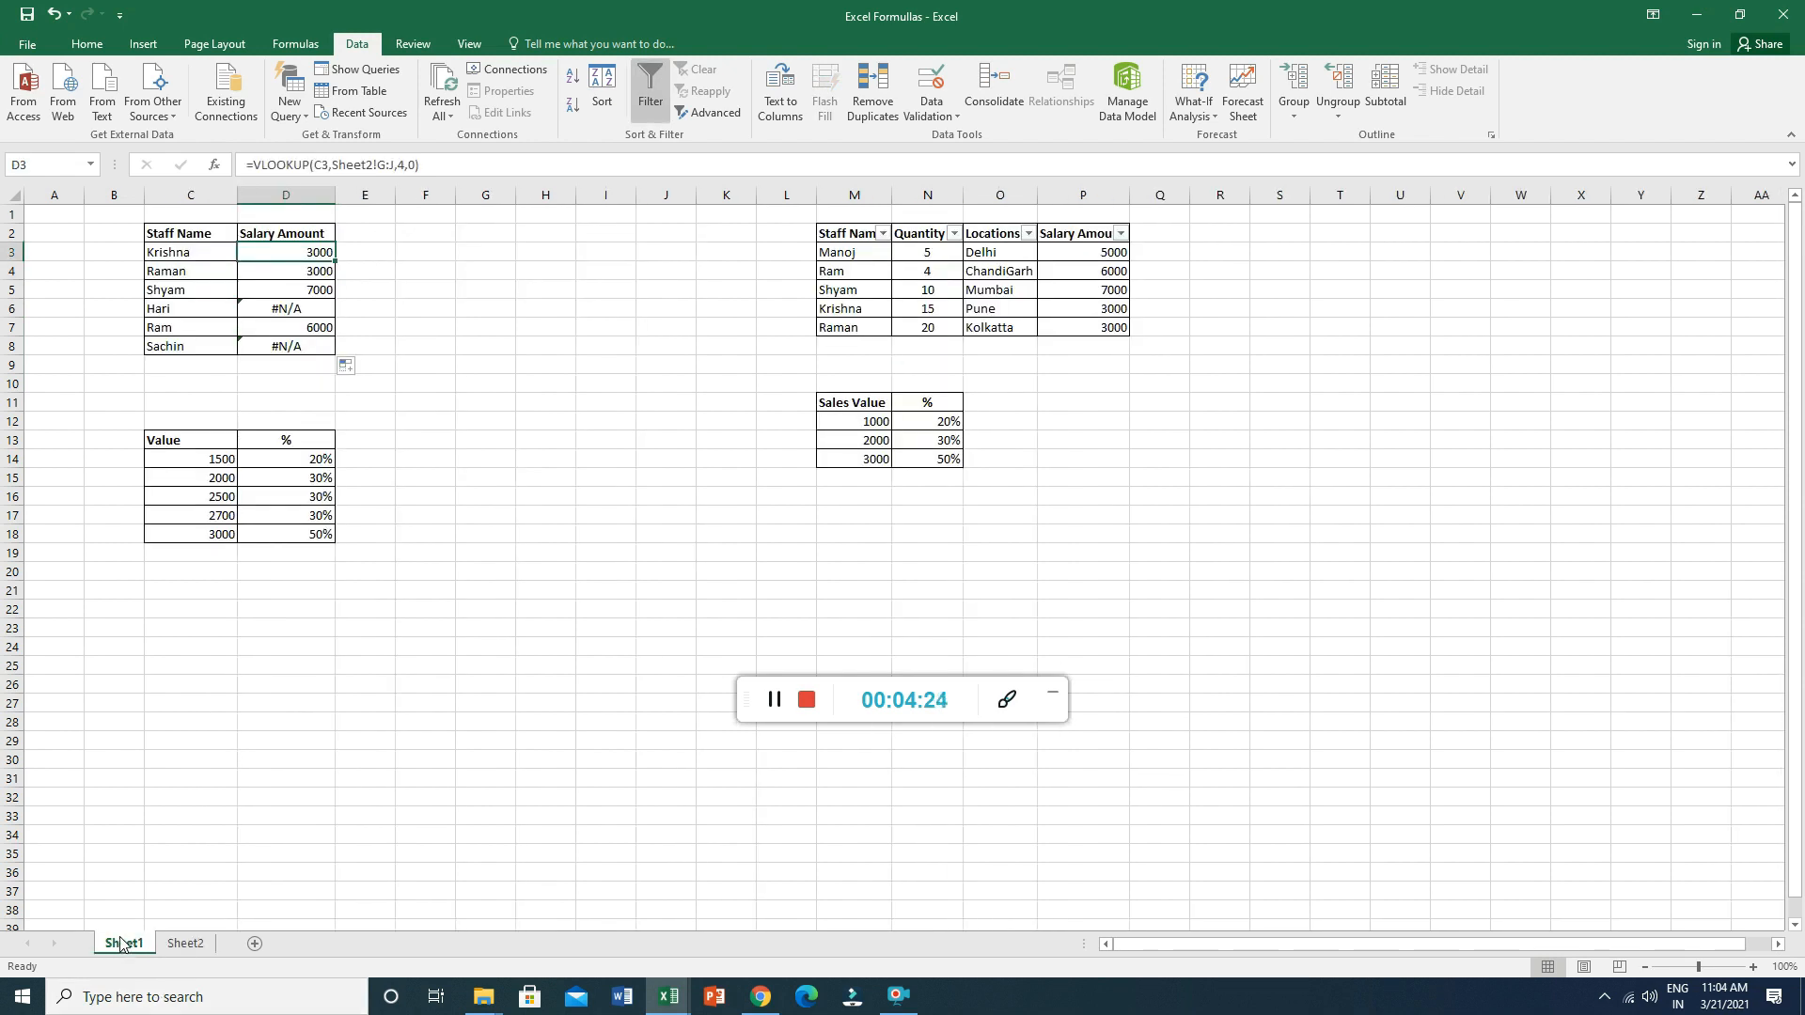
click(296, 384)
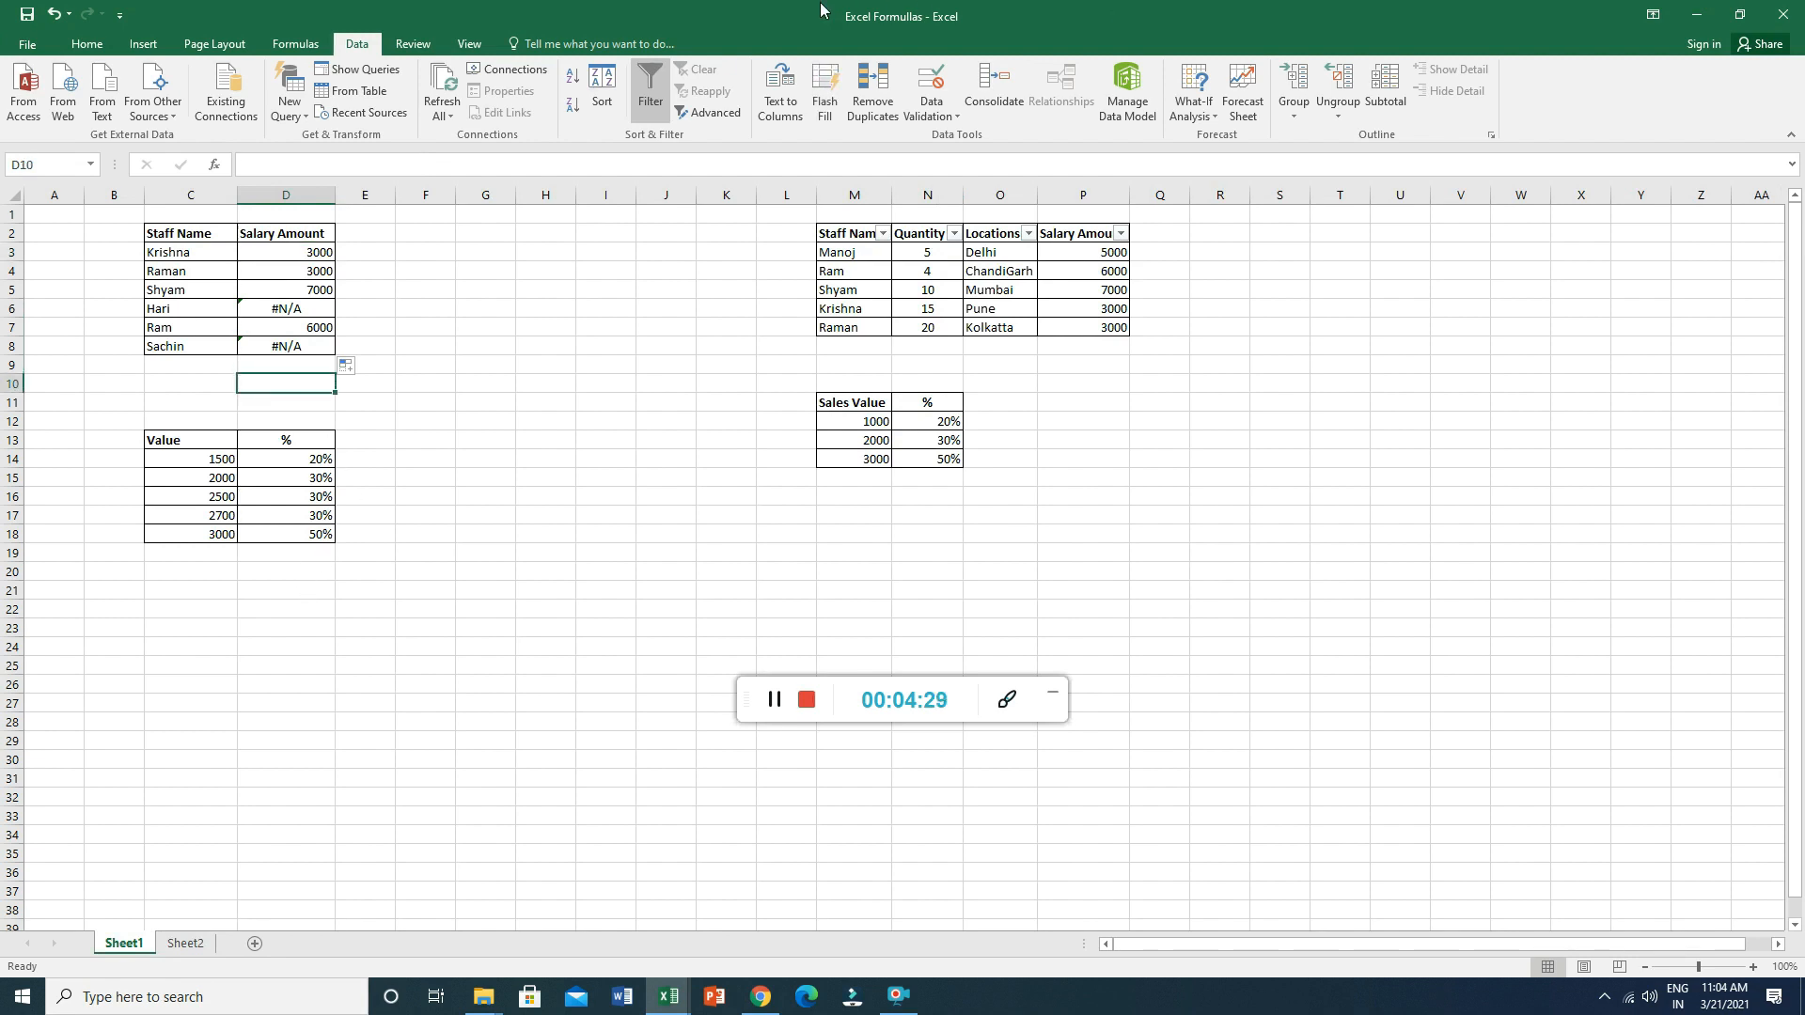
Switch to the Testing Sheet workbook and look over its staff salary table in columns D to G.
key(alt+Tab)
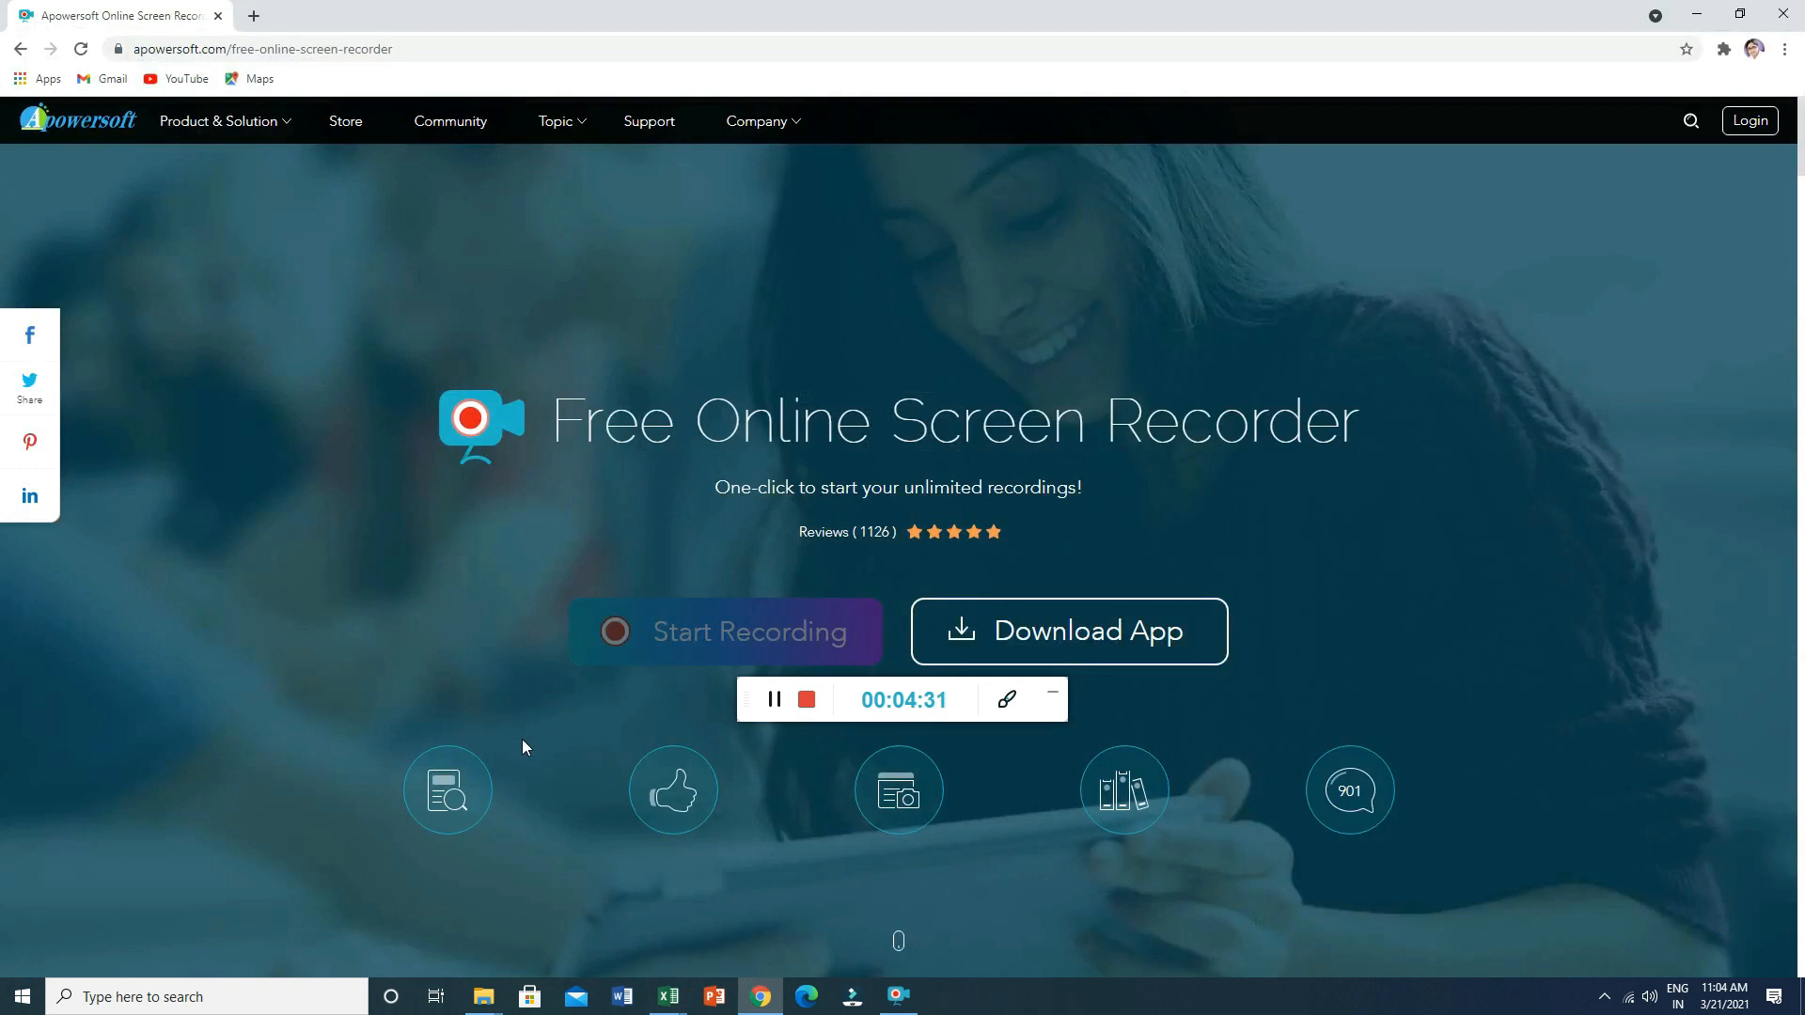
key(alt+Tab)
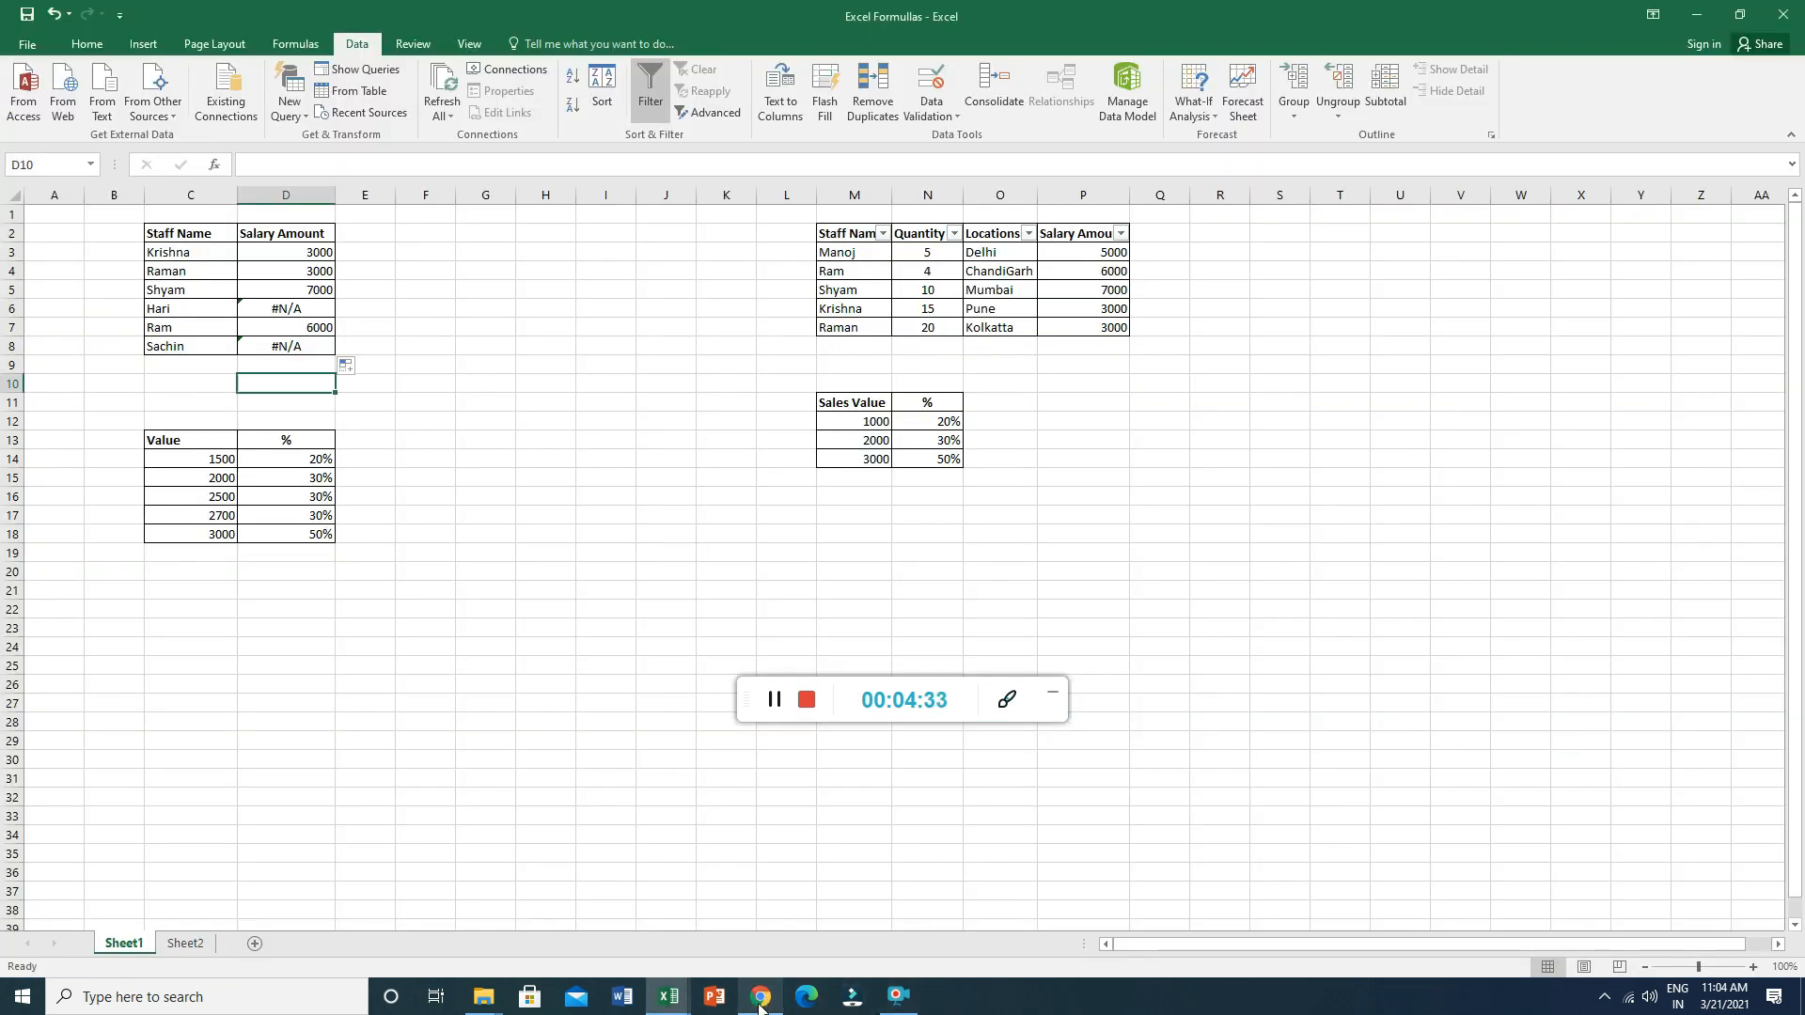
mouse_move(668, 994)
click(772, 903)
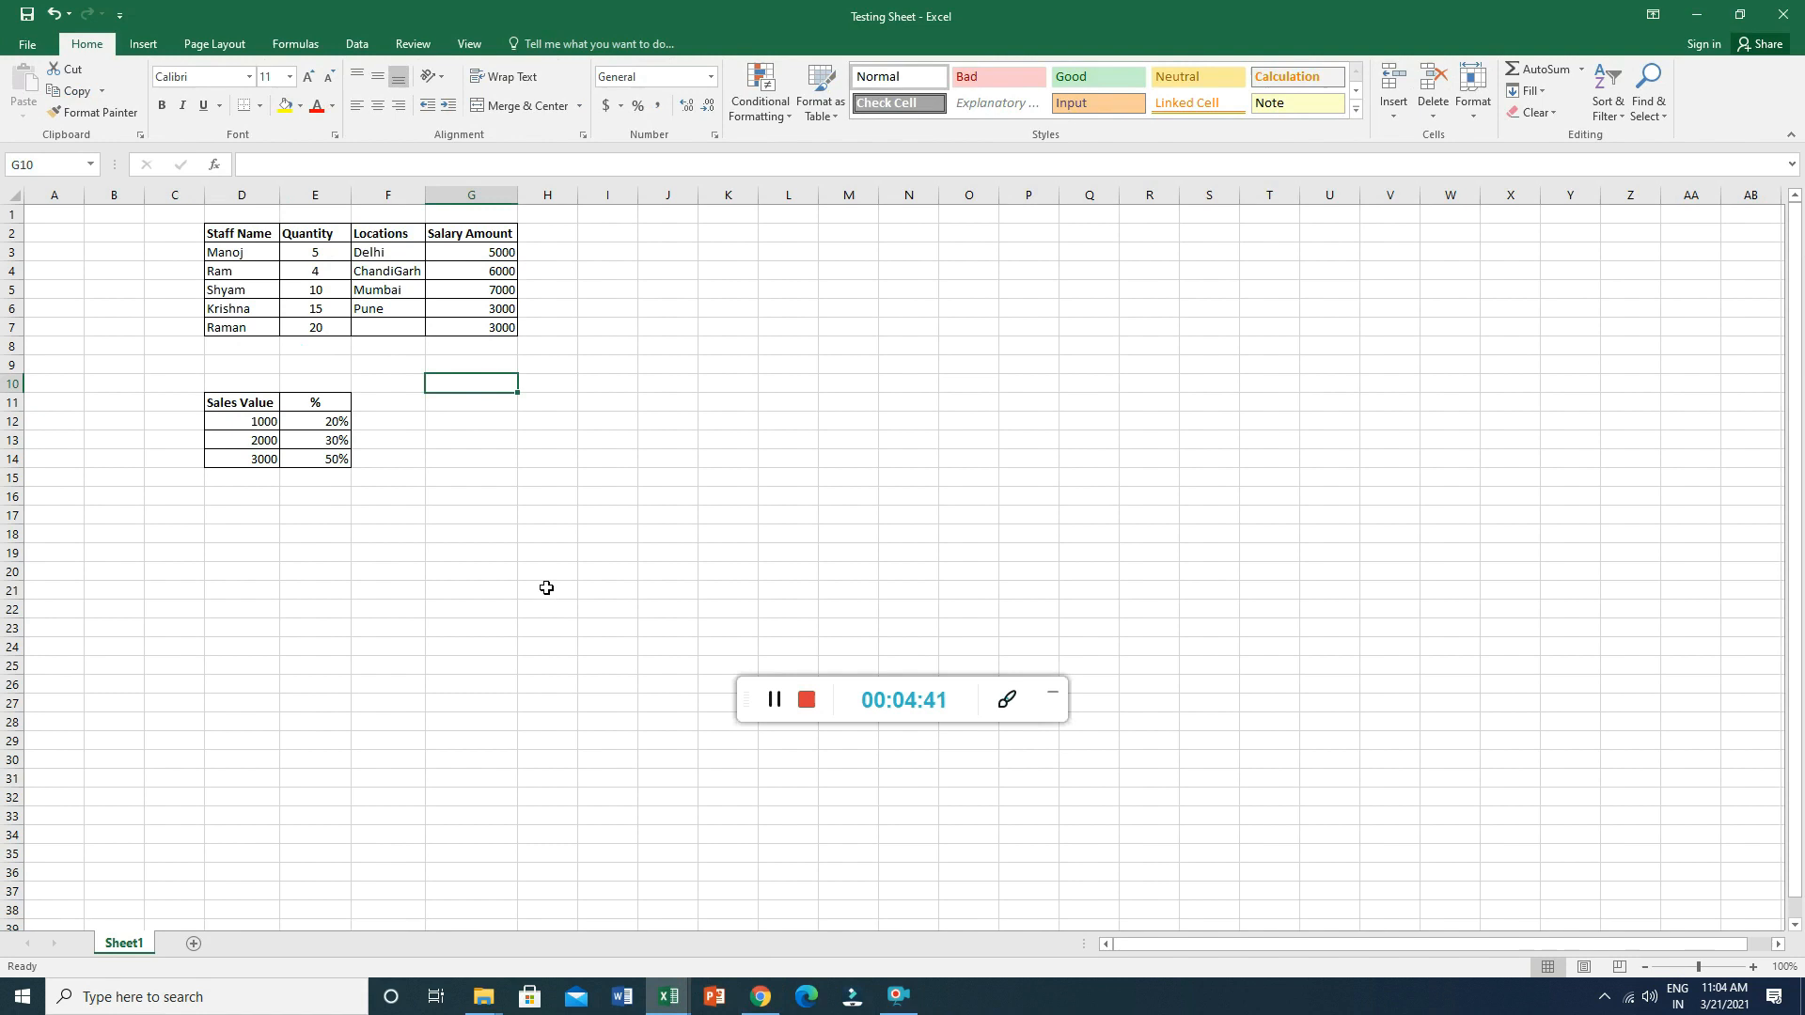
click(393, 363)
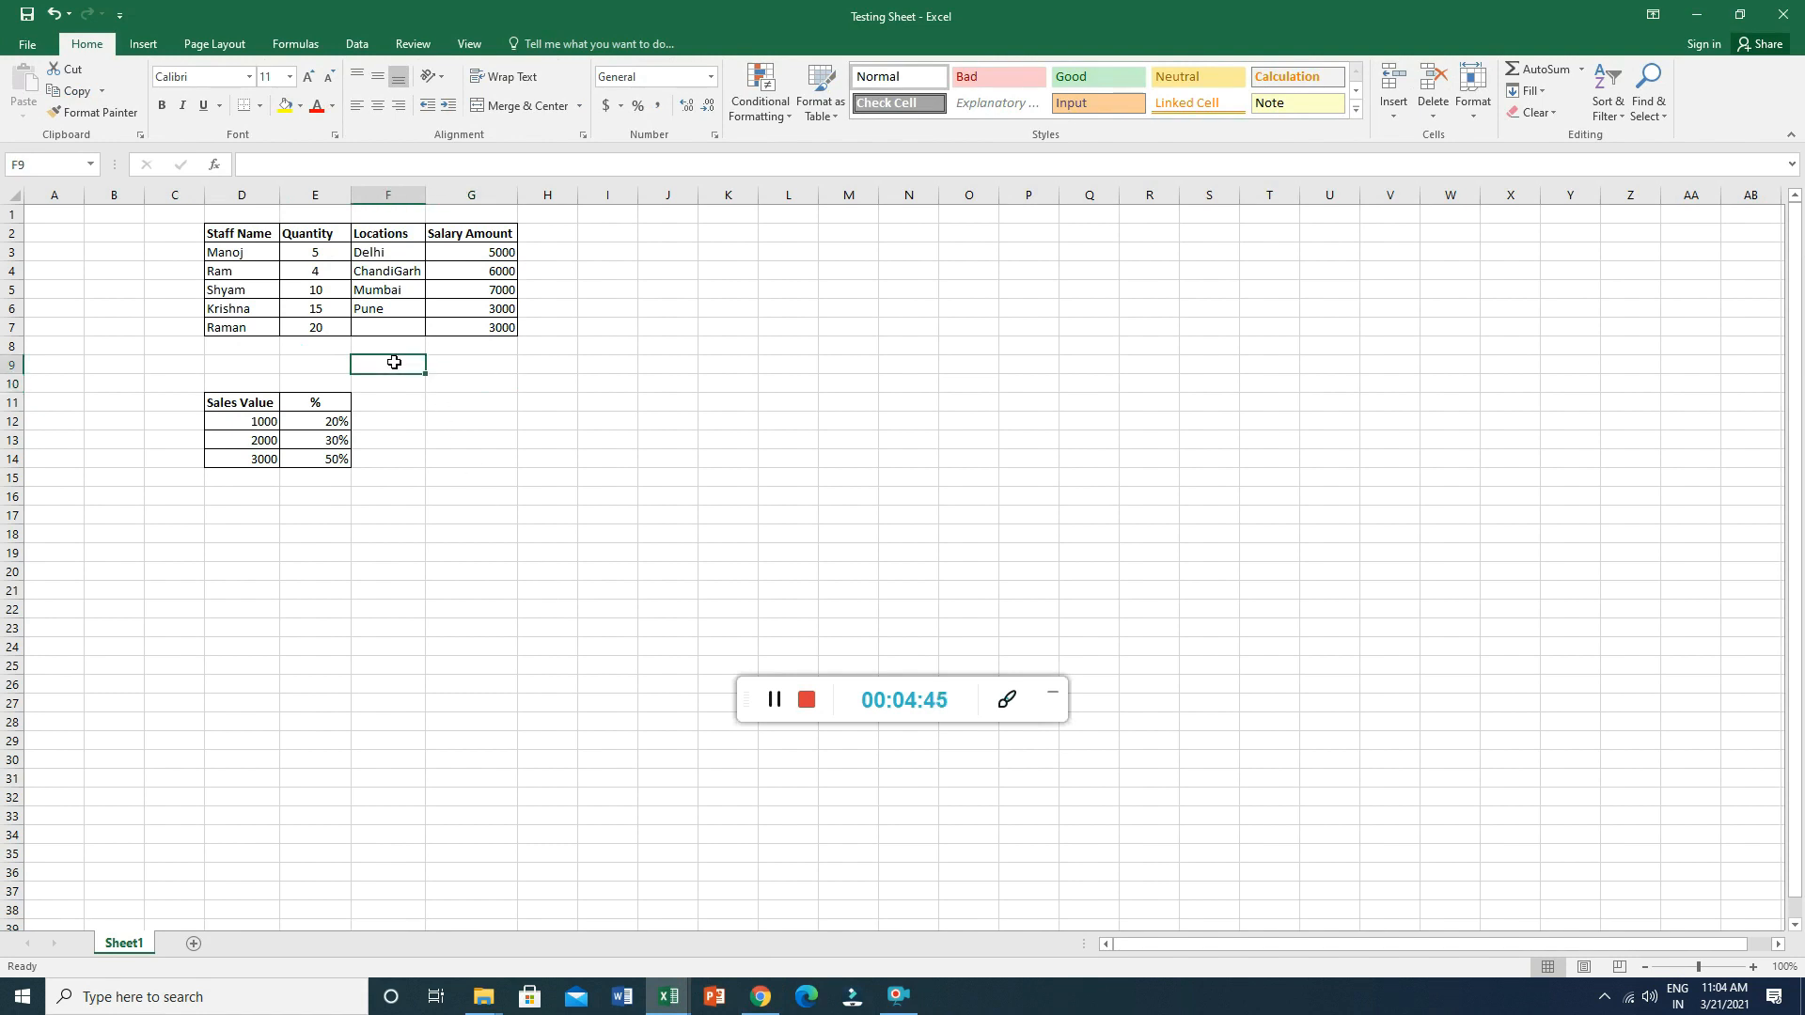
Return to the Excel Formullas workbook and clear the salary lookup formulas from D3:D8.
key(alt+Tab)
drag(274, 247, 278, 348)
key(Delete)
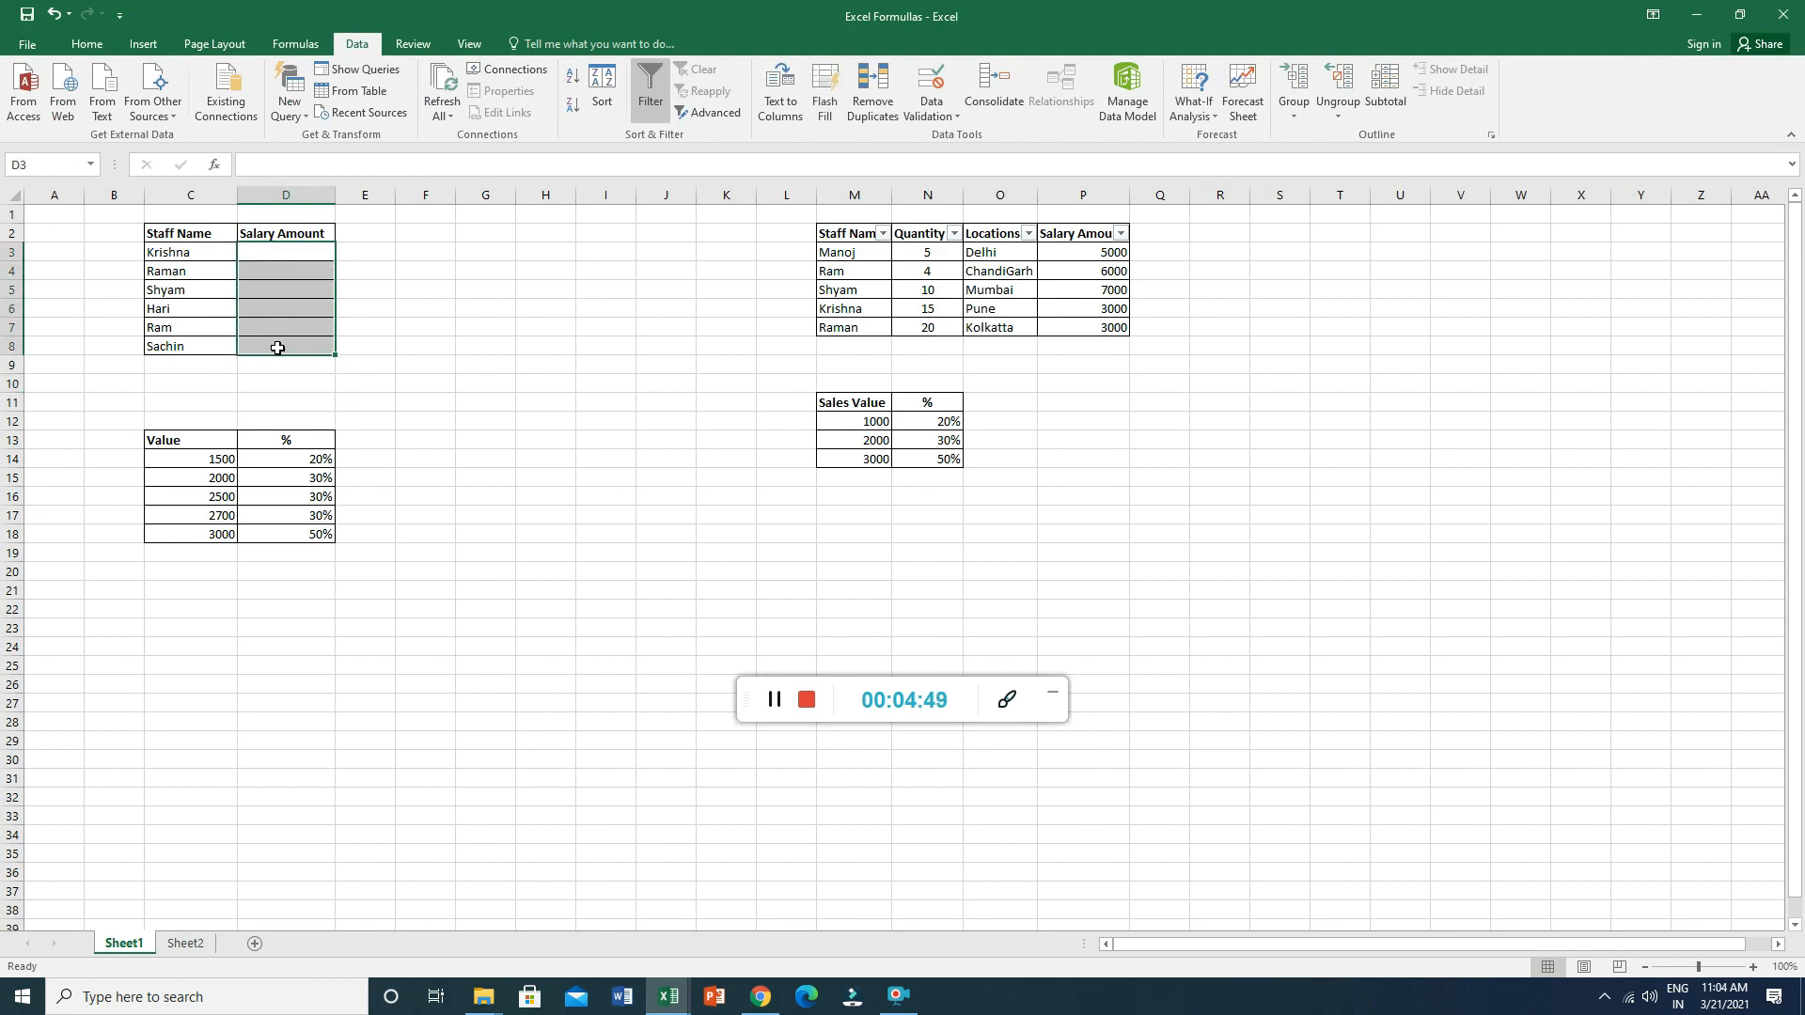
click(370, 259)
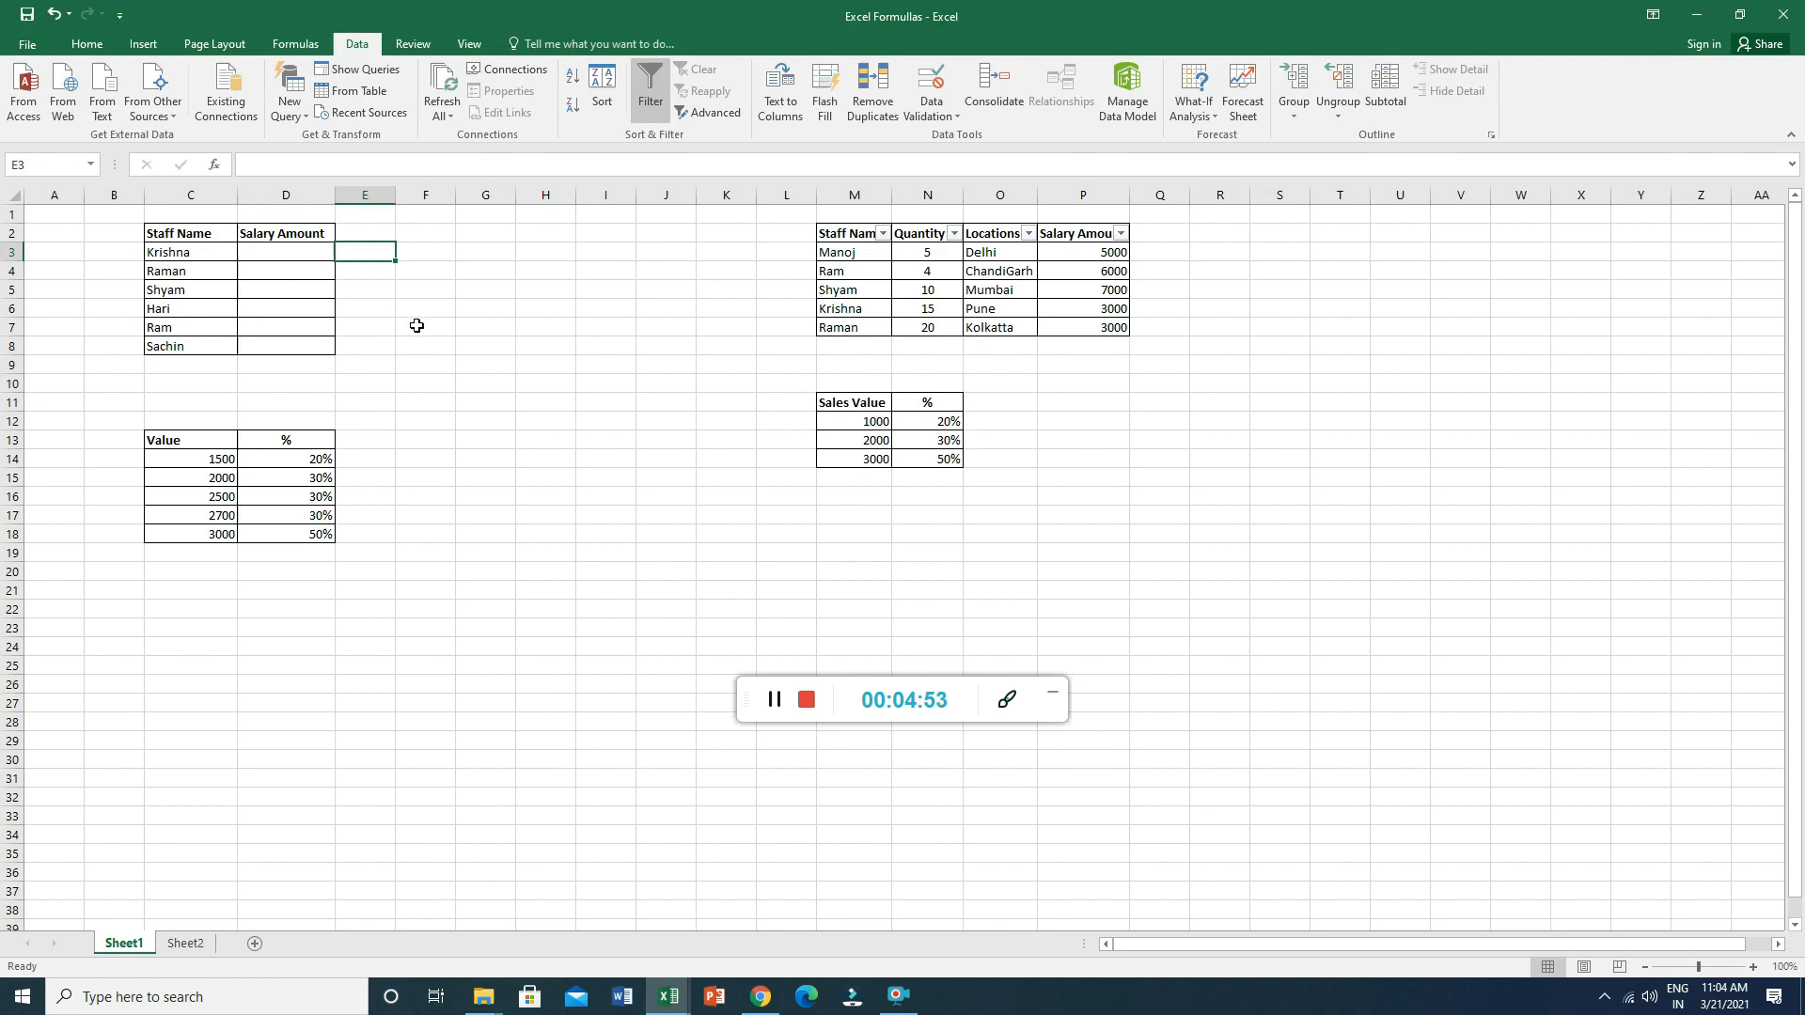
Review the Testing Sheet workbook, then start a VLOOKUP formula in D3 of Excel Formullas with C3 as the lookup value.
key(alt+Tab)
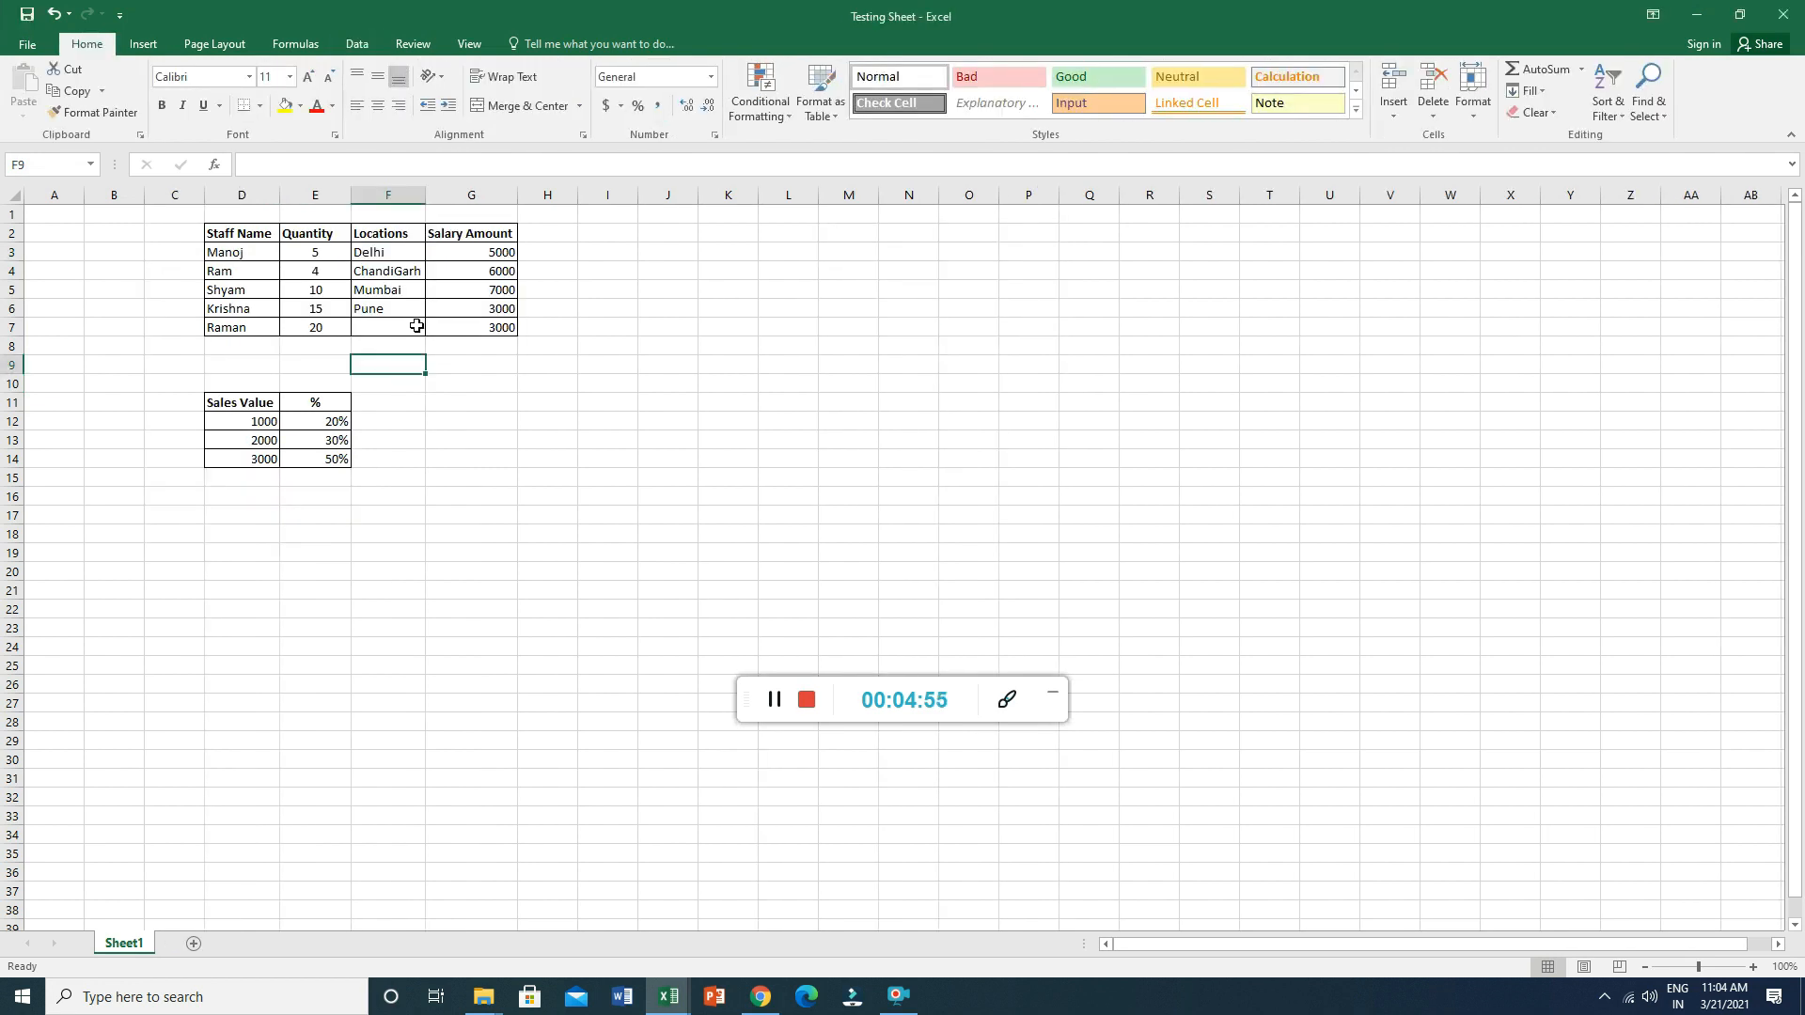
key(alt+Tab)
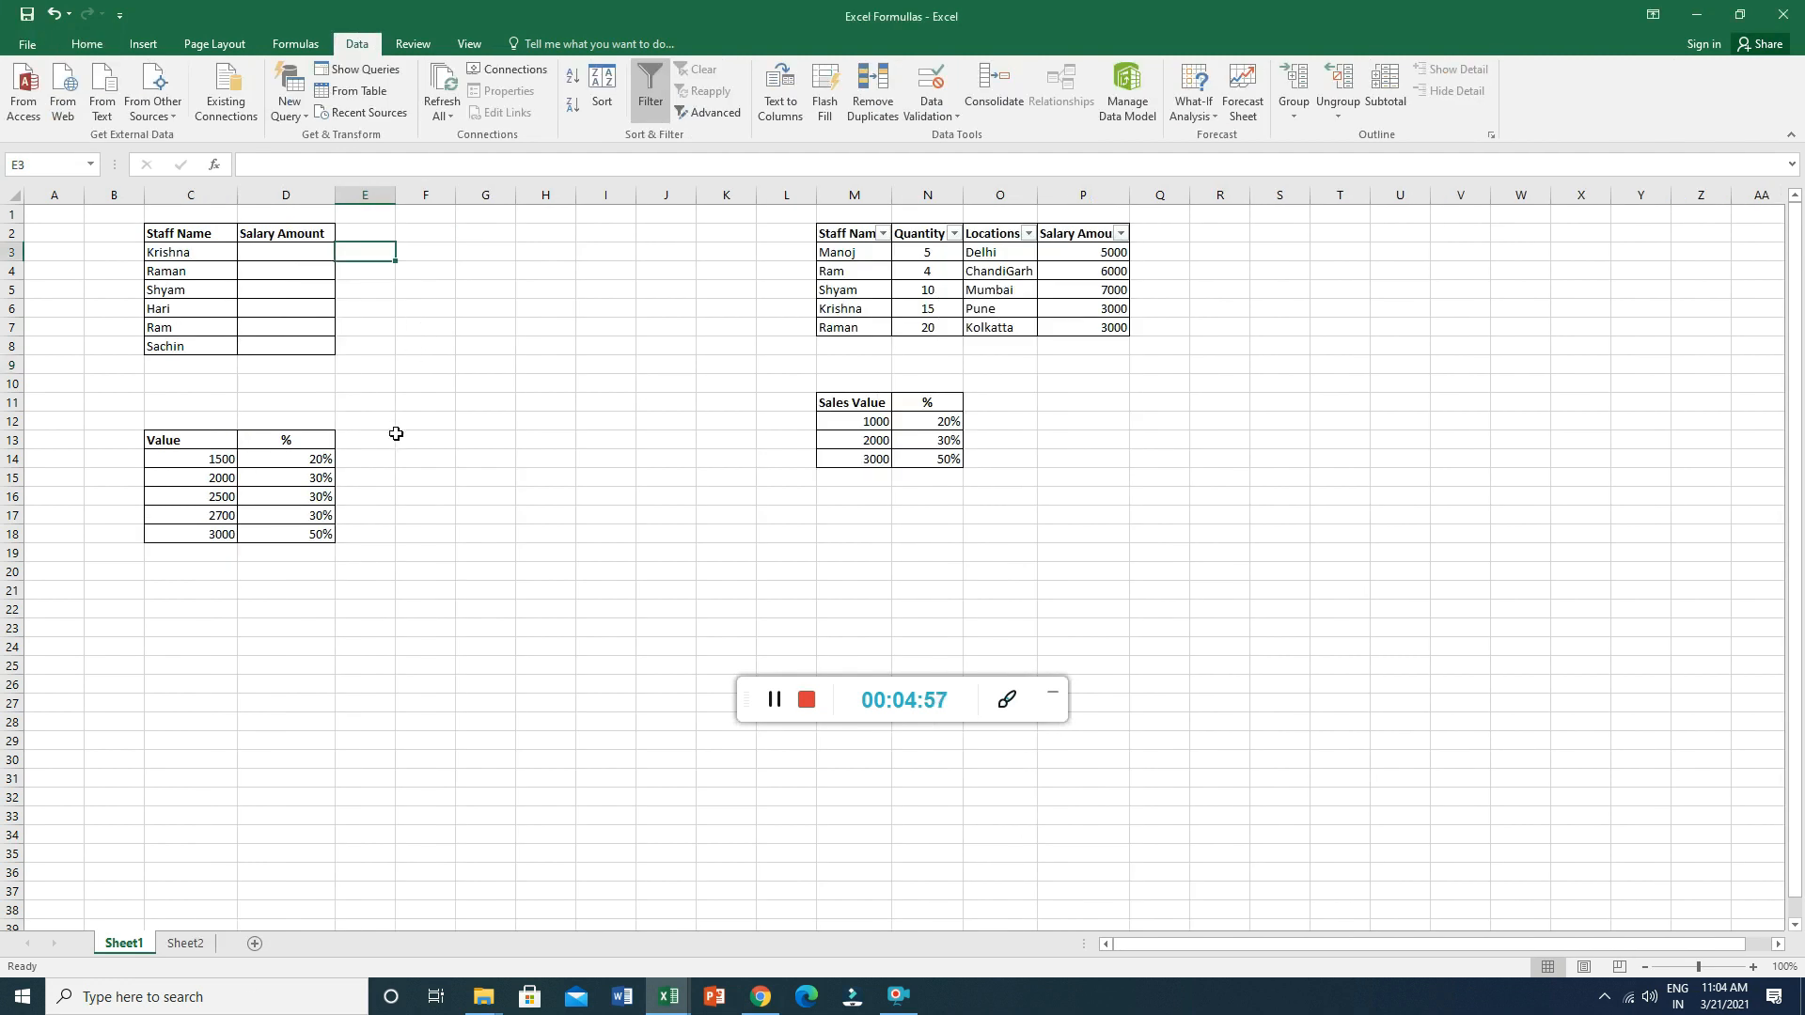
click(297, 253)
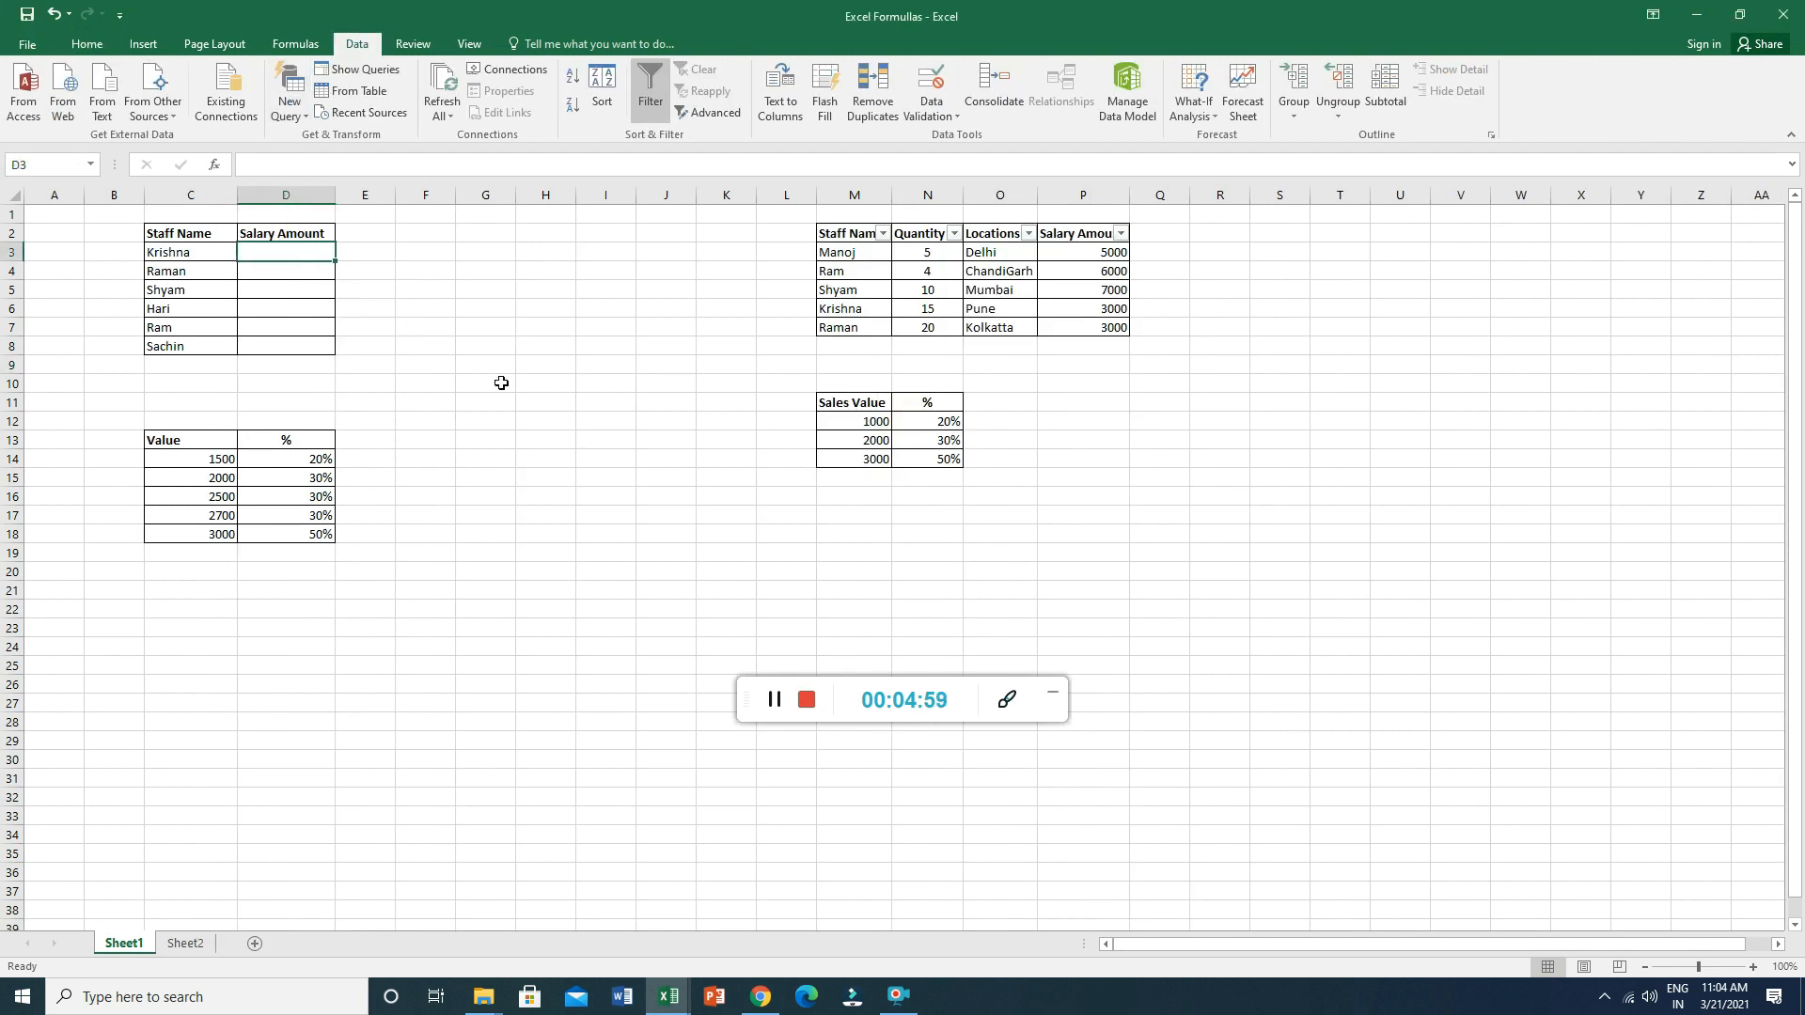
text(=V)
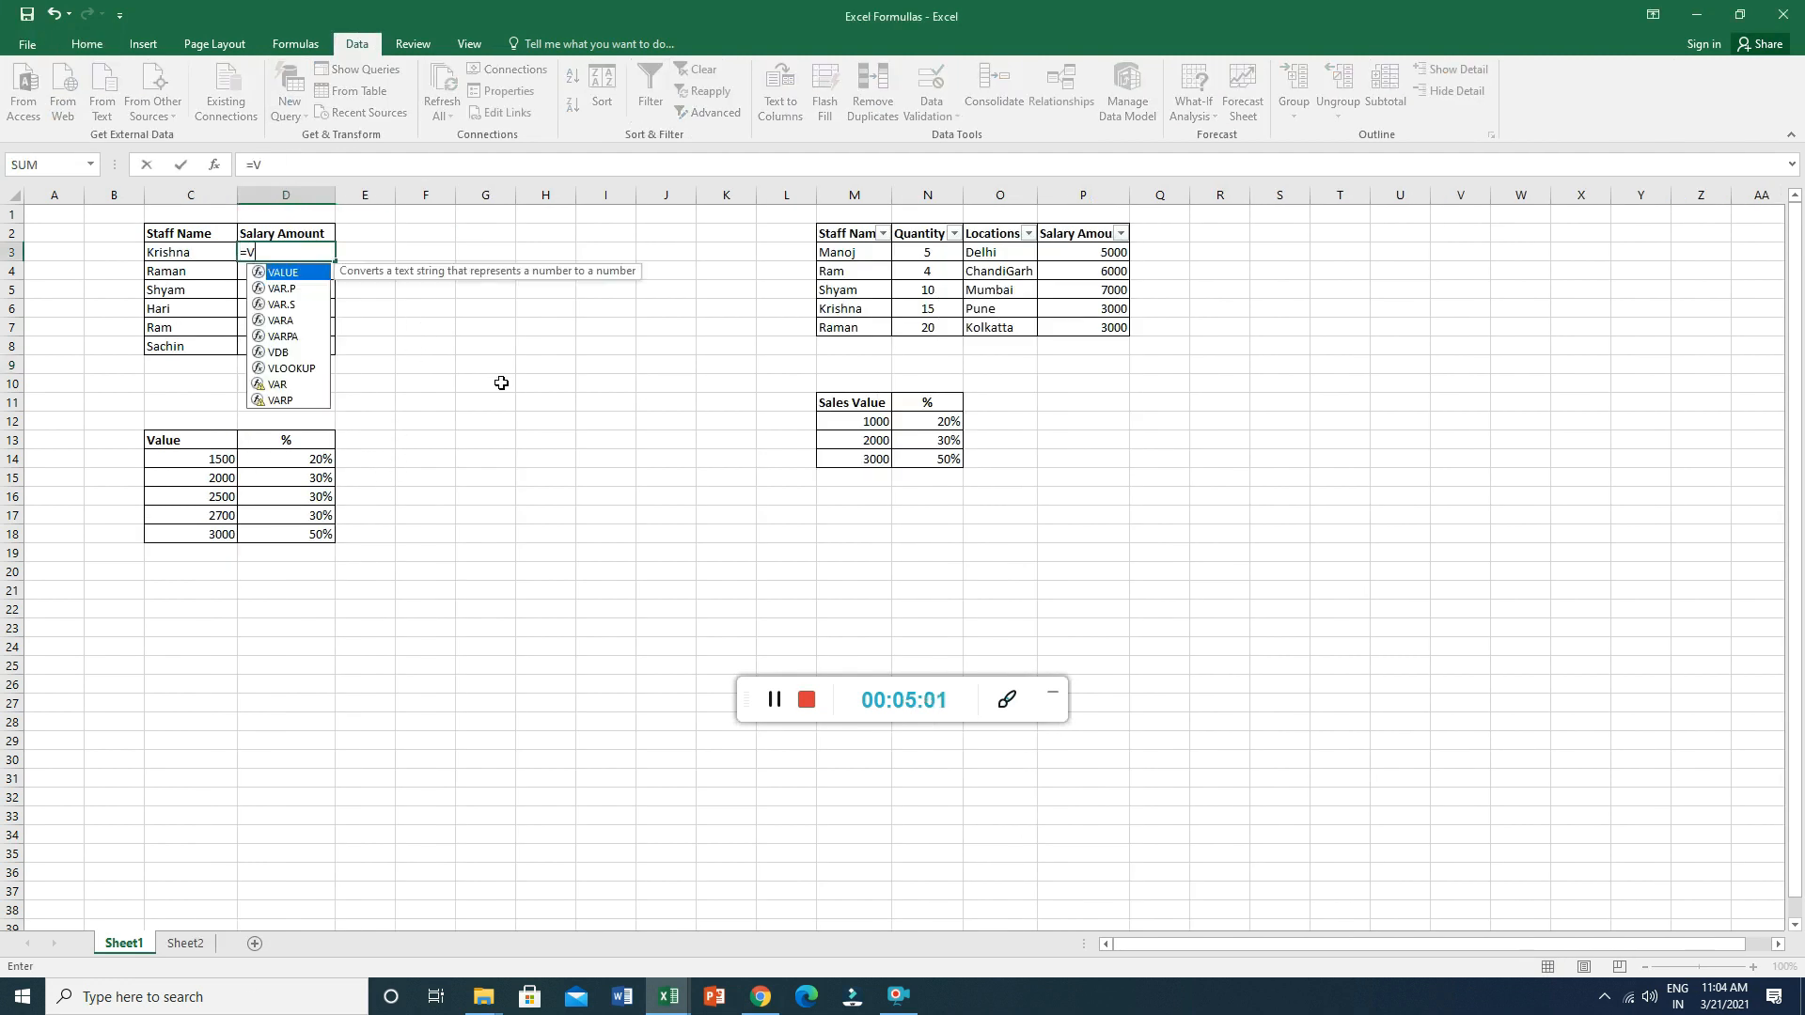
text(lookup)
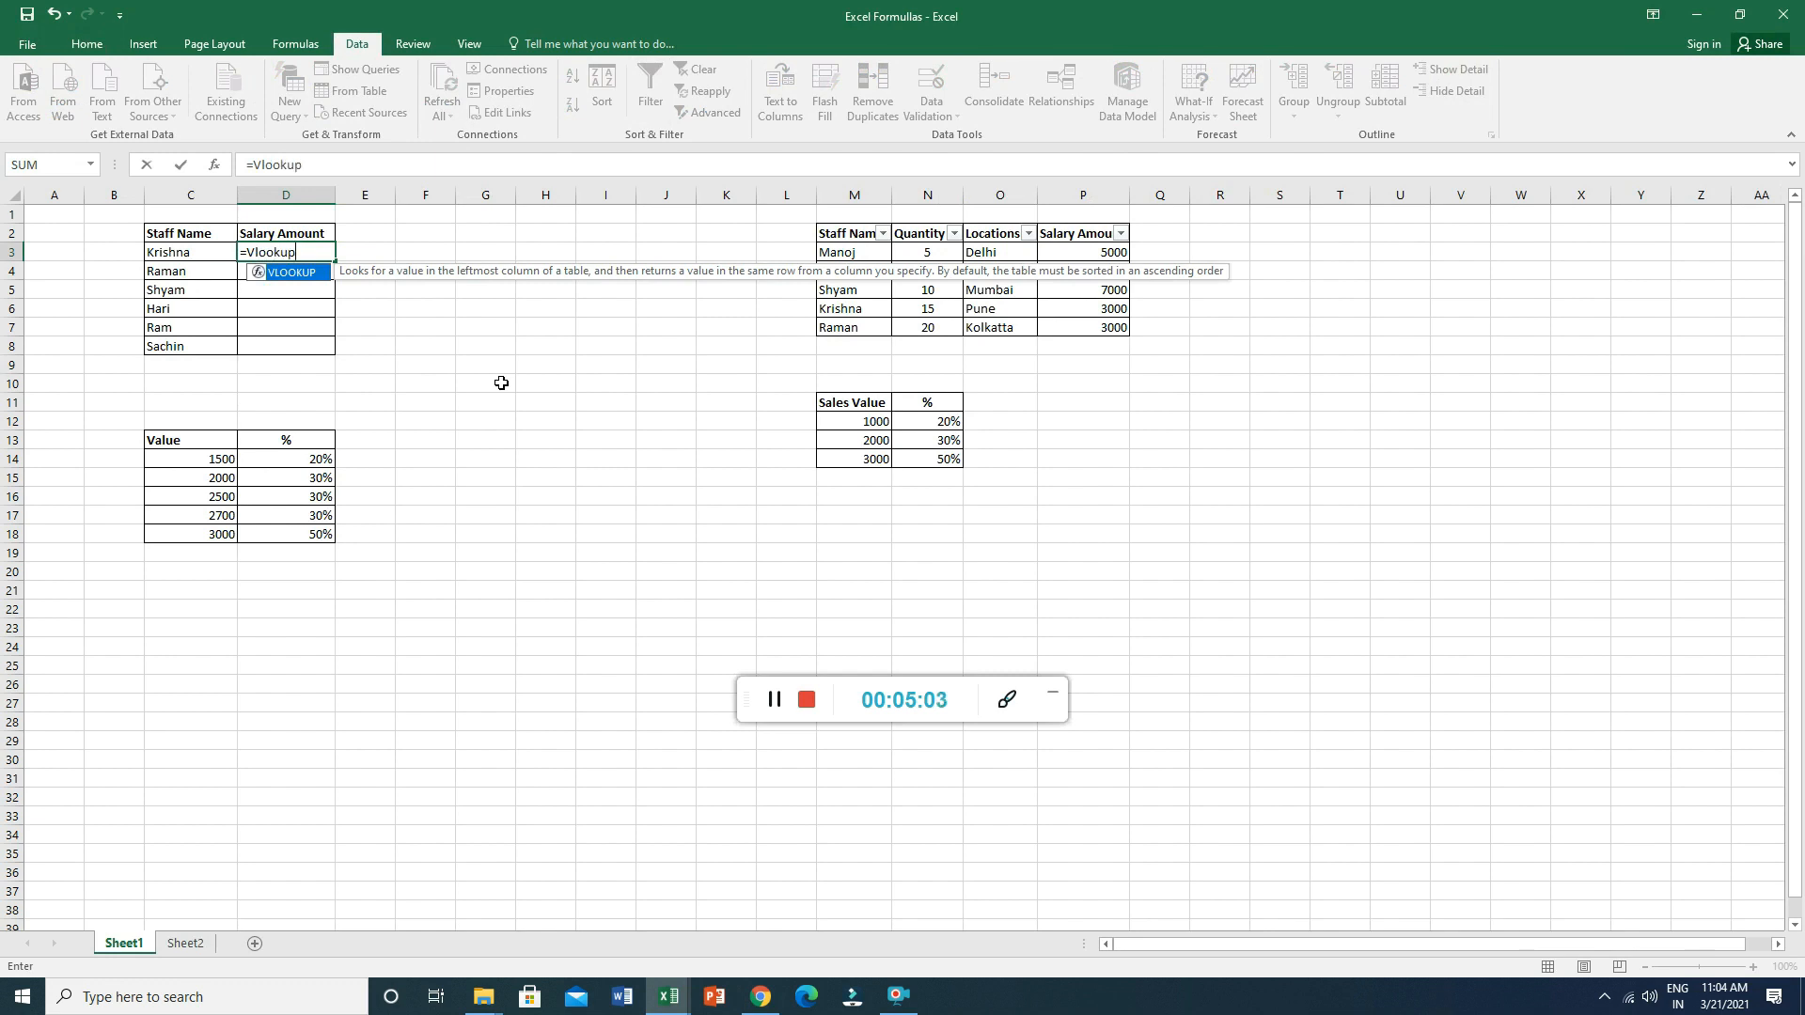
text(()
key(Left)
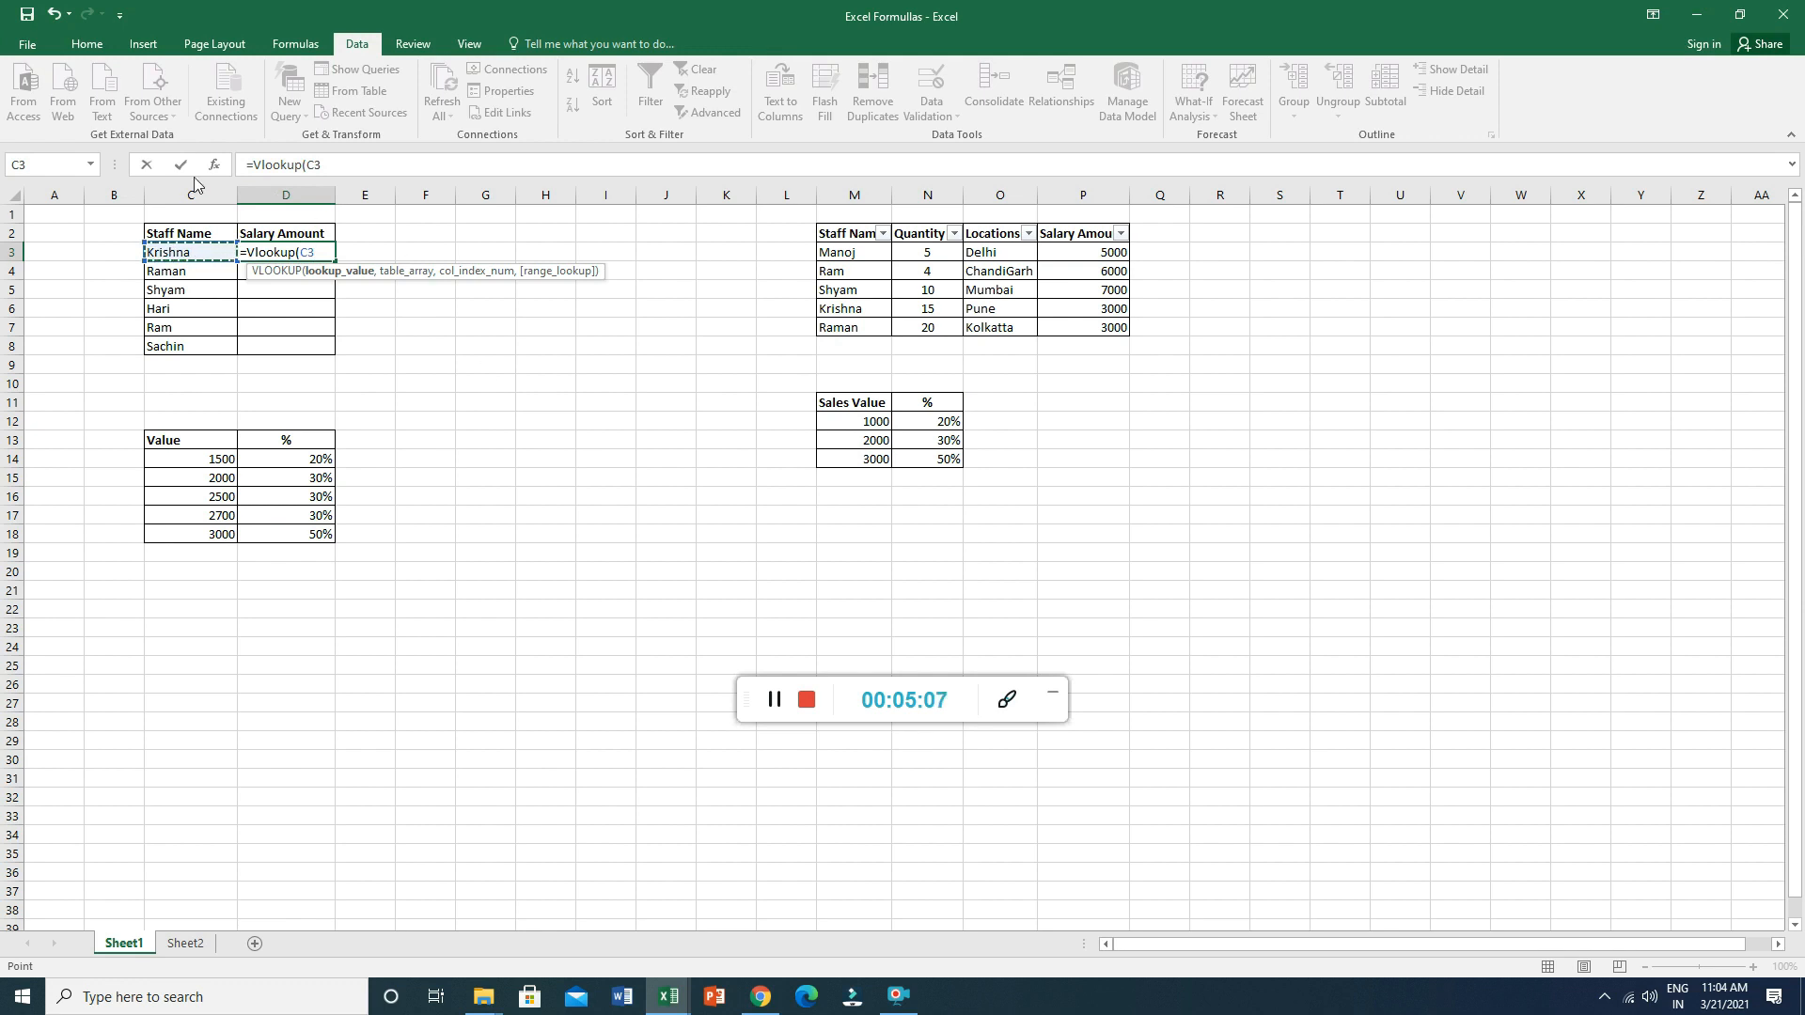
text(,)
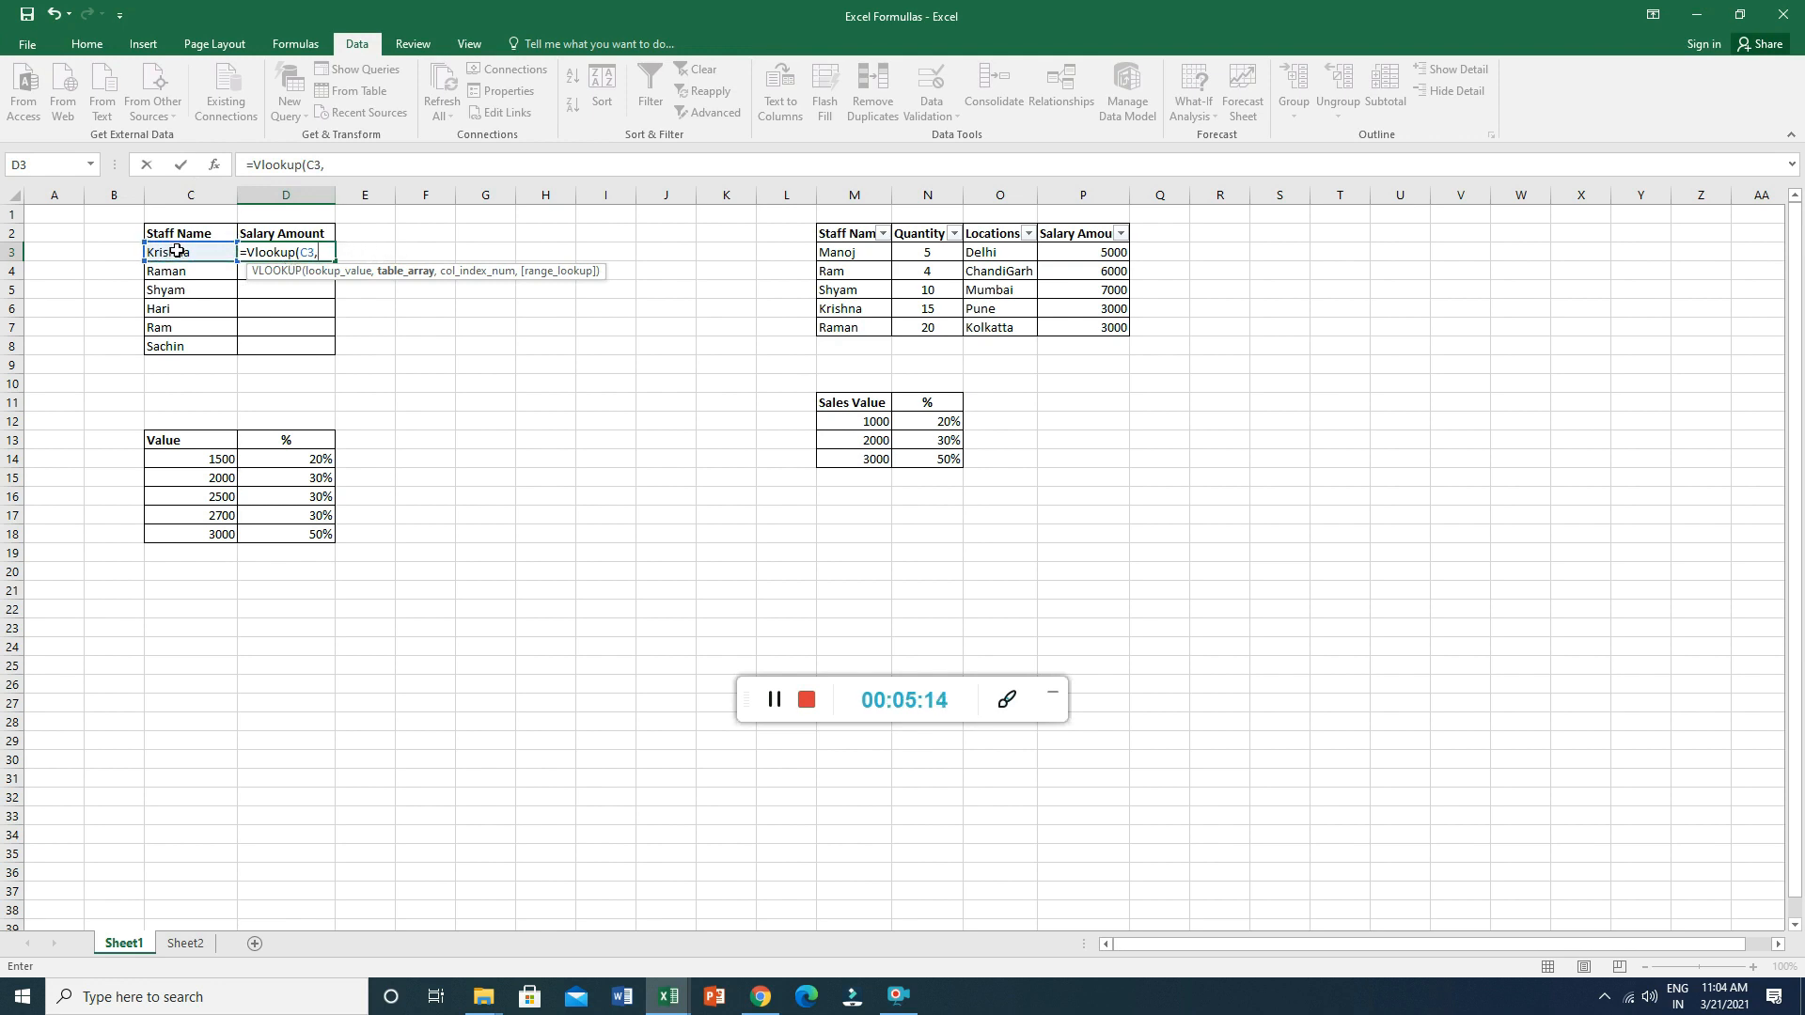
Complete the D3 lookup with table range $D$2:$G$7 on Sheet1 of the Testing Sheet workbook, column index 4 and match type 0.
key(alt+Tab)
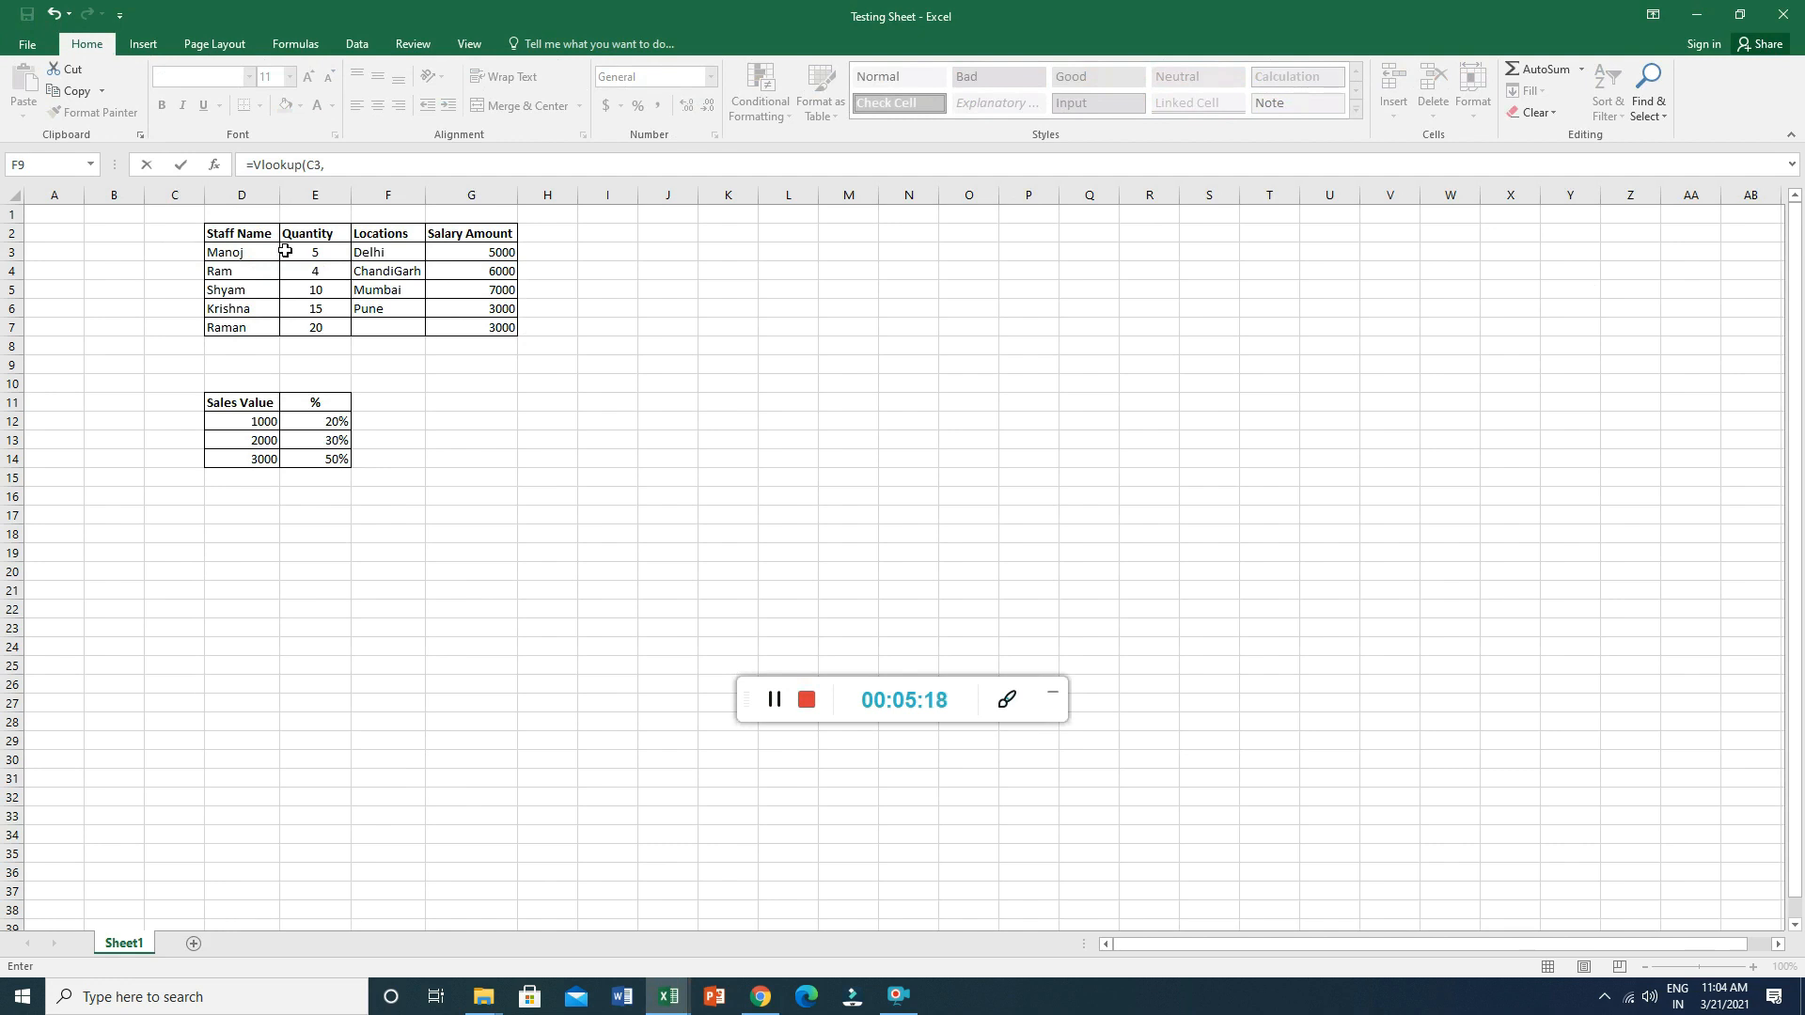
drag(226, 235, 468, 320)
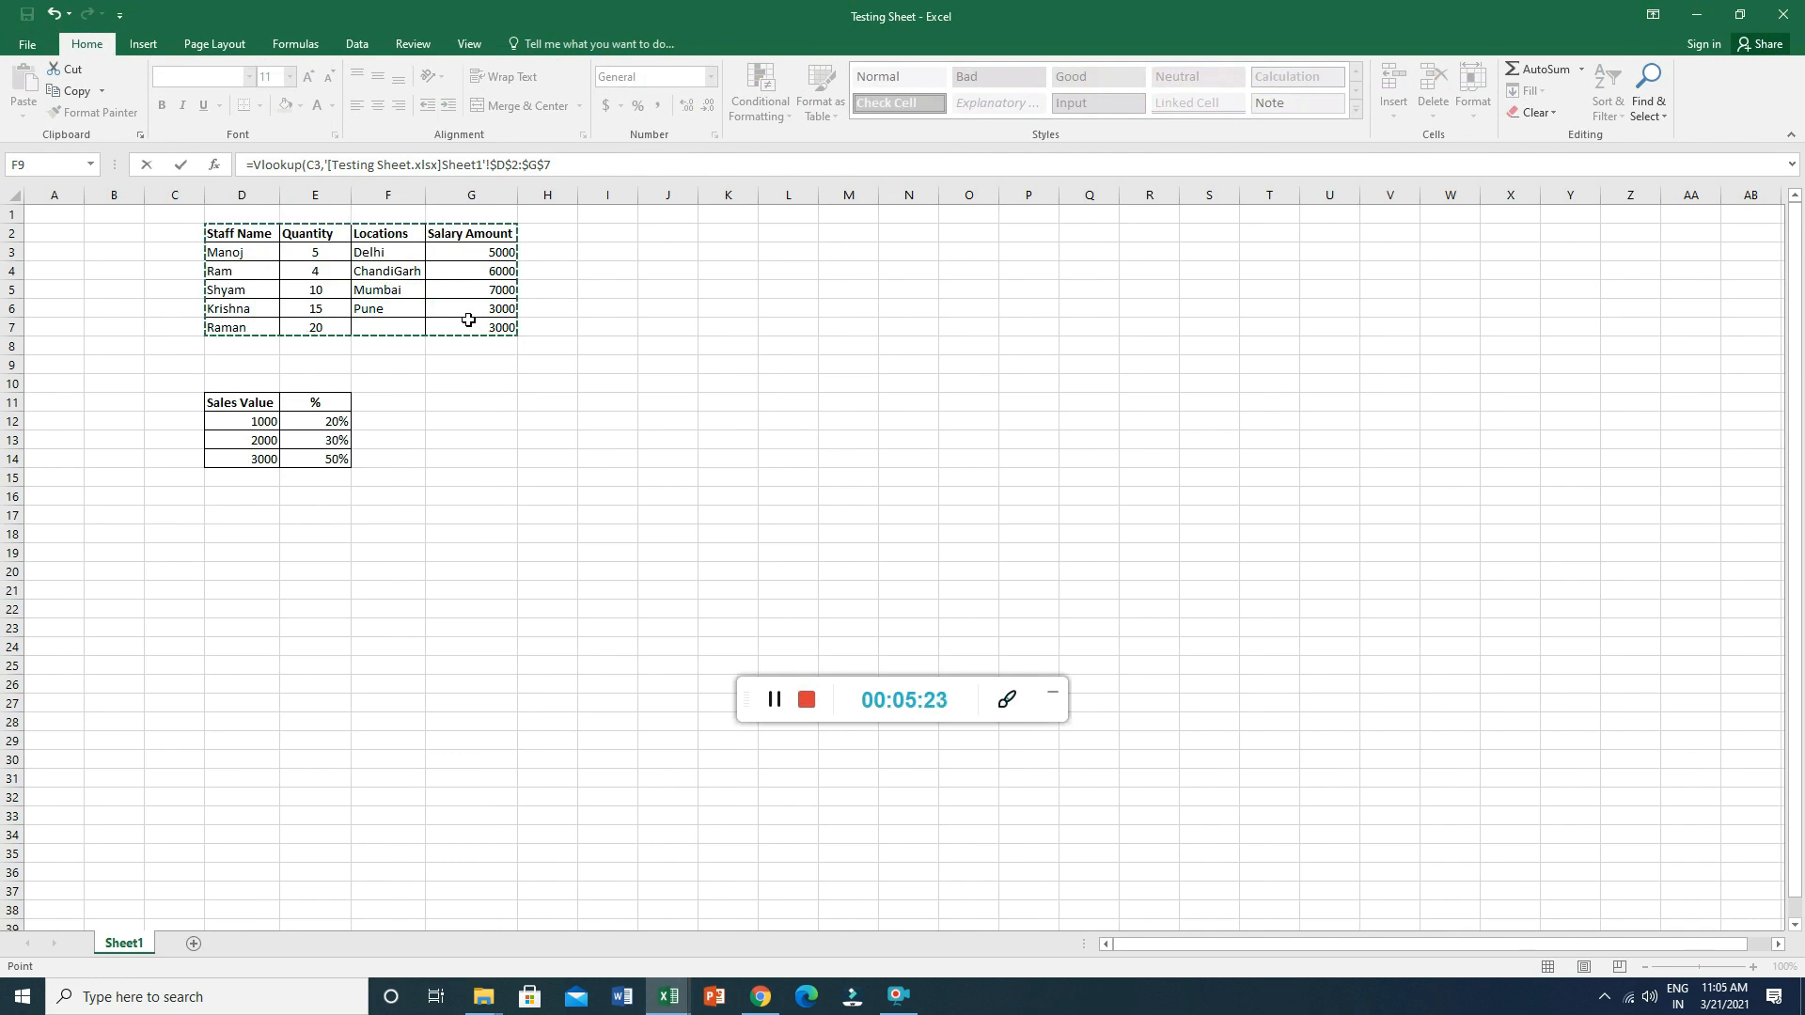
text(,4,)
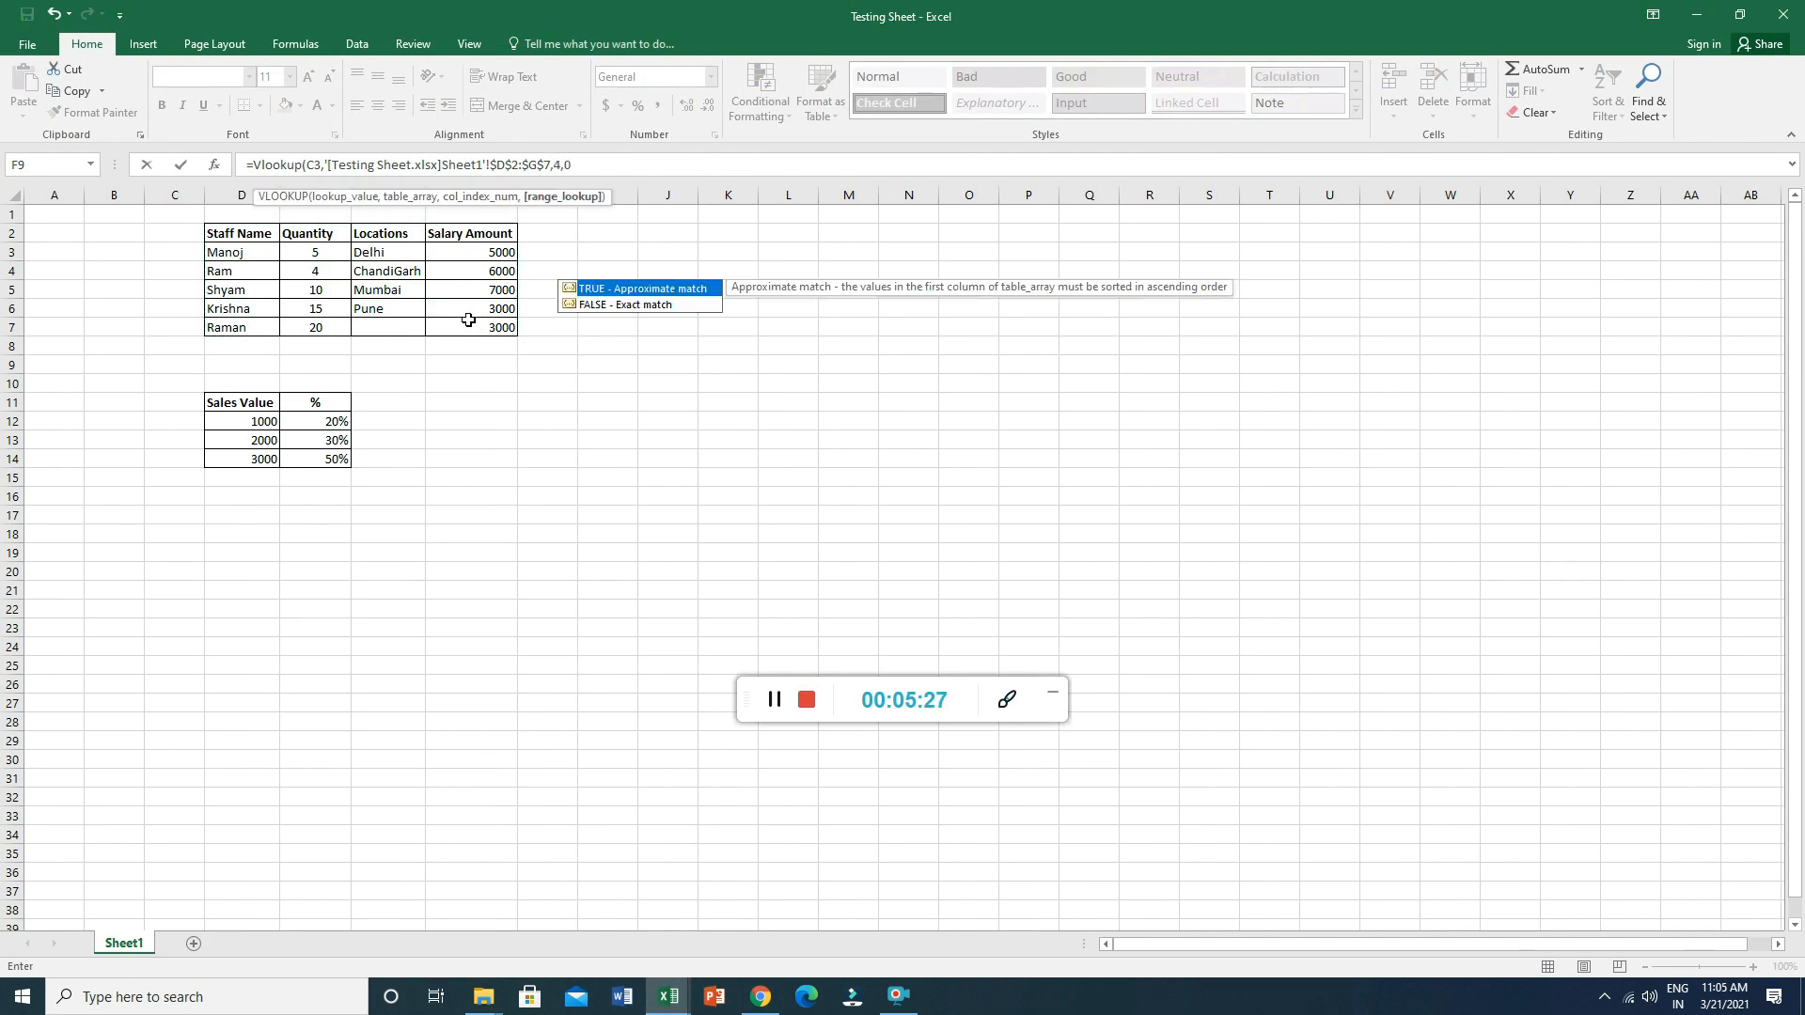
text(0))
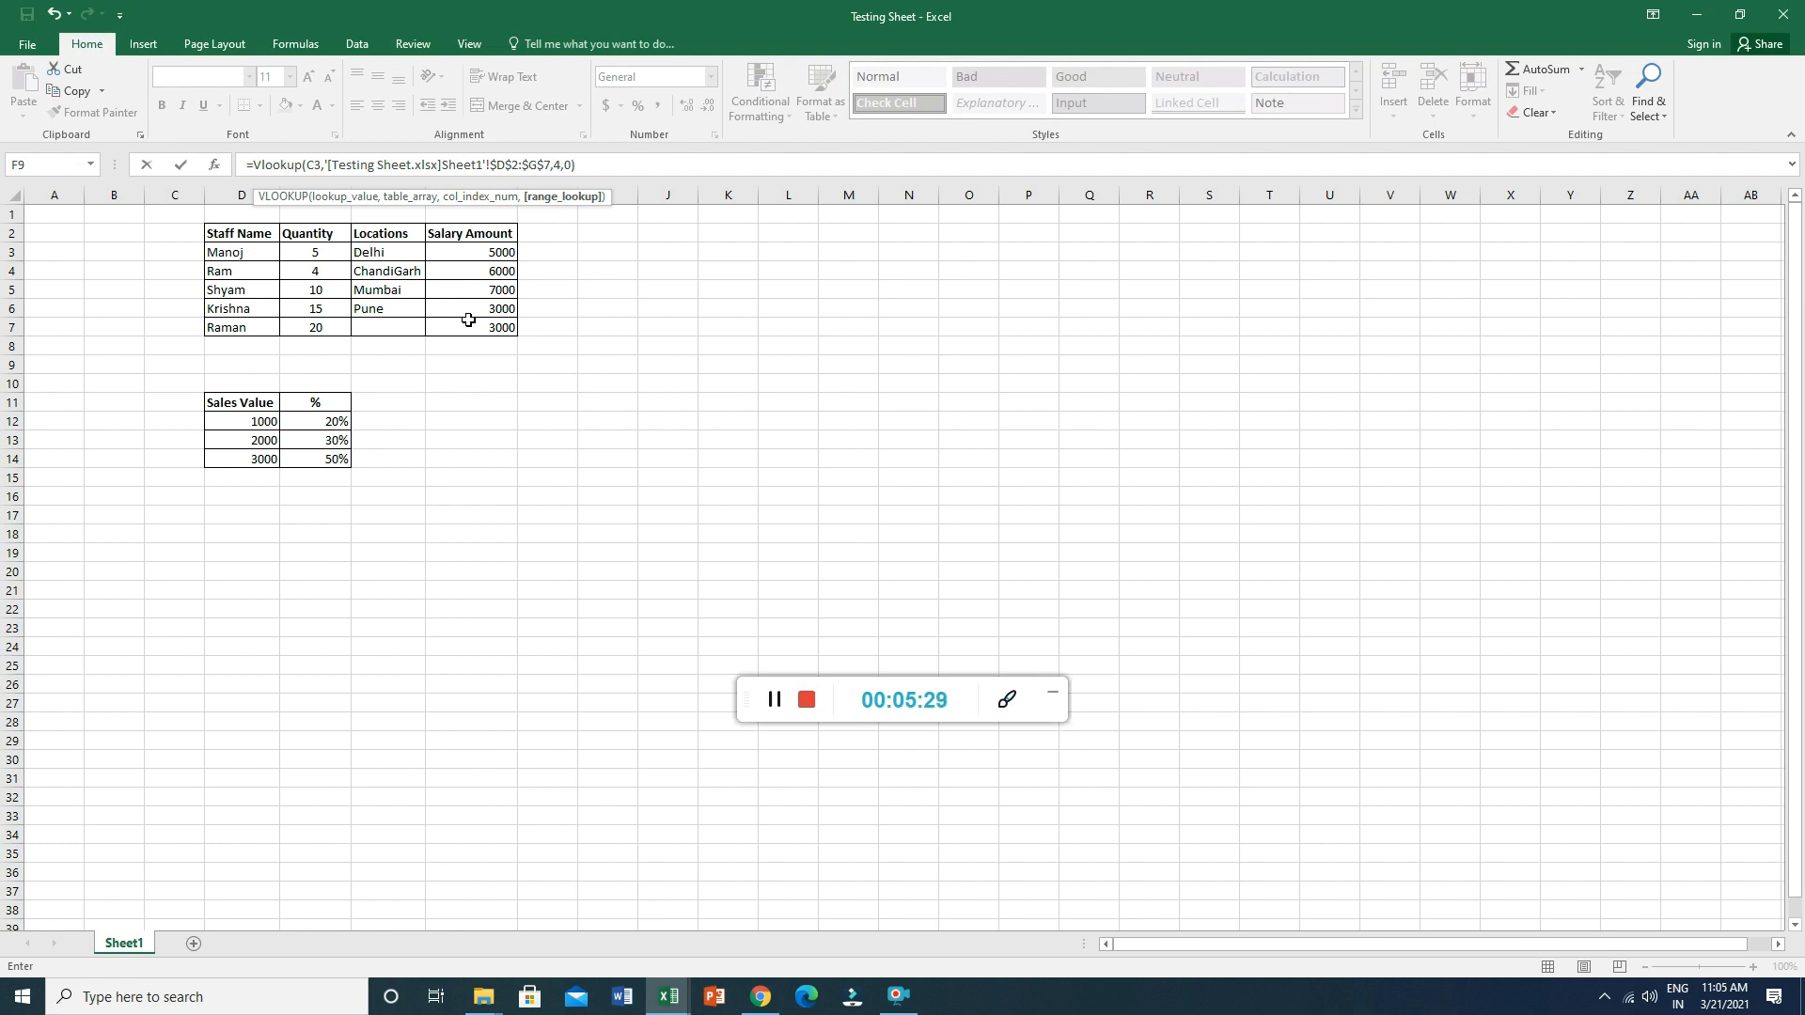
key(Return)
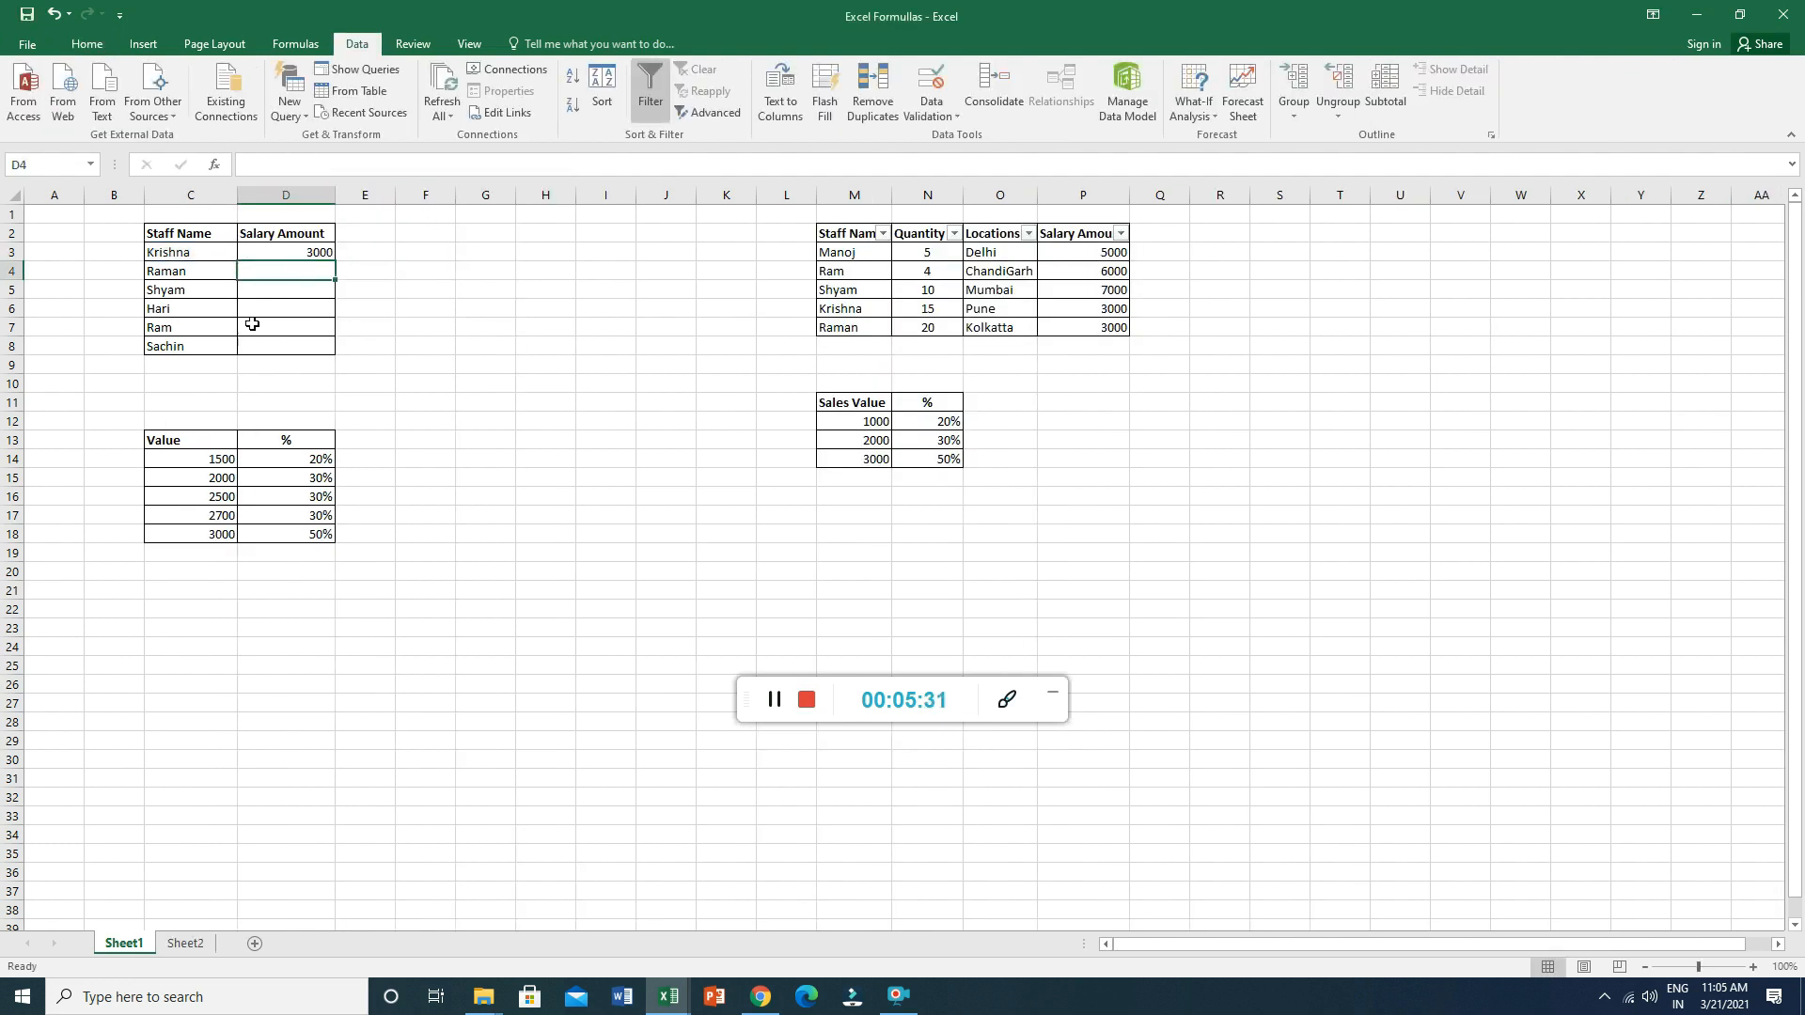
Fill the Testing Sheet lookup formula from D3 down through D8 and check the copied formula in D6.
click(259, 254)
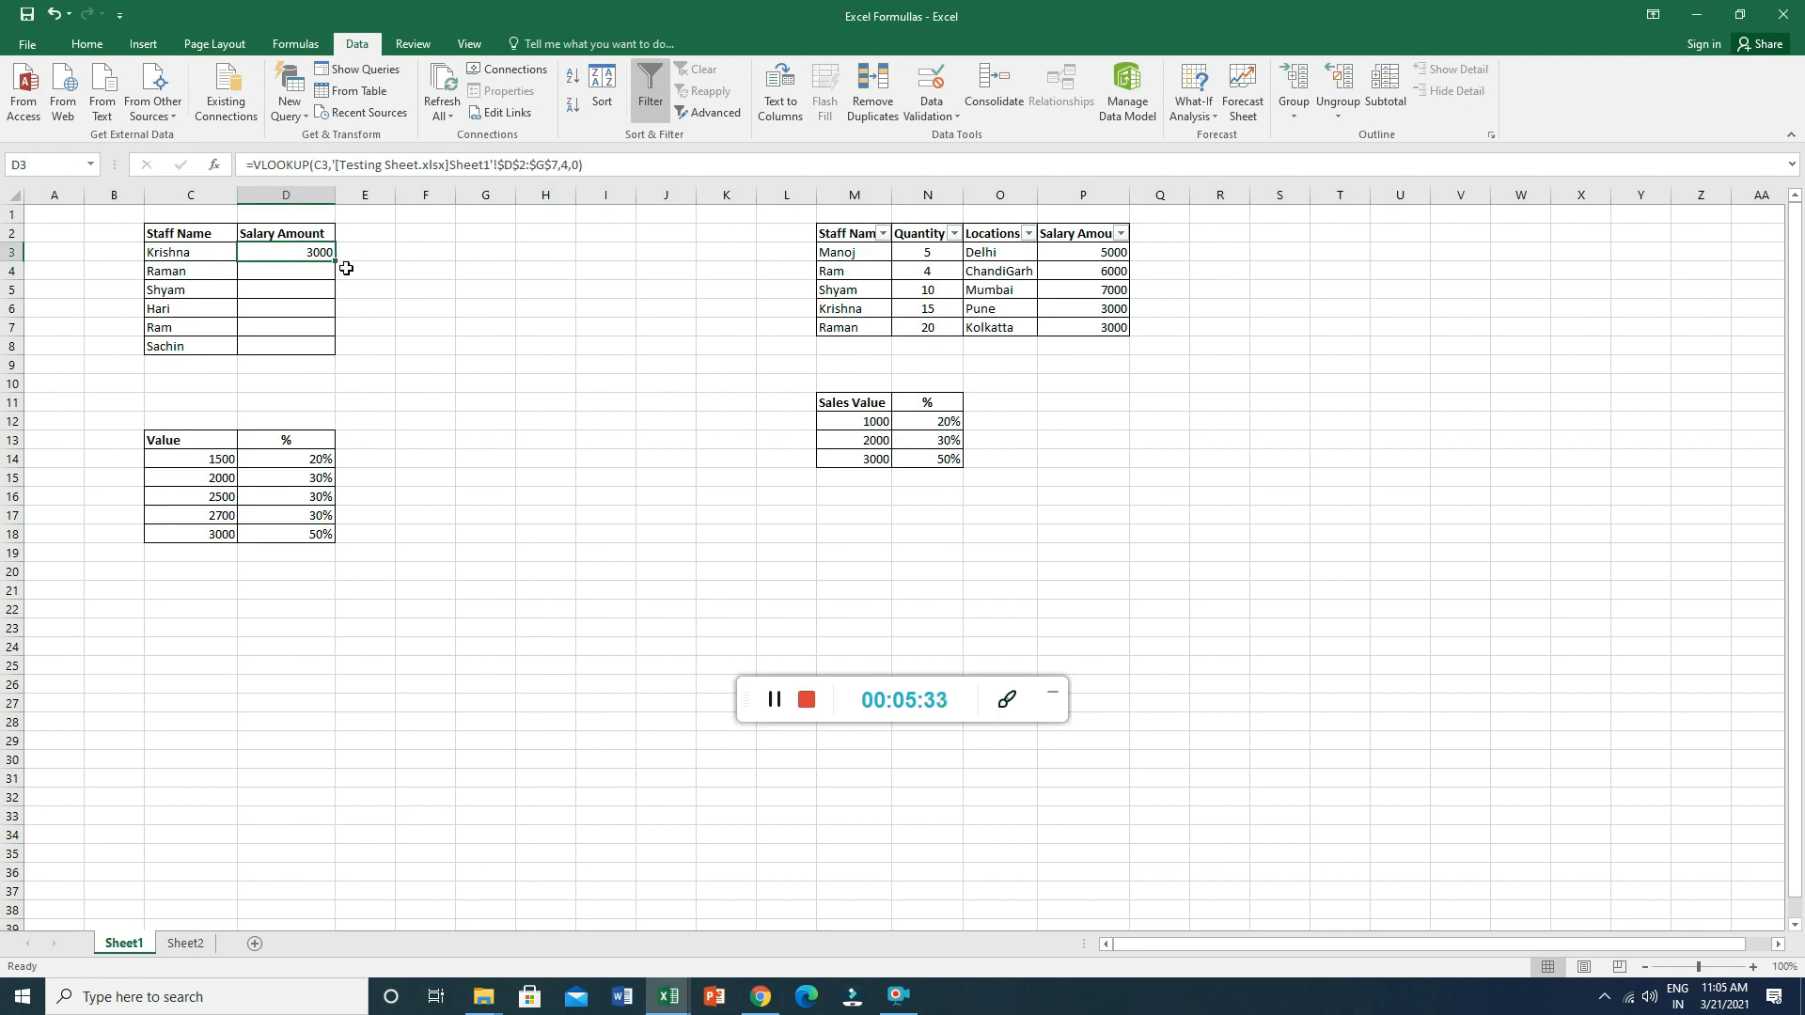
drag(334, 261, 347, 354)
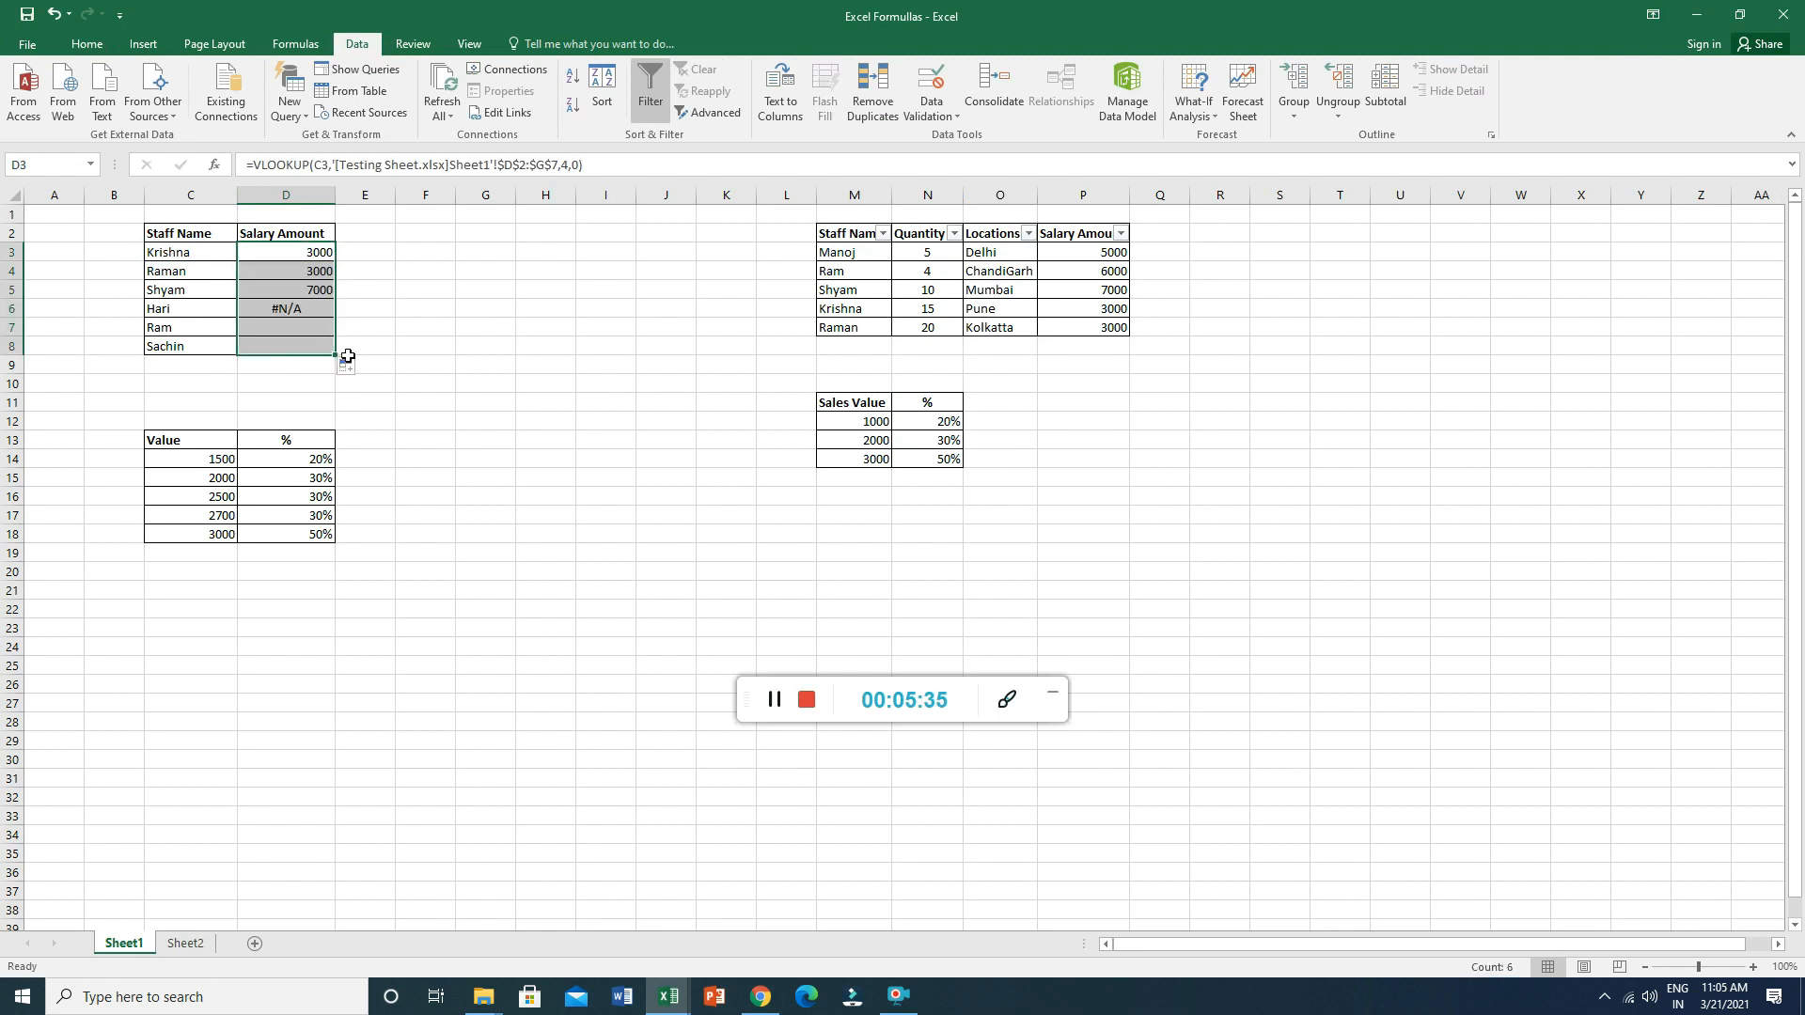
click(302, 309)
Copy the staff name from C6 into D8 of the Testing Sheet workbook and enter 10000 as its salary in G8.
click(165, 310)
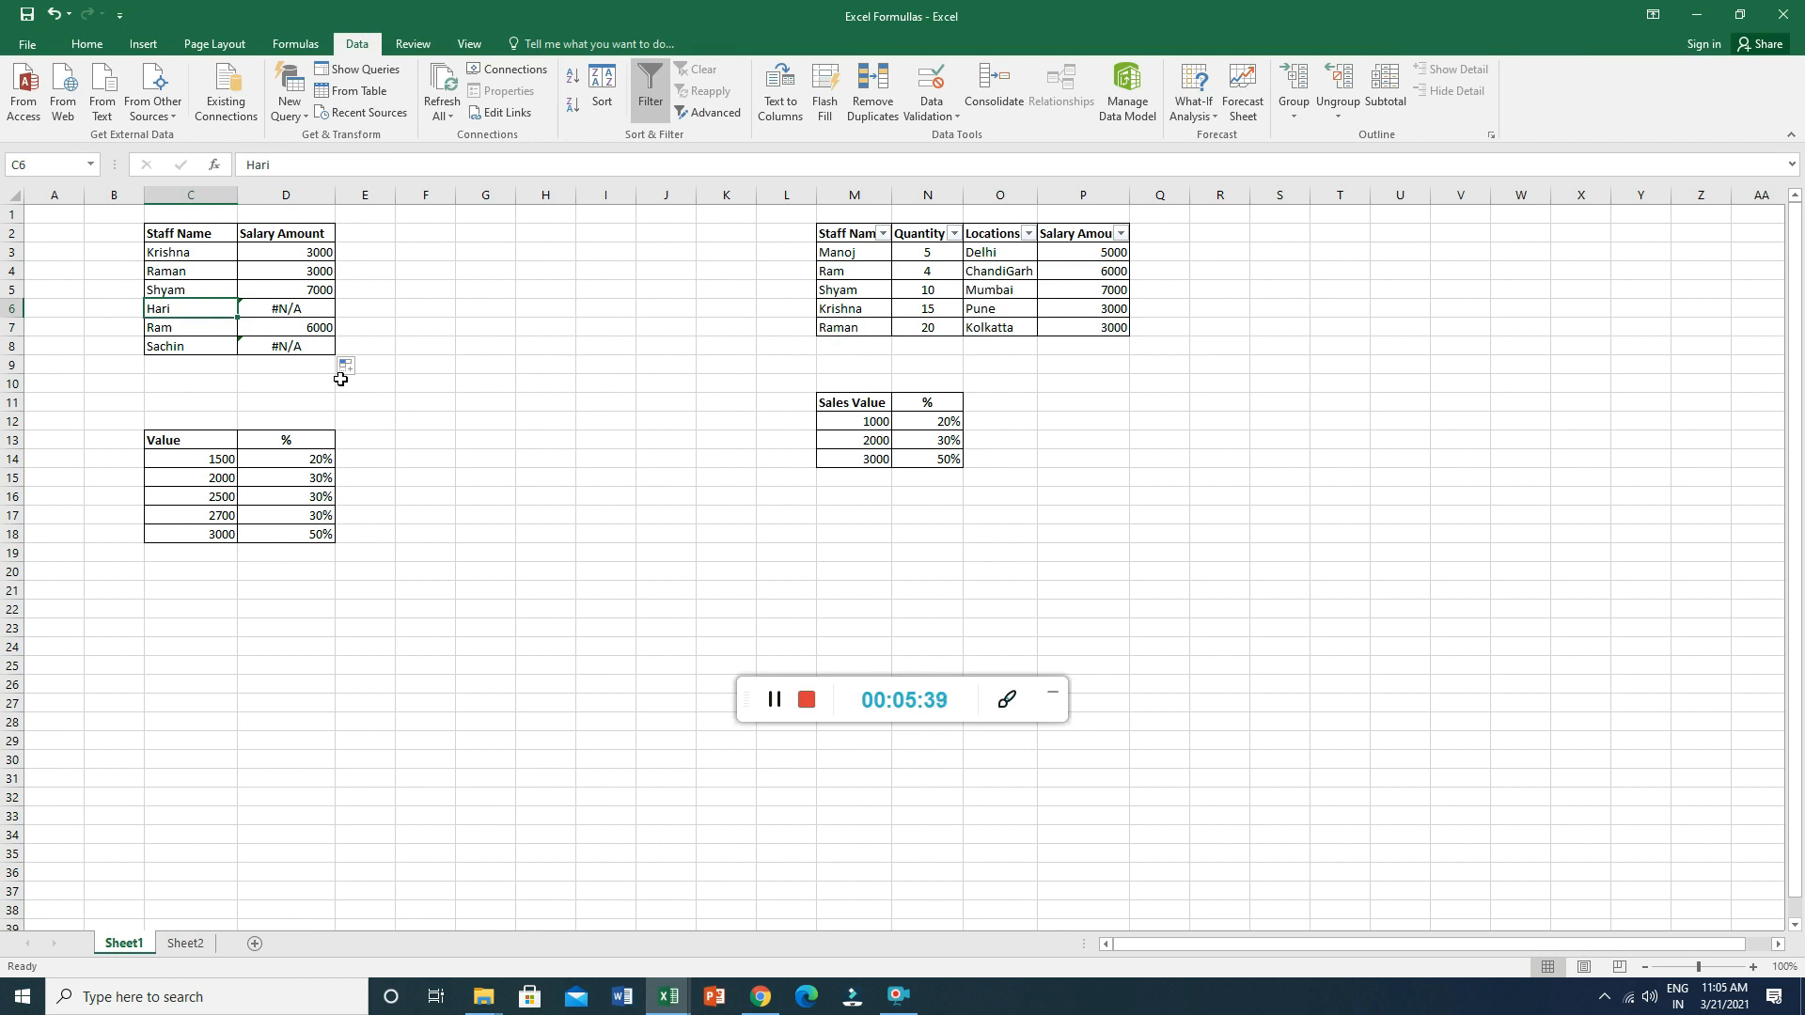
key(alt+Tab)
click(235, 351)
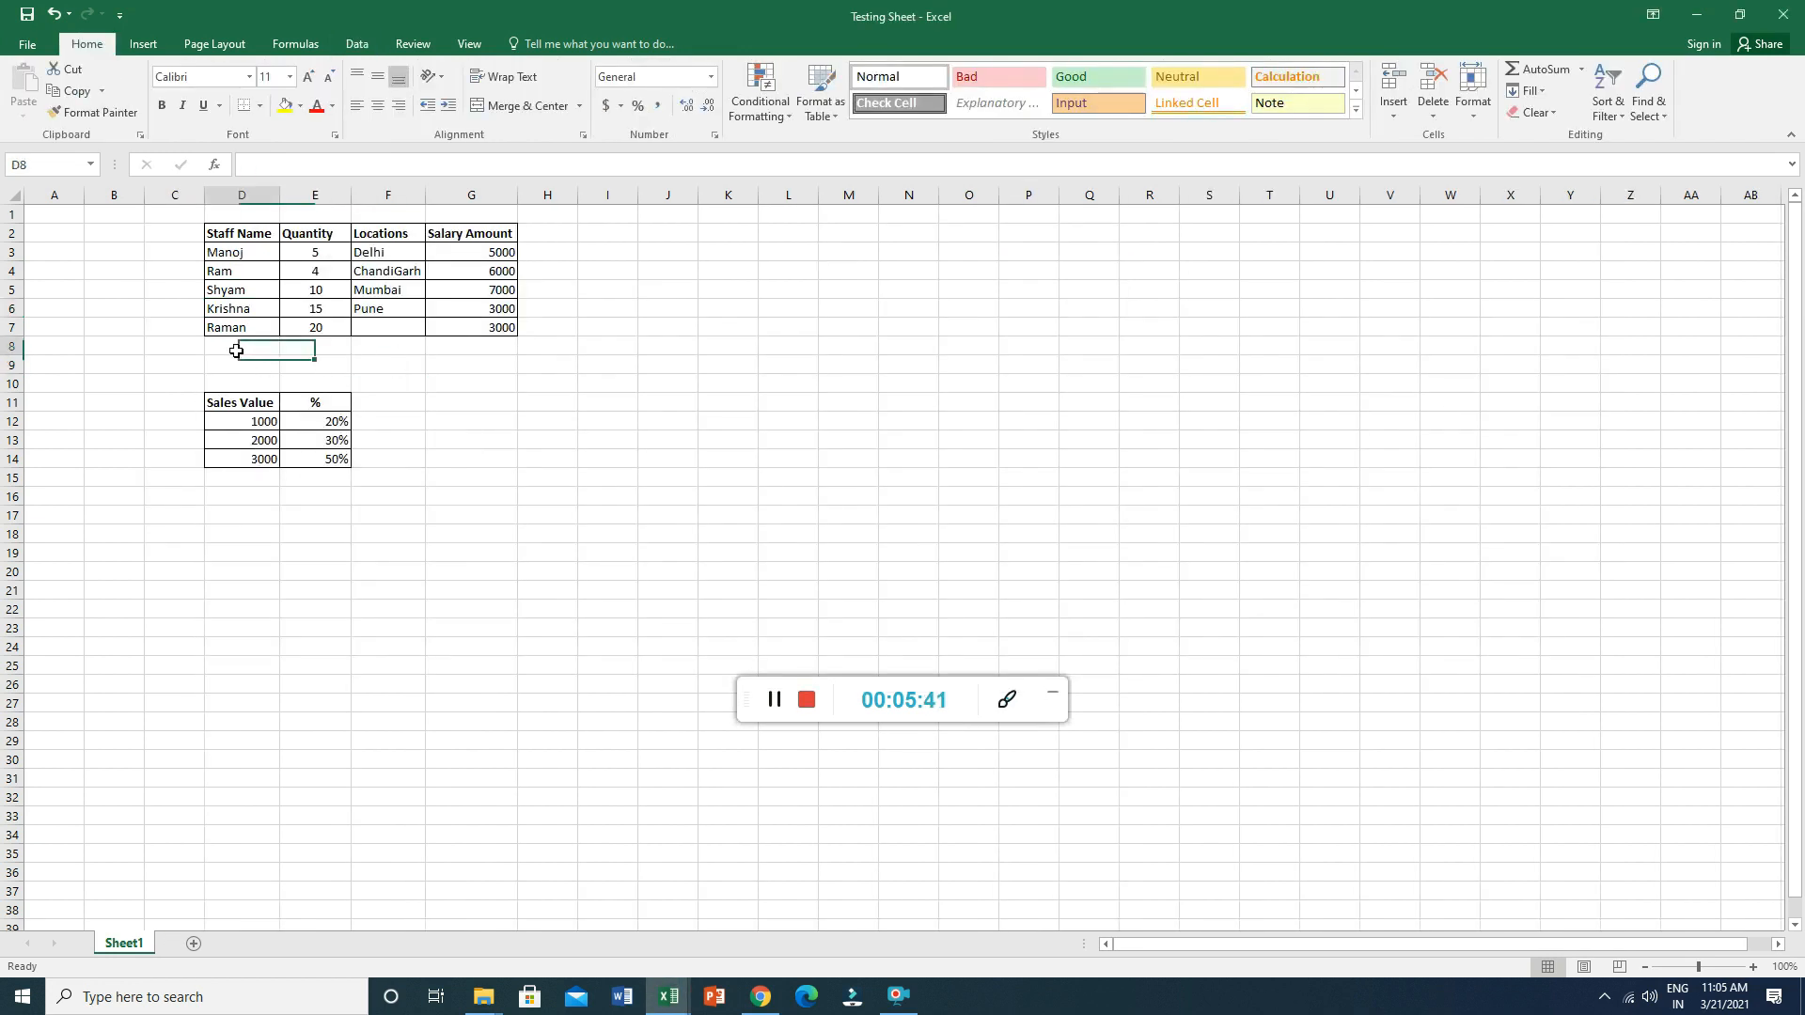
key(alt+Tab)
key(ctrl+c)
key(alt+Tab)
key(ctrl+v)
click(471, 349)
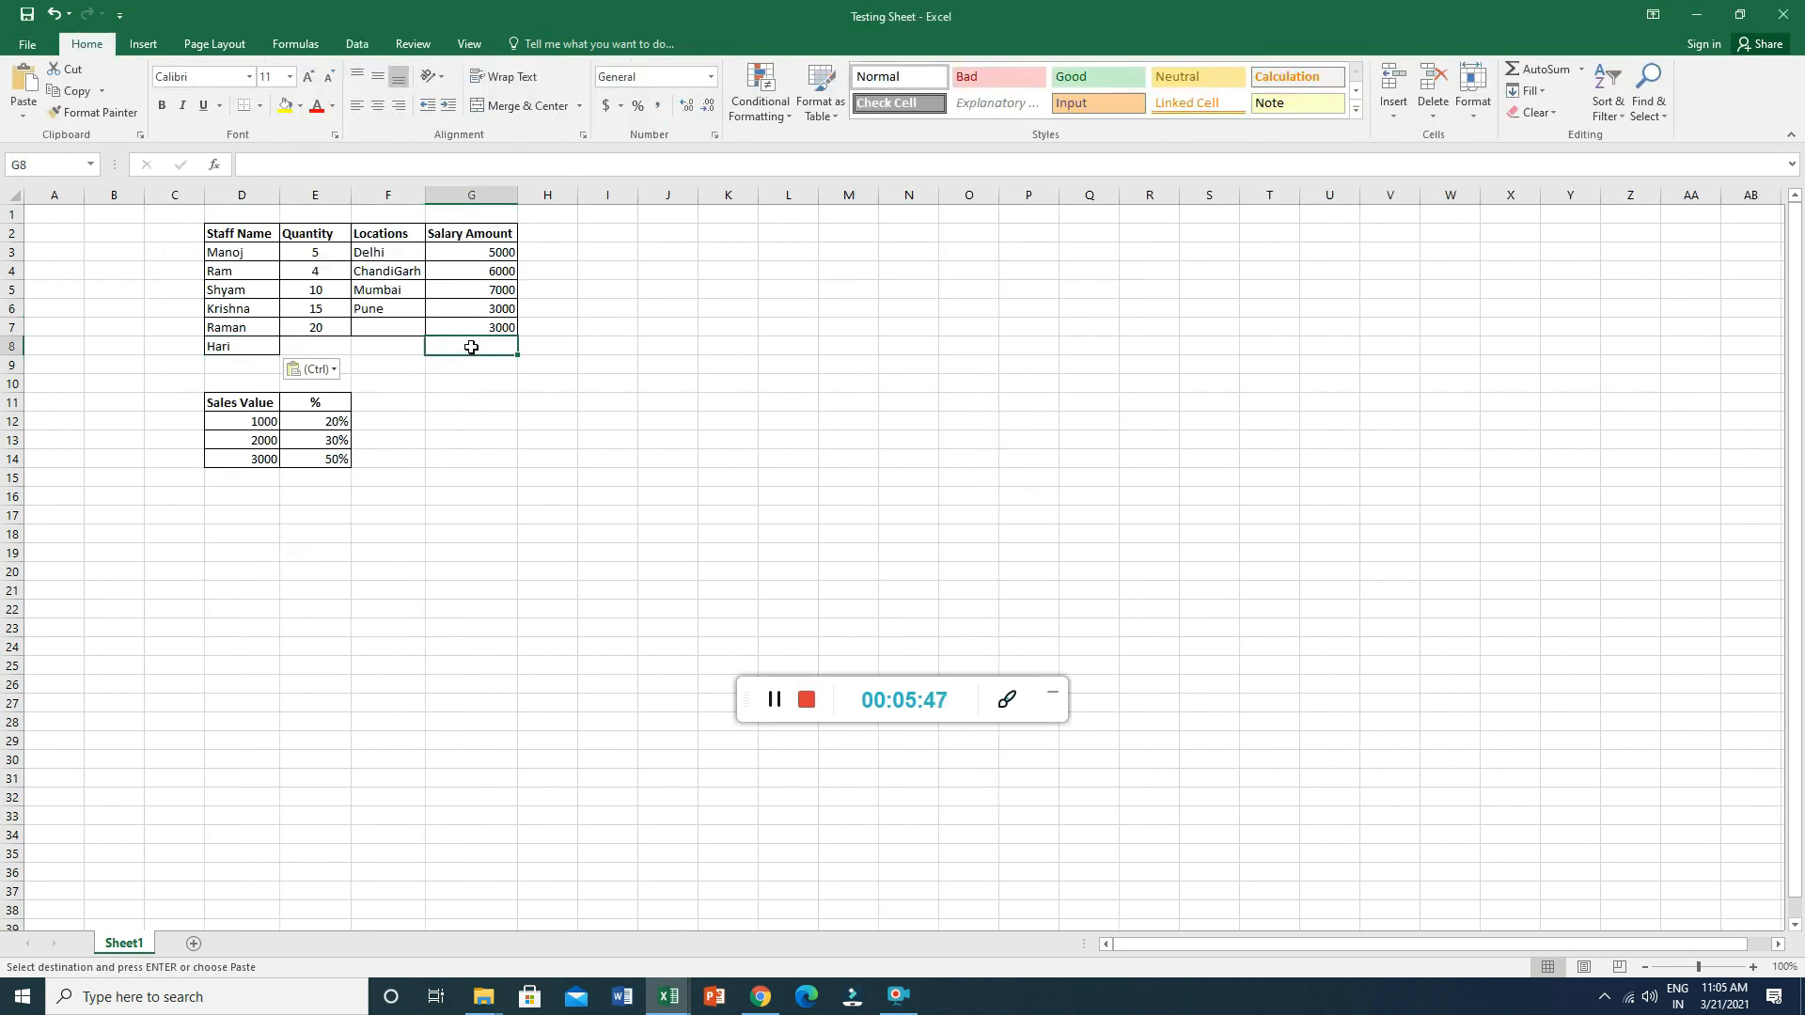
text(10000)
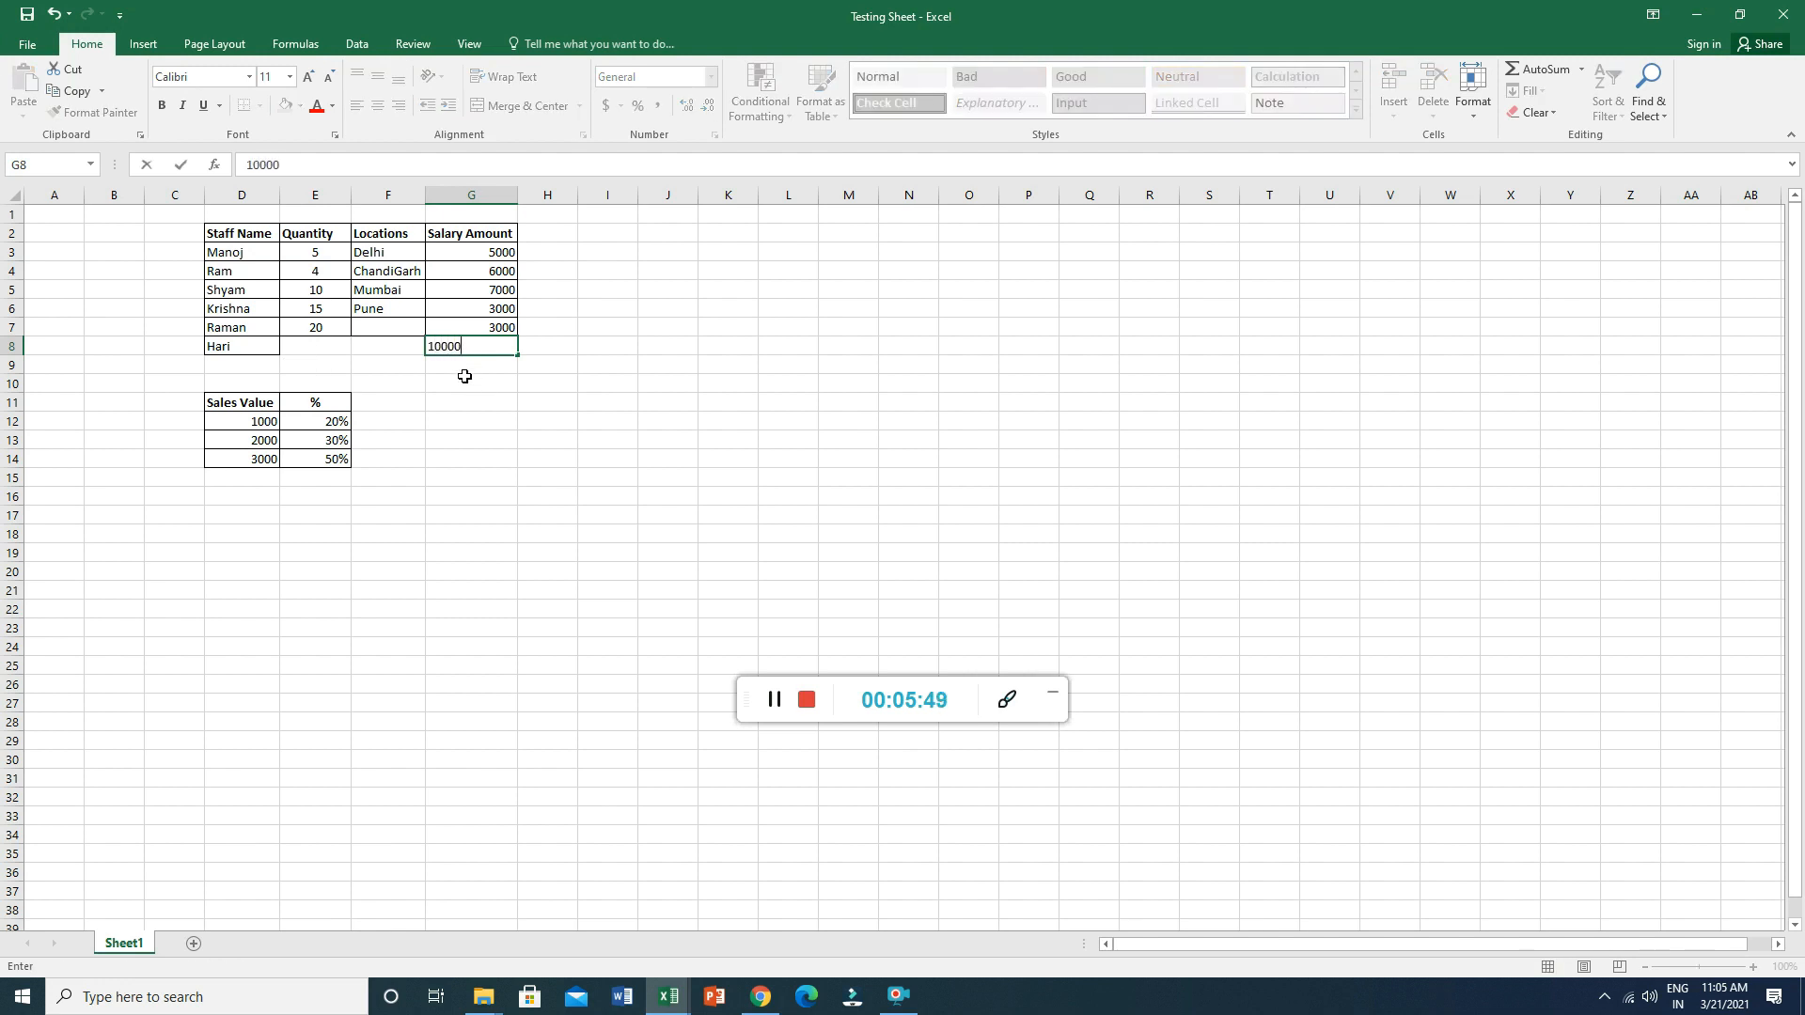
click(464, 376)
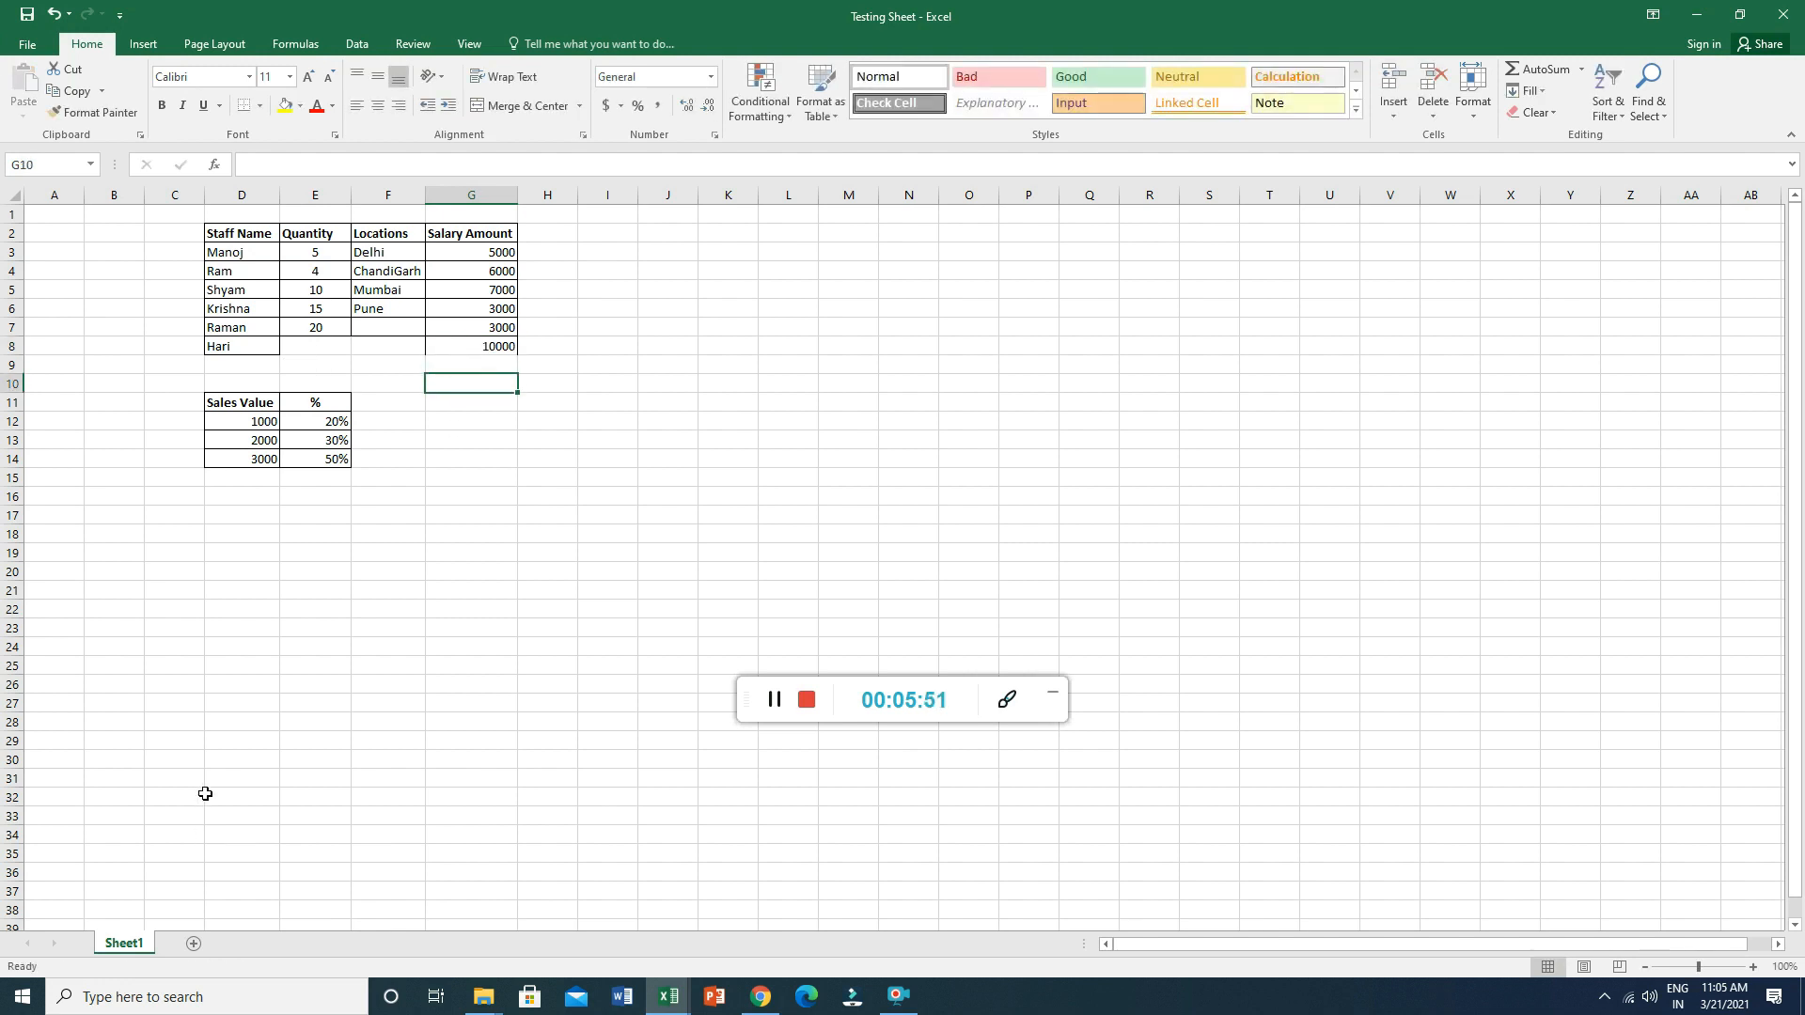
Return to the Excel Formullas workbook and change the table range in the D3 lookup formula to the whole columns $D:$G.
key(alt+Tab)
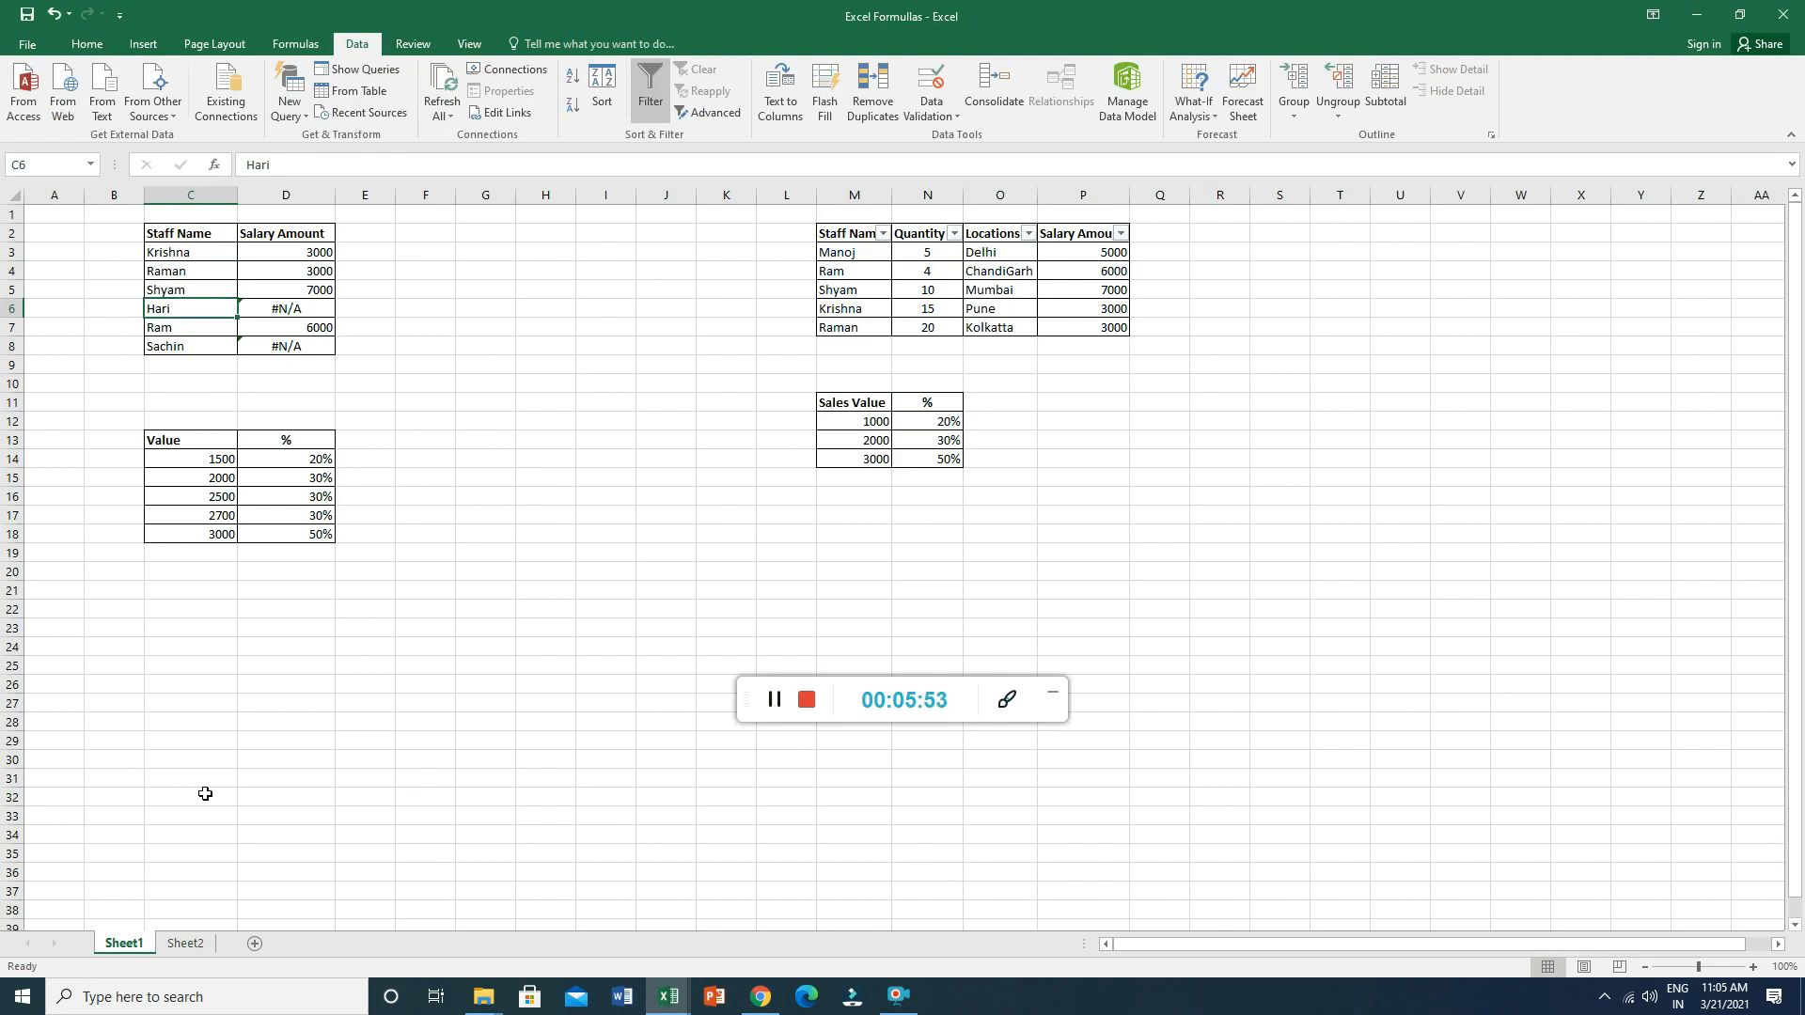
click(294, 310)
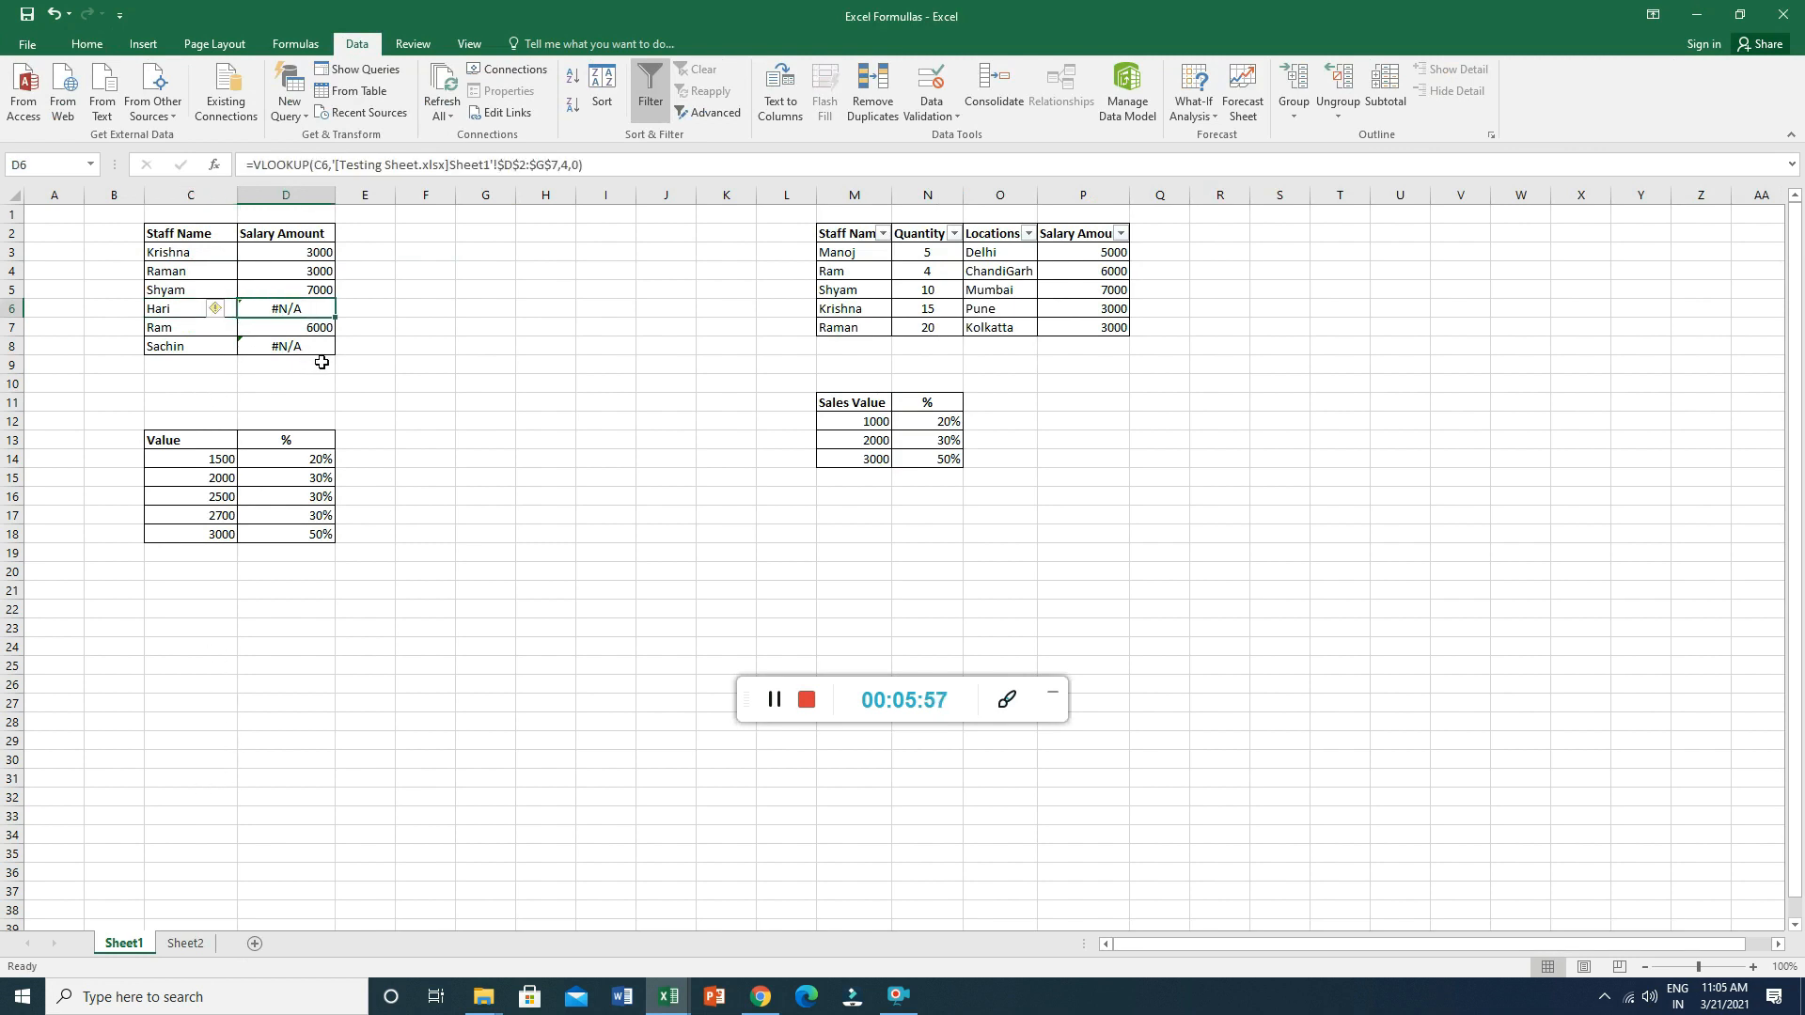
click(309, 250)
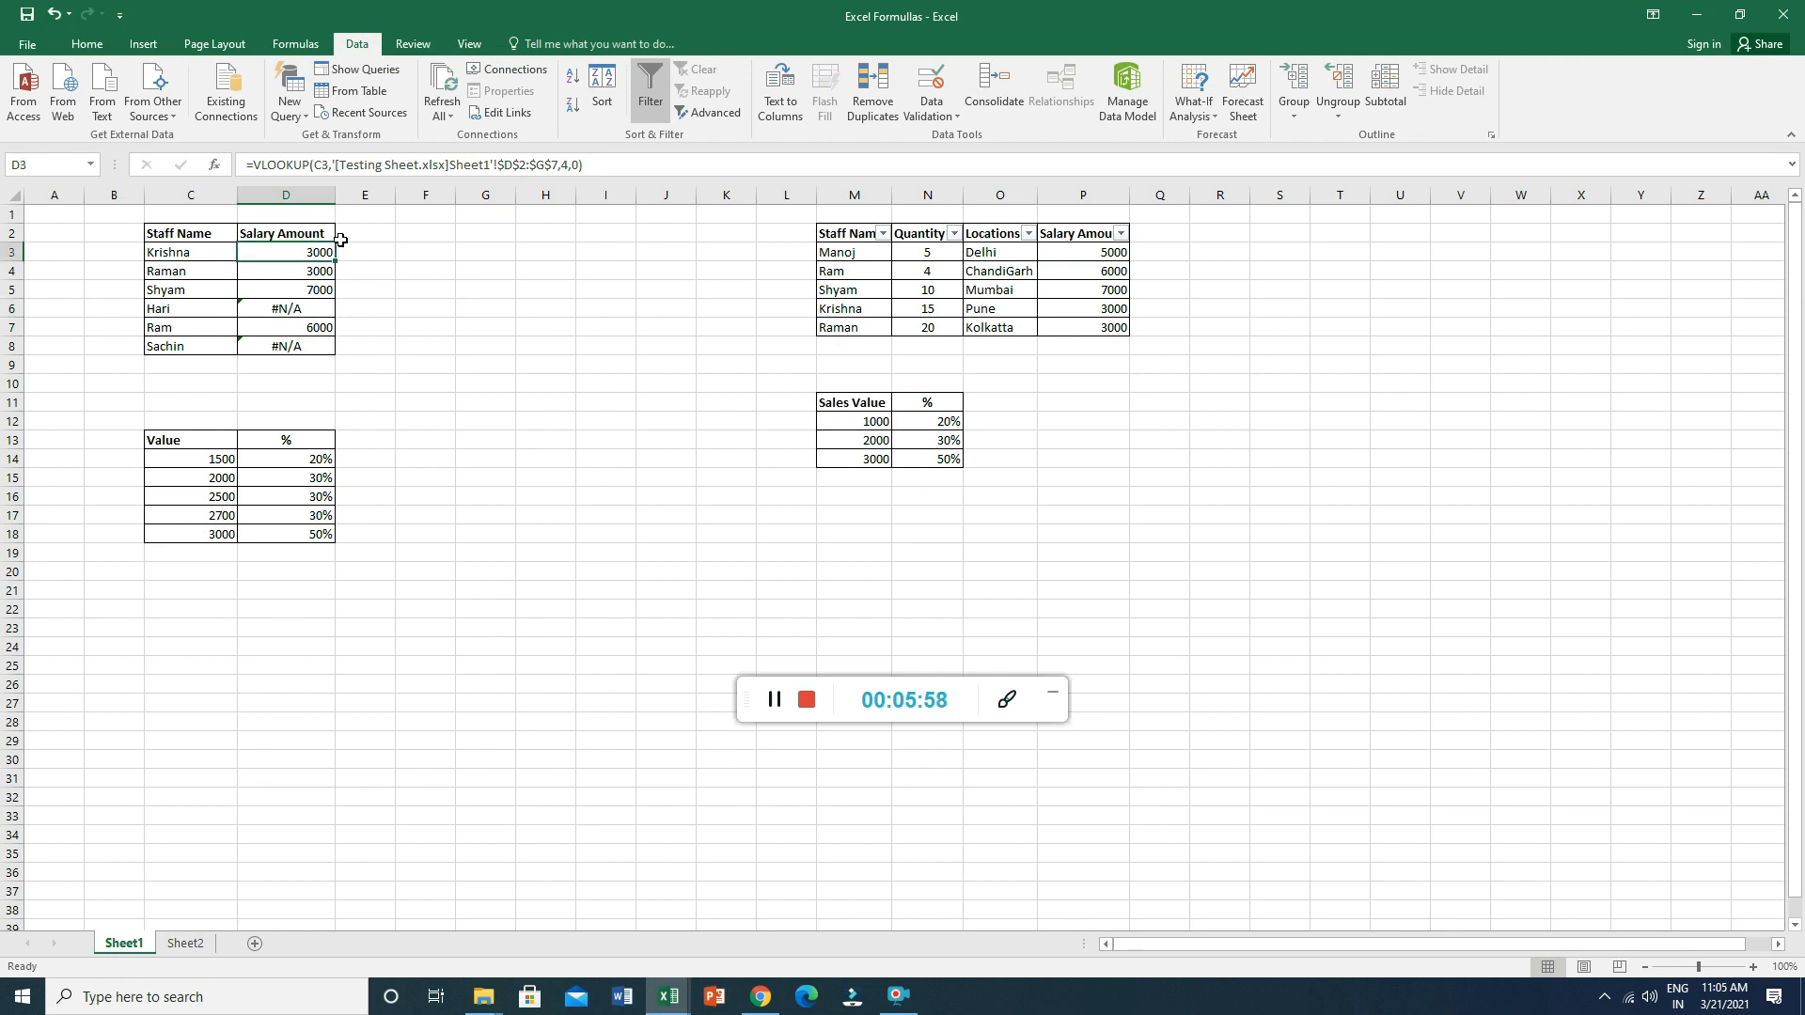
click(554, 165)
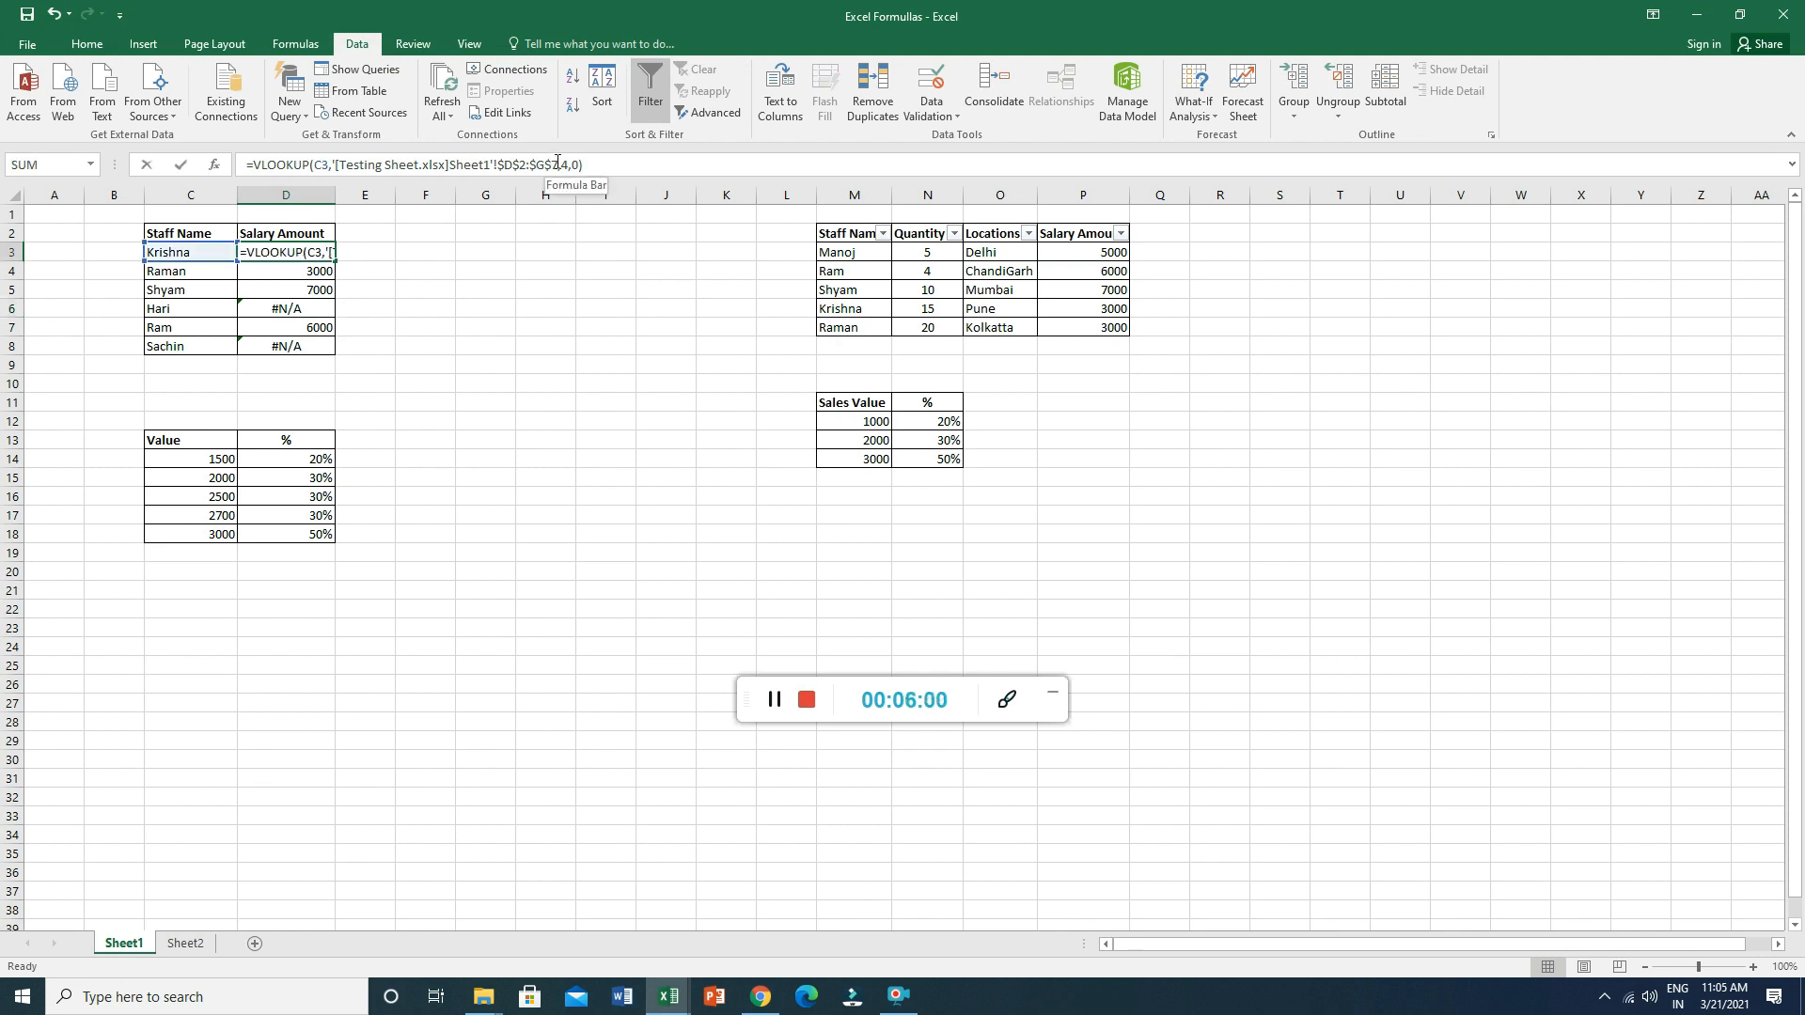
key(BackSpace)
key(BackSpace)
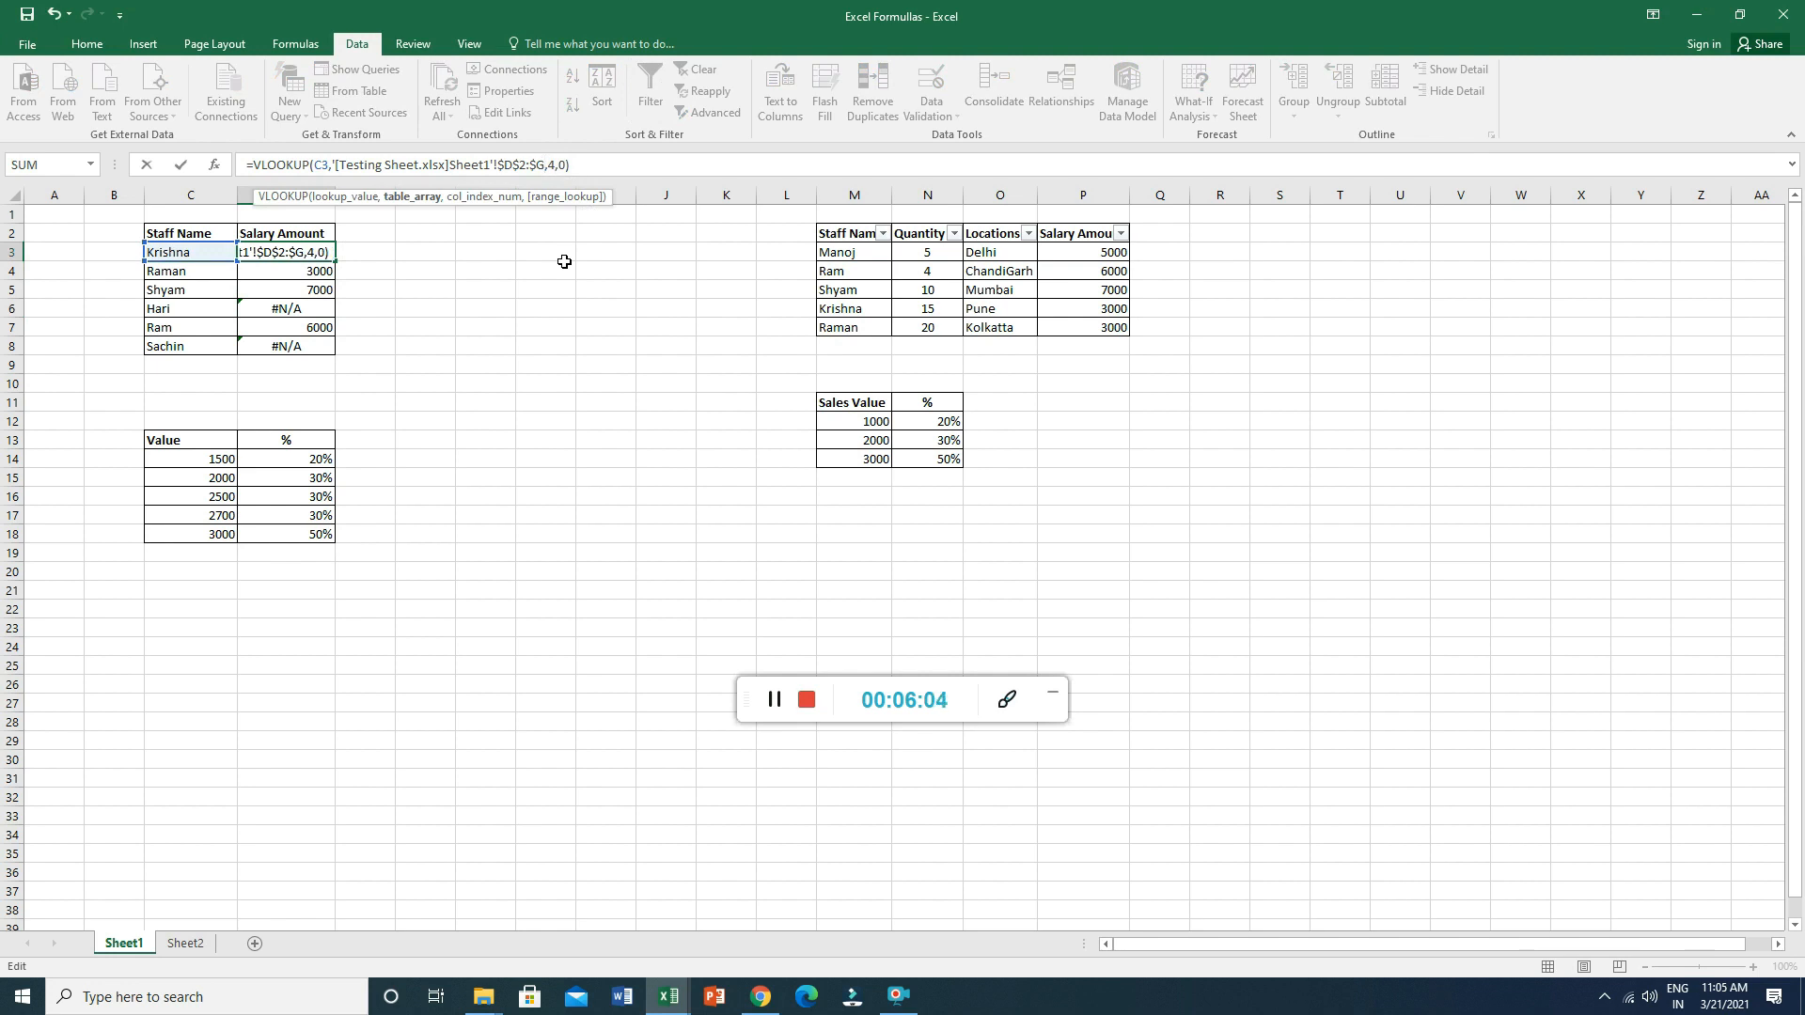
key(BackSpace)
key(Return)
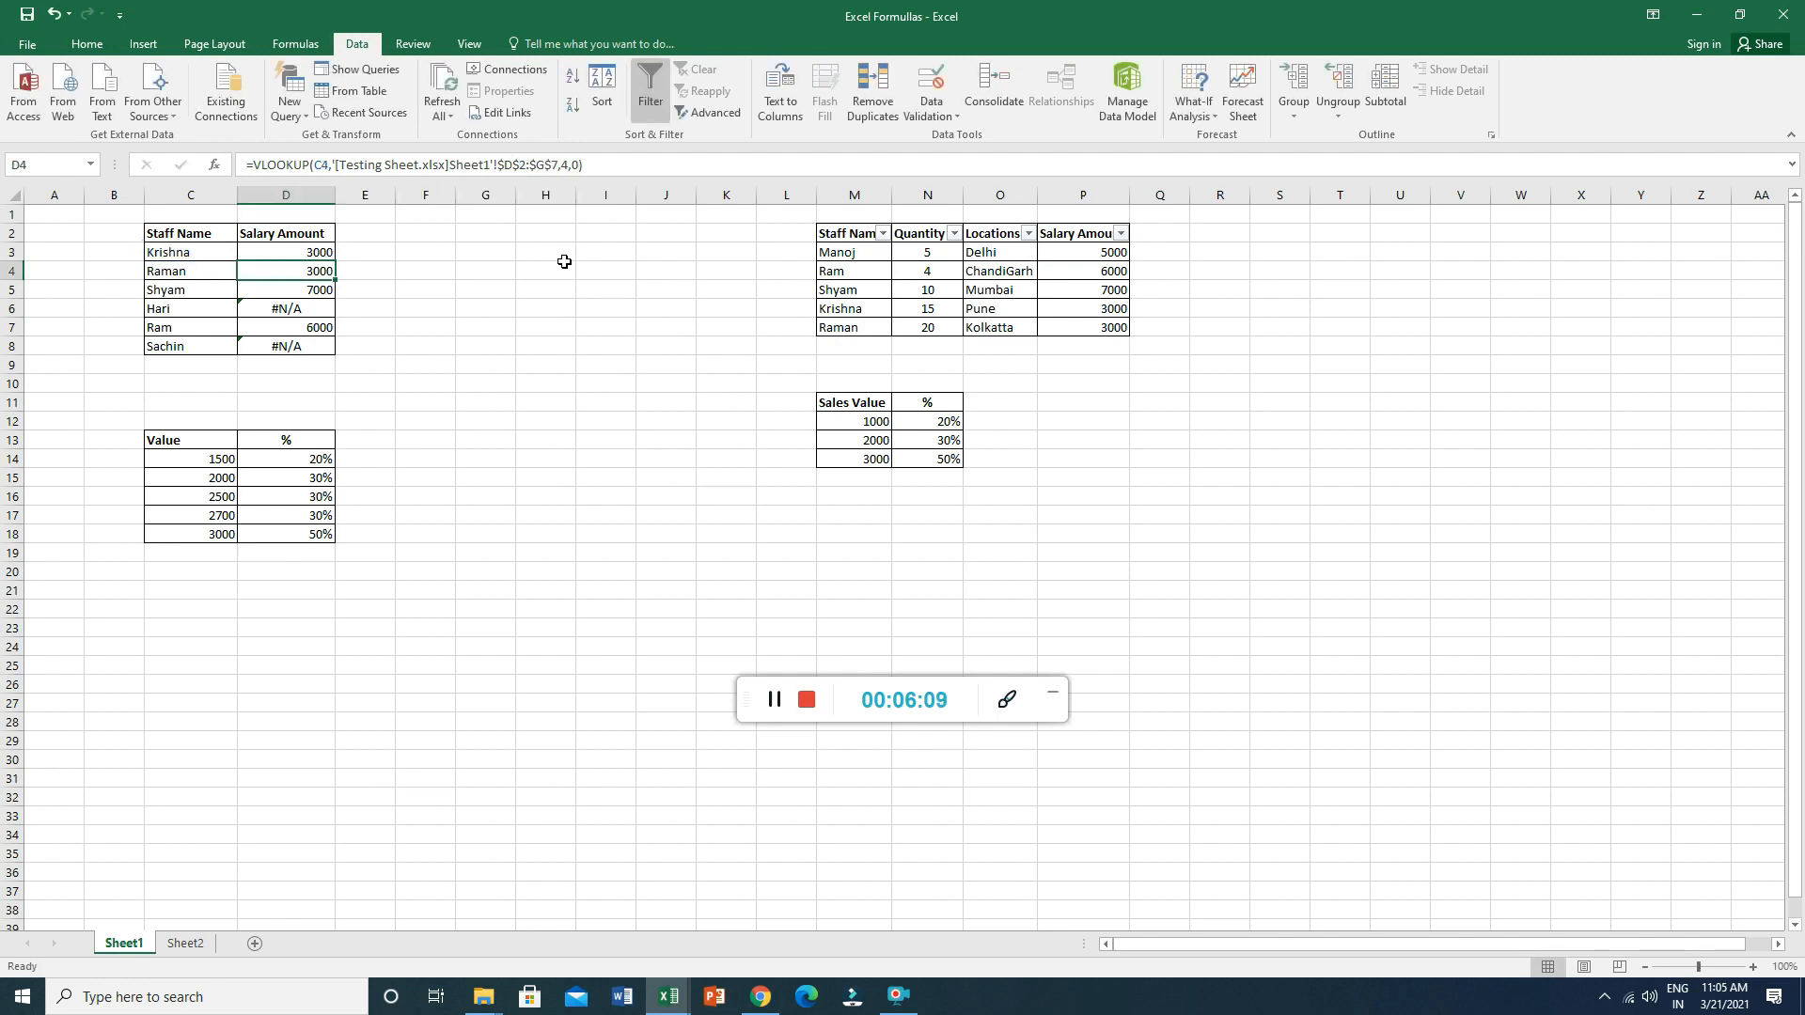
Fill the whole-column lookup formula from D3 down through D8 and inspect the copied formula in D6.
click(260, 252)
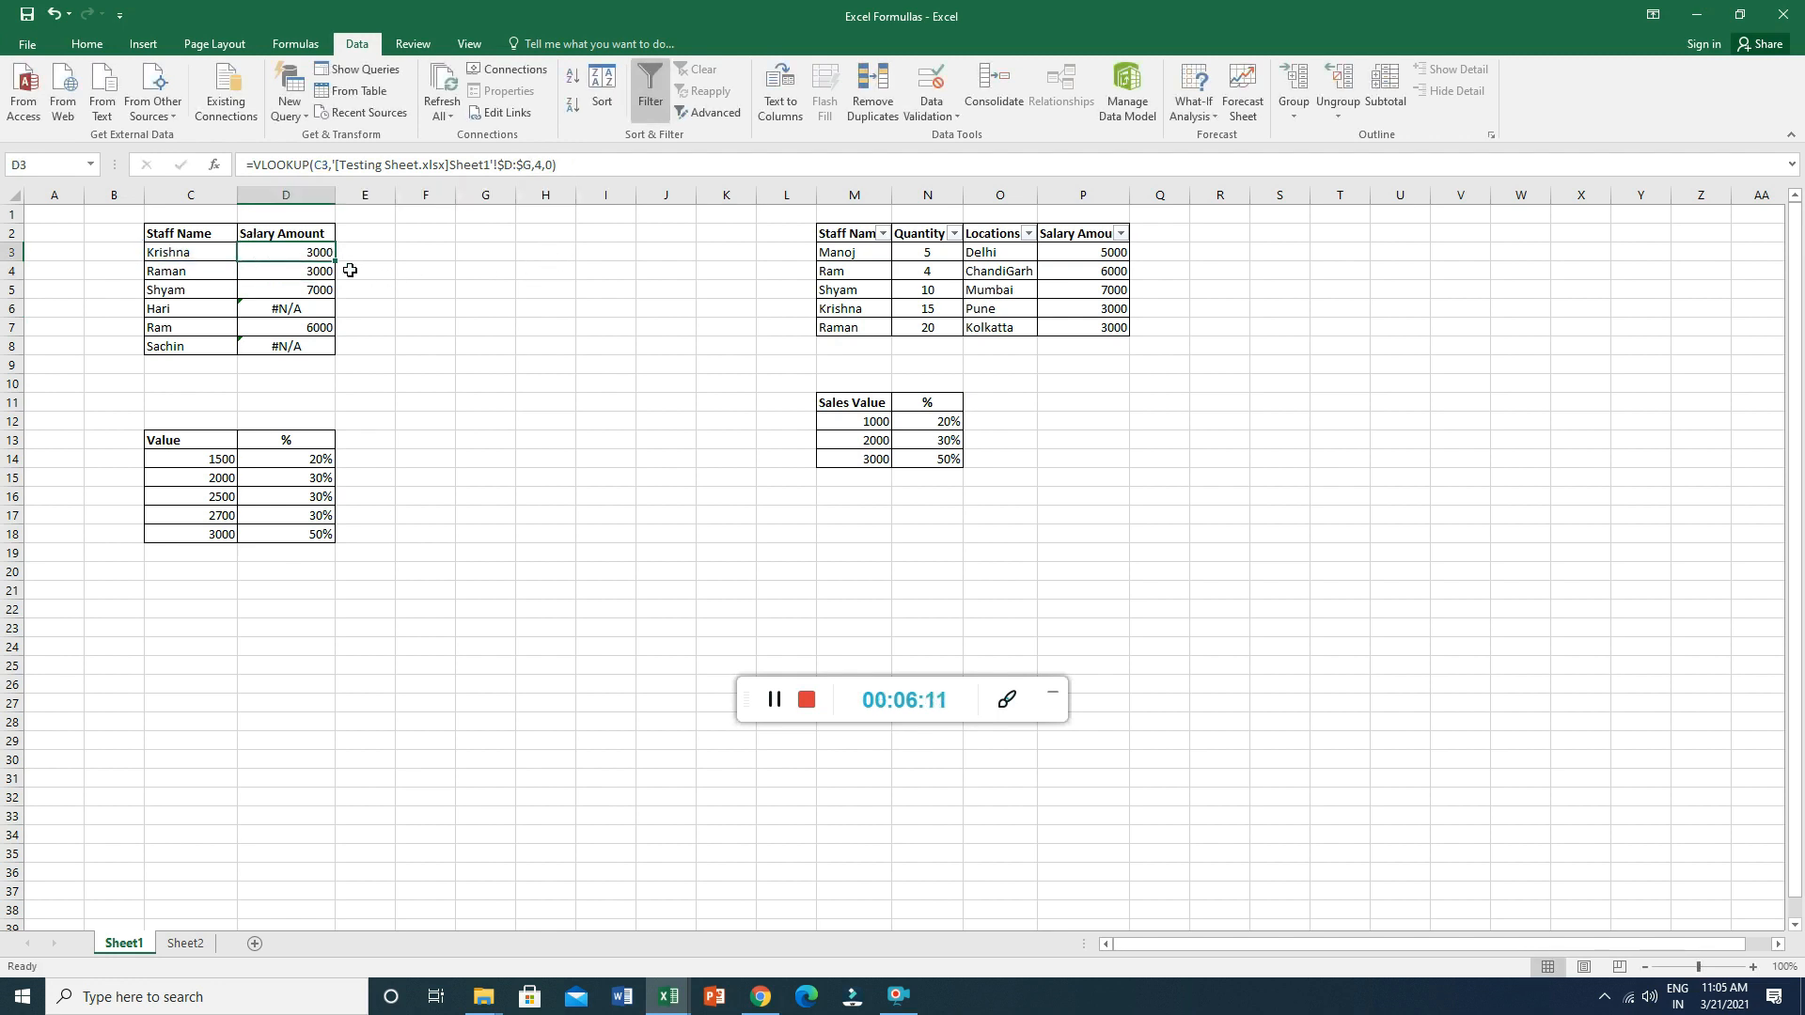
drag(339, 263, 347, 350)
click(295, 306)
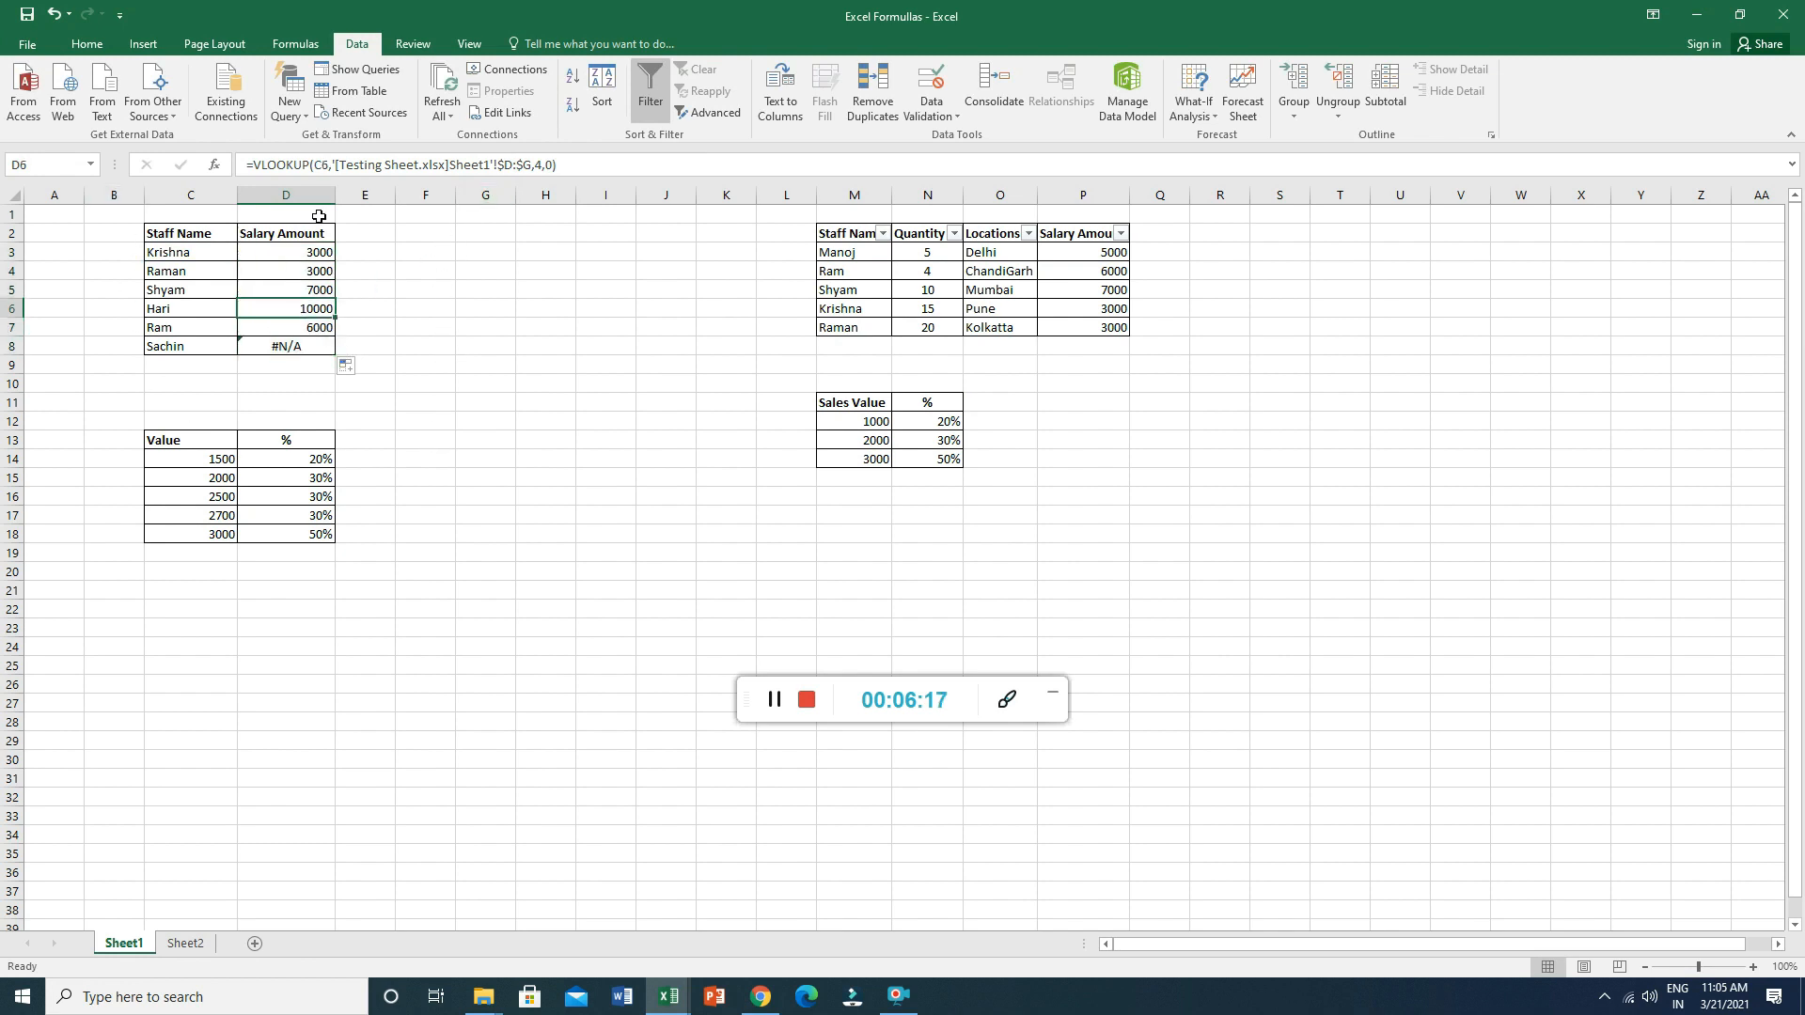
click(244, 164)
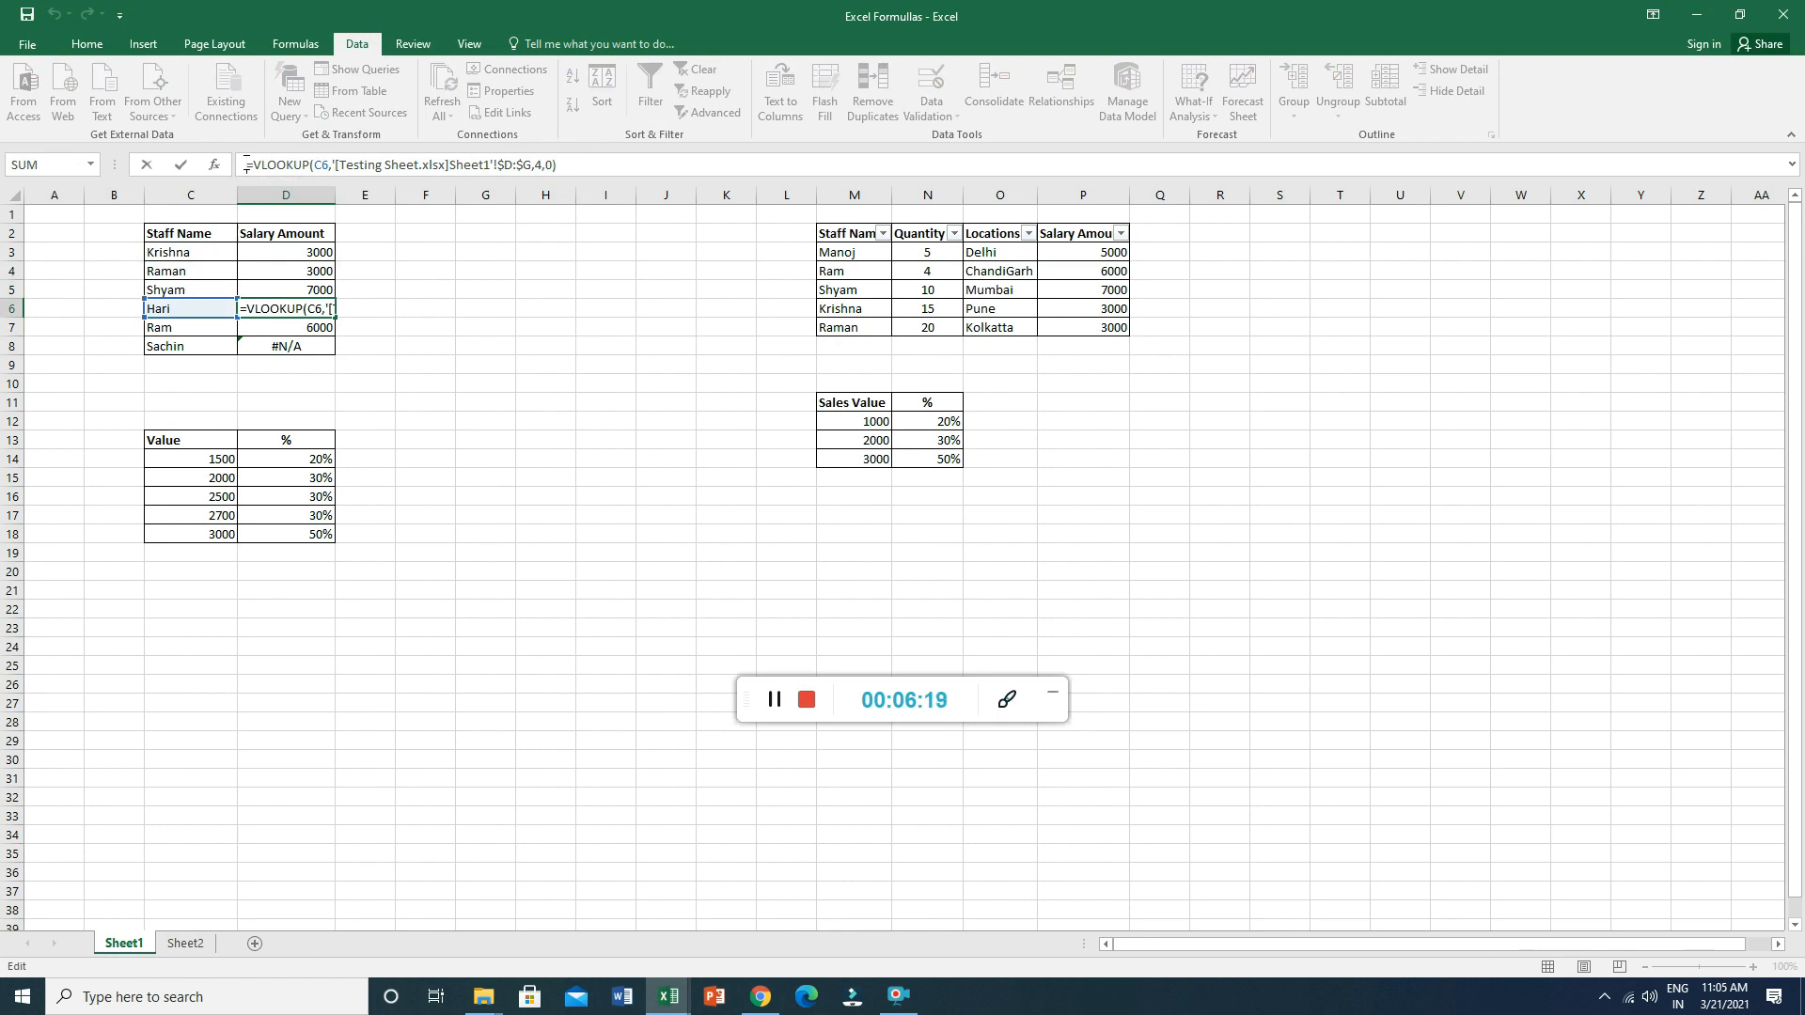
key(Escape)
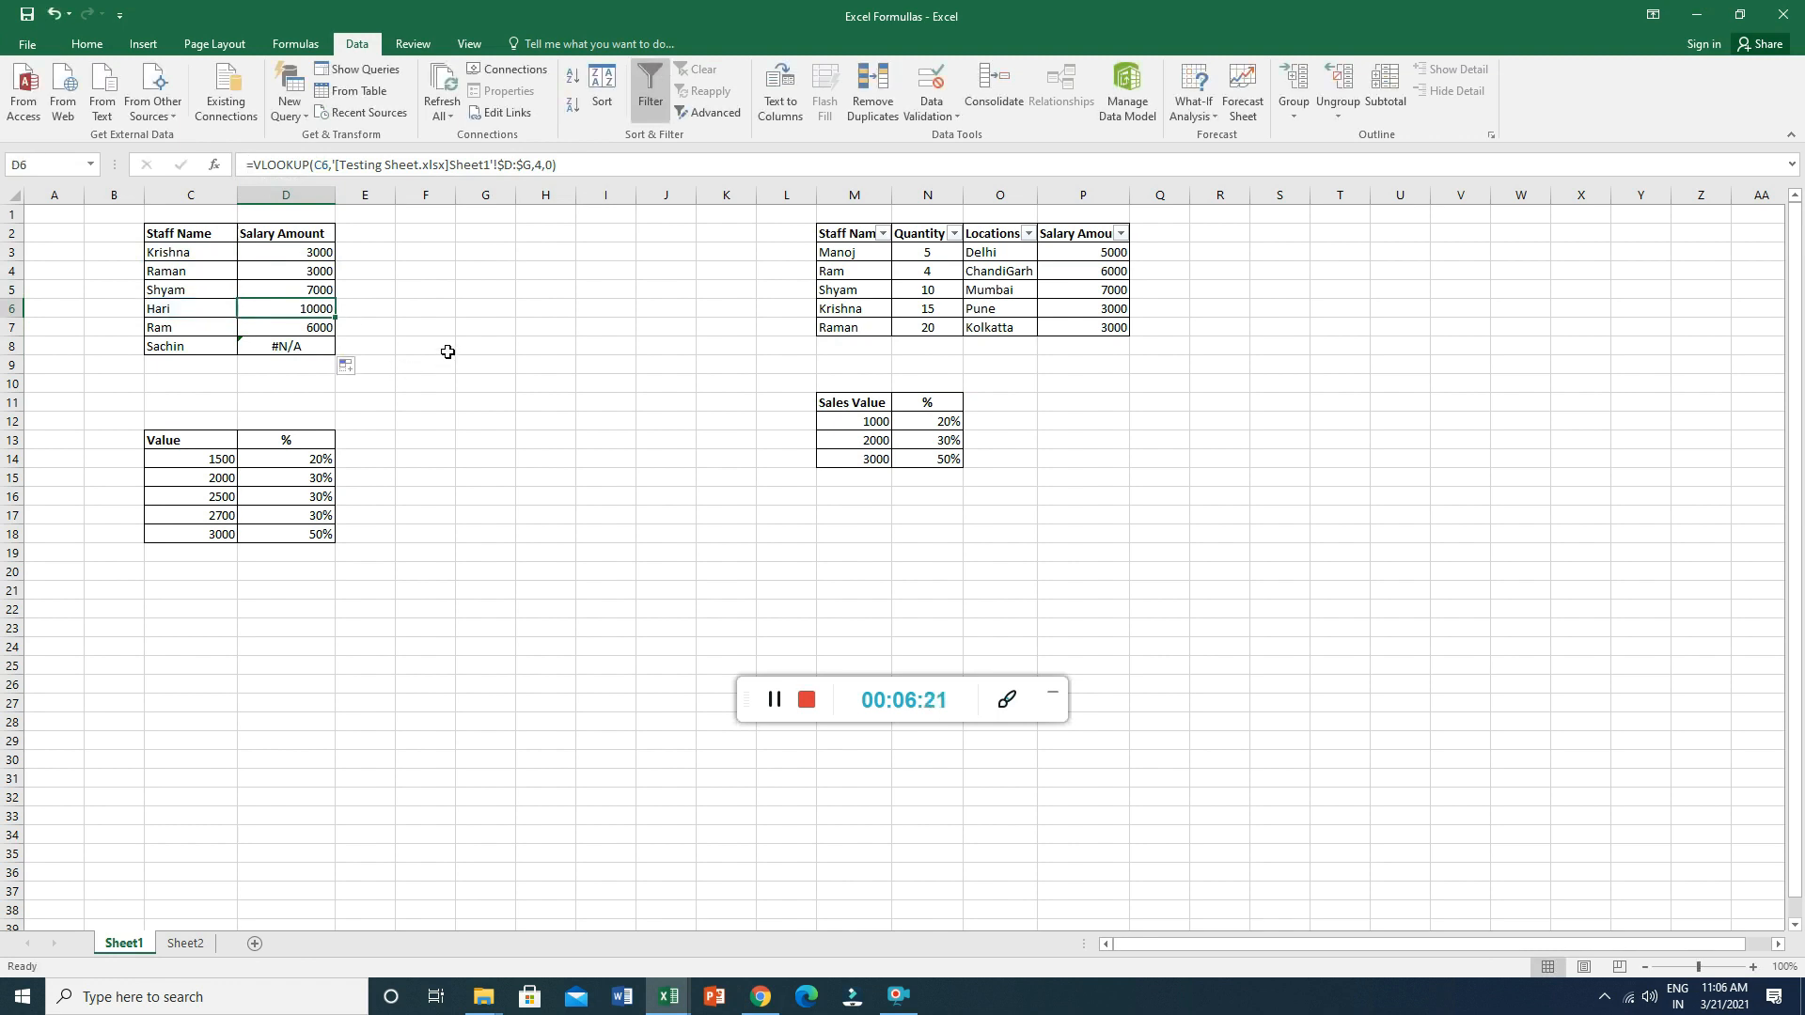
Copy the staff name from C8 into D9 of the Testing Sheet workbook and enter 15000 as its salary in G9.
key(alt+Tab)
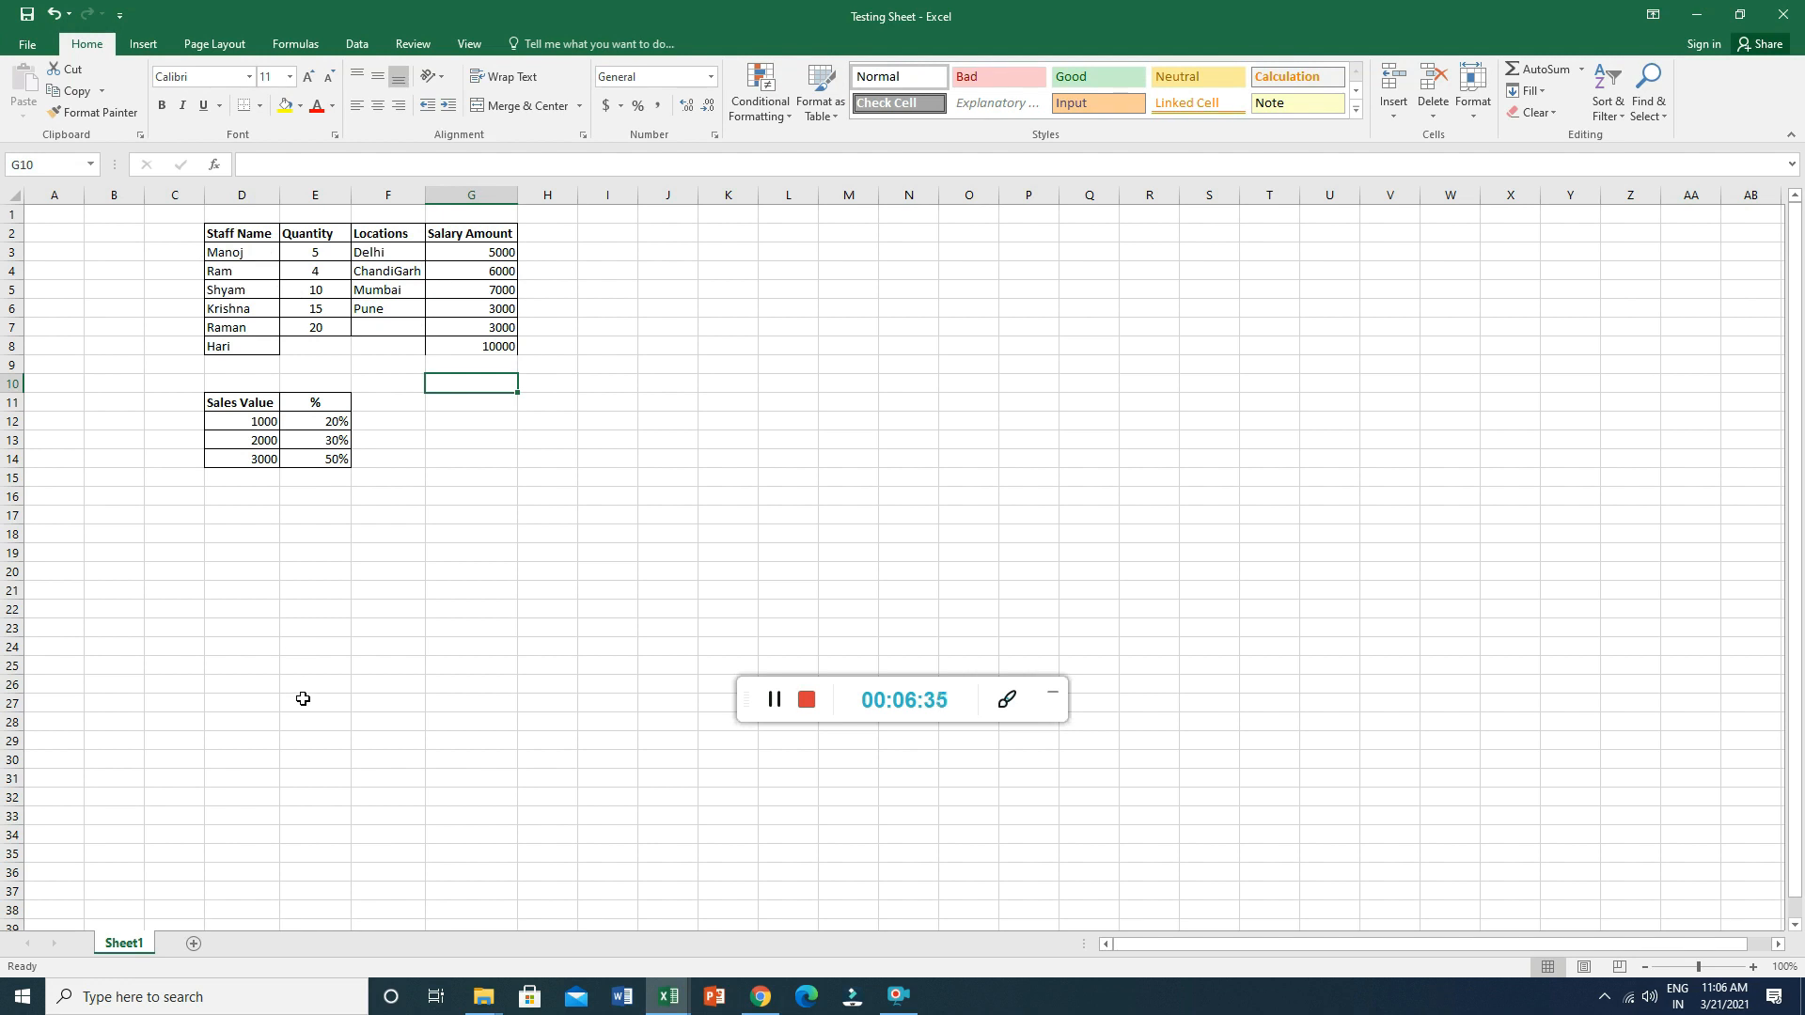
key(ctrl+Tab)
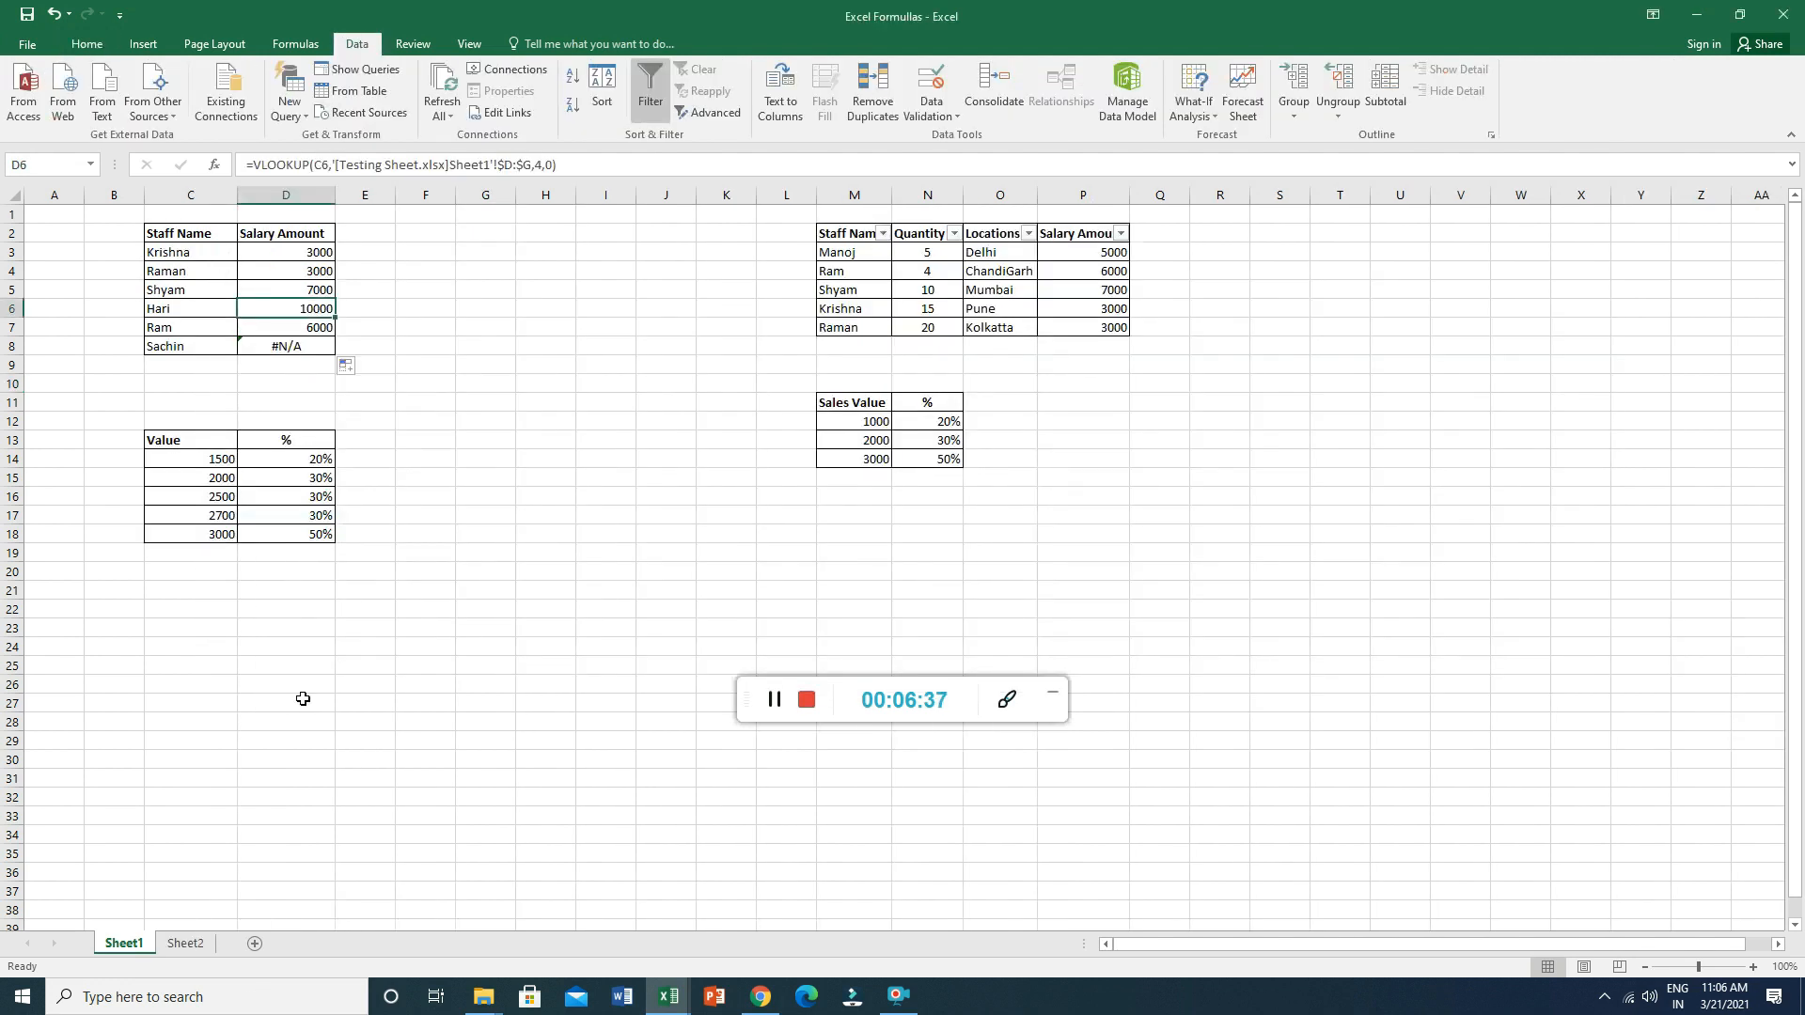
click(198, 342)
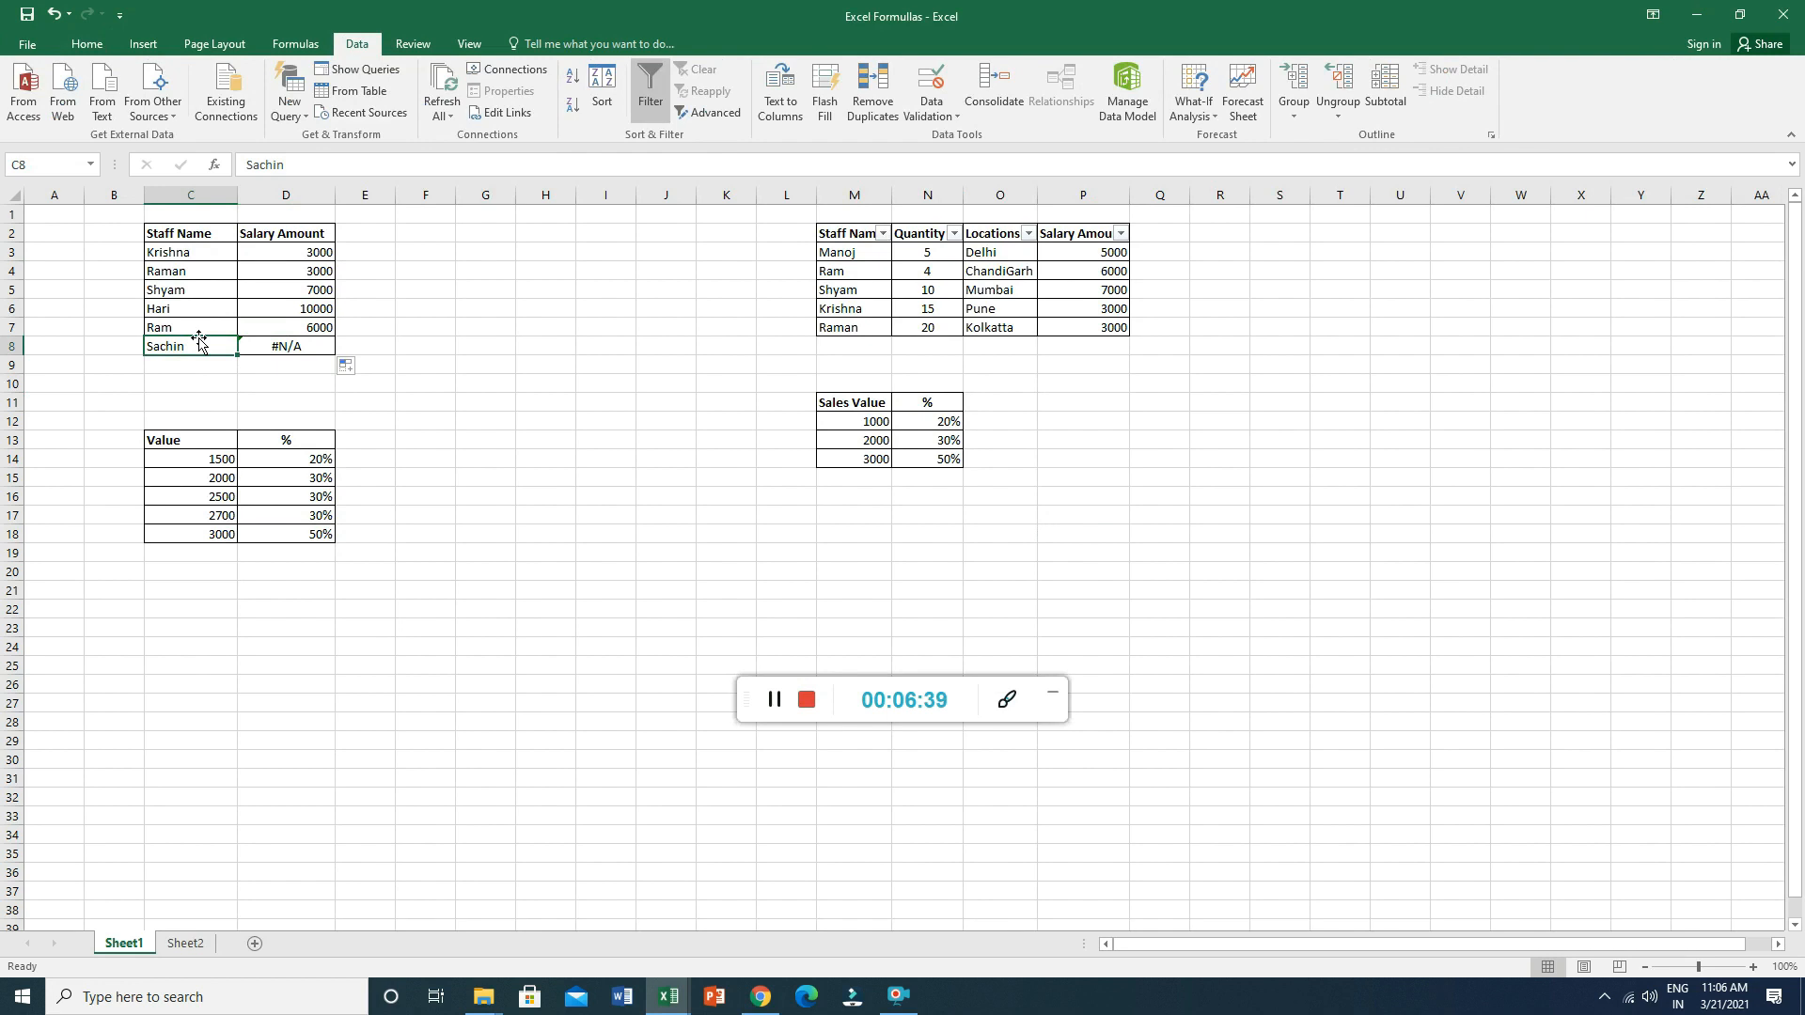
key(ctrl+c)
key(ctrl+Tab)
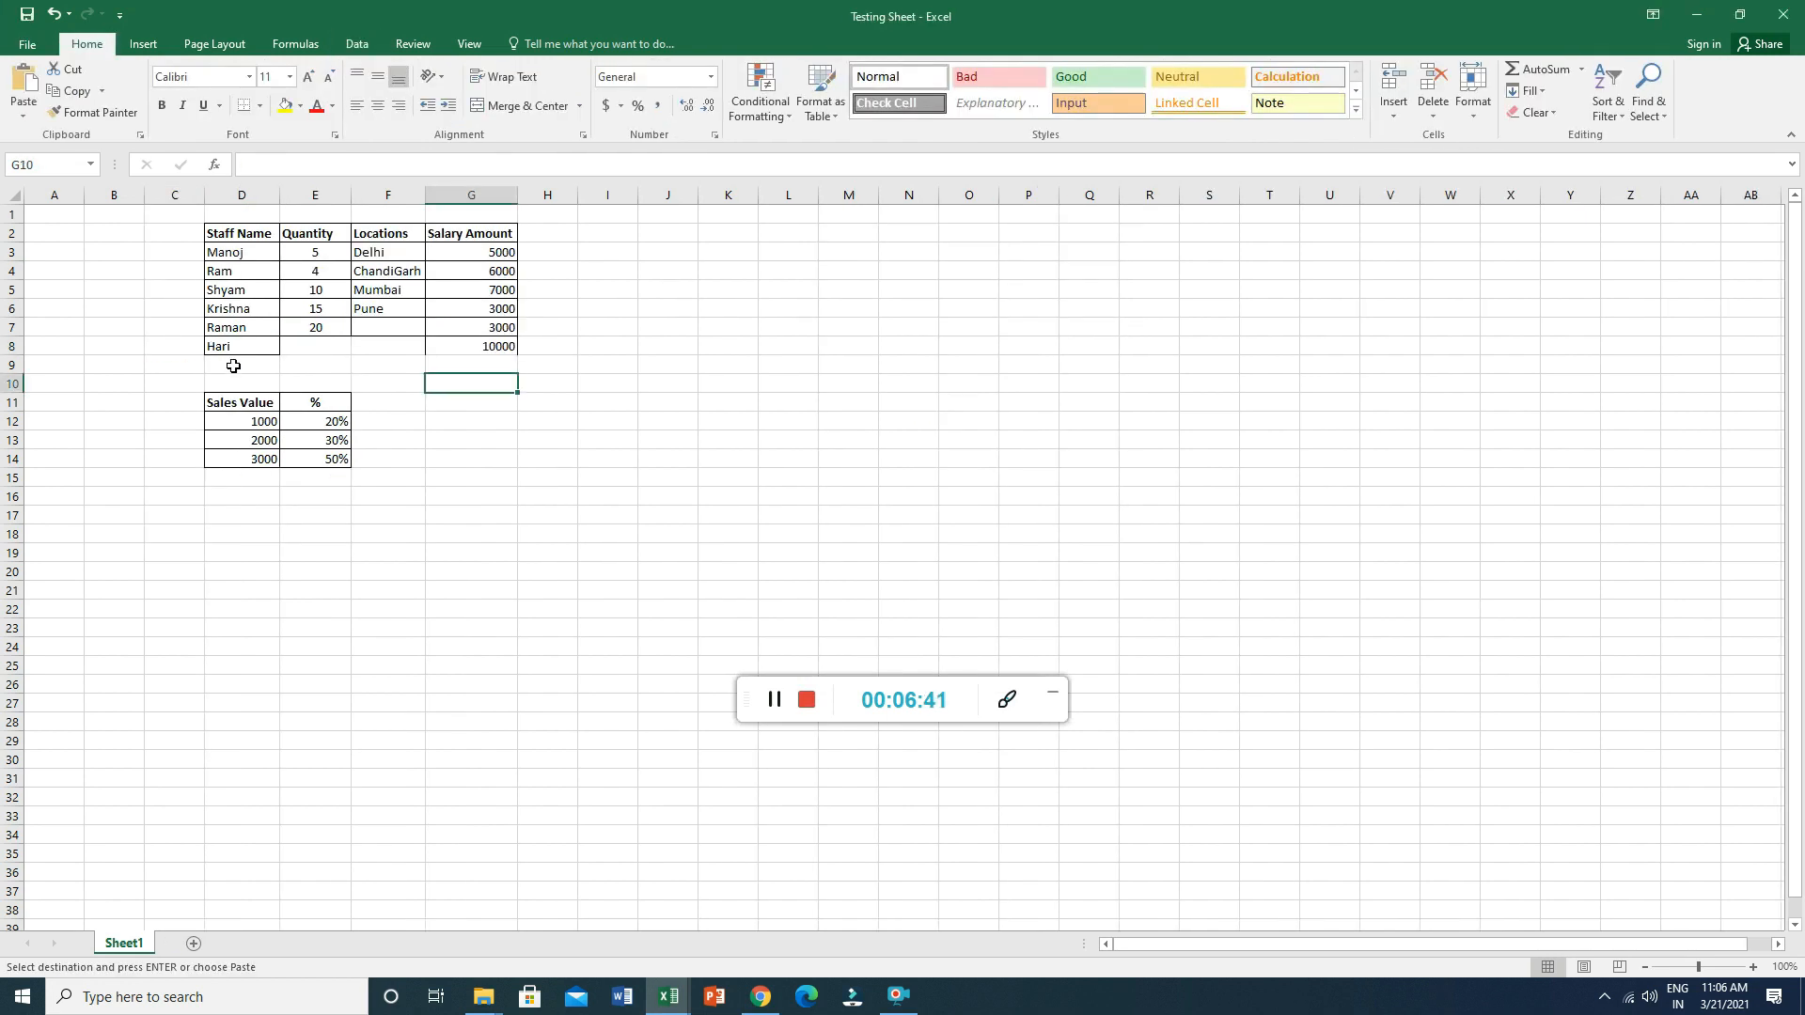
click(237, 363)
key(ctrl+v)
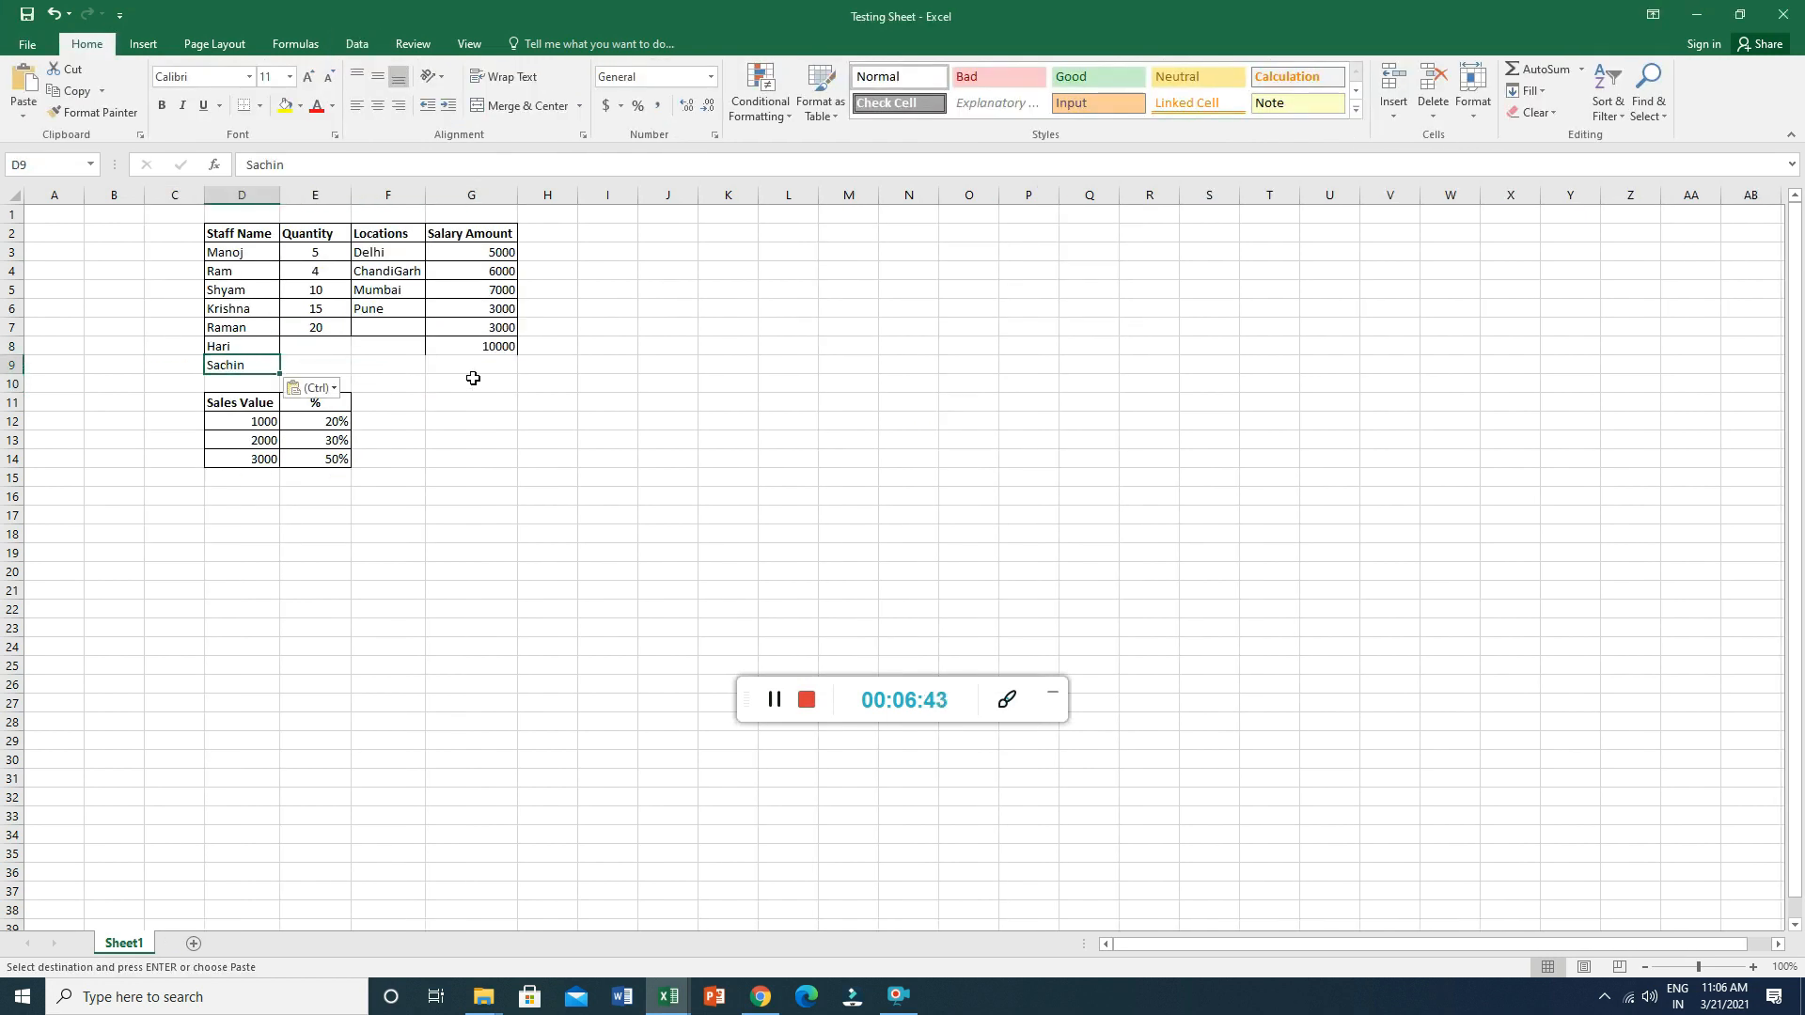
click(478, 374)
text(15000)
click(479, 402)
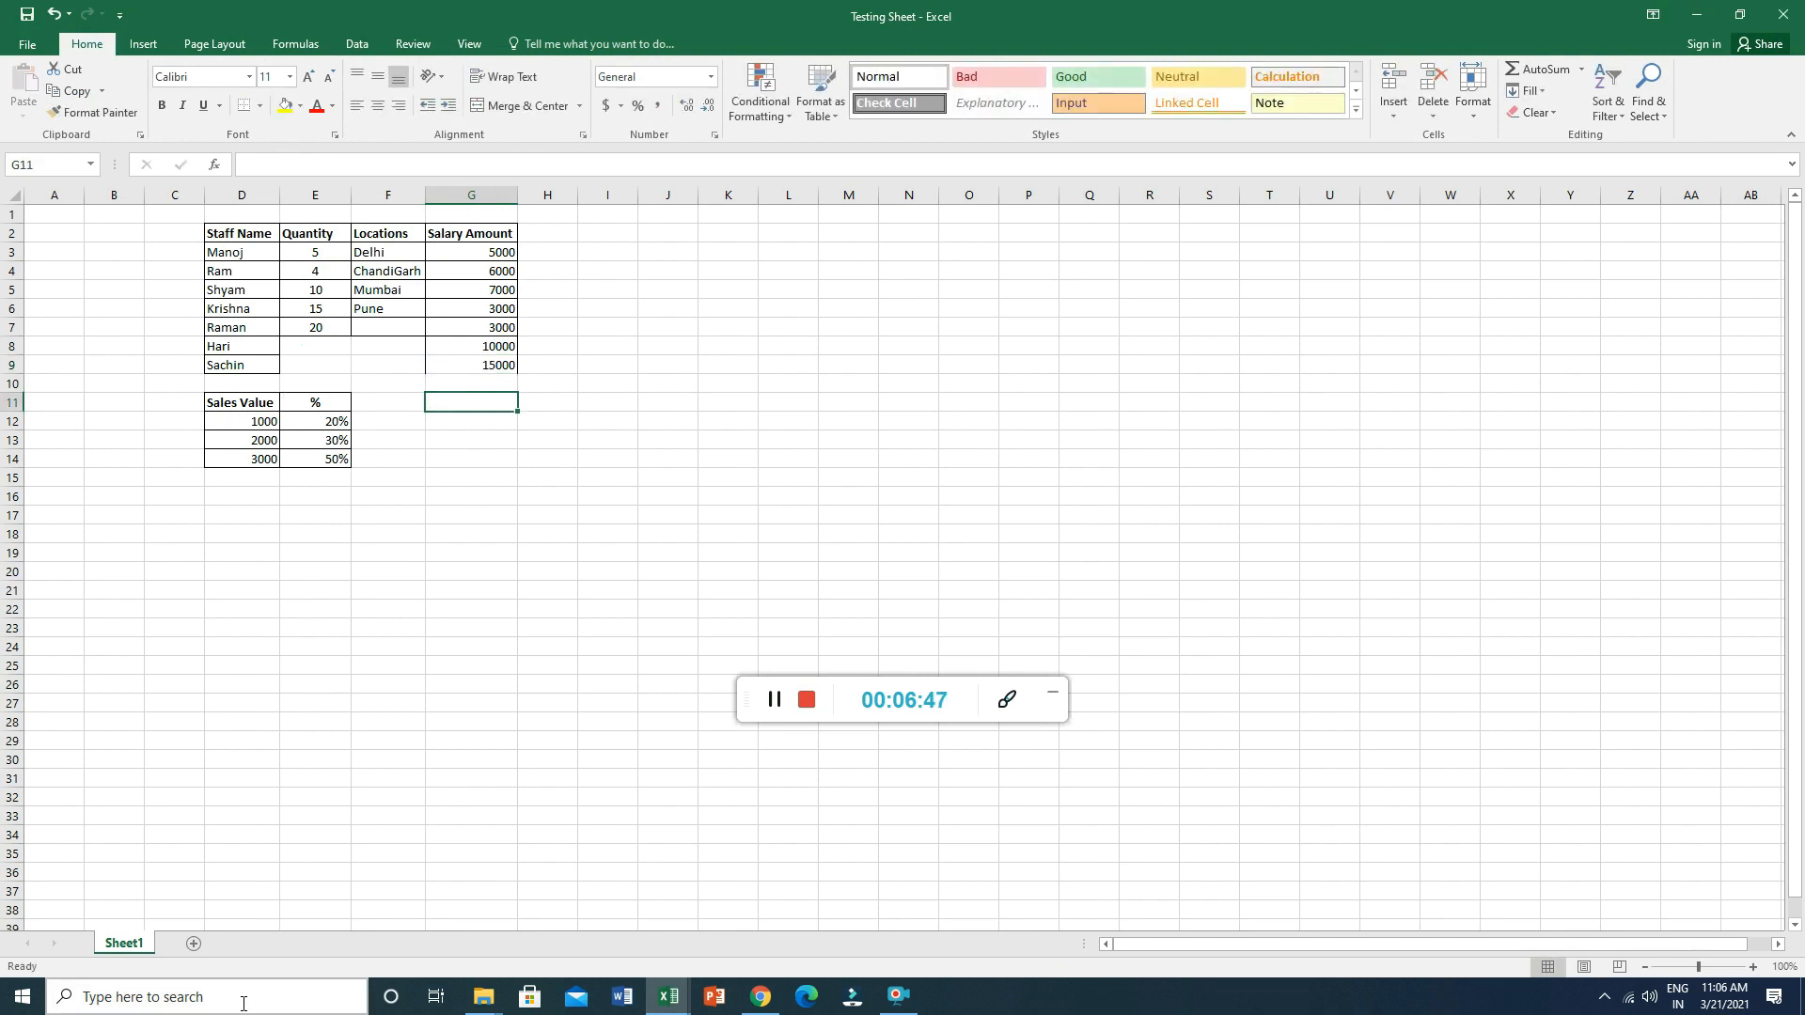
Return to the Excel Formullas workbook and compare the D3 lookup formula and its results with the salary table in the Testing Sheet workbook.
key(alt+Tab)
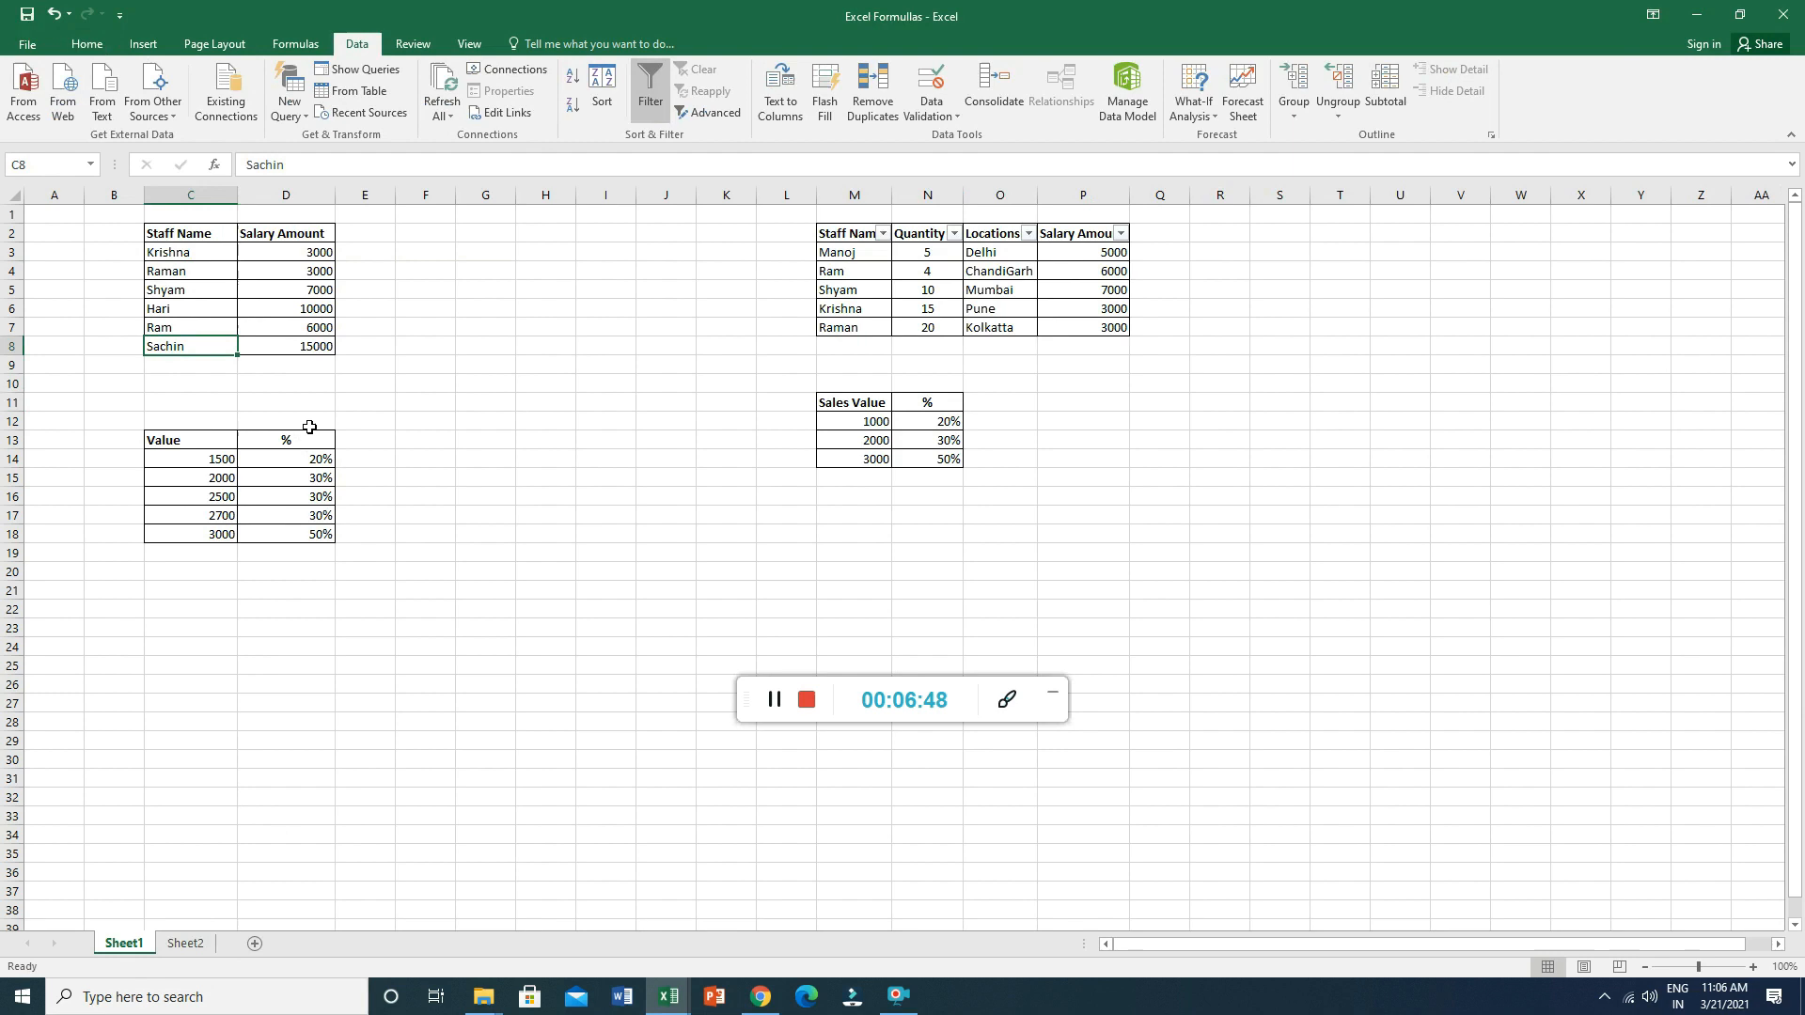
click(282, 368)
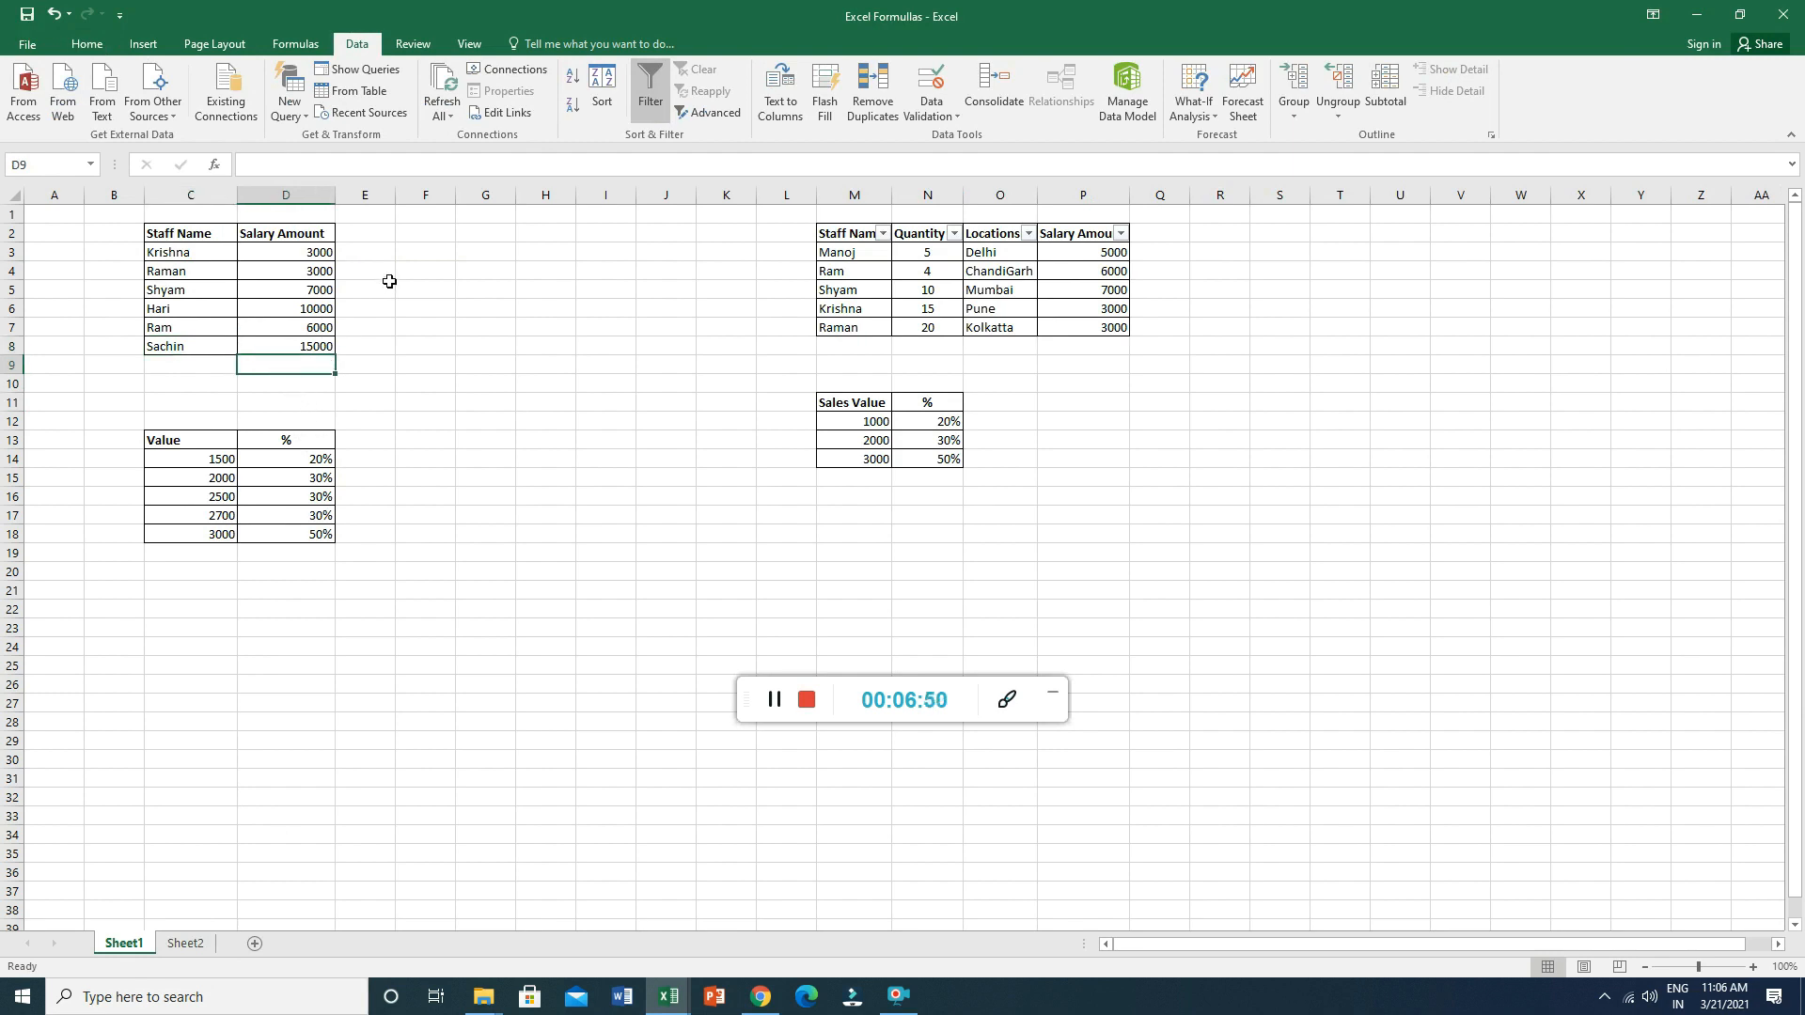
drag(389, 283, 391, 276)
click(376, 253)
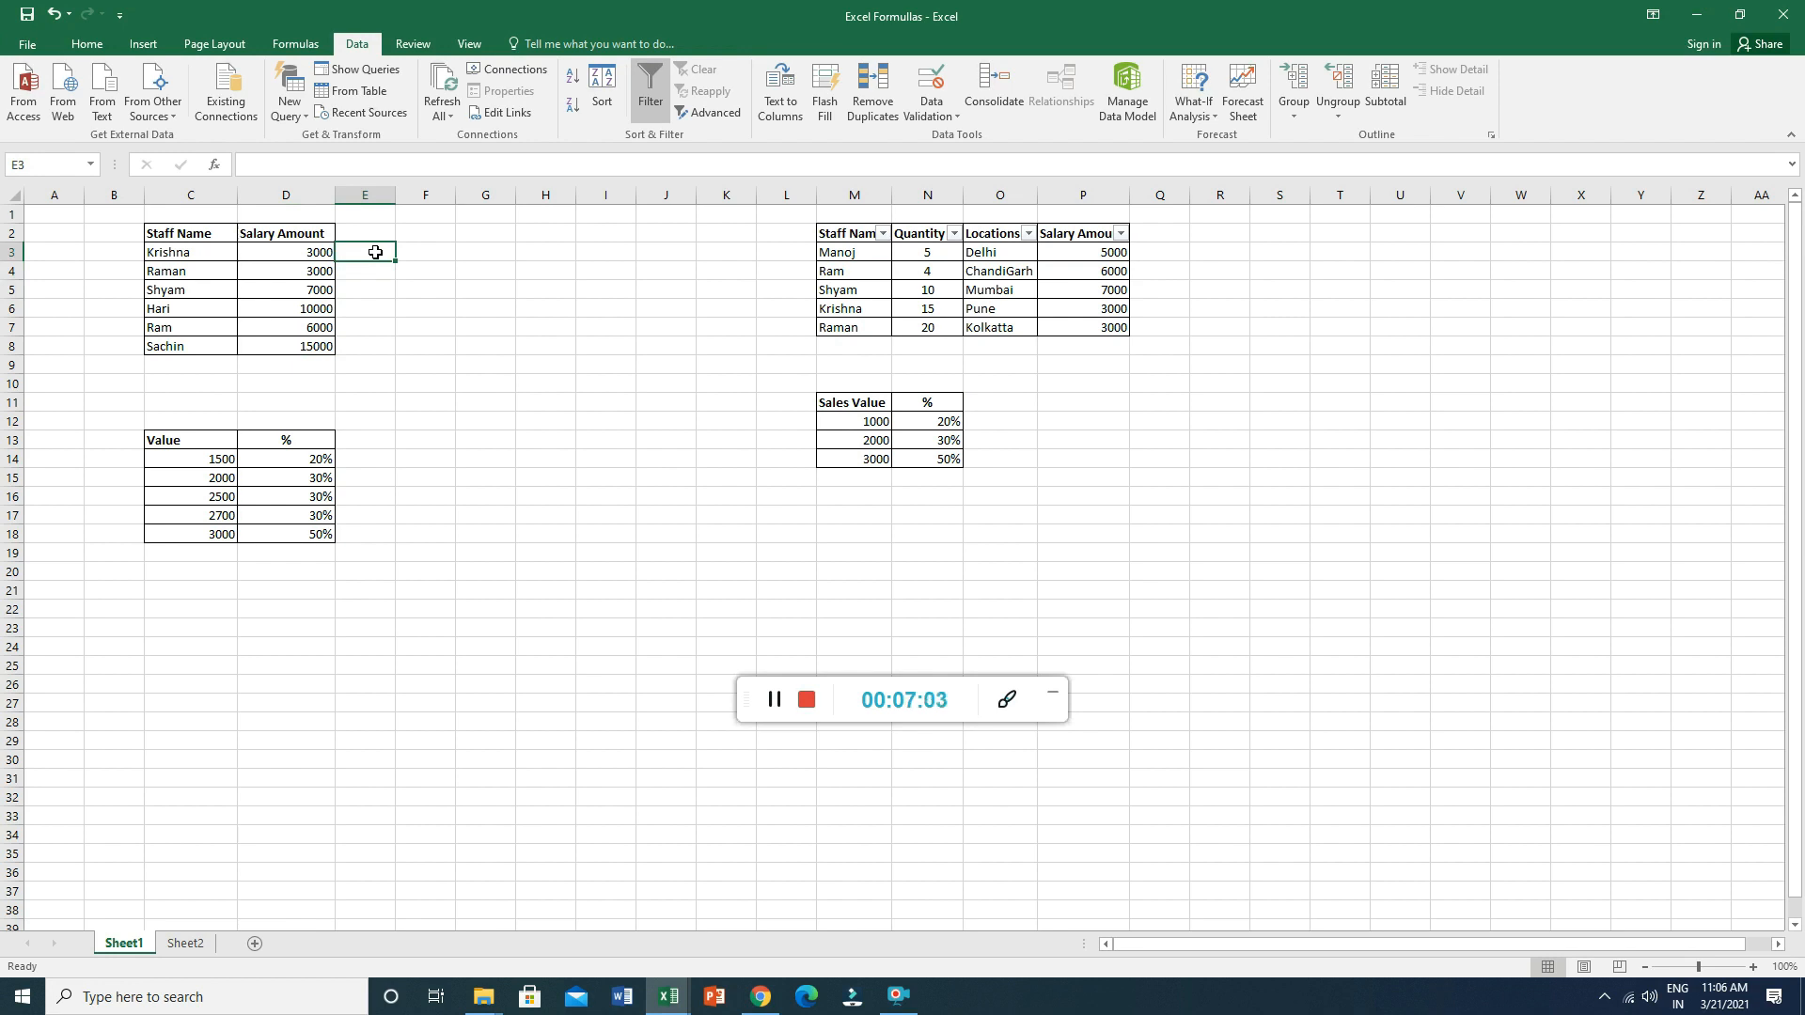
key(alt+Tab)
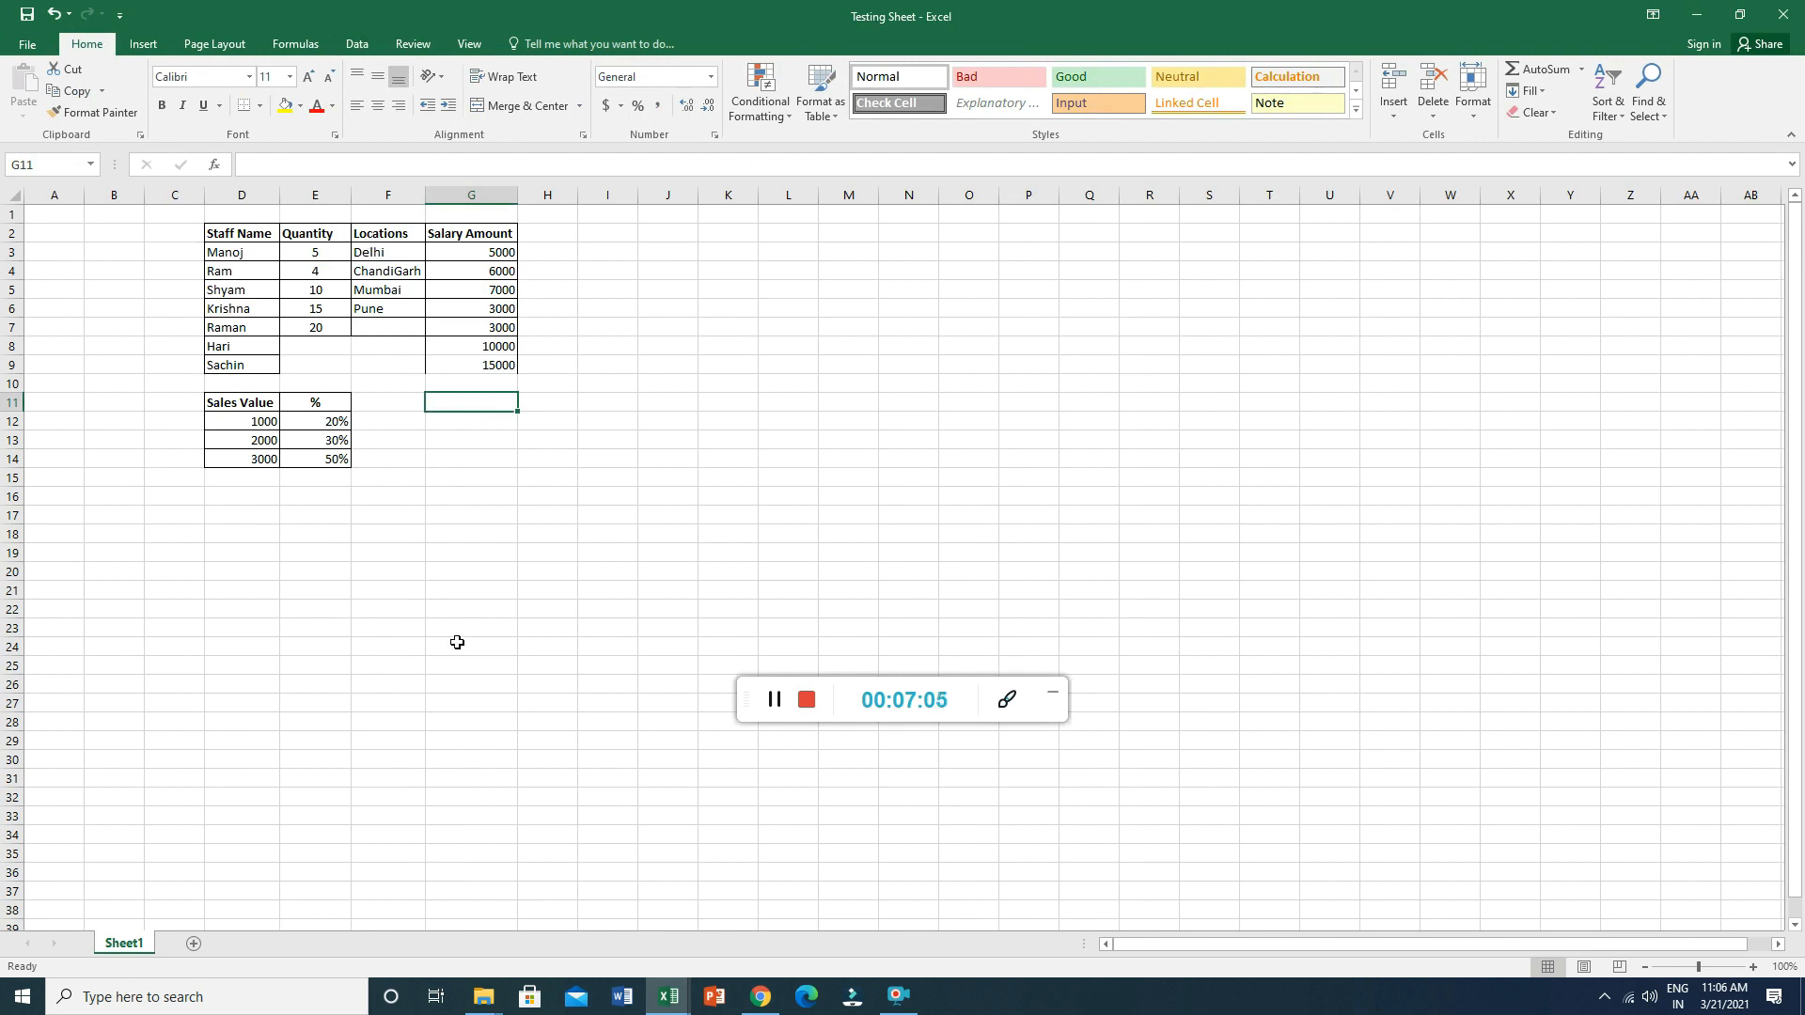
key(alt+Tab)
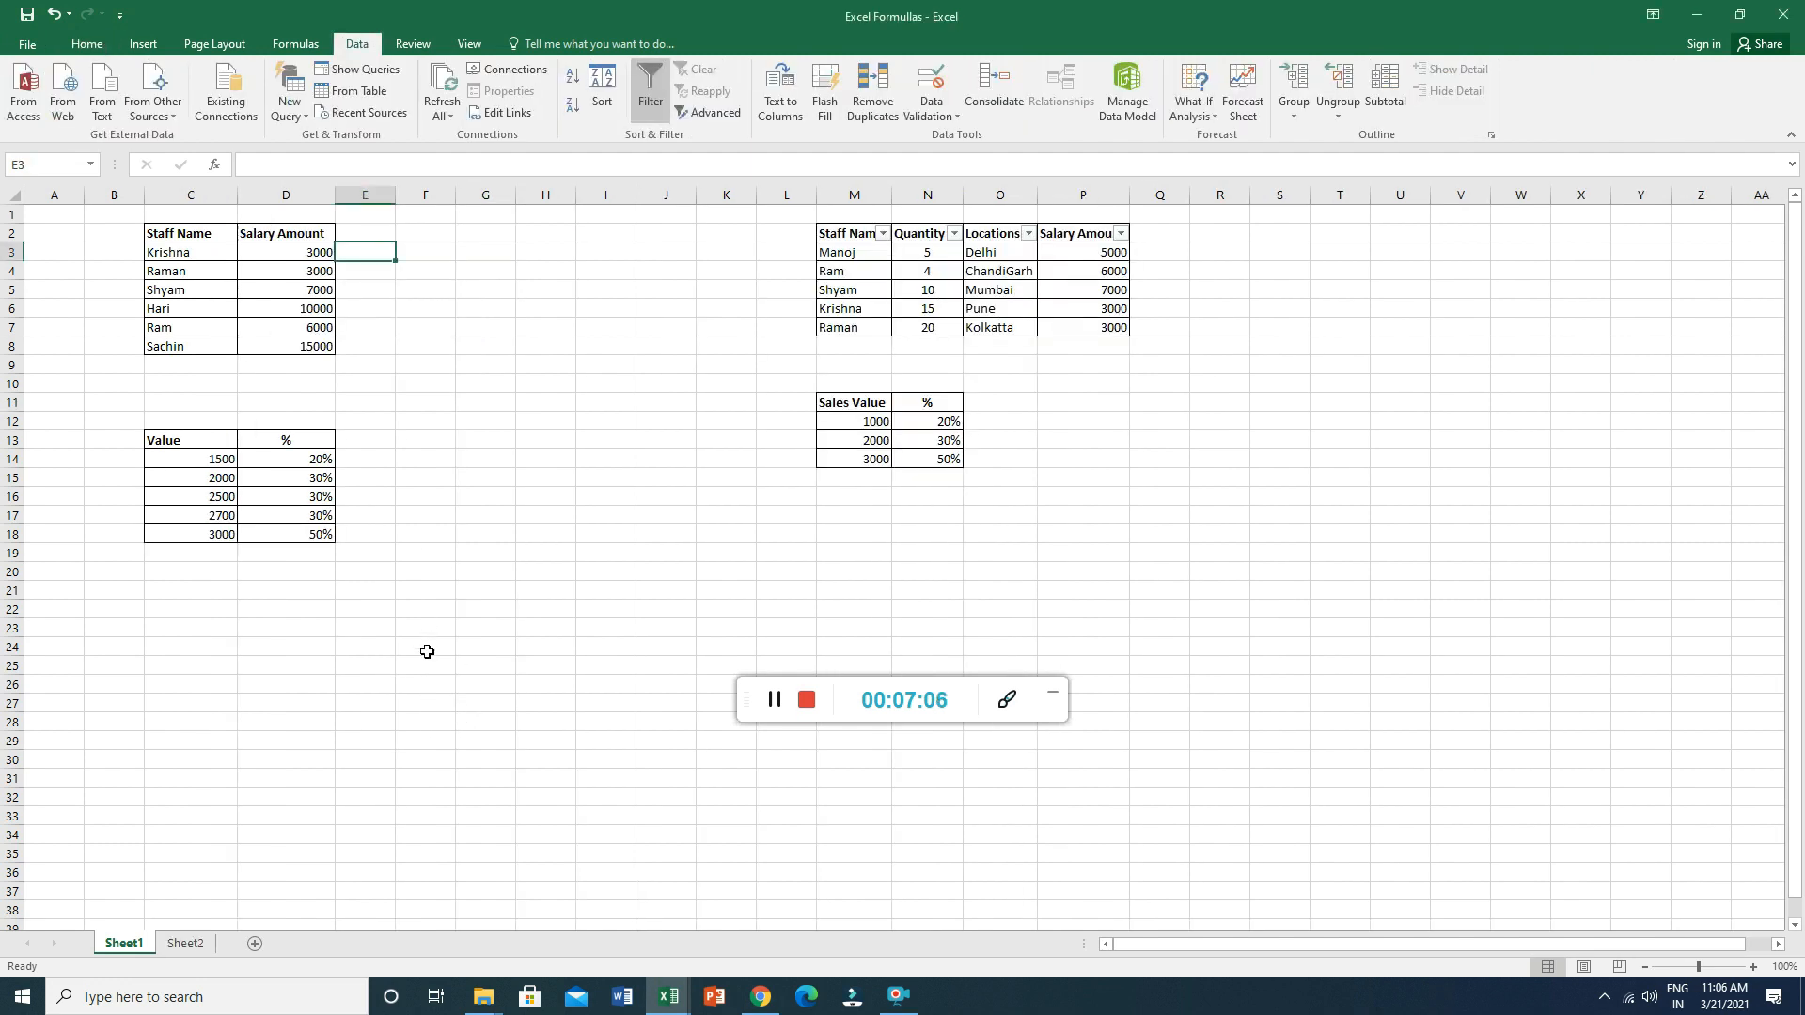
click(287, 252)
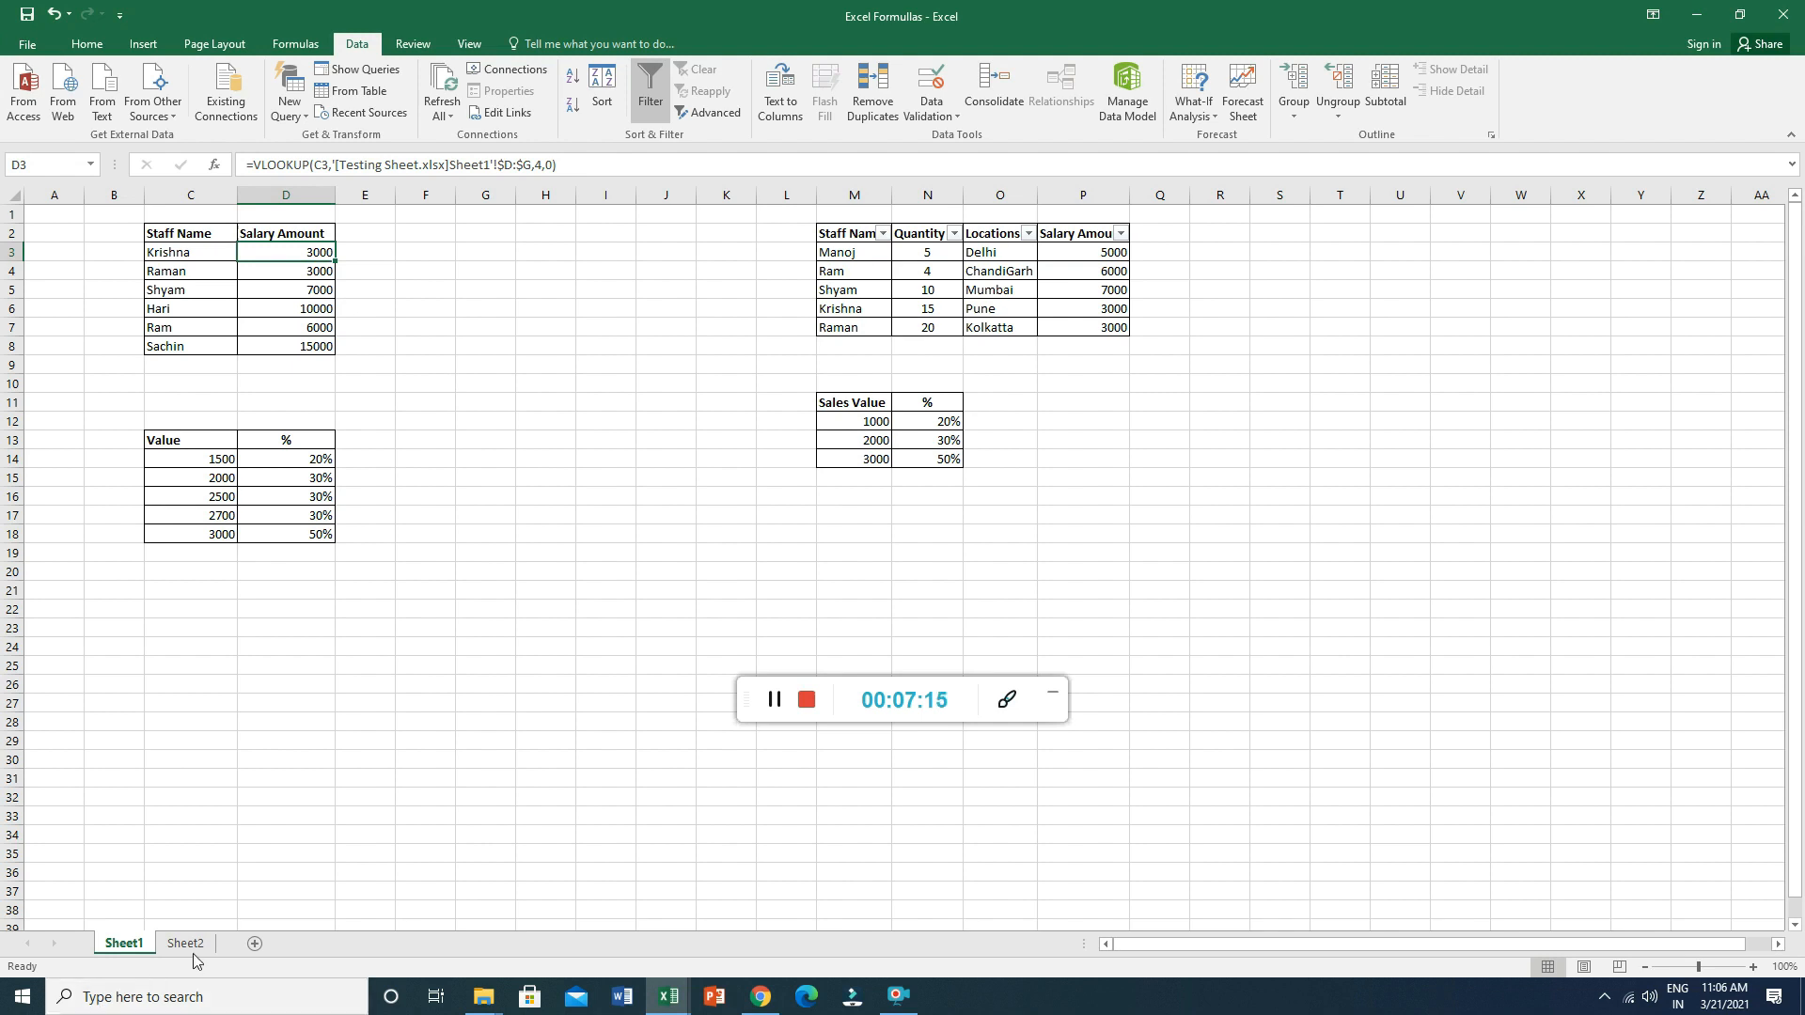
key(alt+Tab)
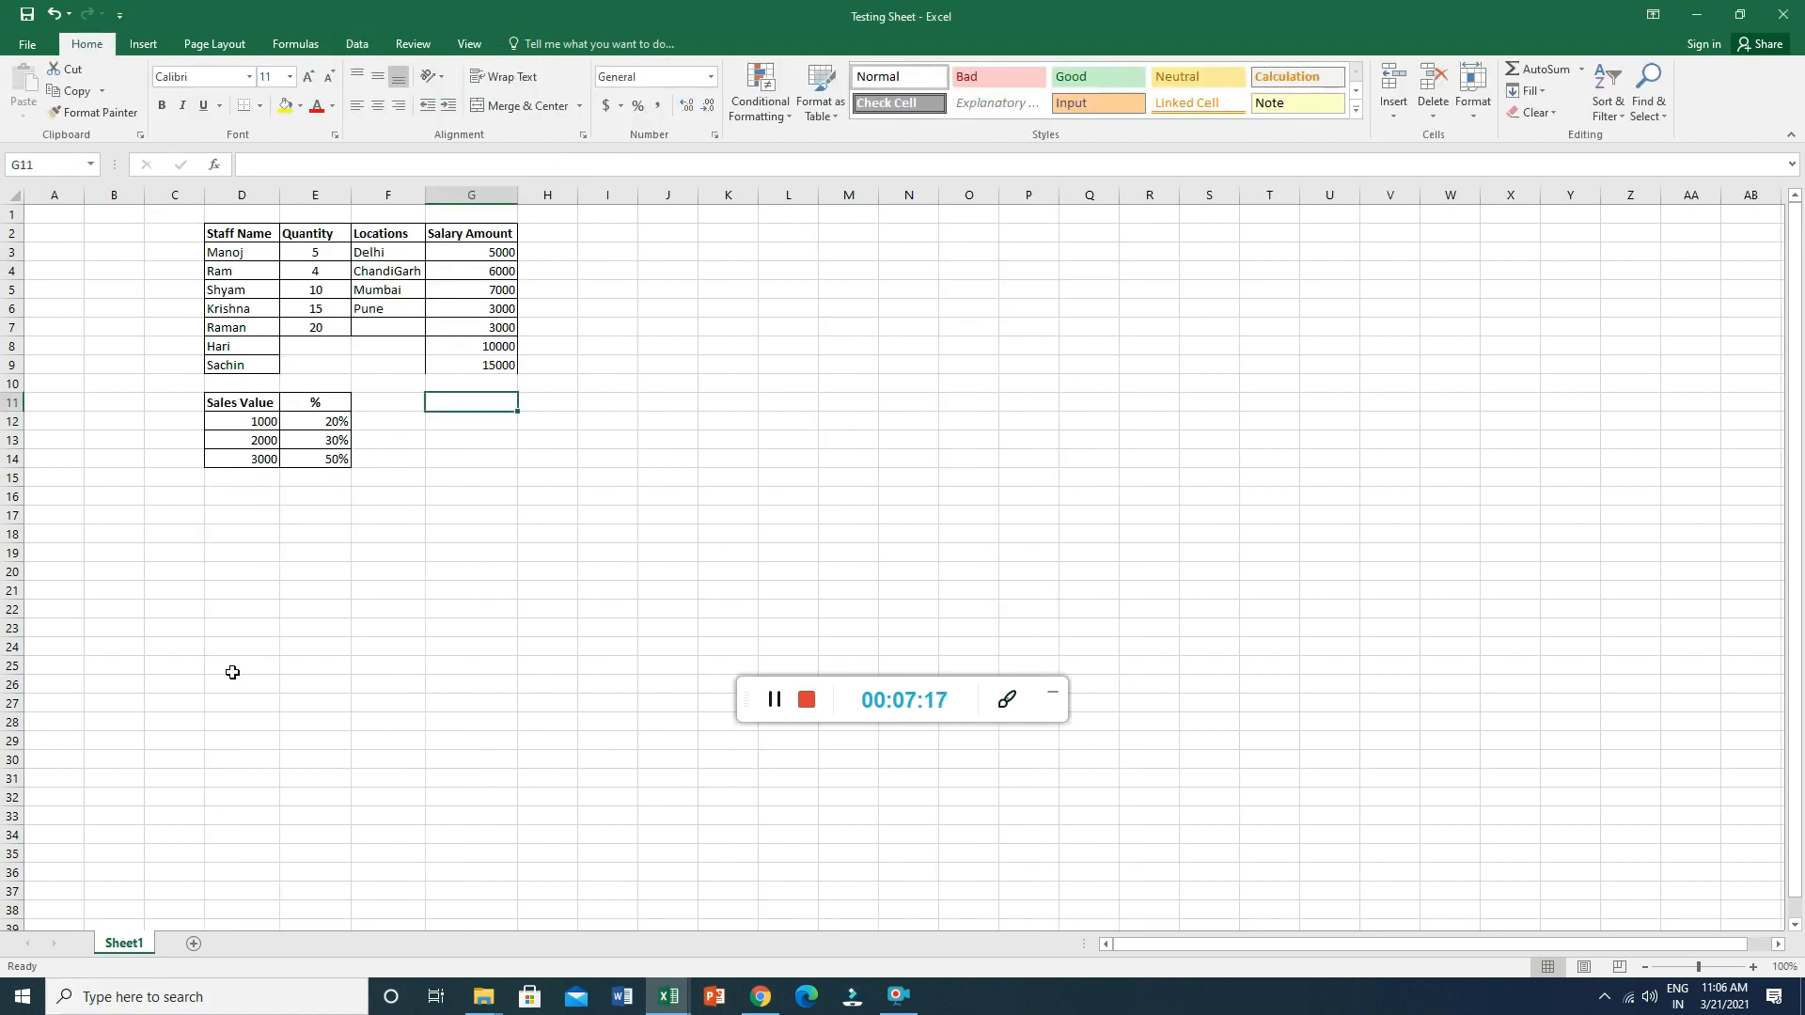
key(alt+Tab)
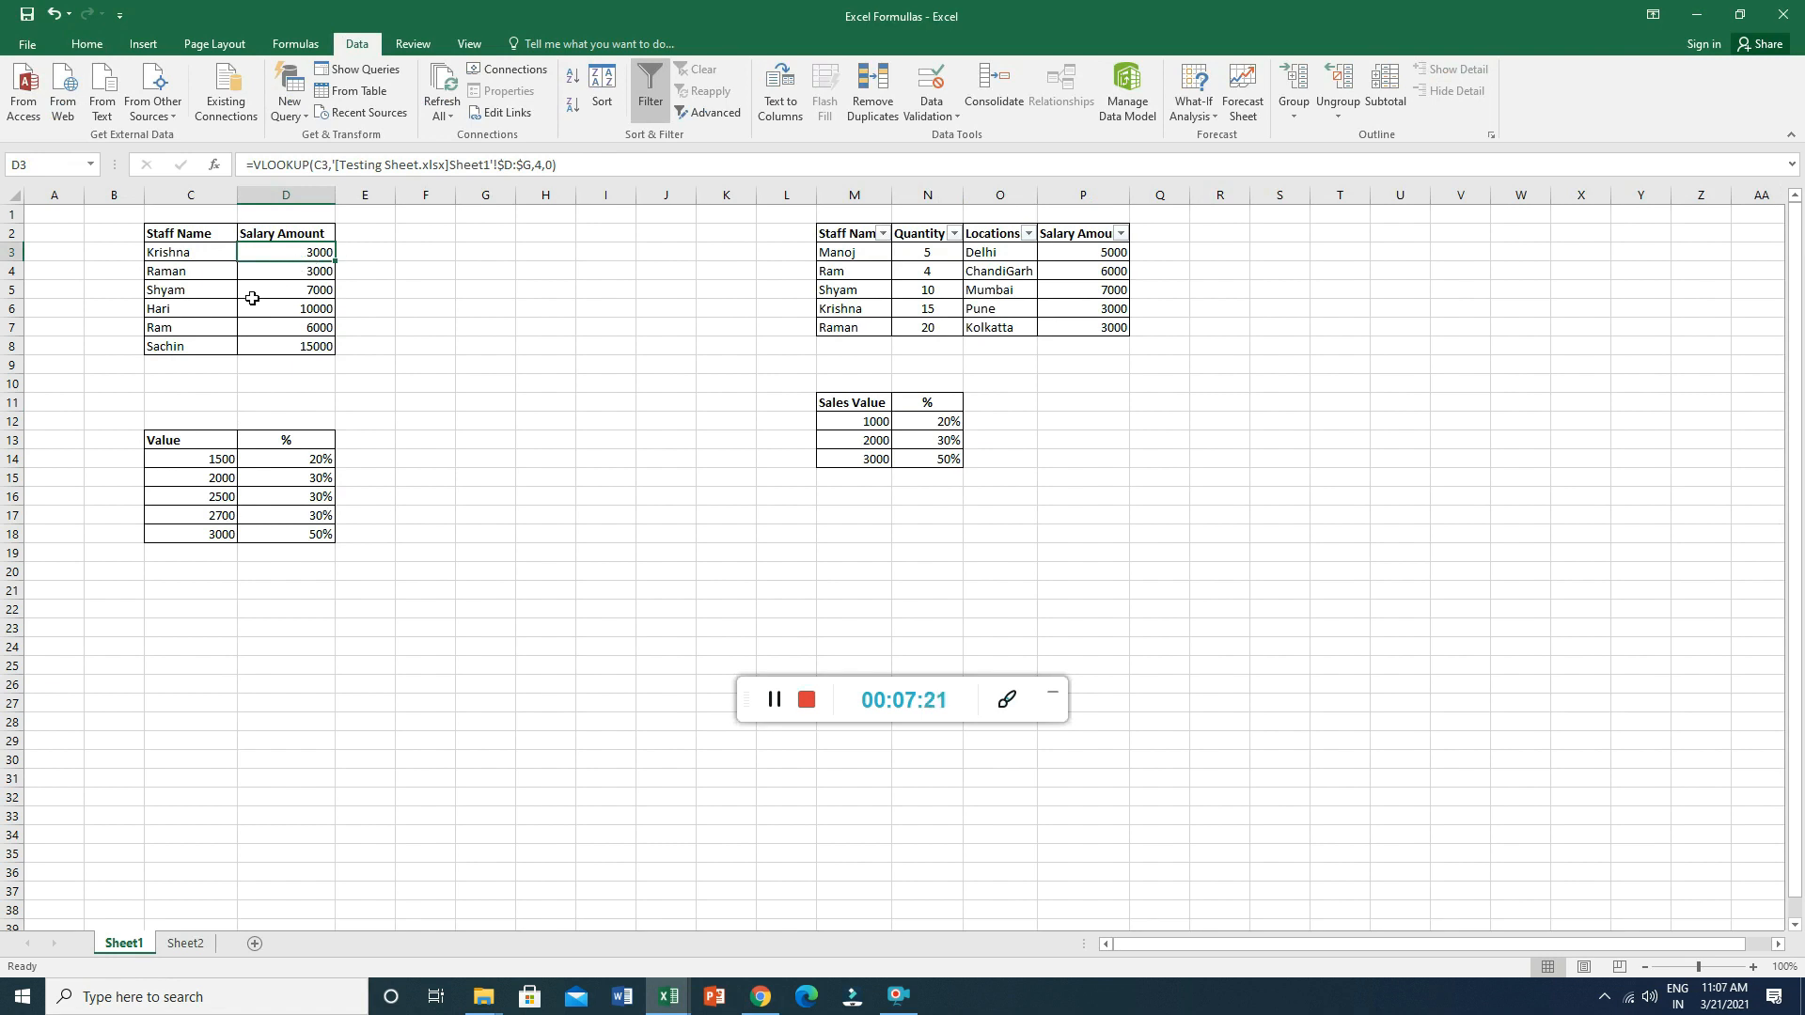
click(179, 253)
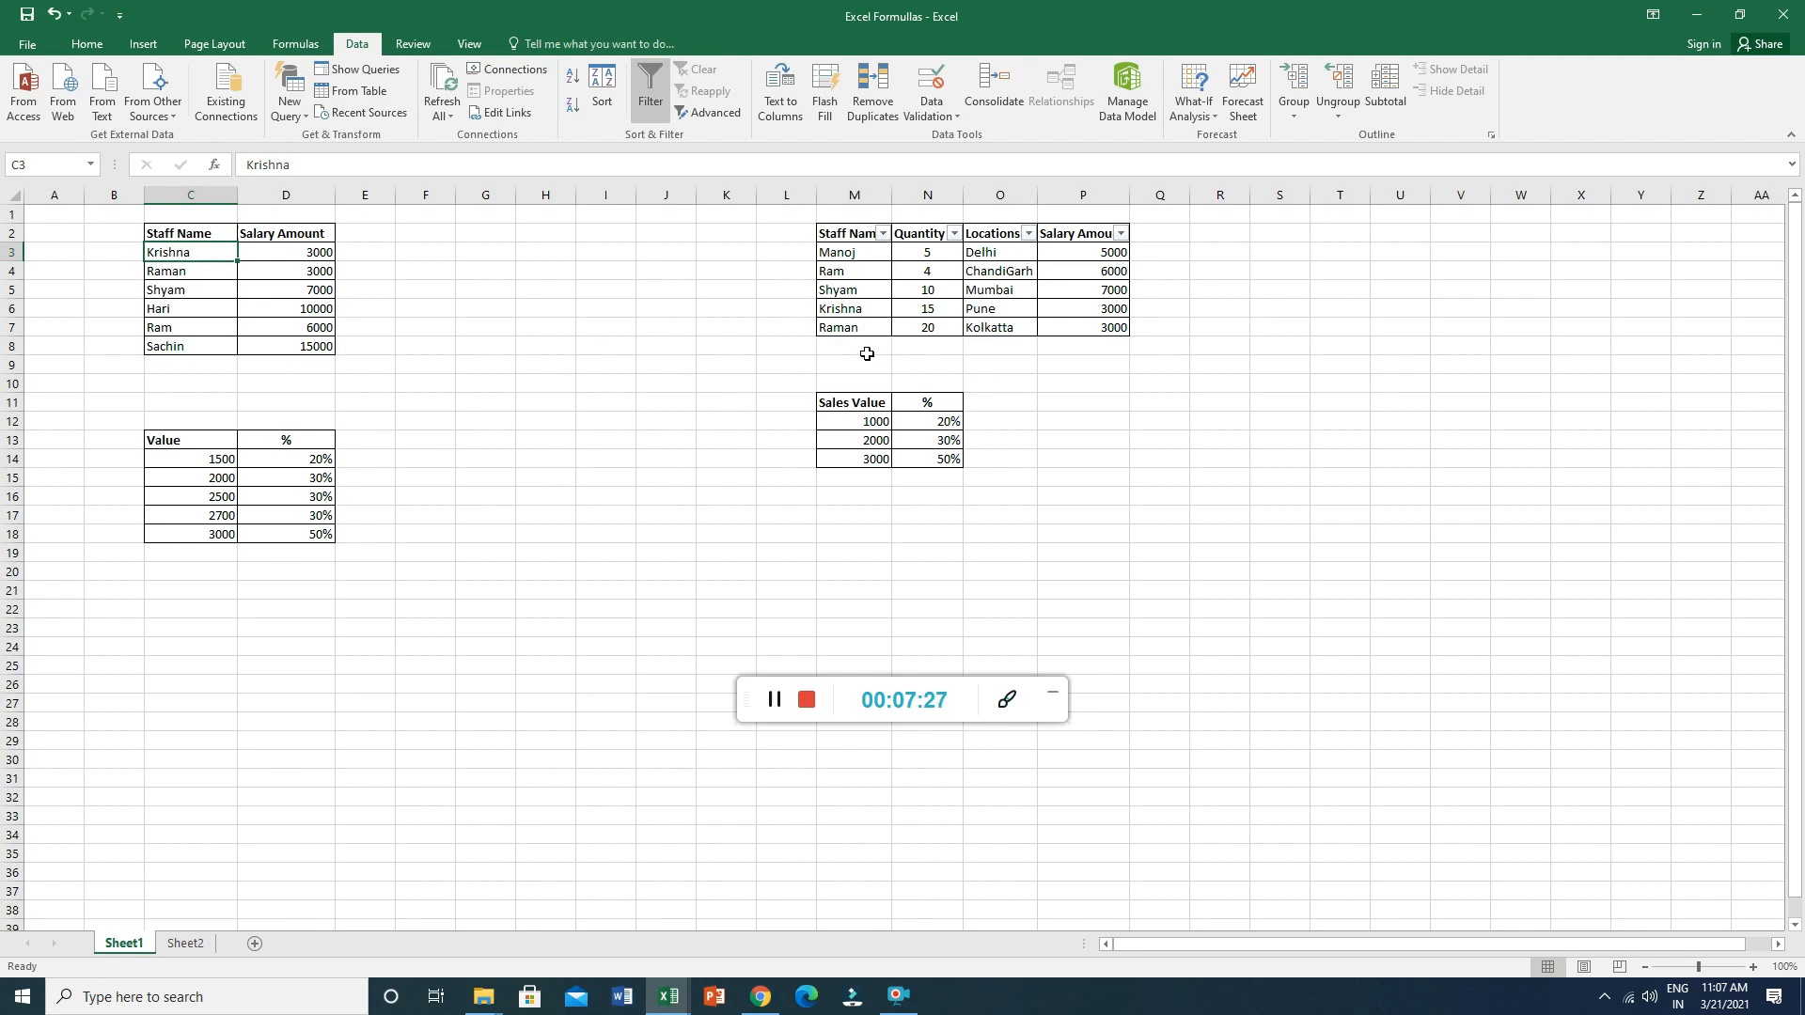
Duplicate the staff name from M4 into M8 and enter 8000 as its salary in P8.
click(836, 271)
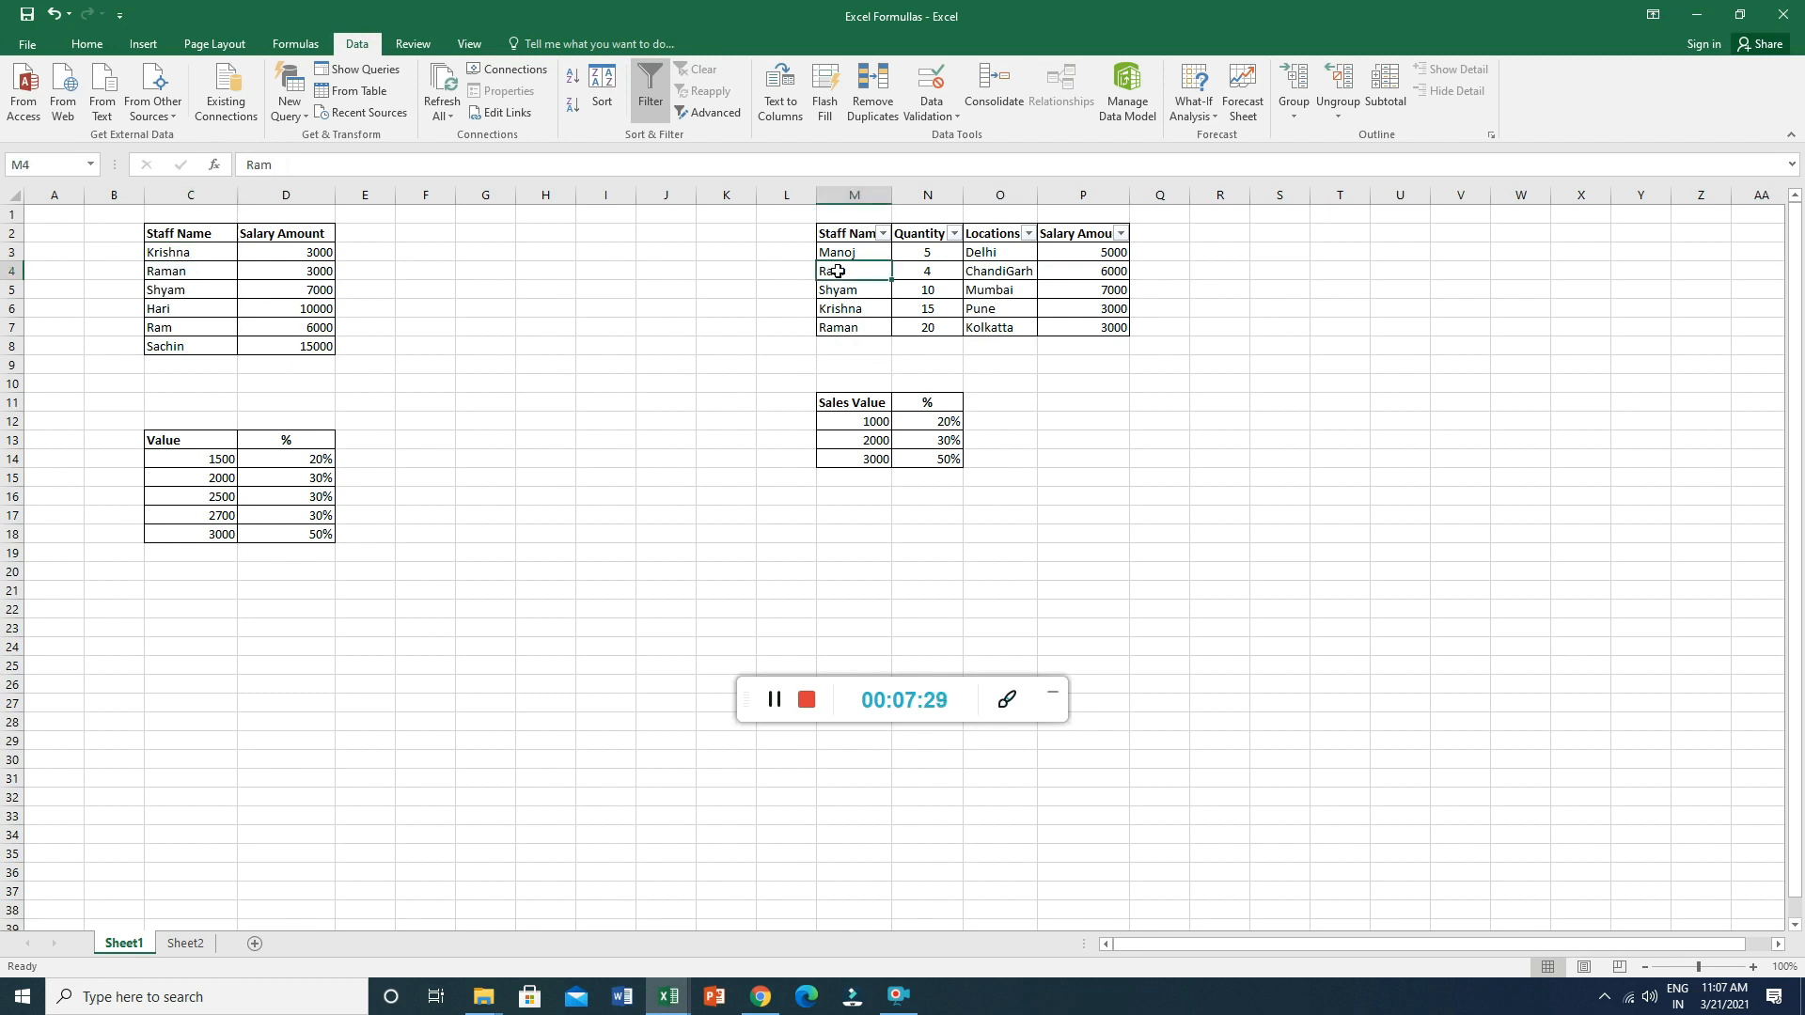
key(ctrl+c)
click(854, 345)
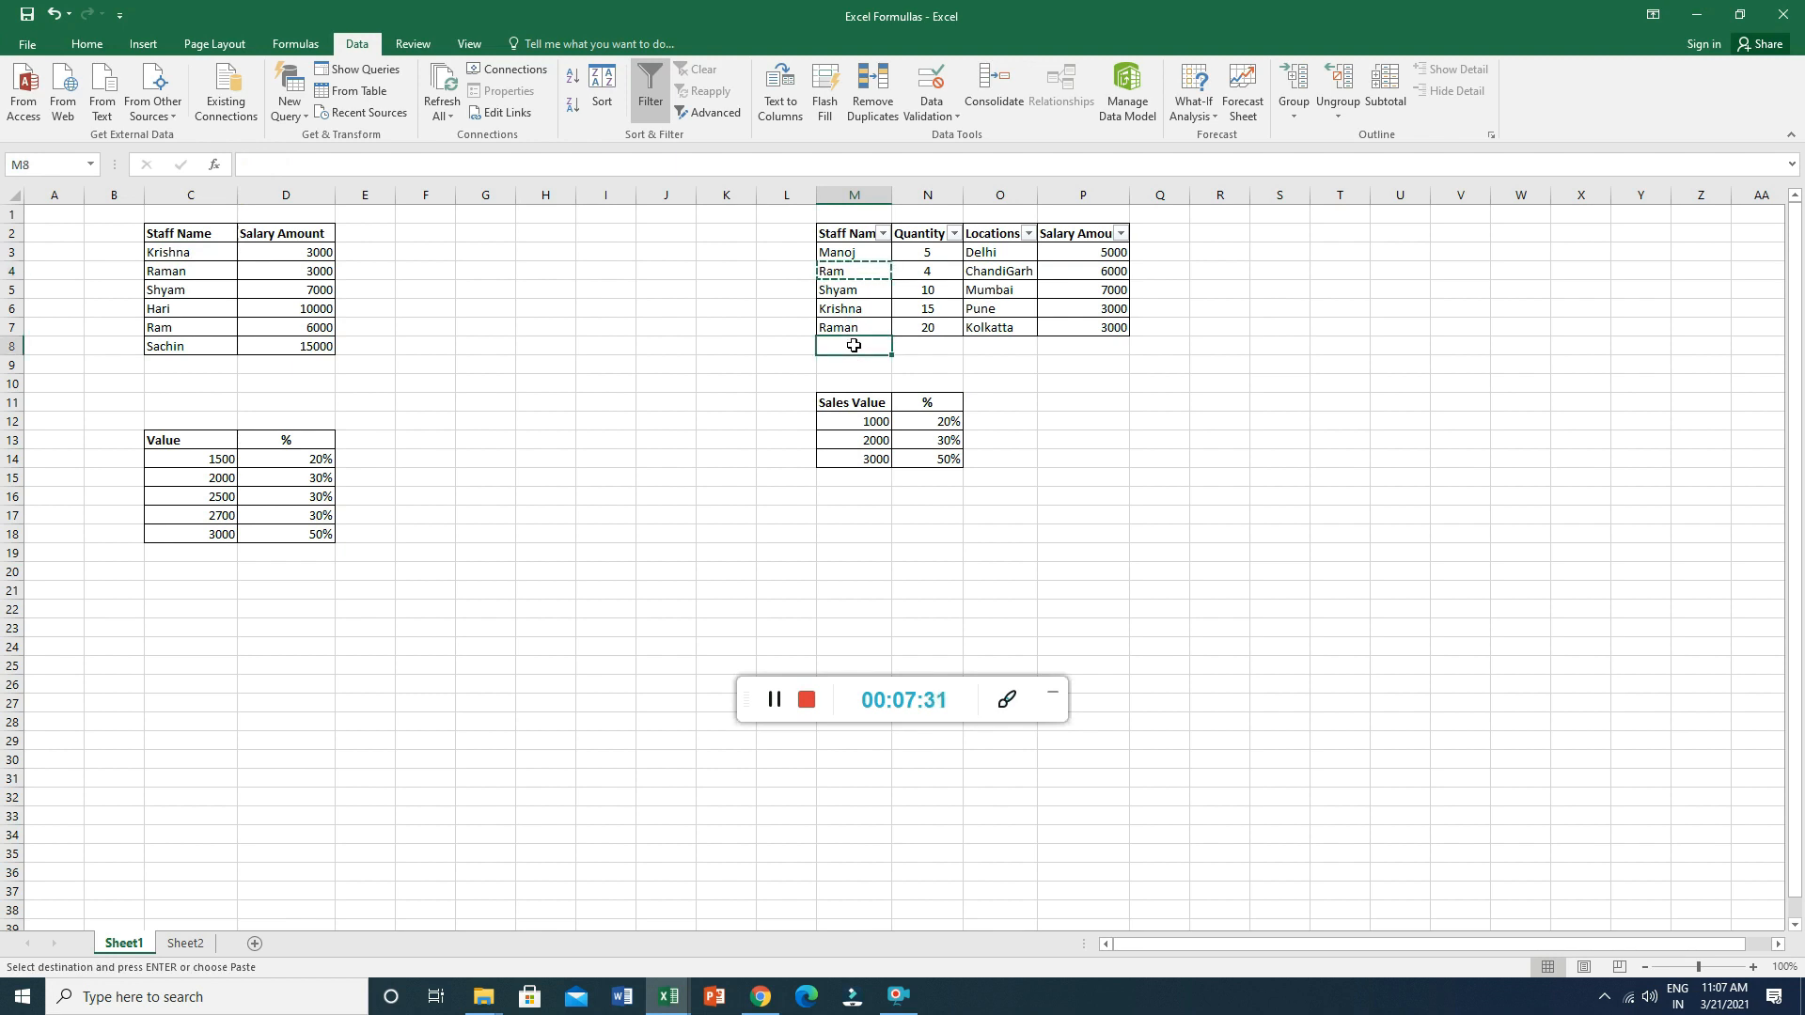
key(ctrl+v)
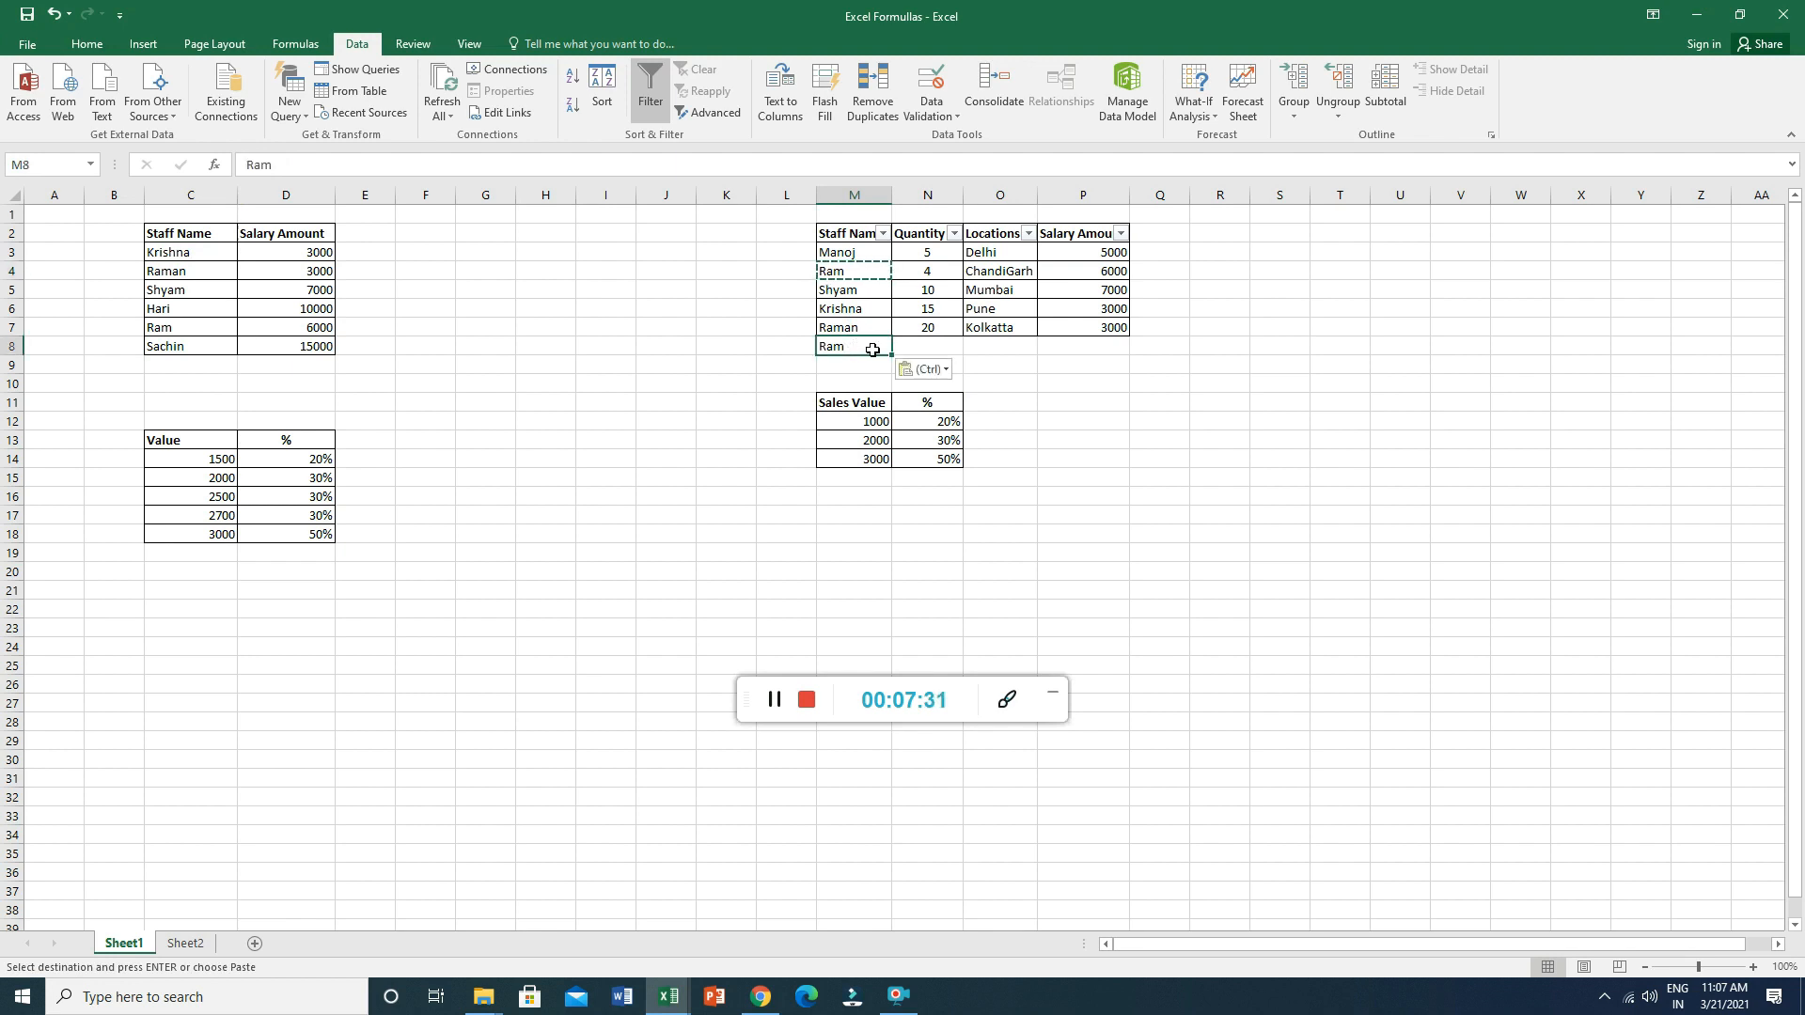
click(1074, 350)
key(Escape)
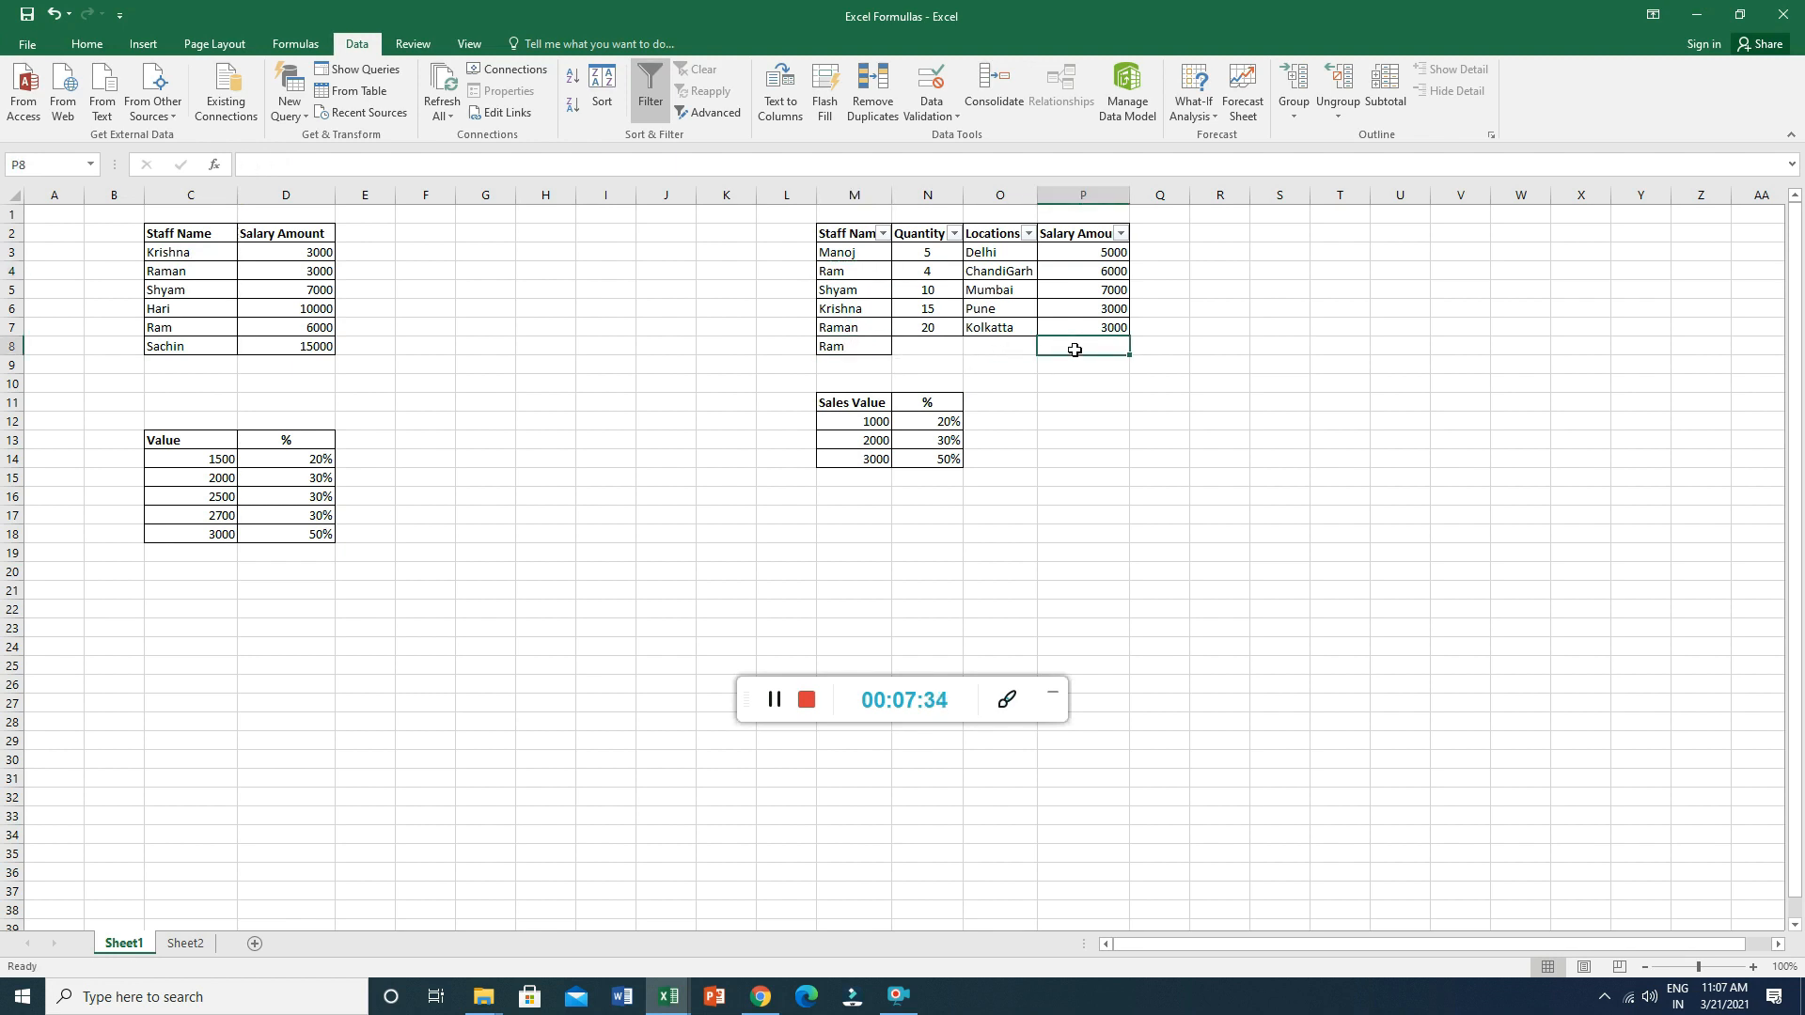
text(8000)
click(1085, 393)
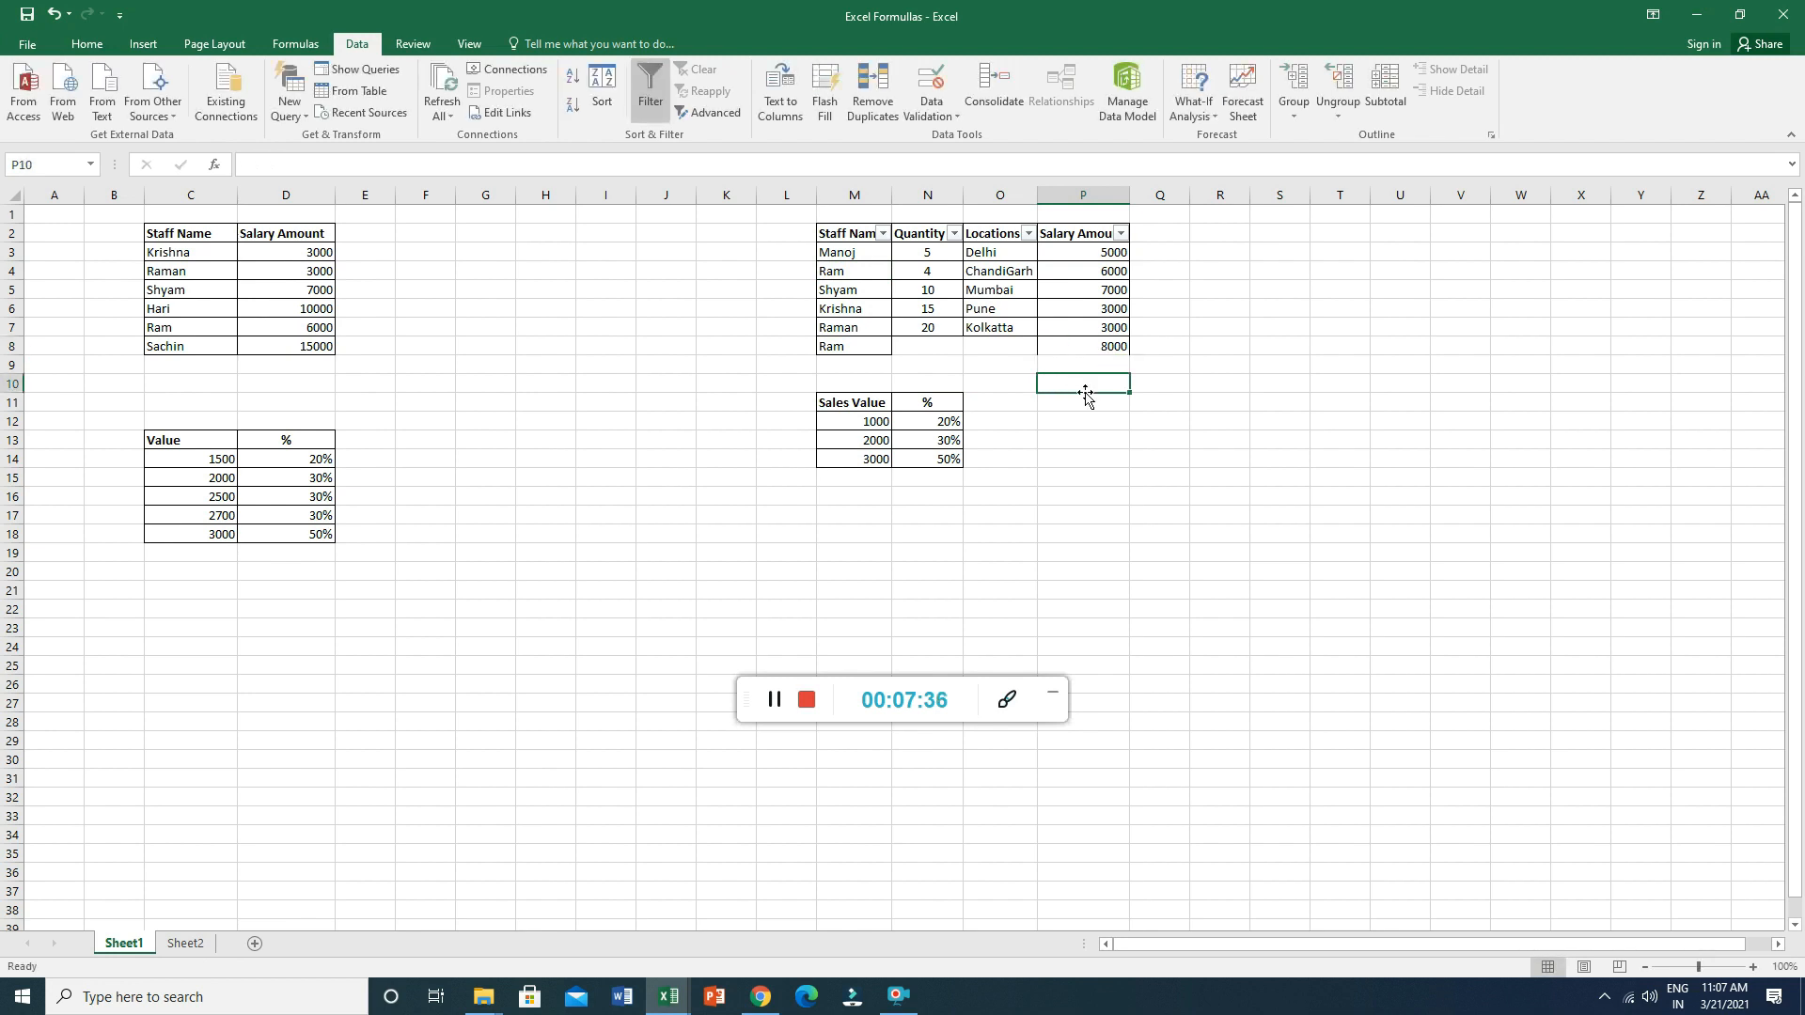
click(1058, 344)
Examine the lookup formulas in D3 and D7 and compare the duplicated staff name's entries in rows 4 and 8 of the source table.
click(294, 251)
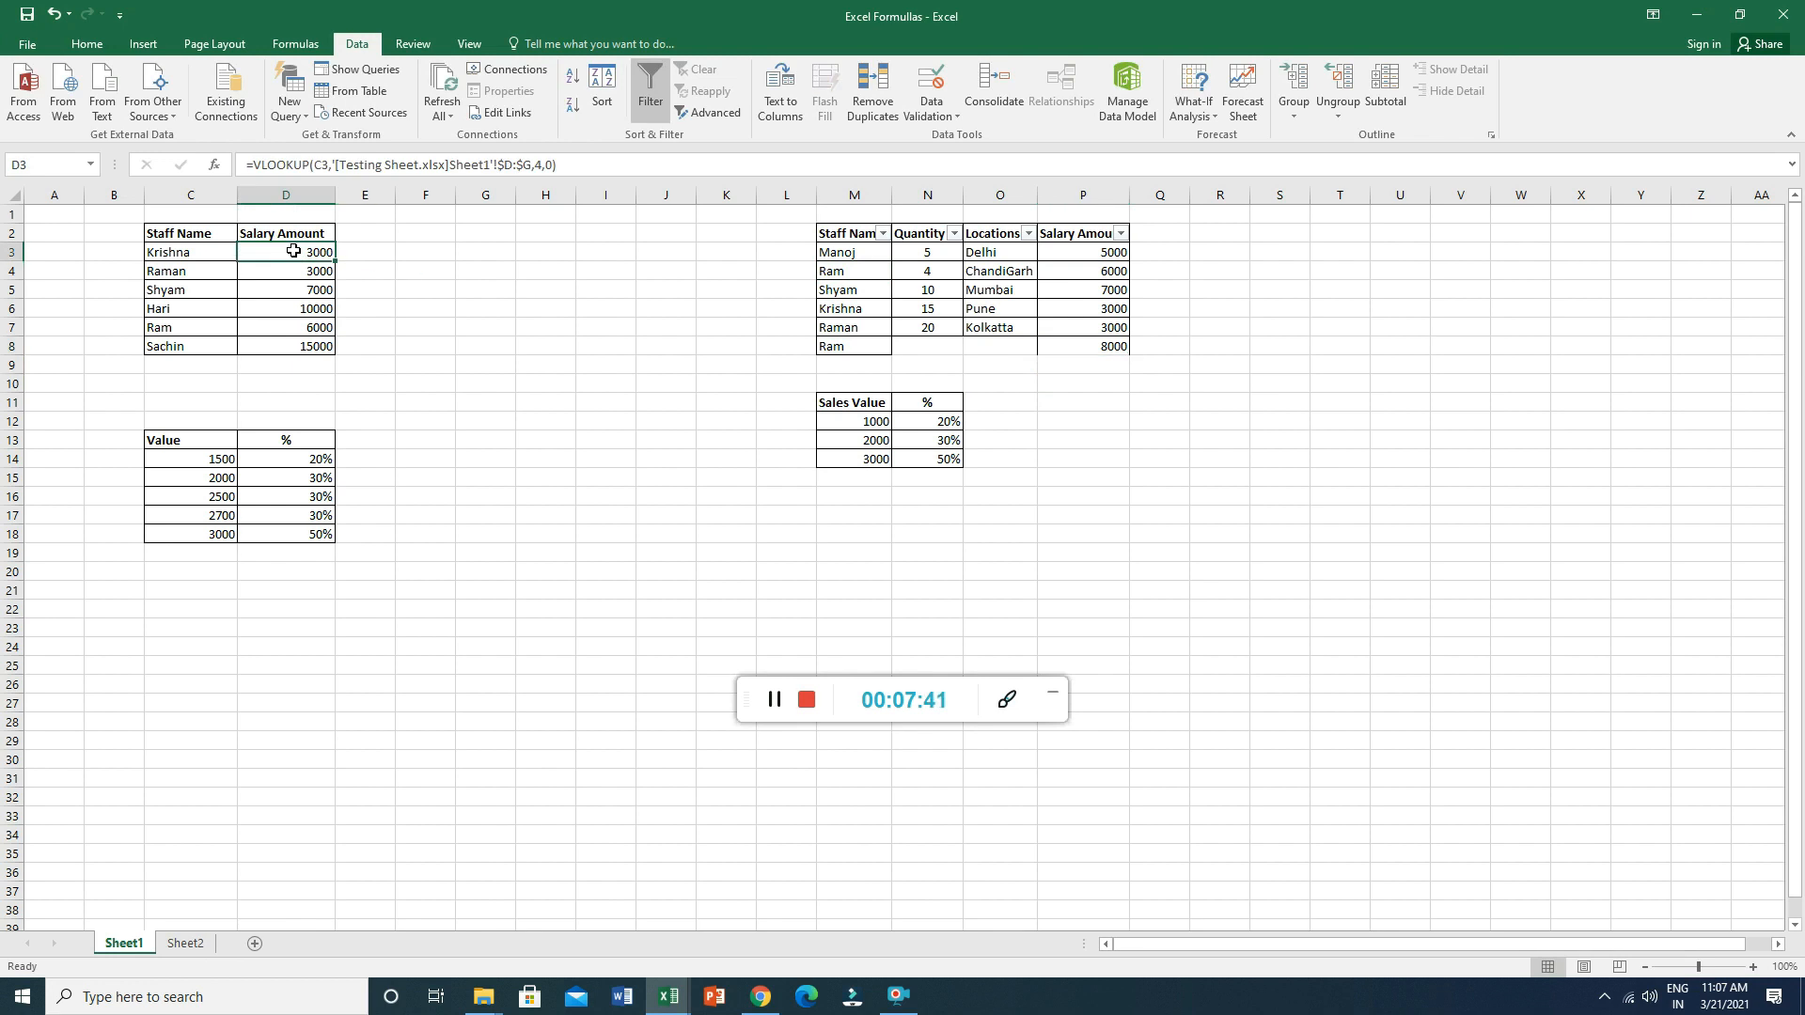
click(295, 326)
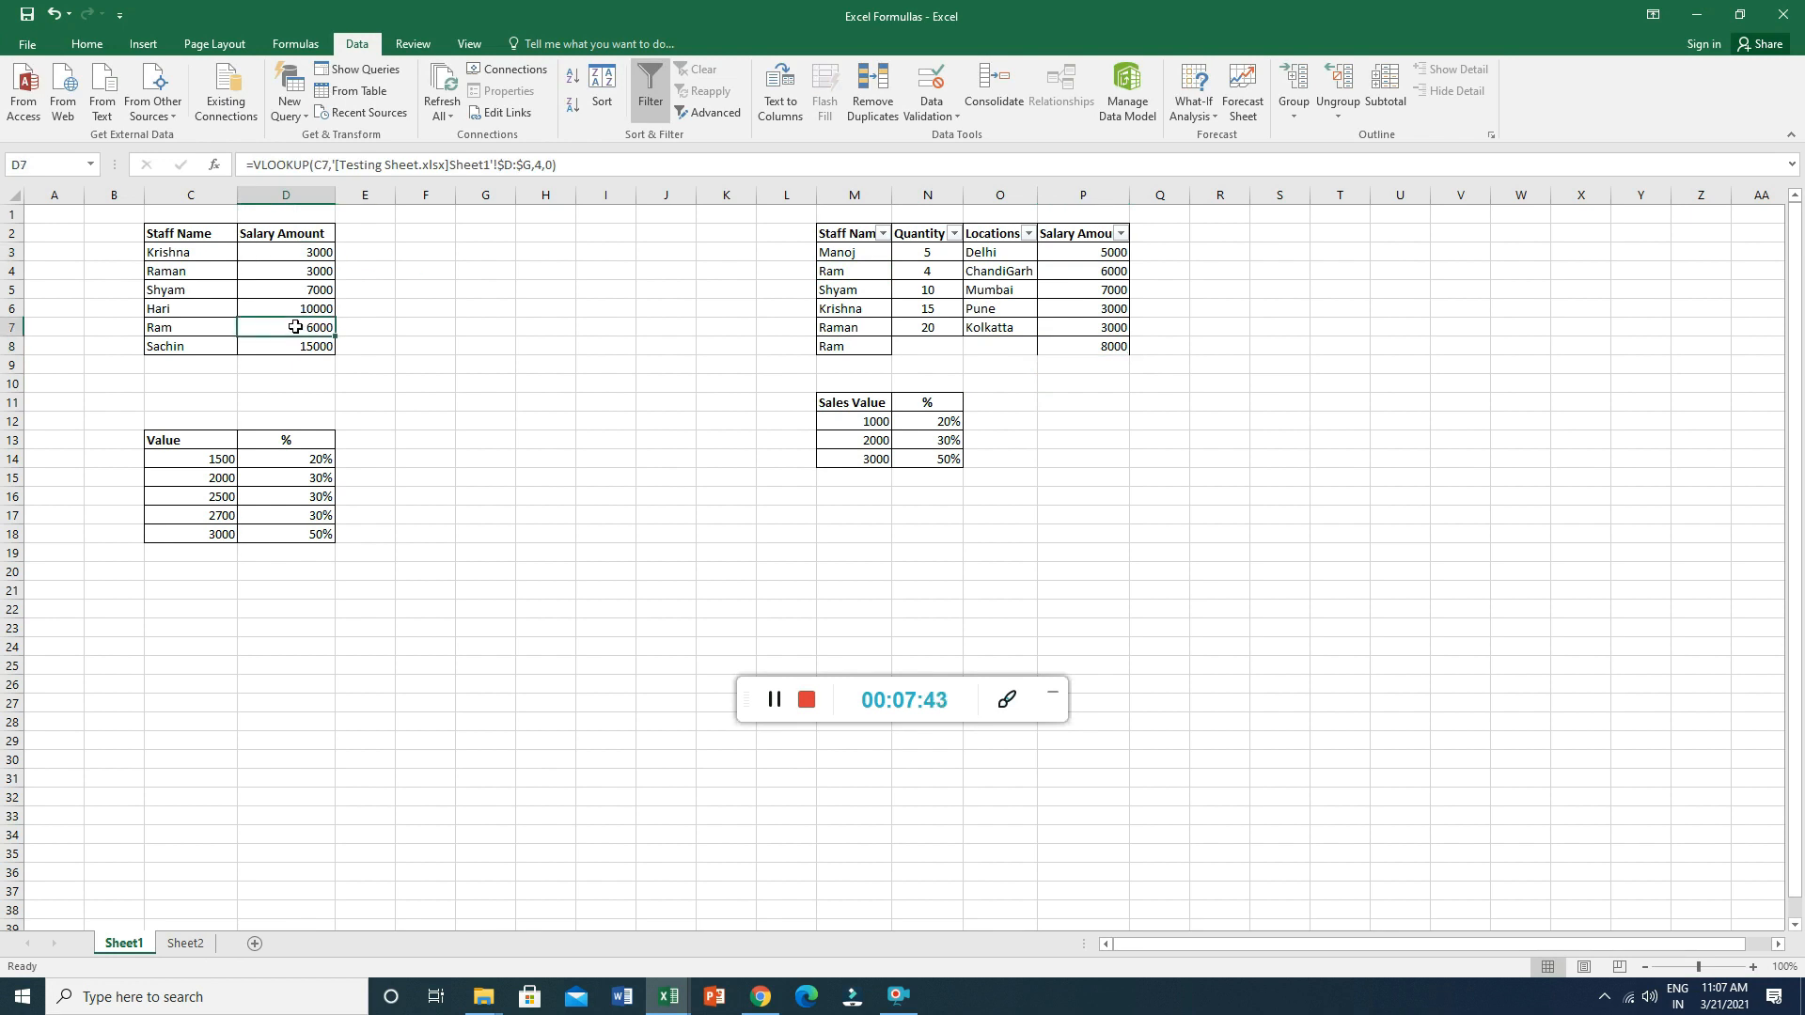
click(1120, 255)
click(1124, 273)
click(1077, 349)
click(858, 346)
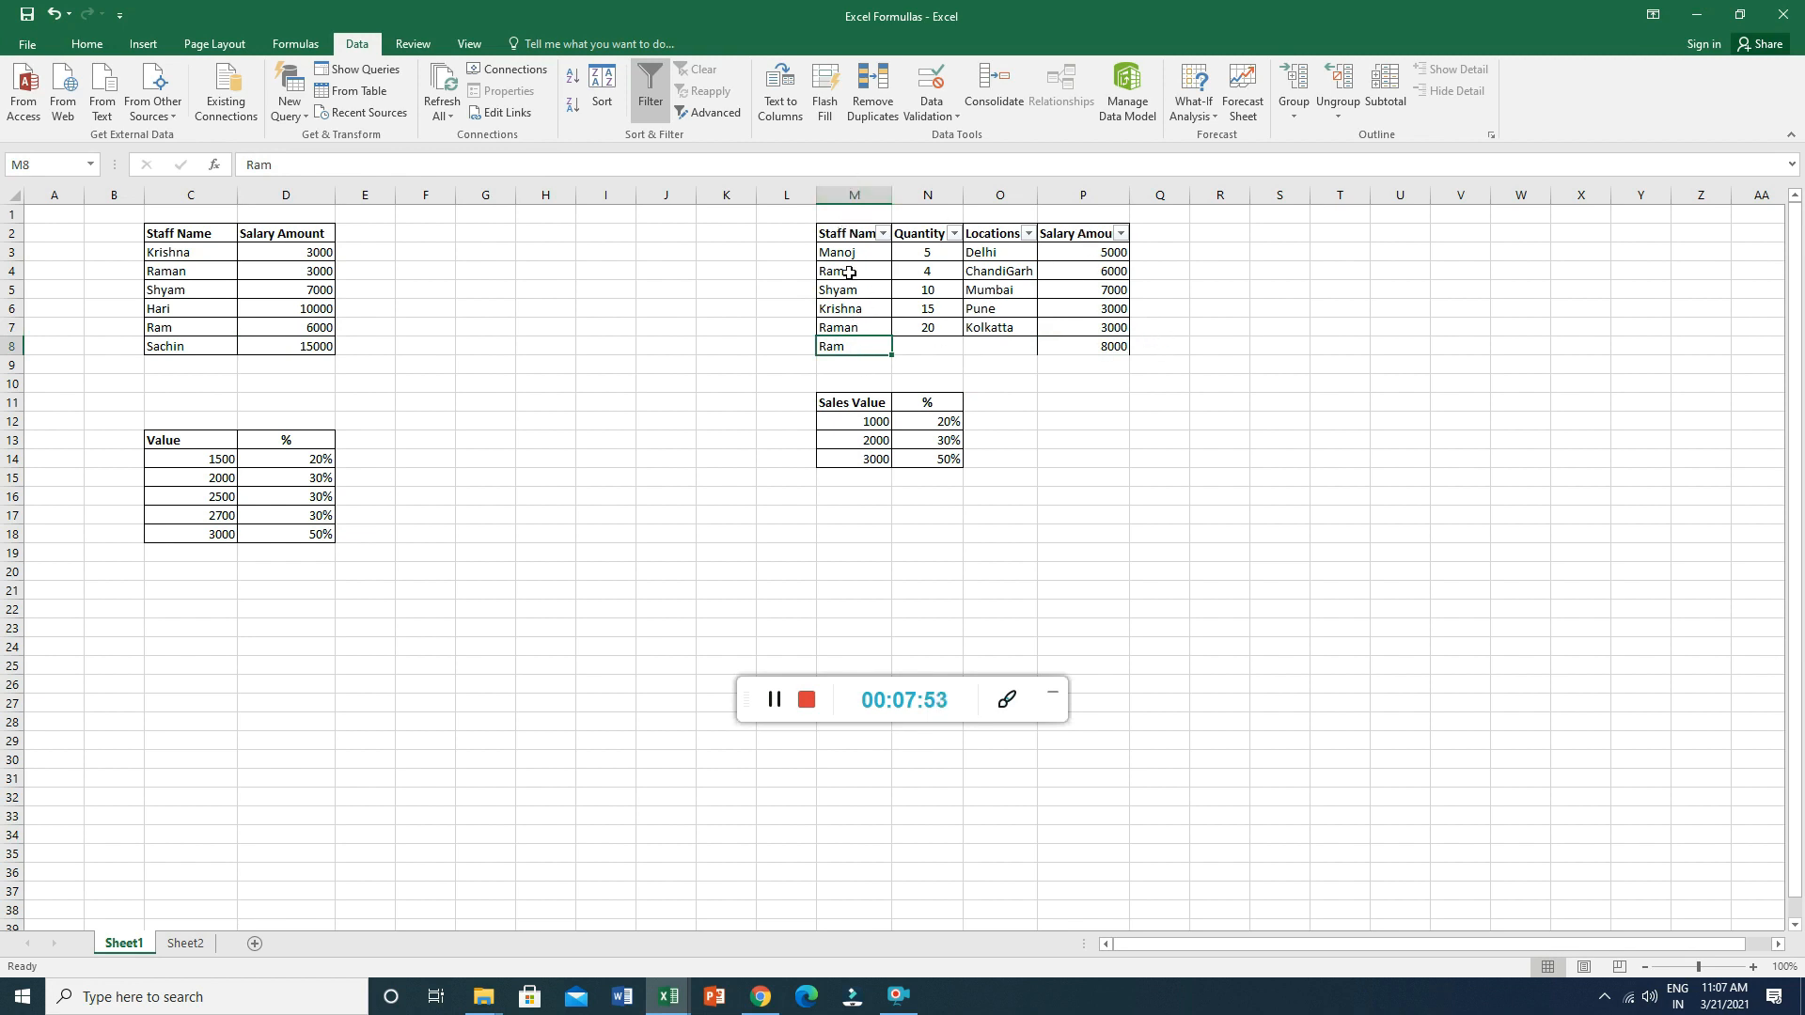
click(862, 197)
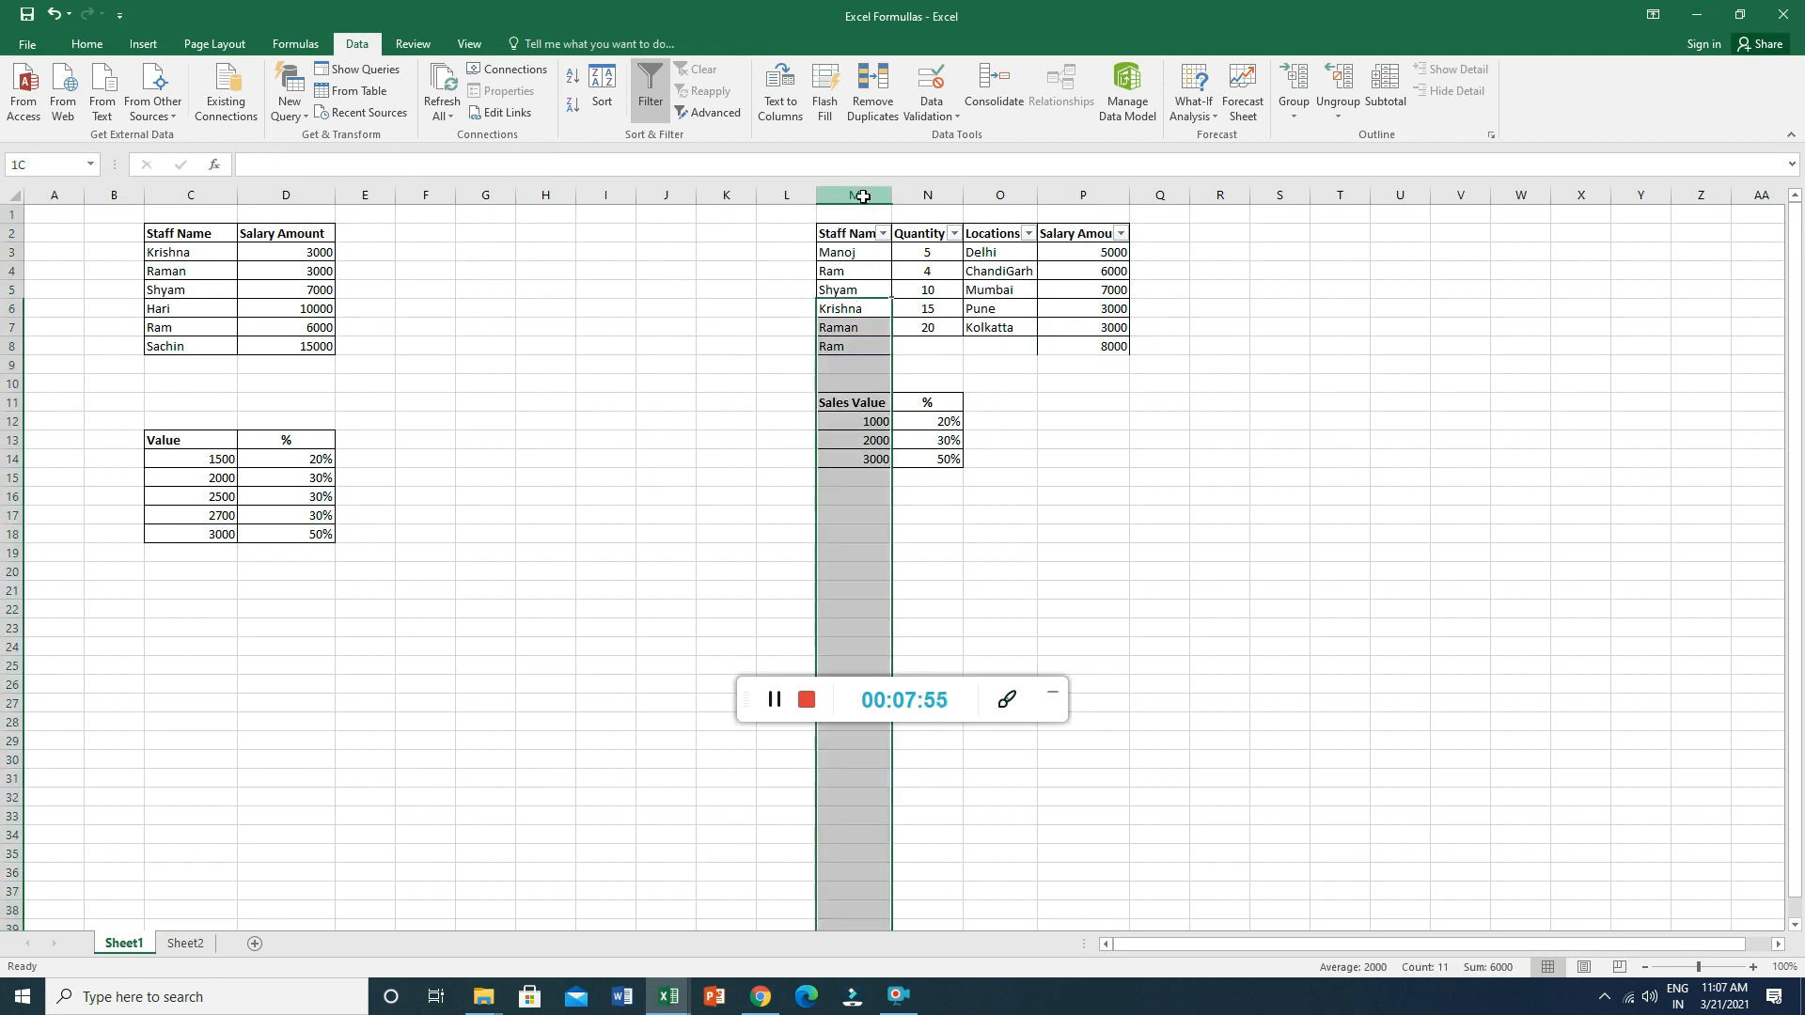
click(874, 269)
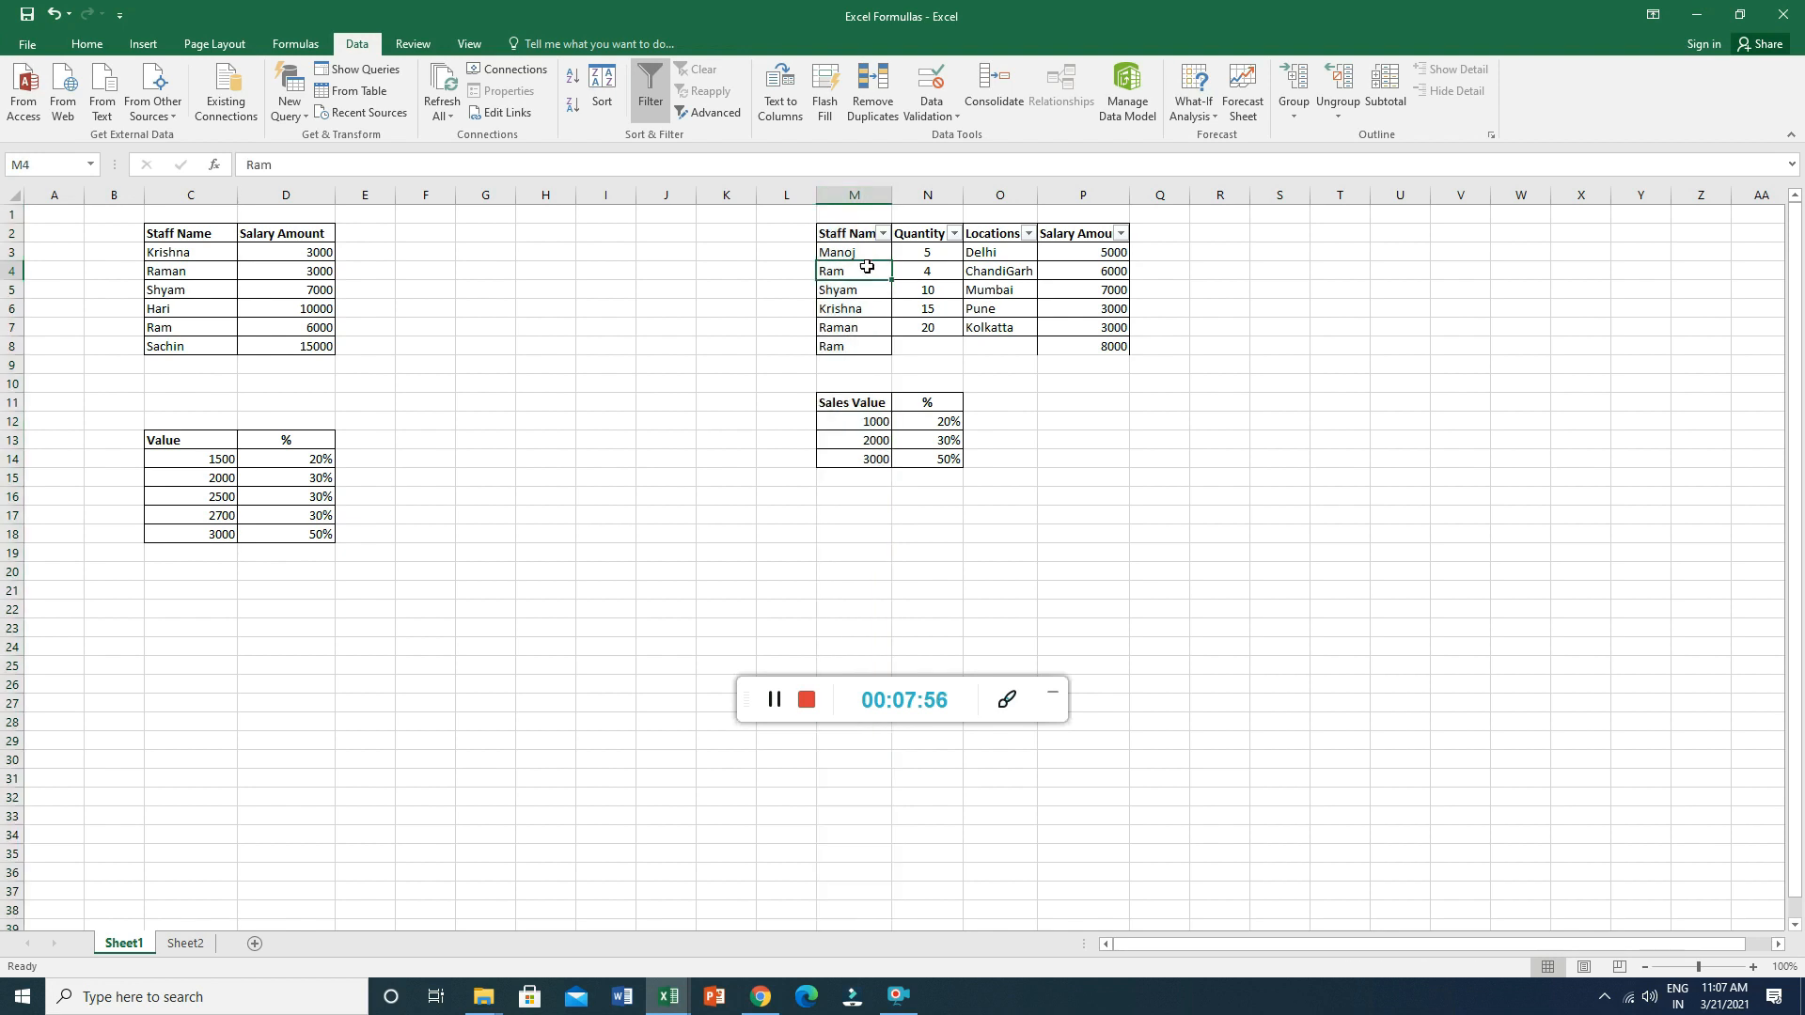
Set the salary in P4 to 20000 and inspect the lookup formula in D4.
click(1085, 272)
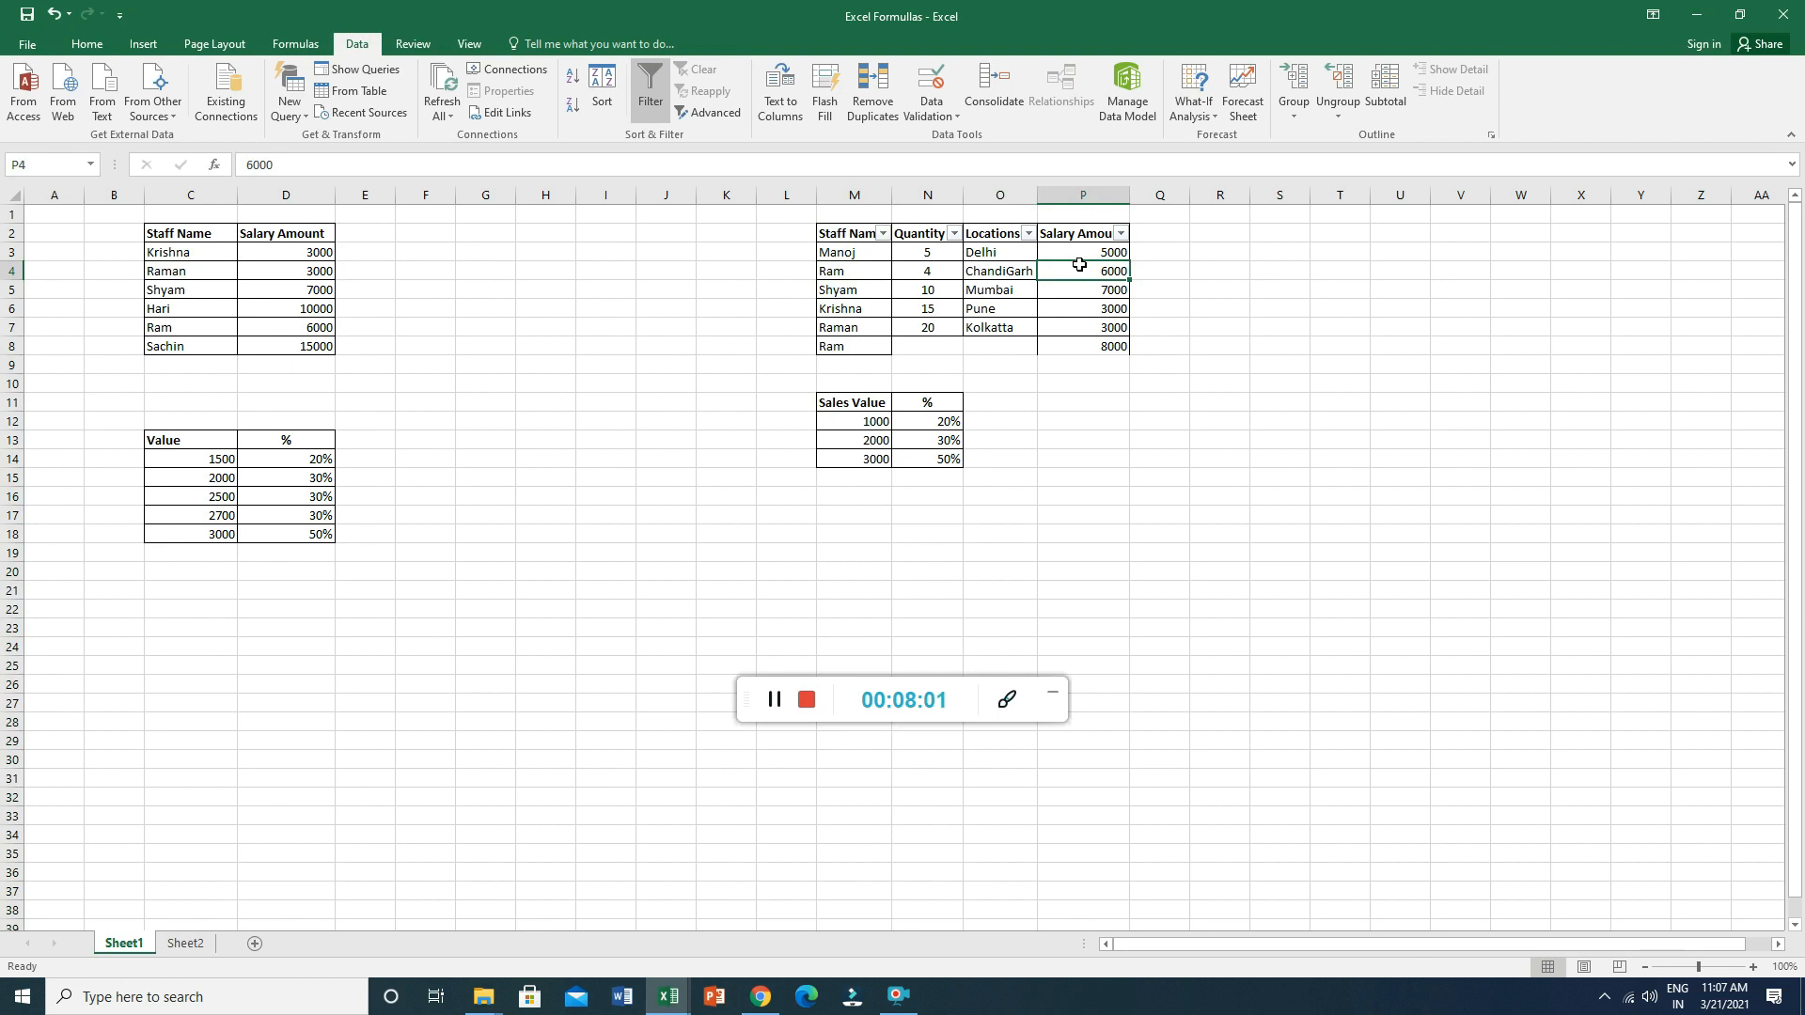
text(1)
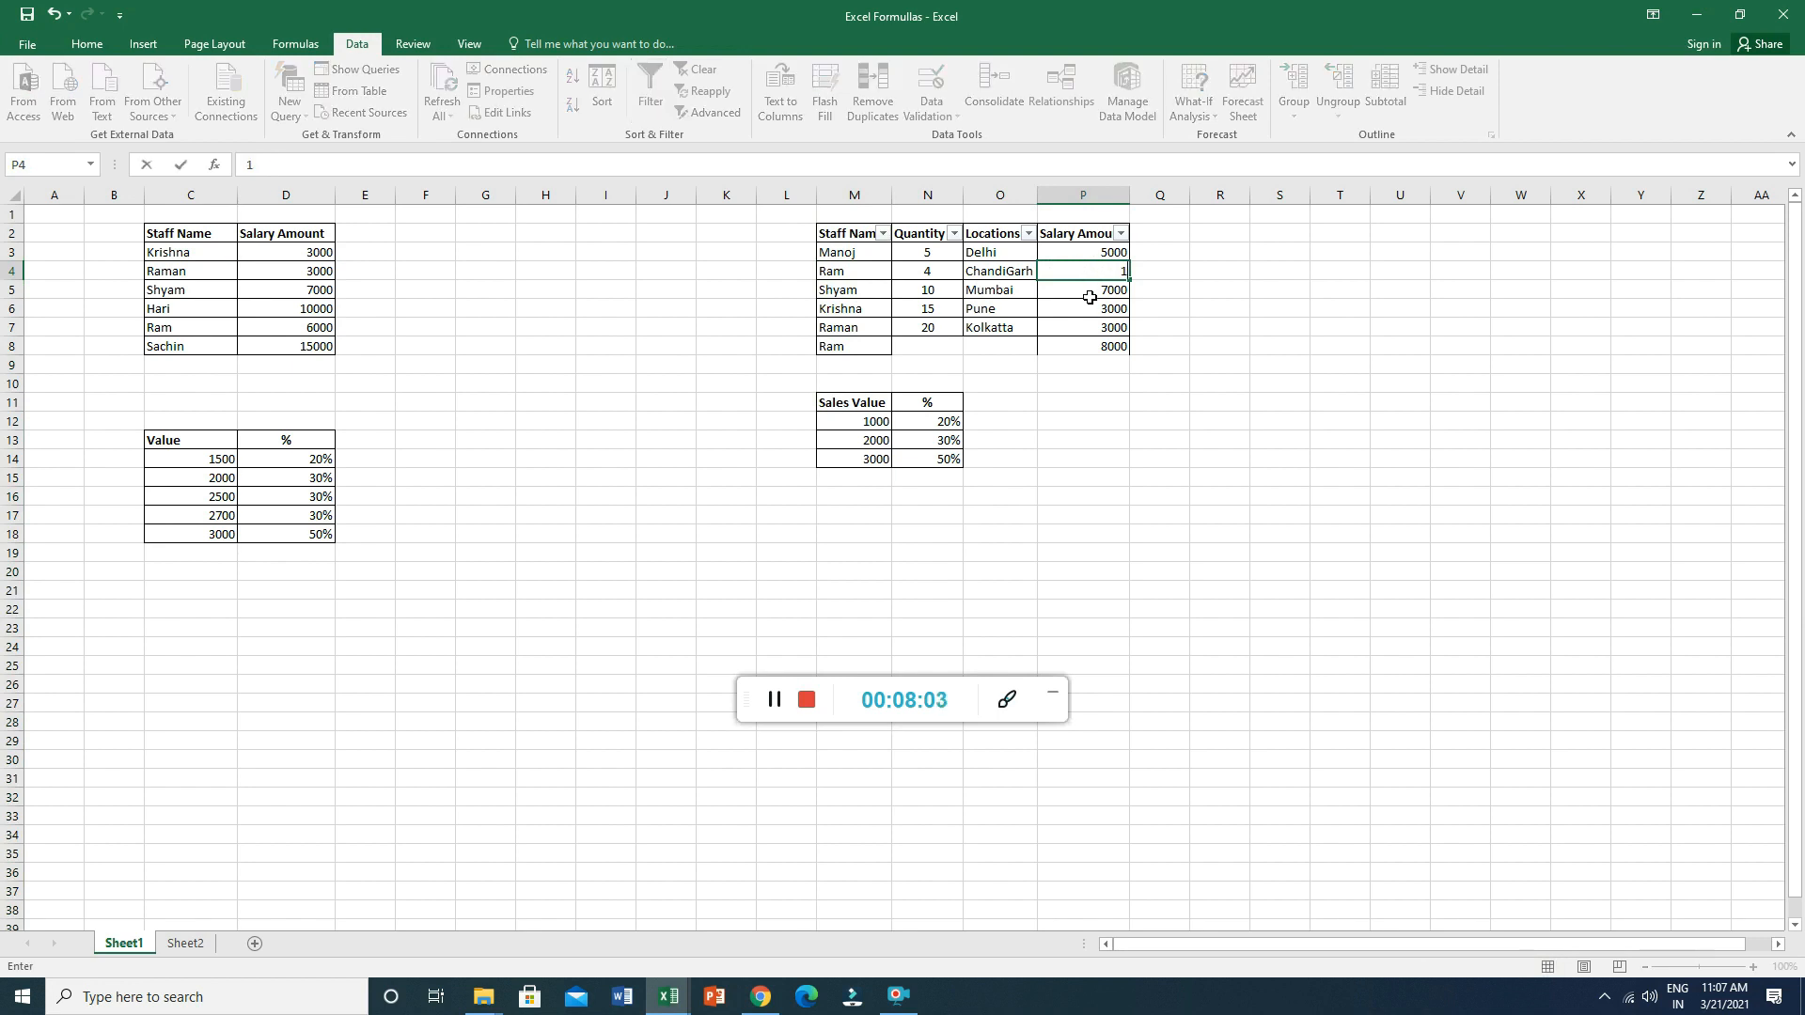
key(BackSpace)
text(20)
click(1081, 330)
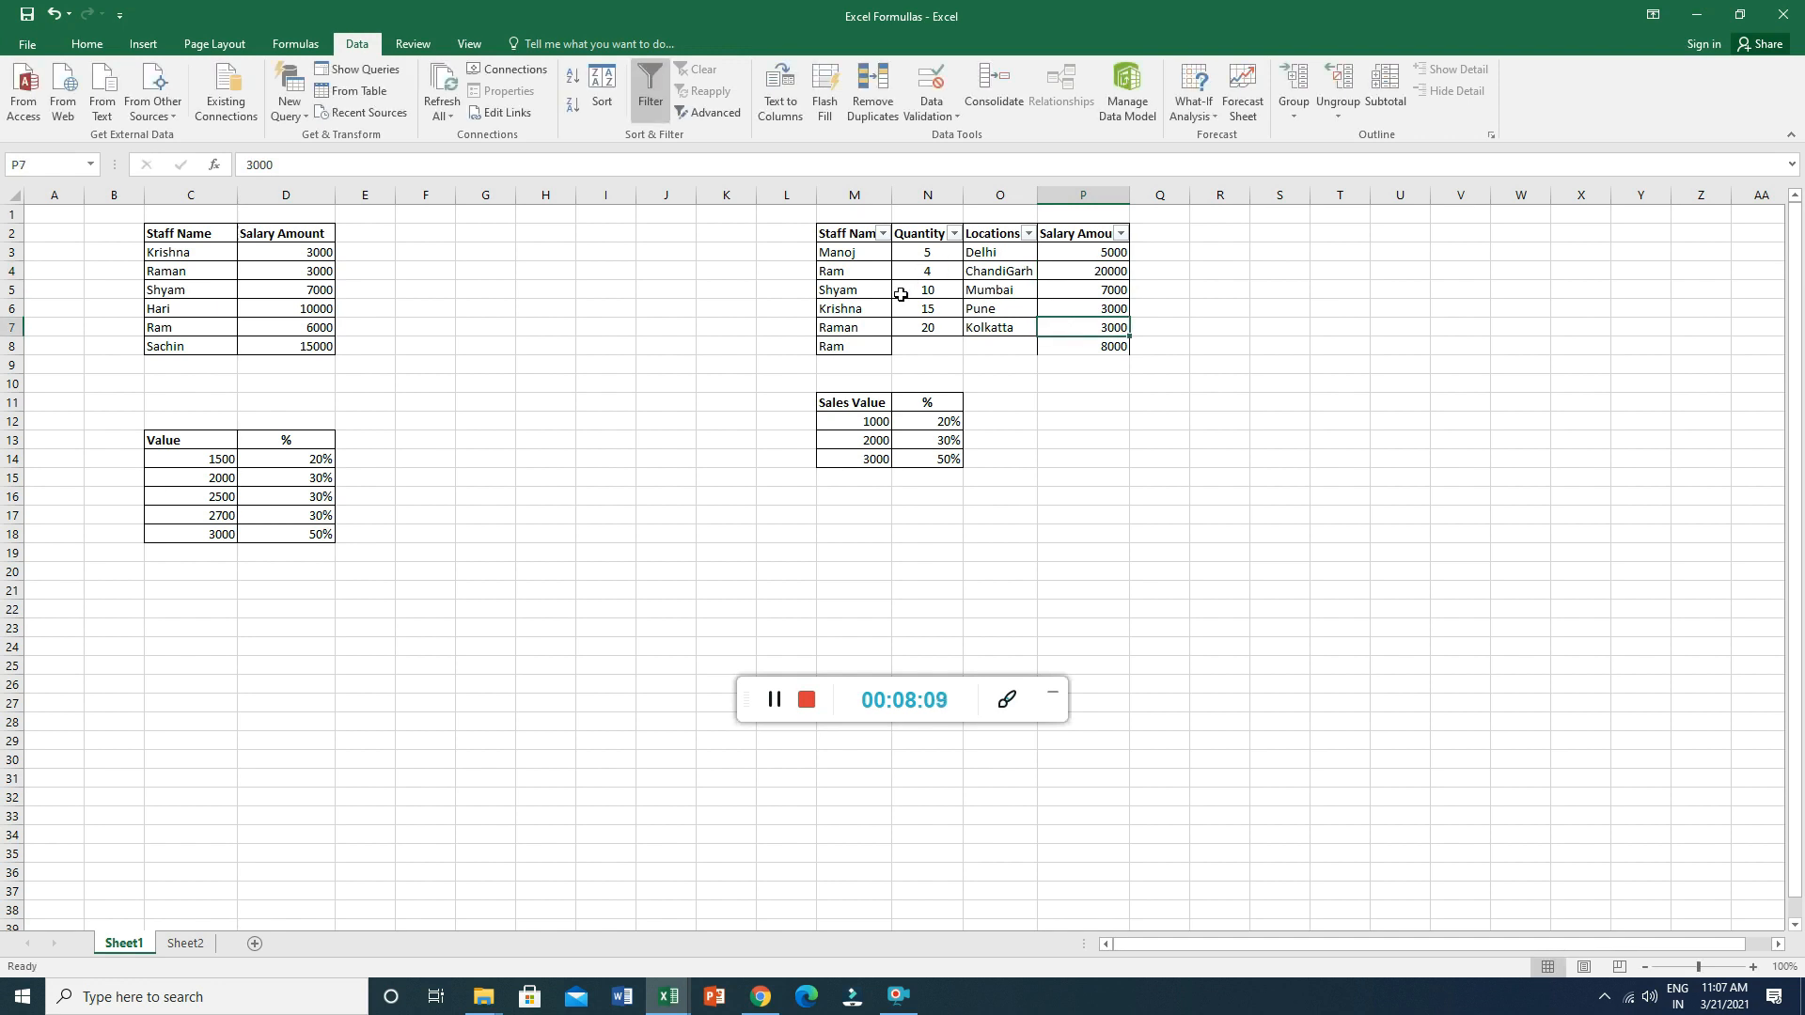
click(278, 269)
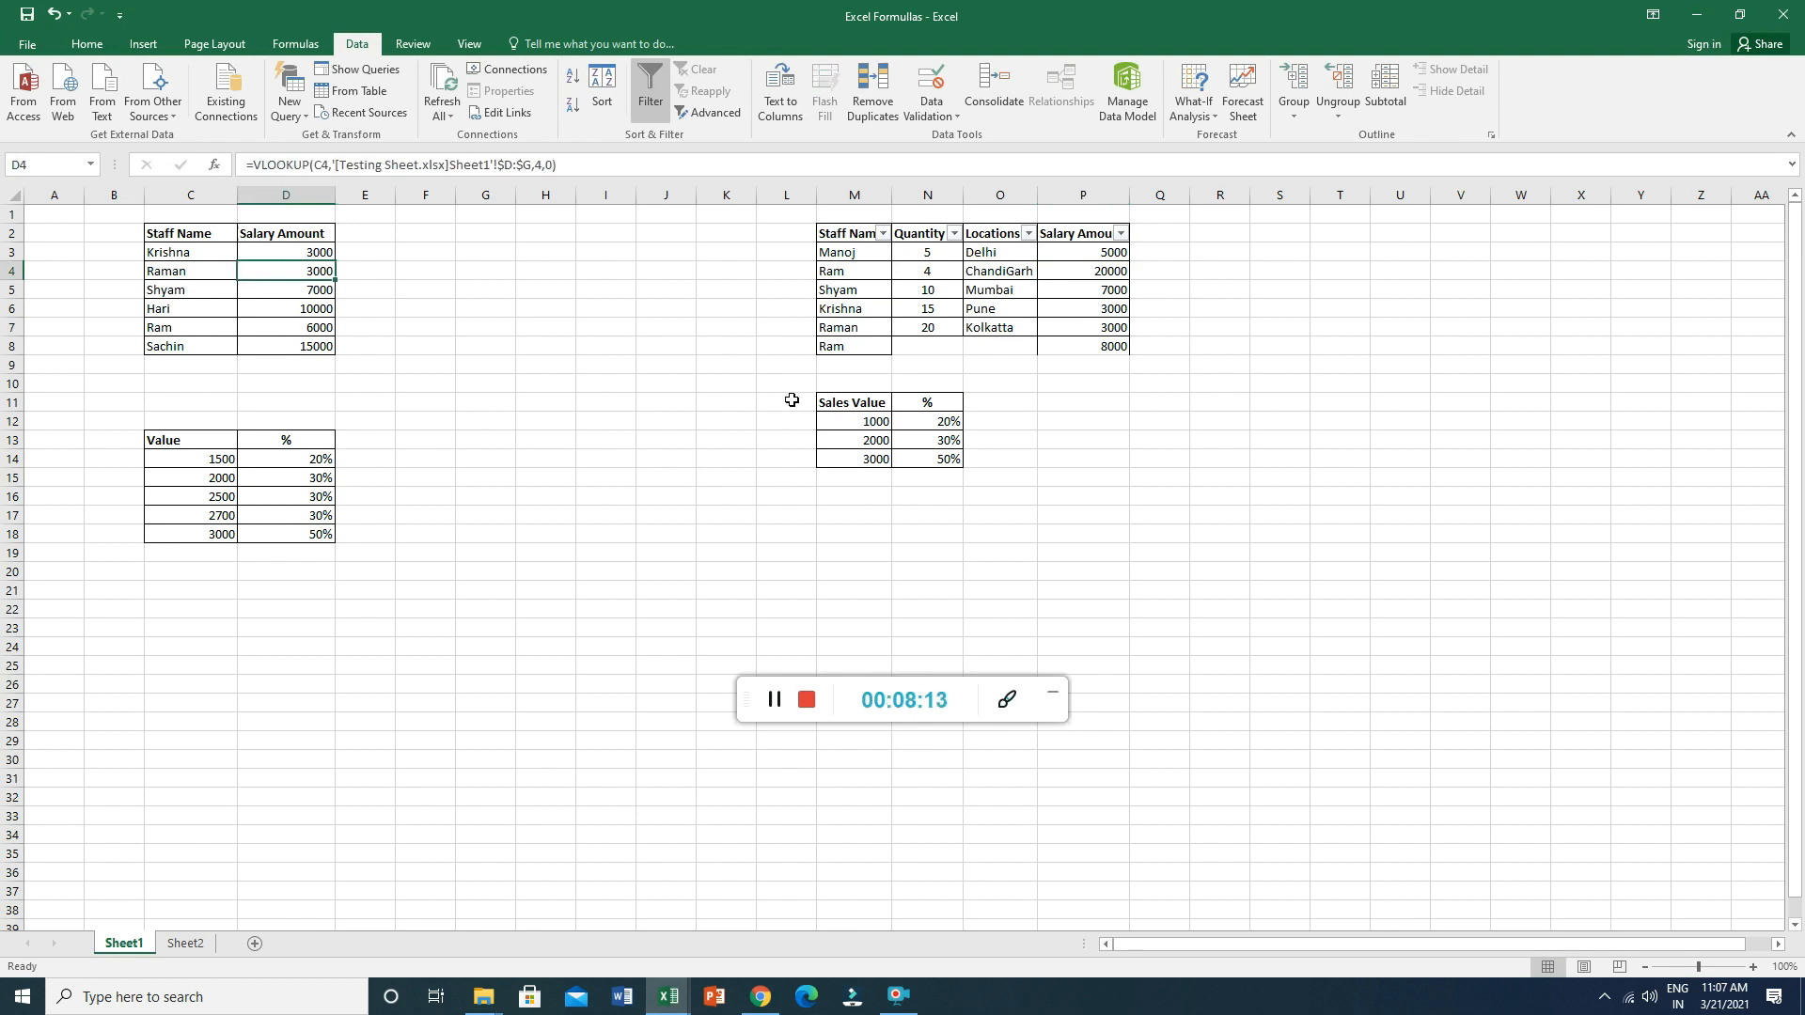
click(1080, 273)
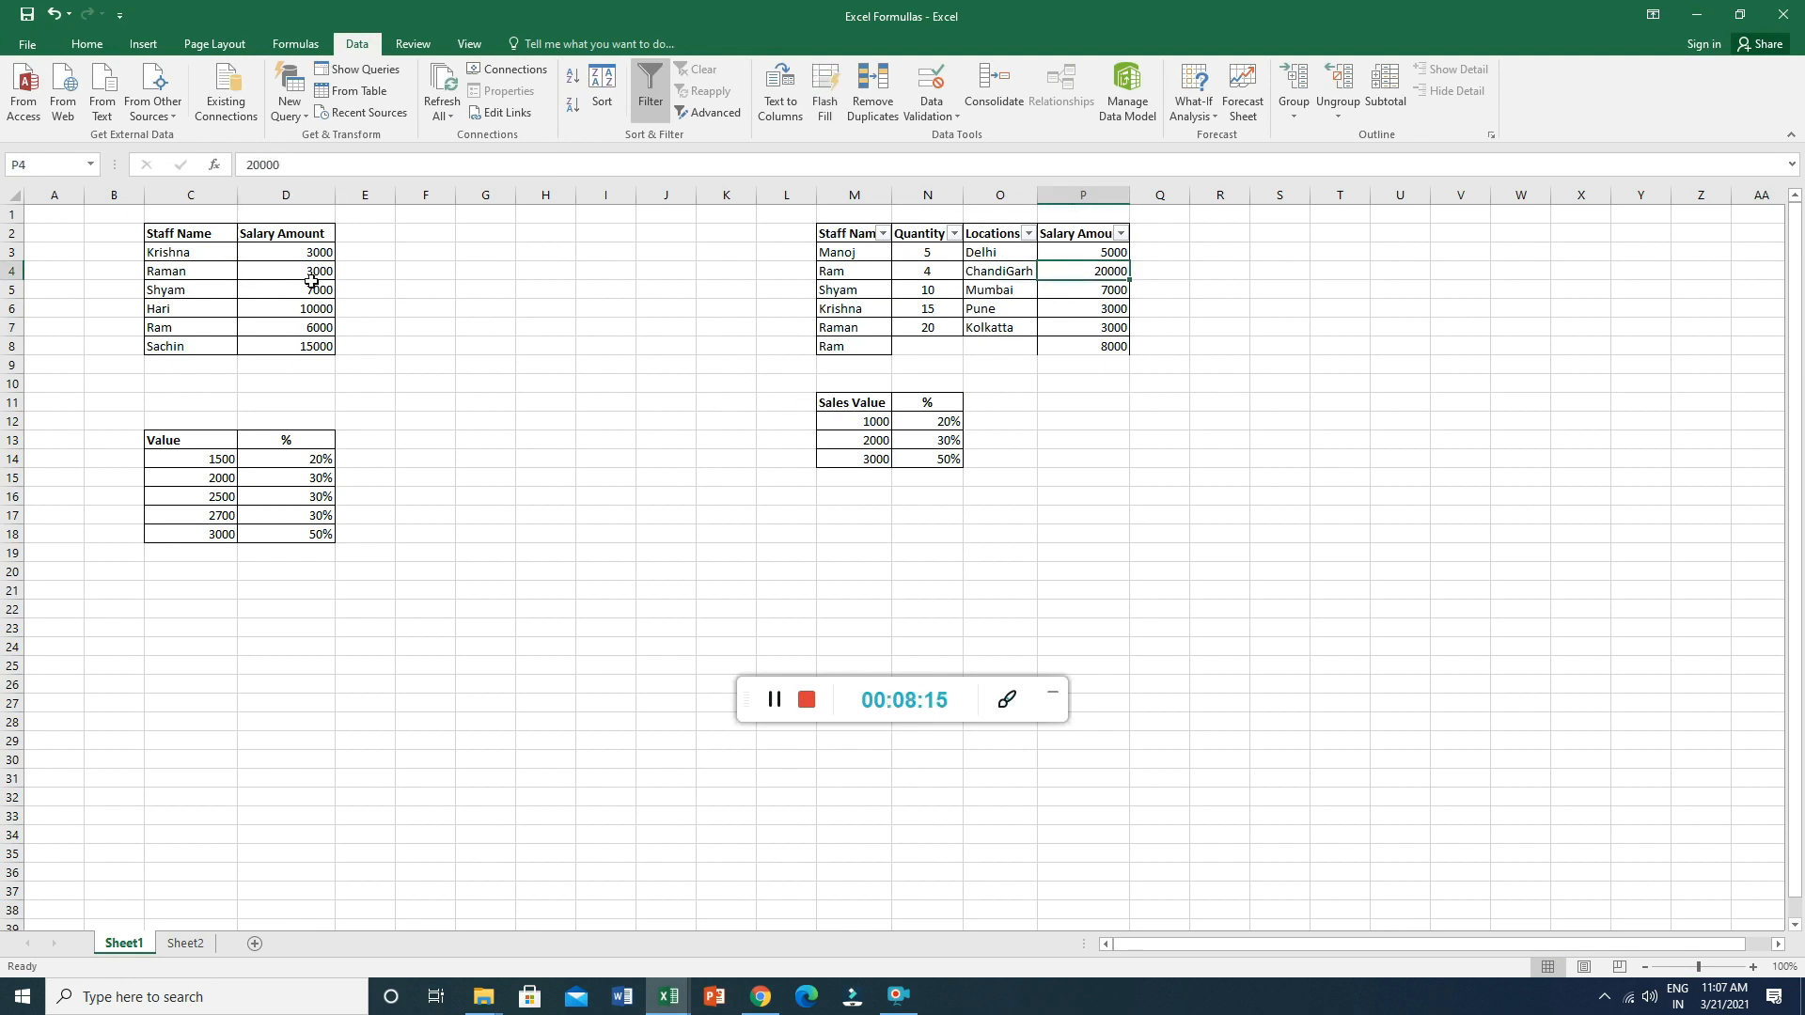
Replace the D3 formula with =VLOOKUP(C3,M2:P8,4,0) to look up the salary from the same sheet's table.
click(273, 252)
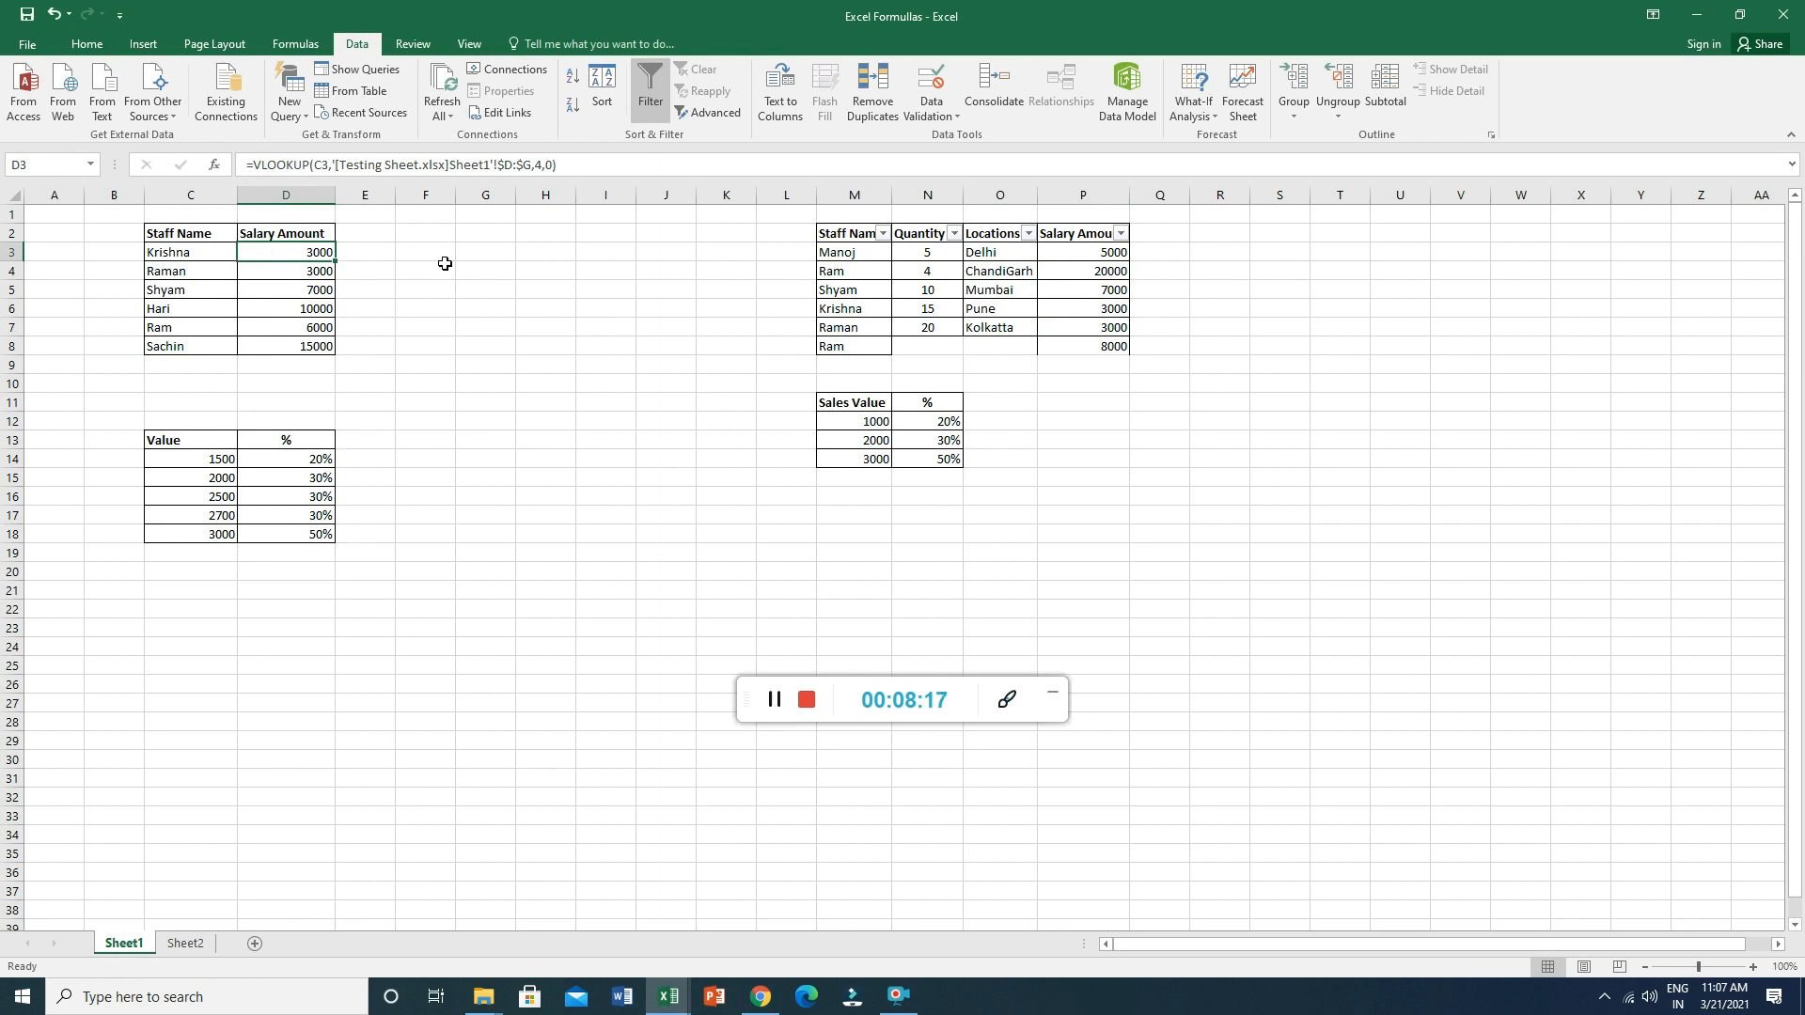
text(=)
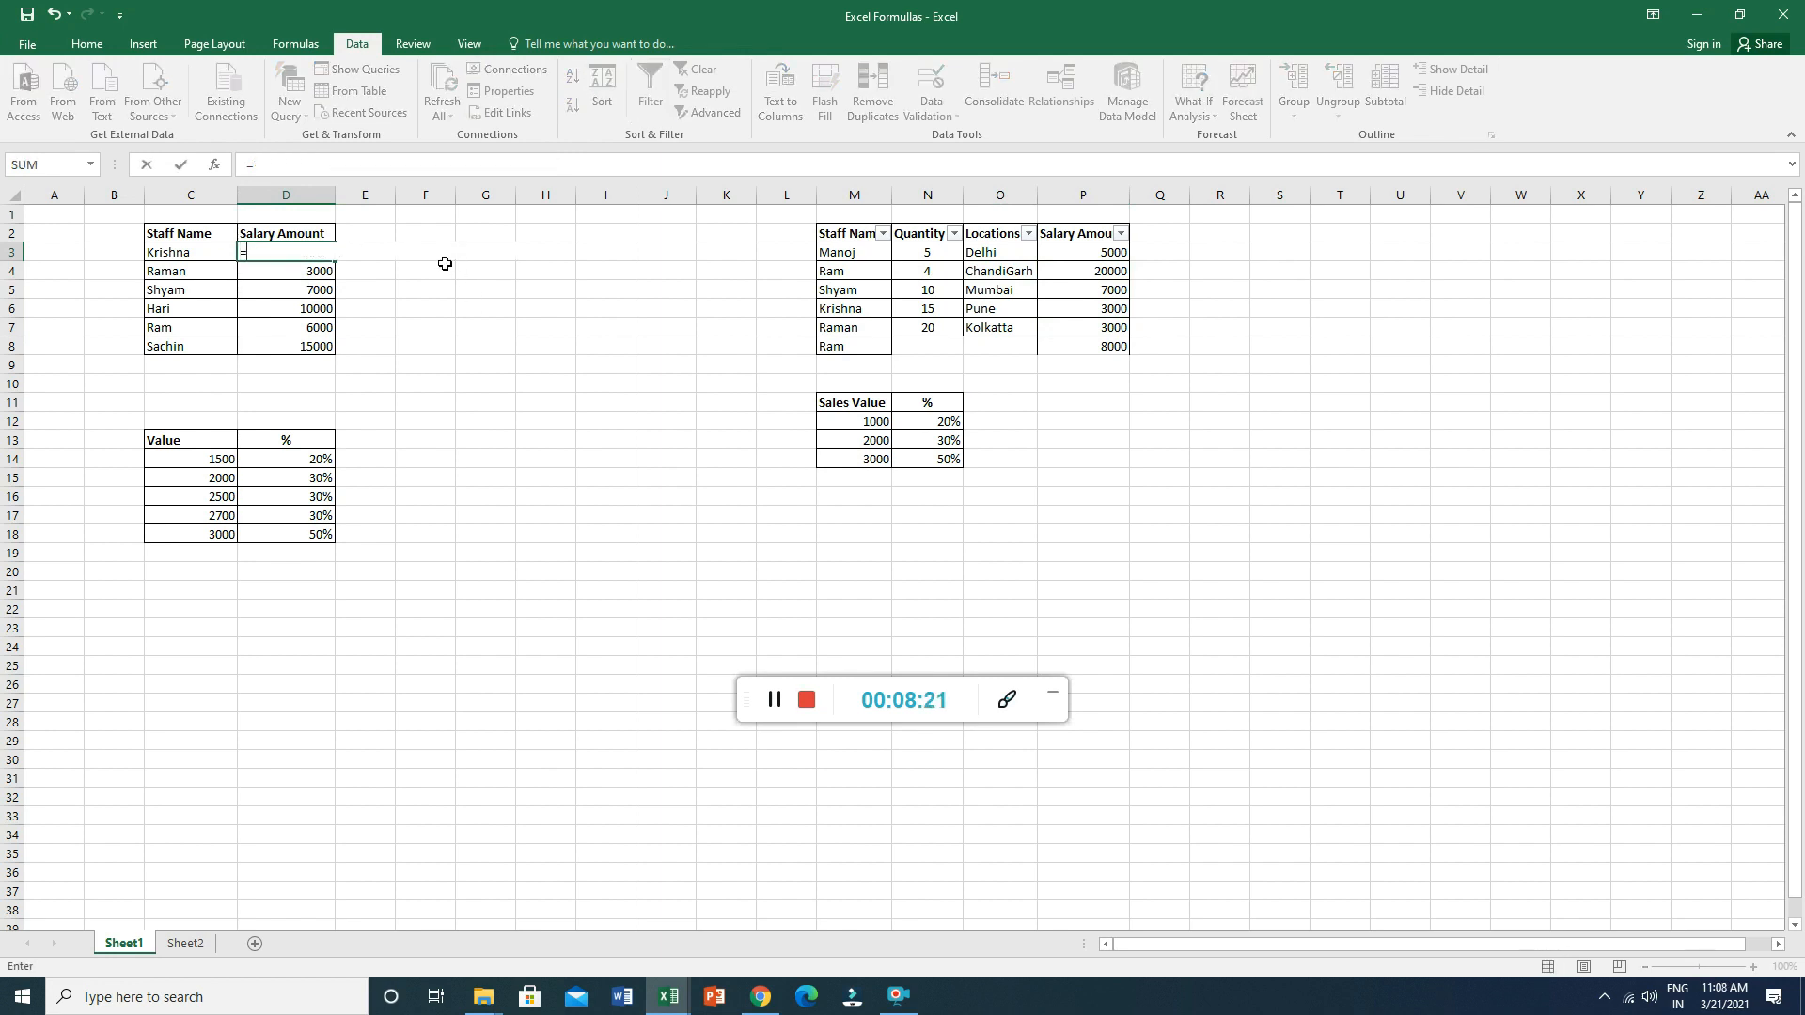
text(V)
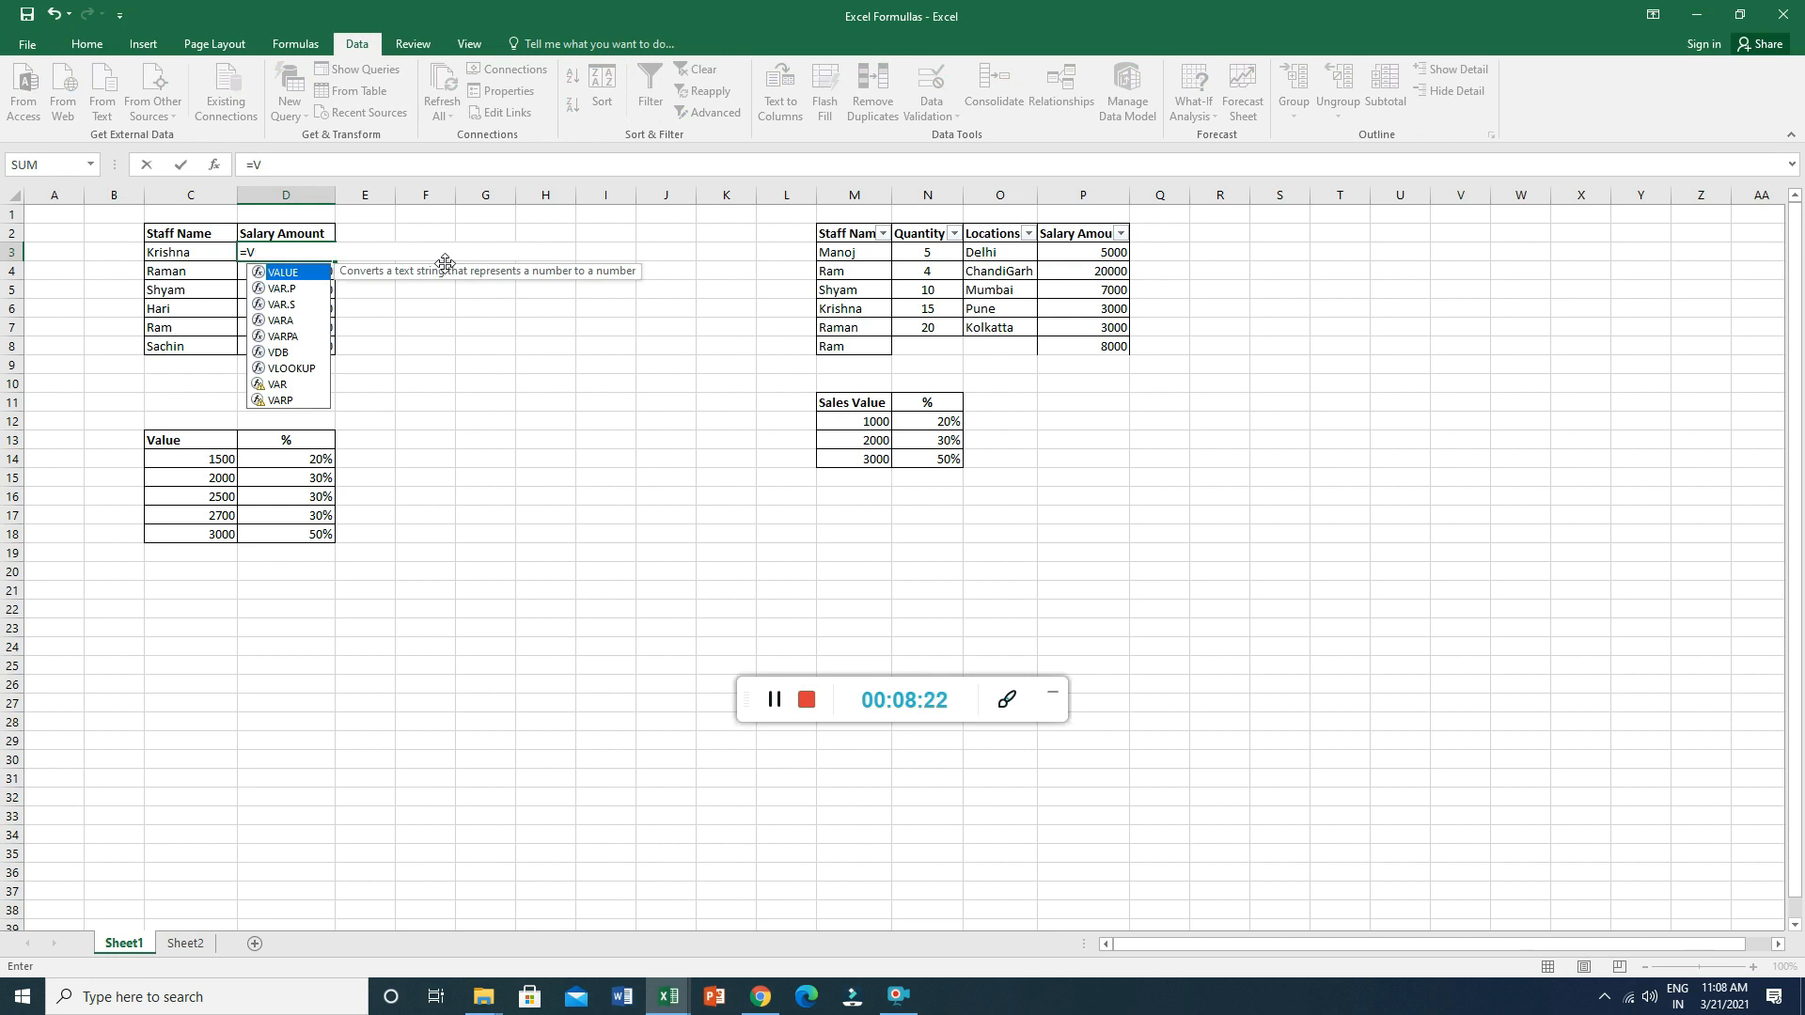
text(lookup()
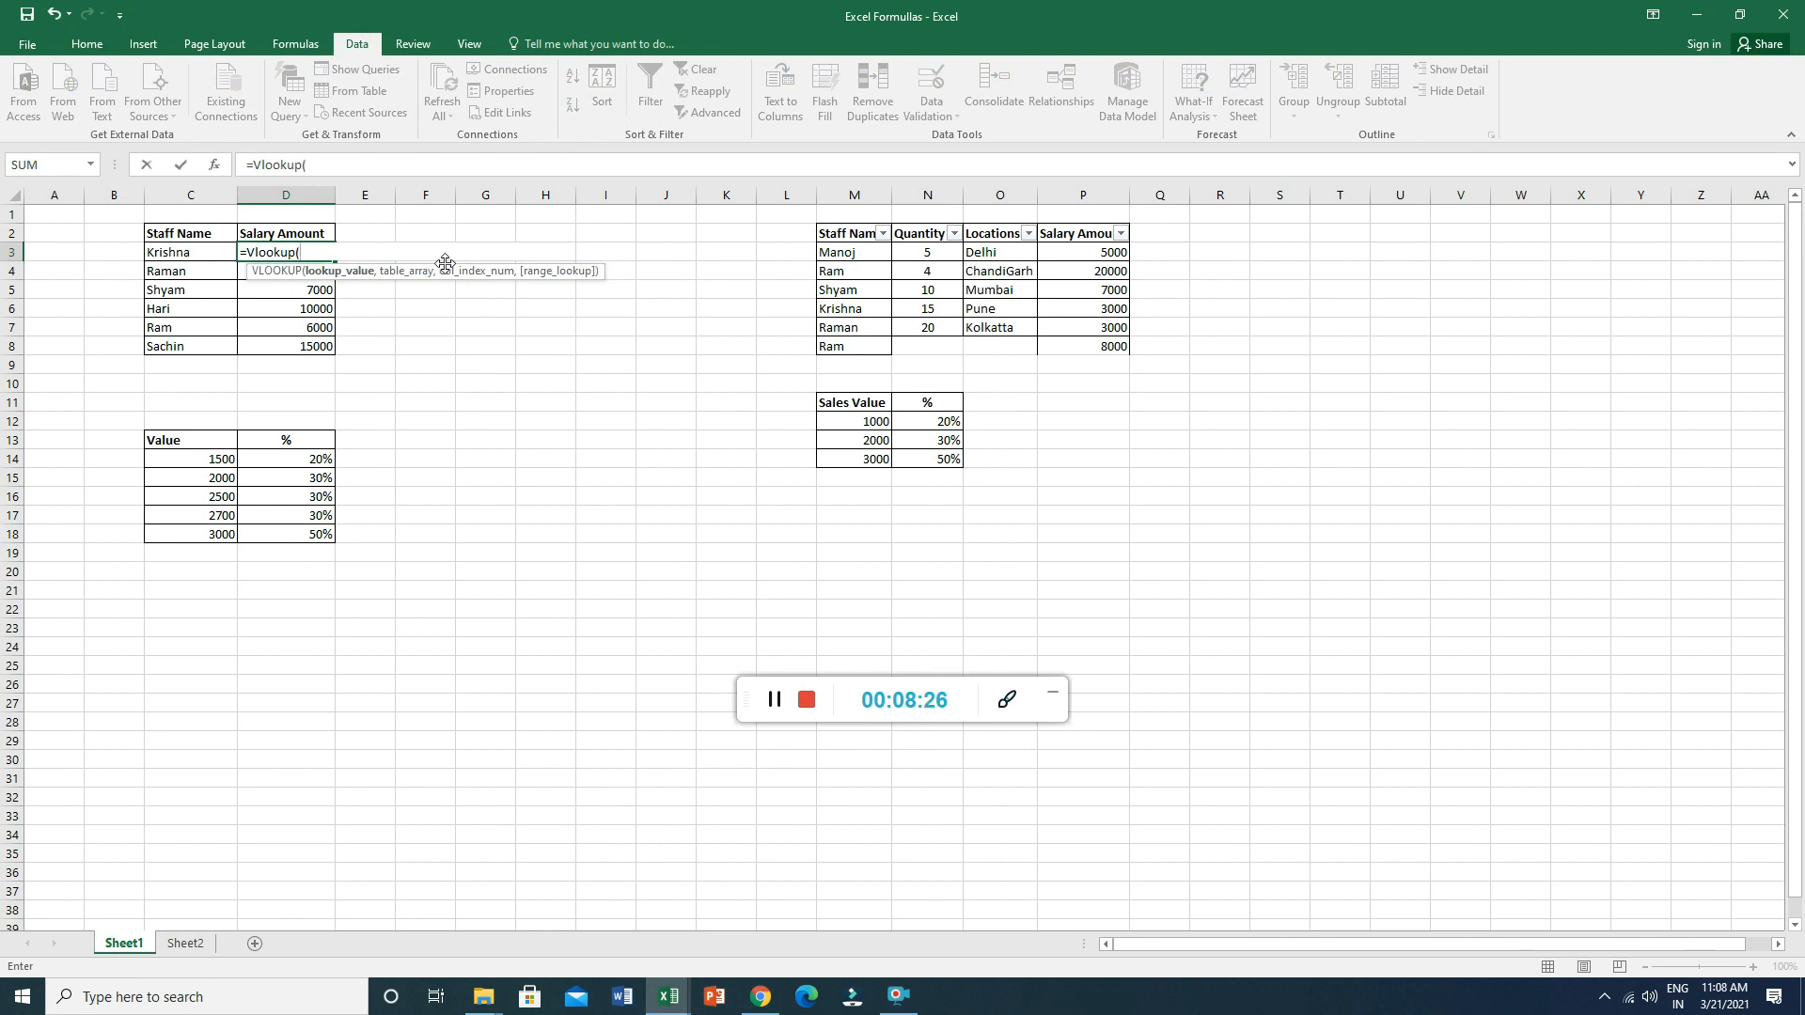
click(156, 255)
text(,)
drag(873, 238, 1111, 356)
text(,4,0)
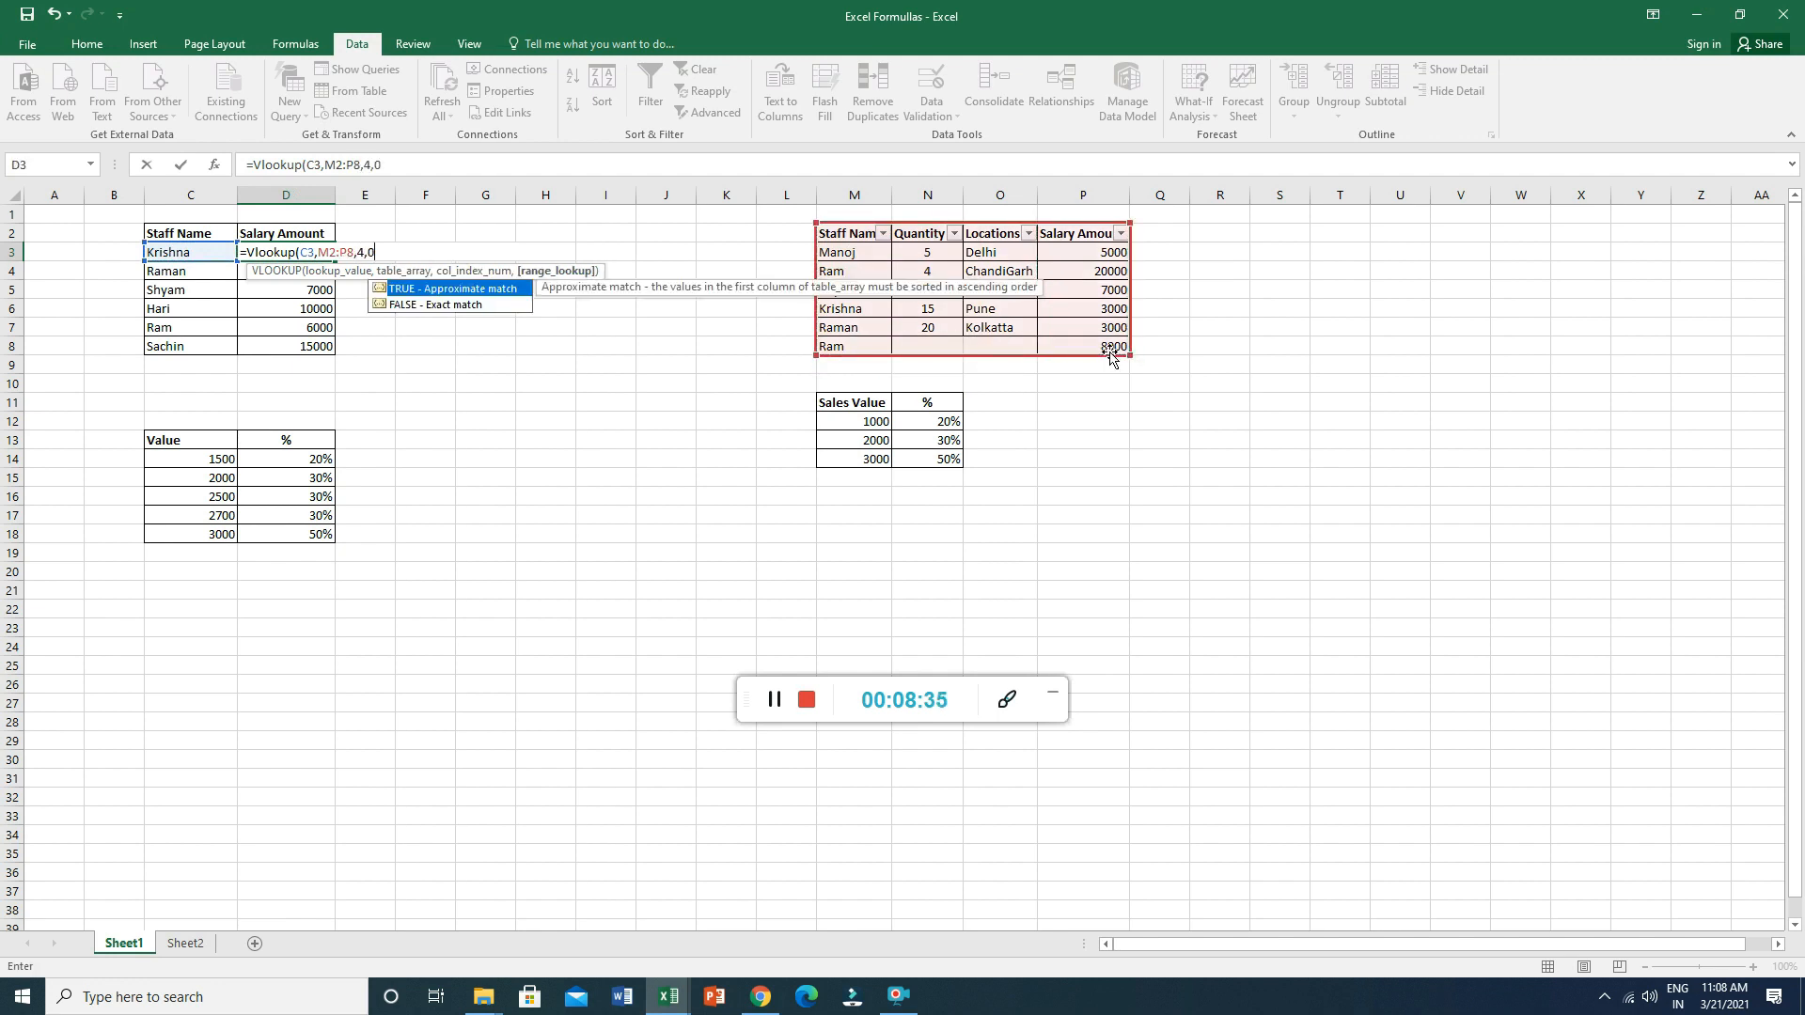
key(Return)
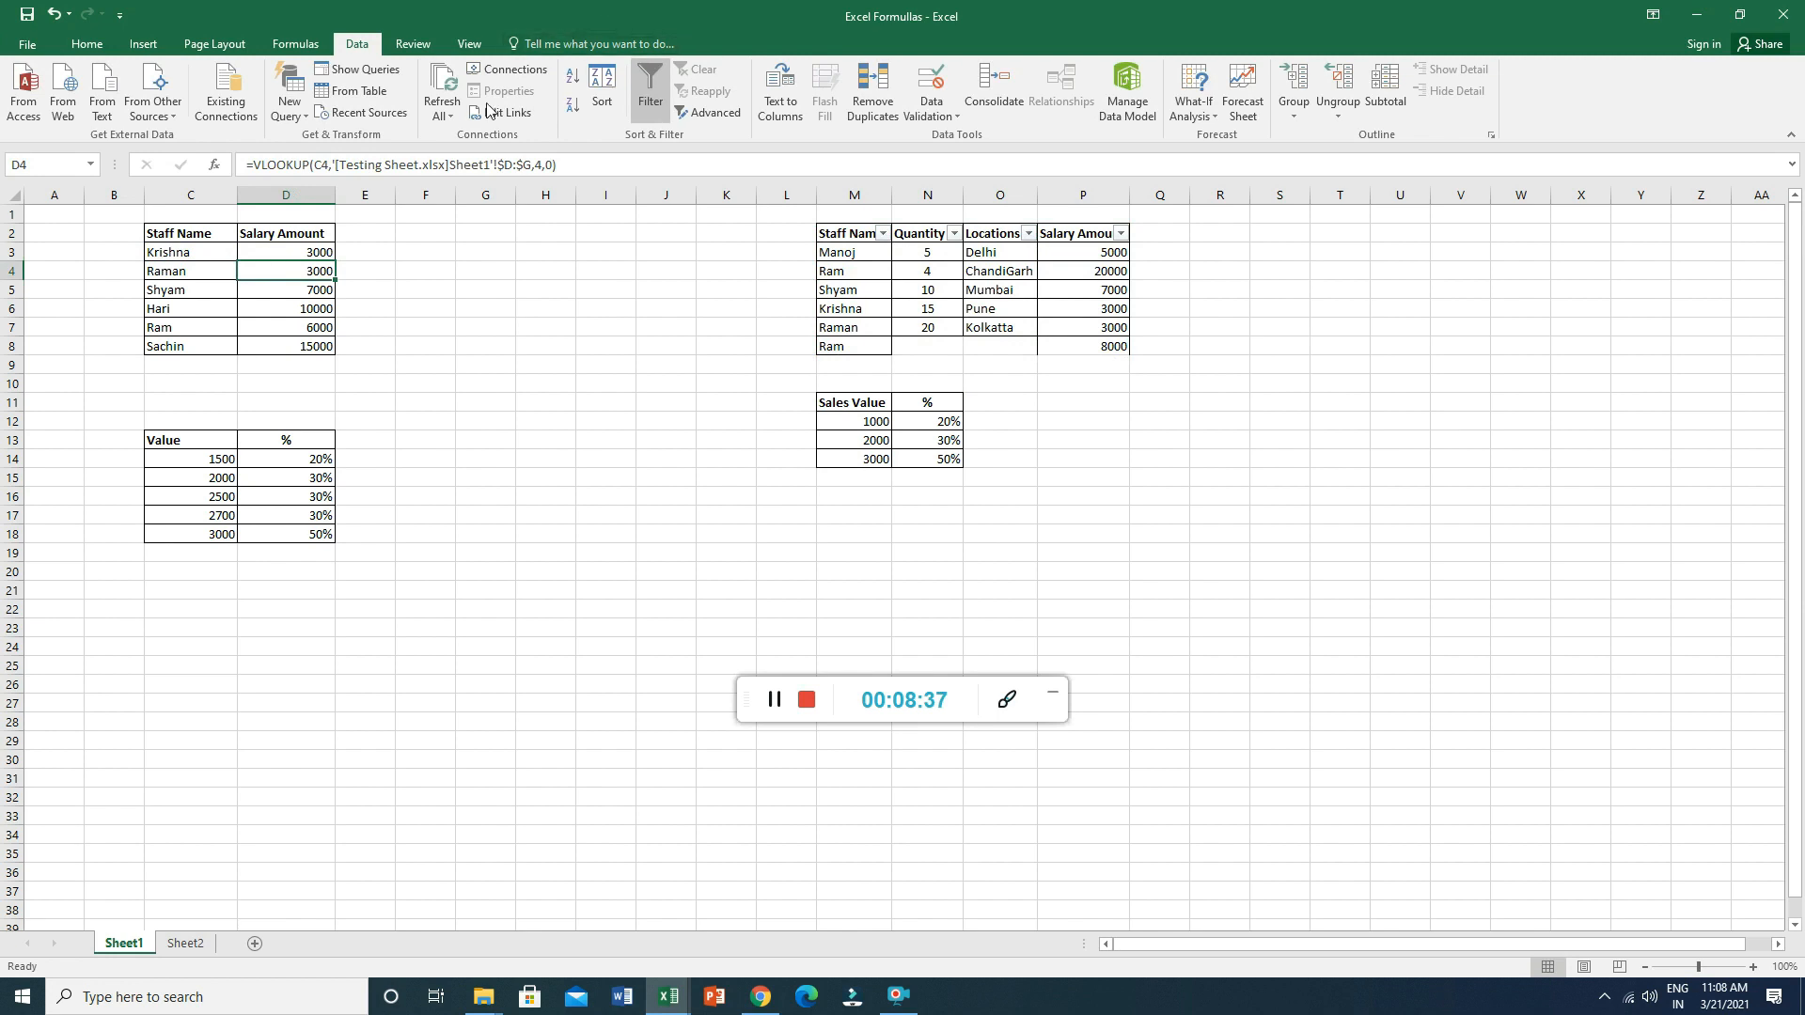
Change the lookup range in the D3 formula to whole columns M:P, making it =VLOOKUP(C3,M:P,4,0).
click(299, 254)
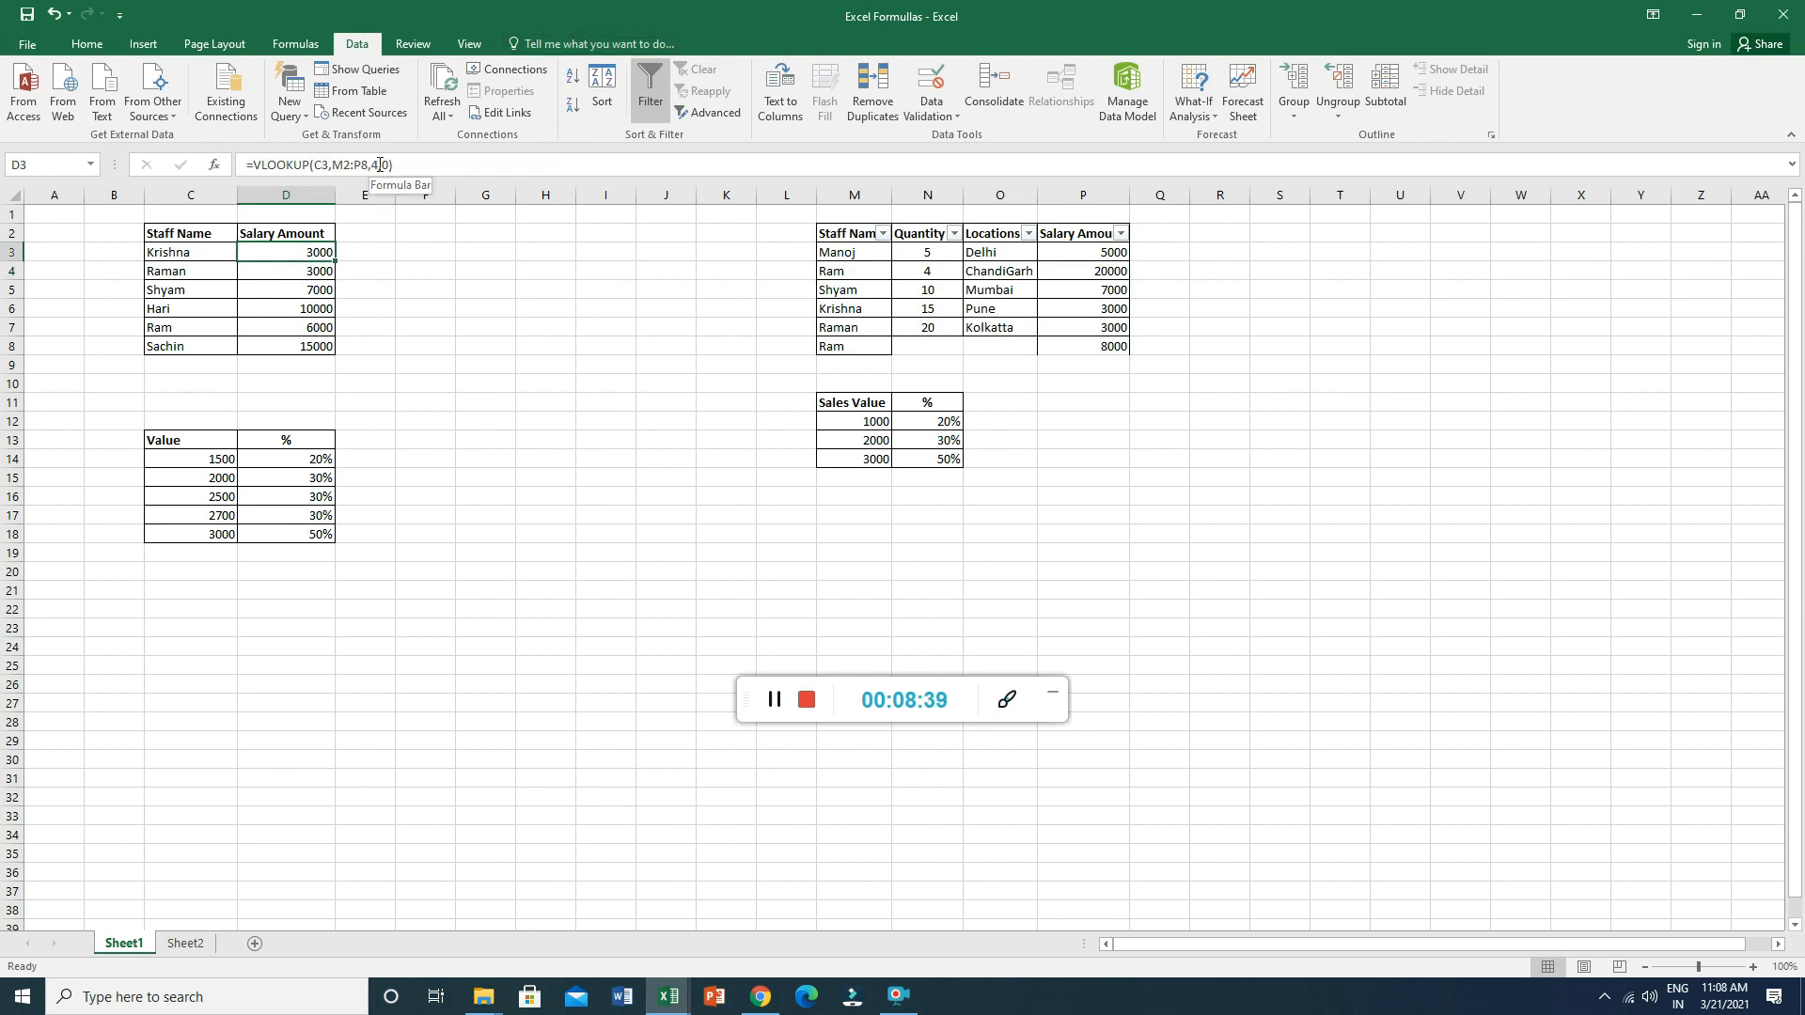
drag(369, 167, 407, 194)
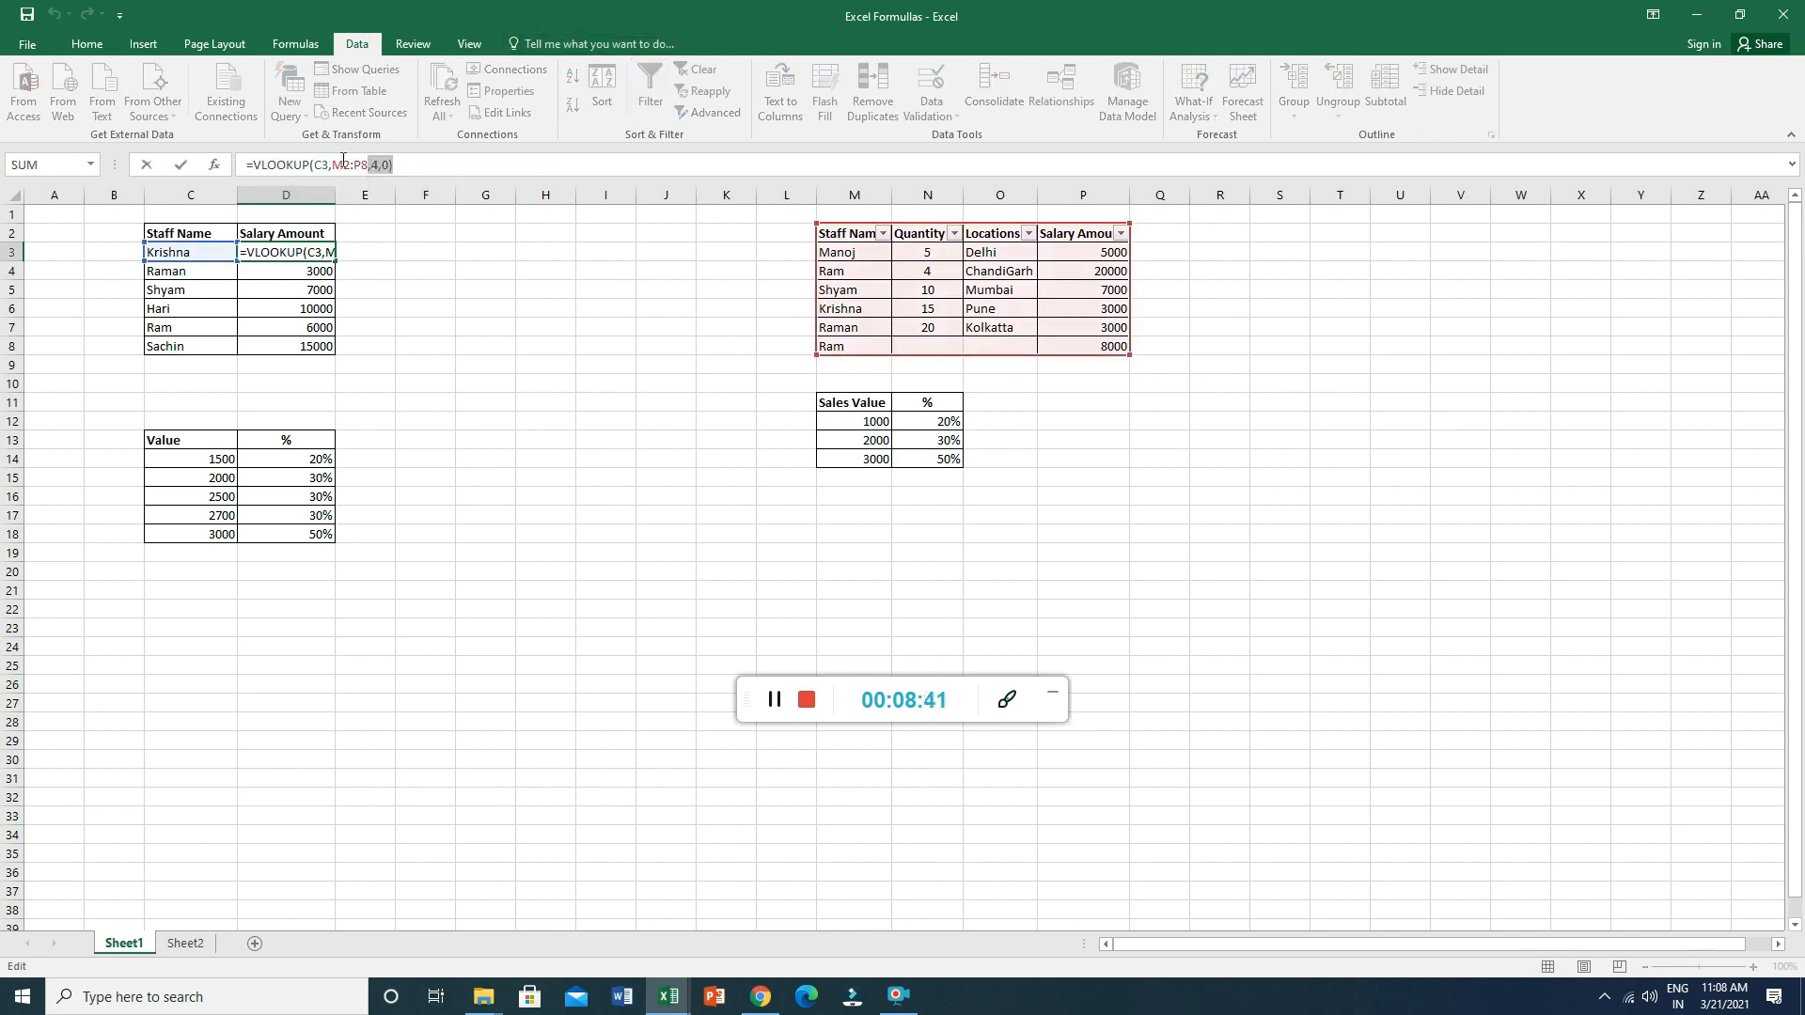
click(364, 167)
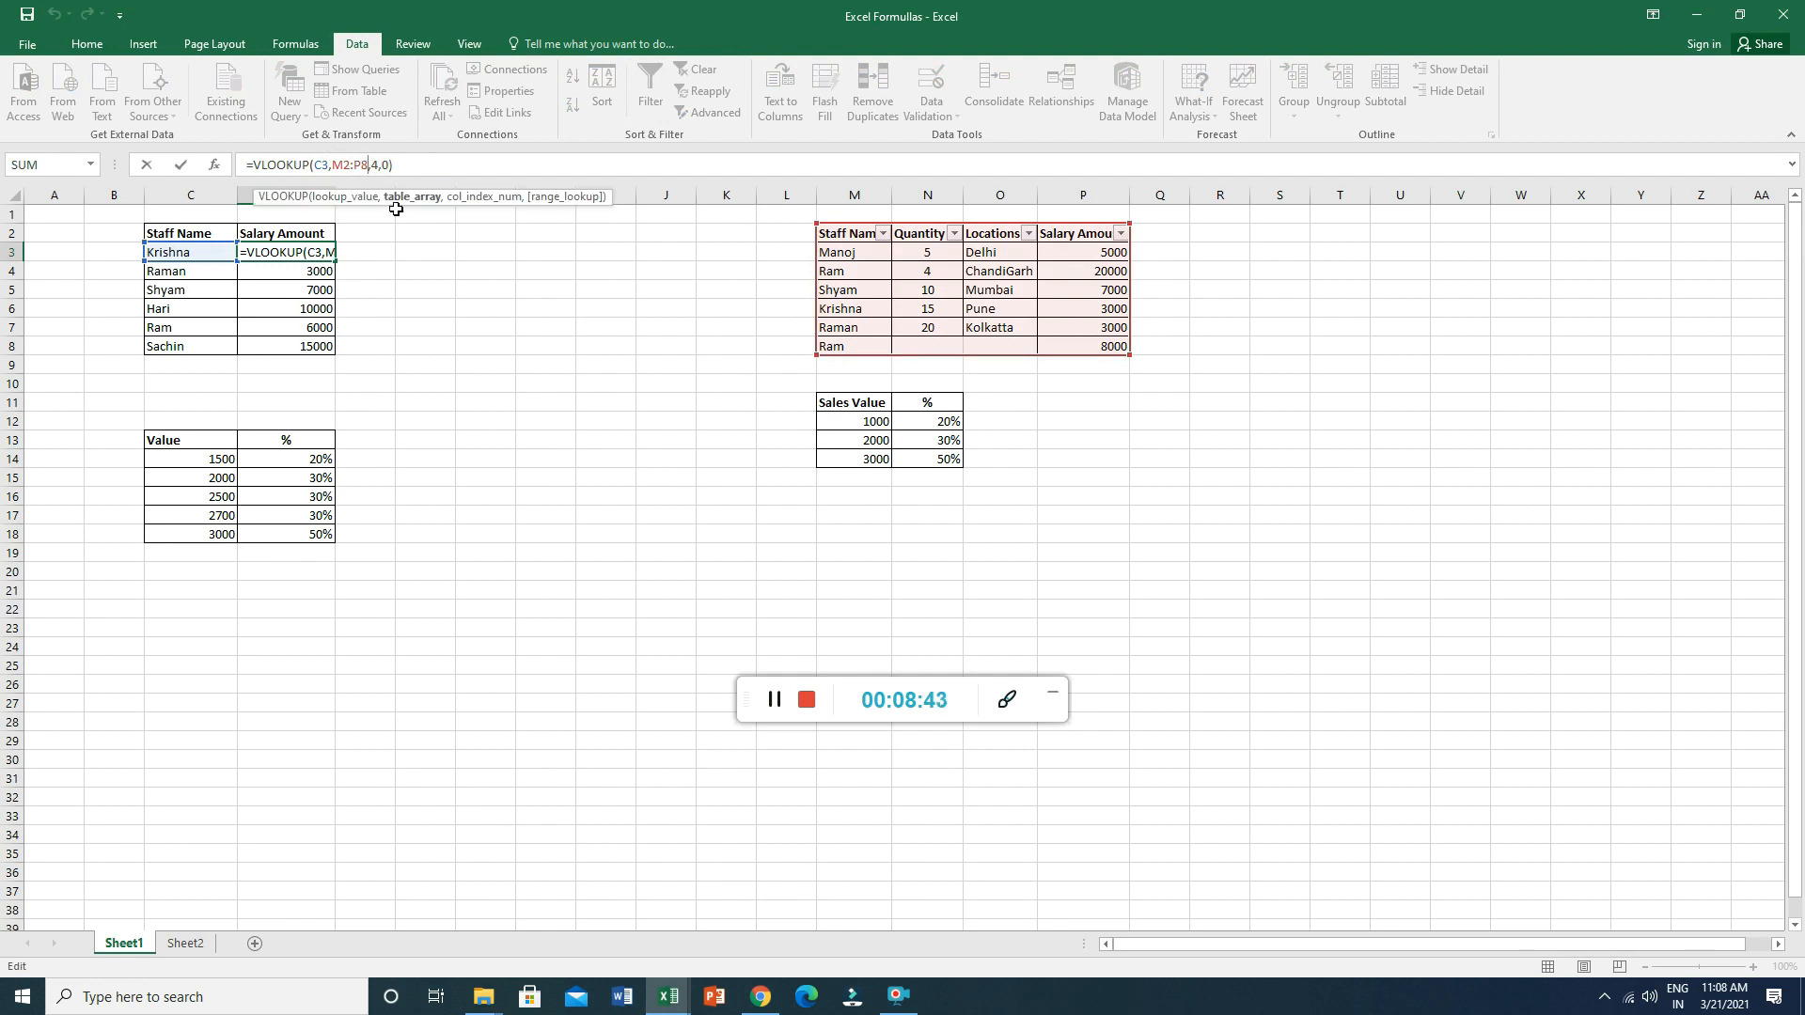
key(BackSpace)
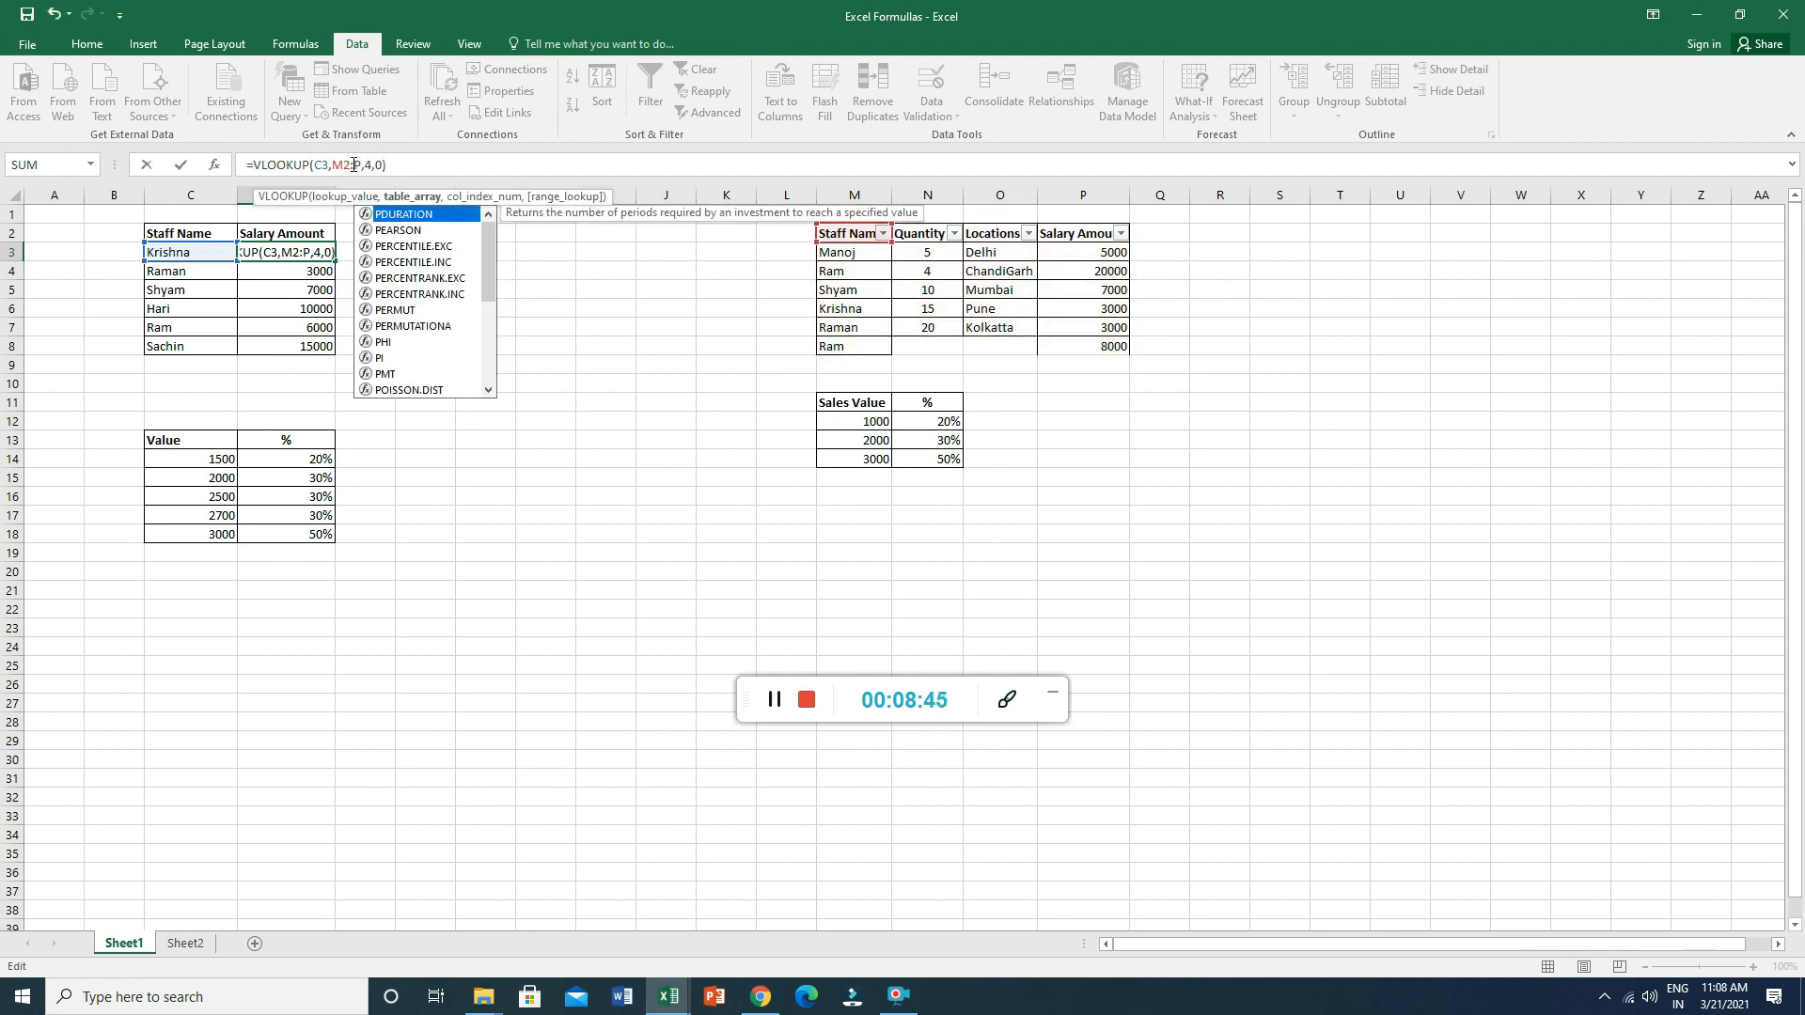
click(349, 165)
key(BackSpace)
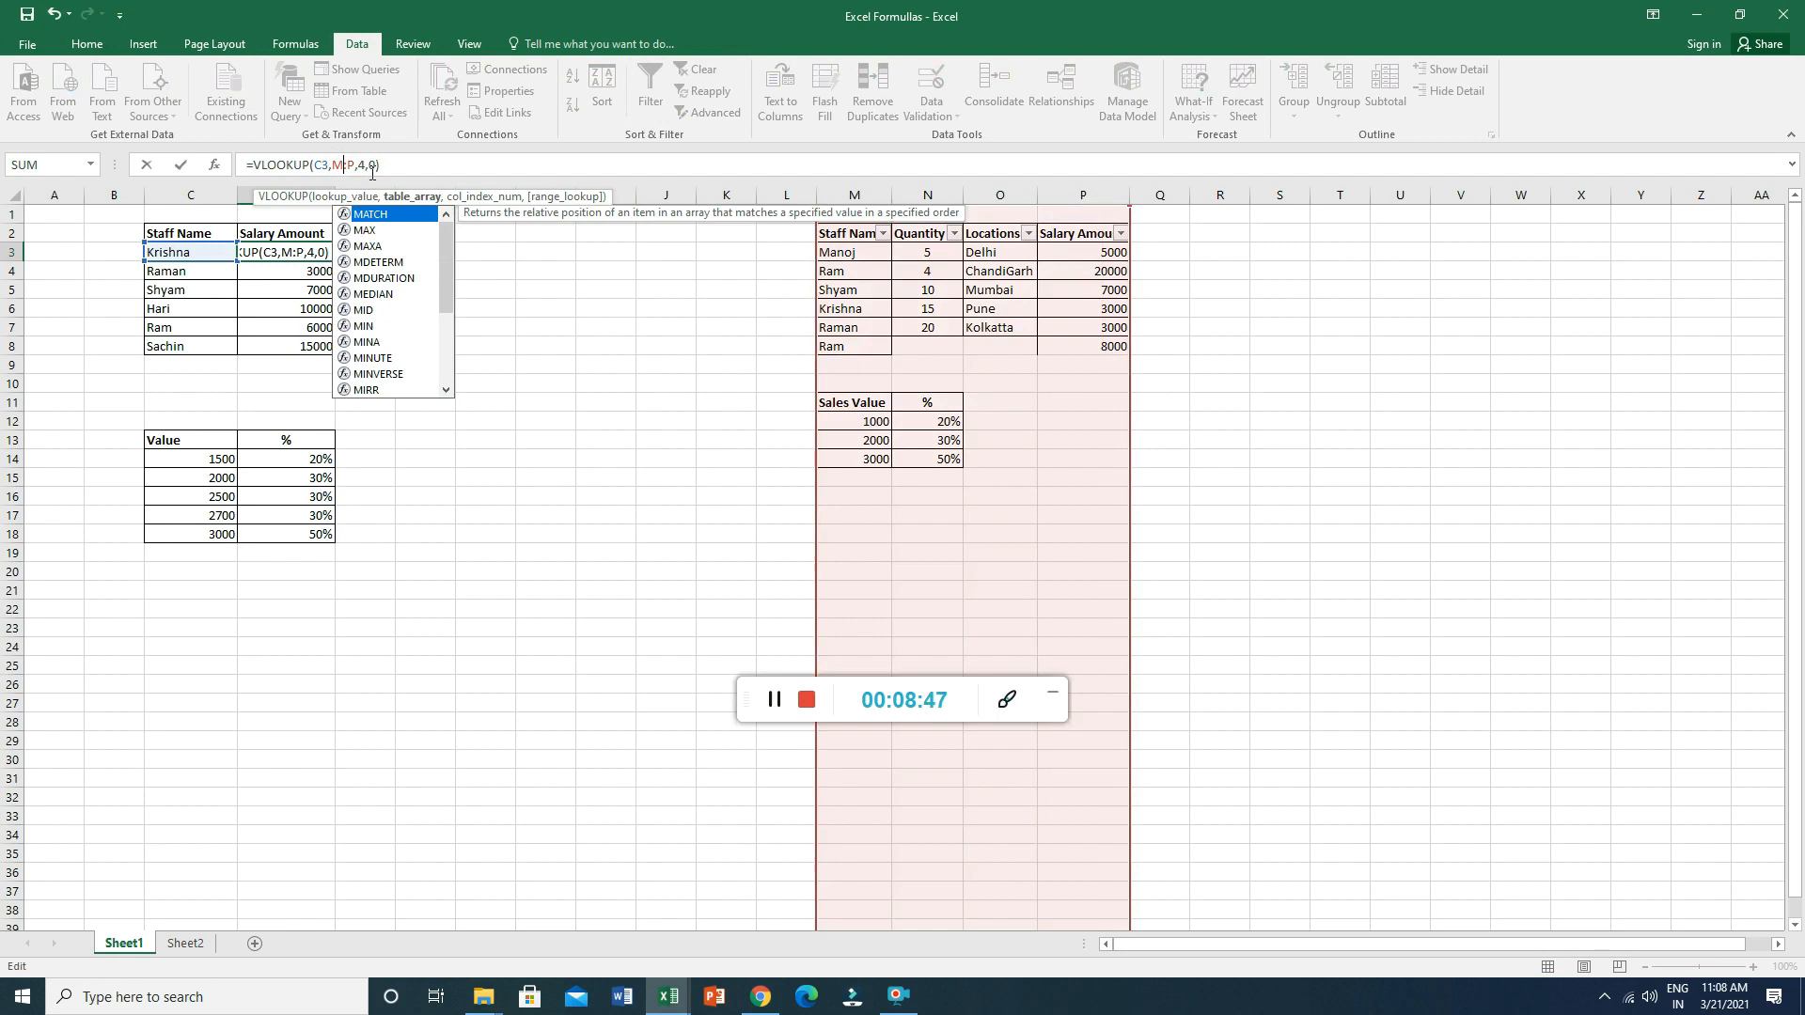
key(Return)
Fill the D3 lookup formula down through D8 and inspect the formulas in D3 and D4.
click(305, 250)
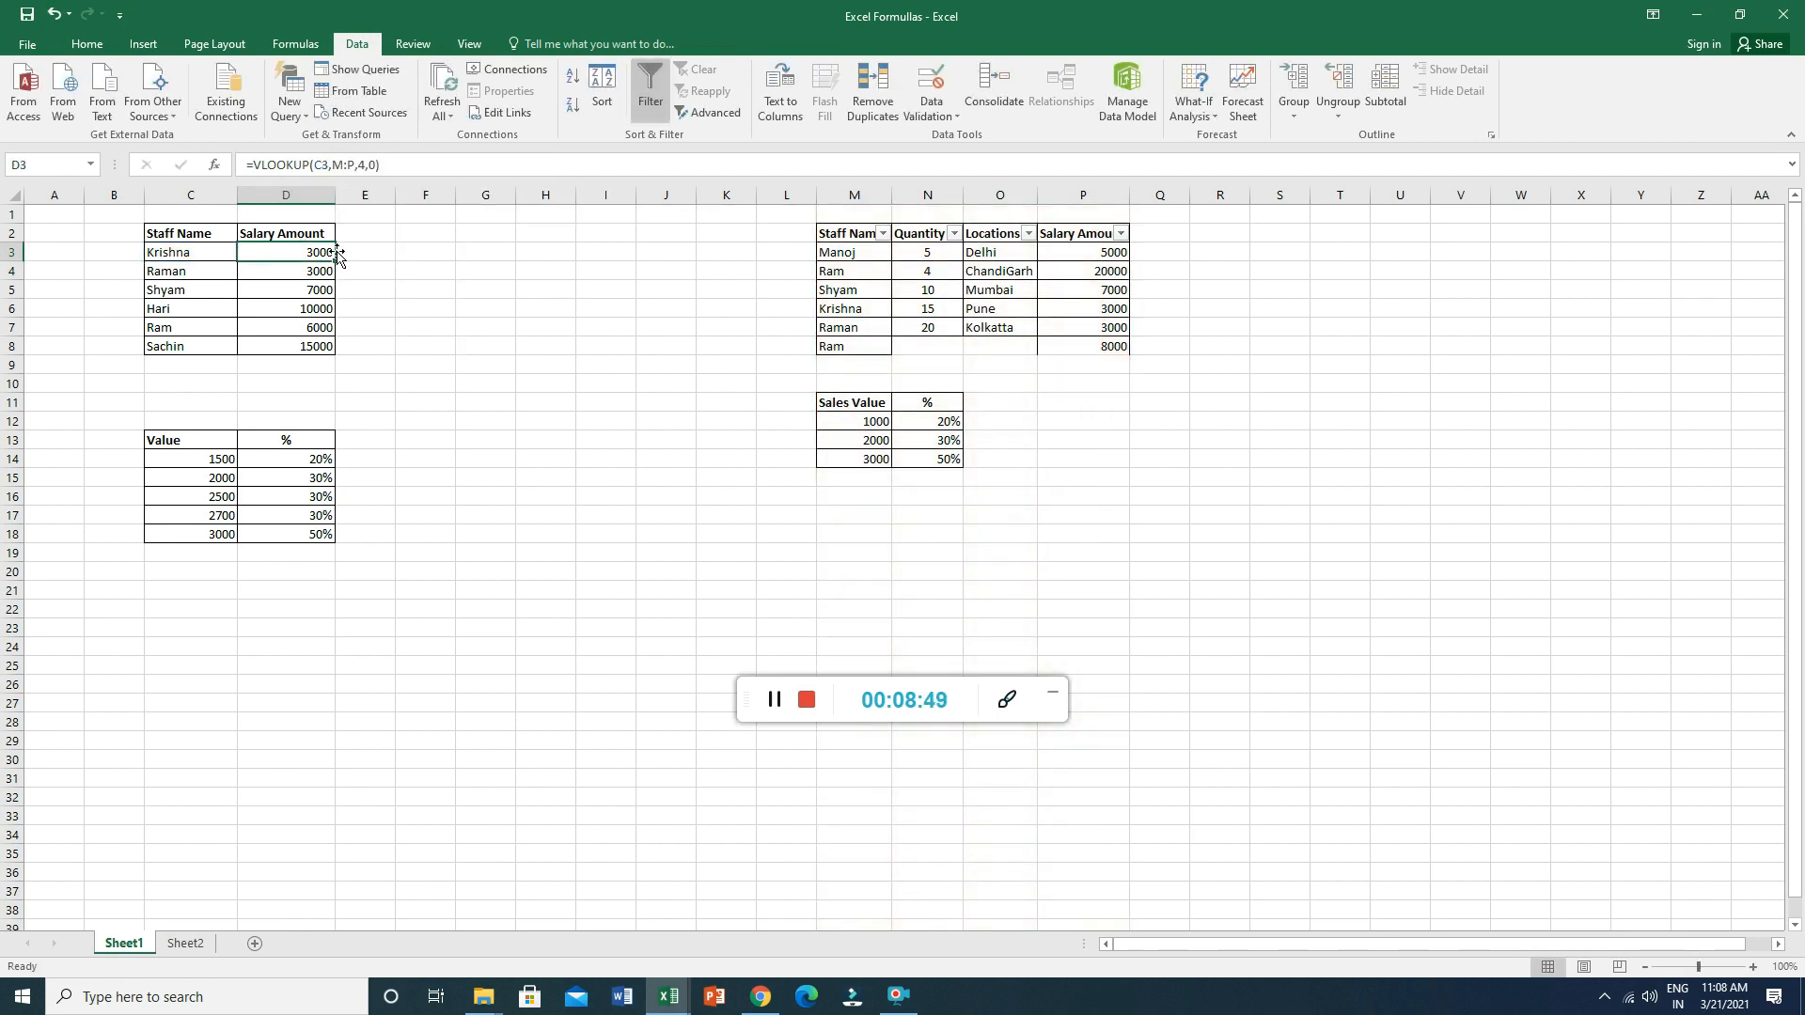
drag(337, 261, 346, 350)
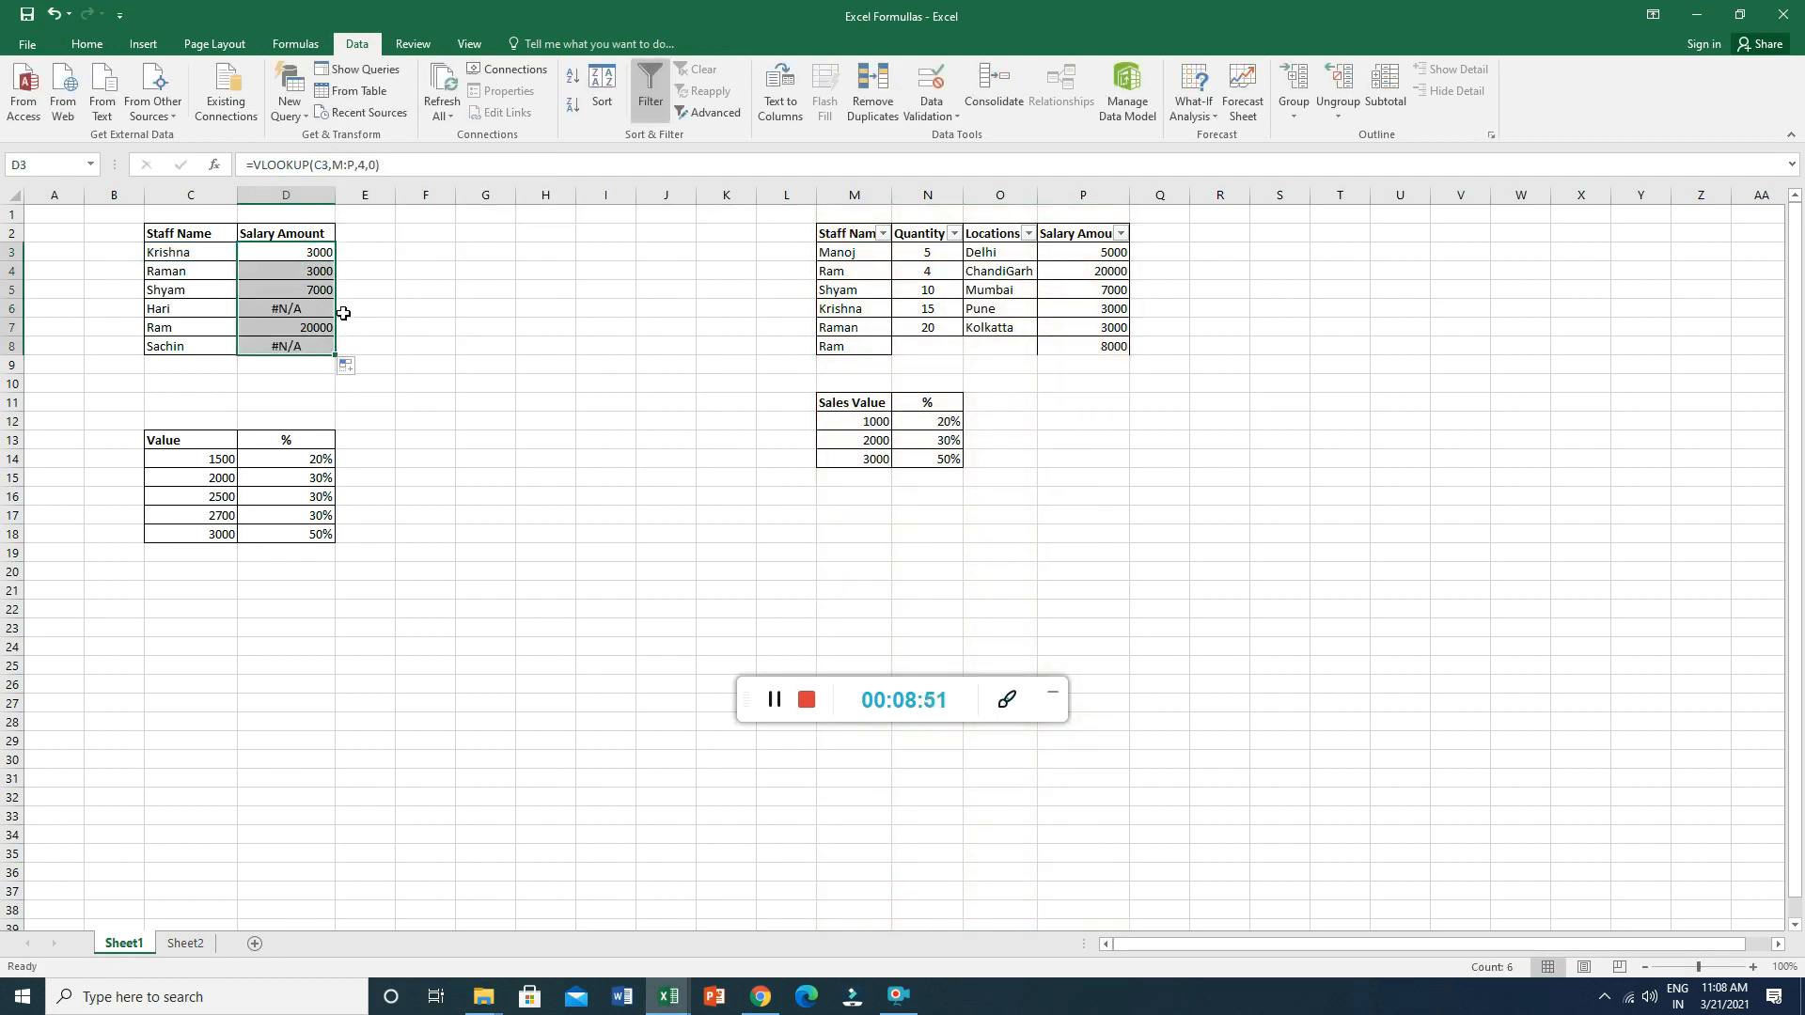
click(315, 313)
click(311, 251)
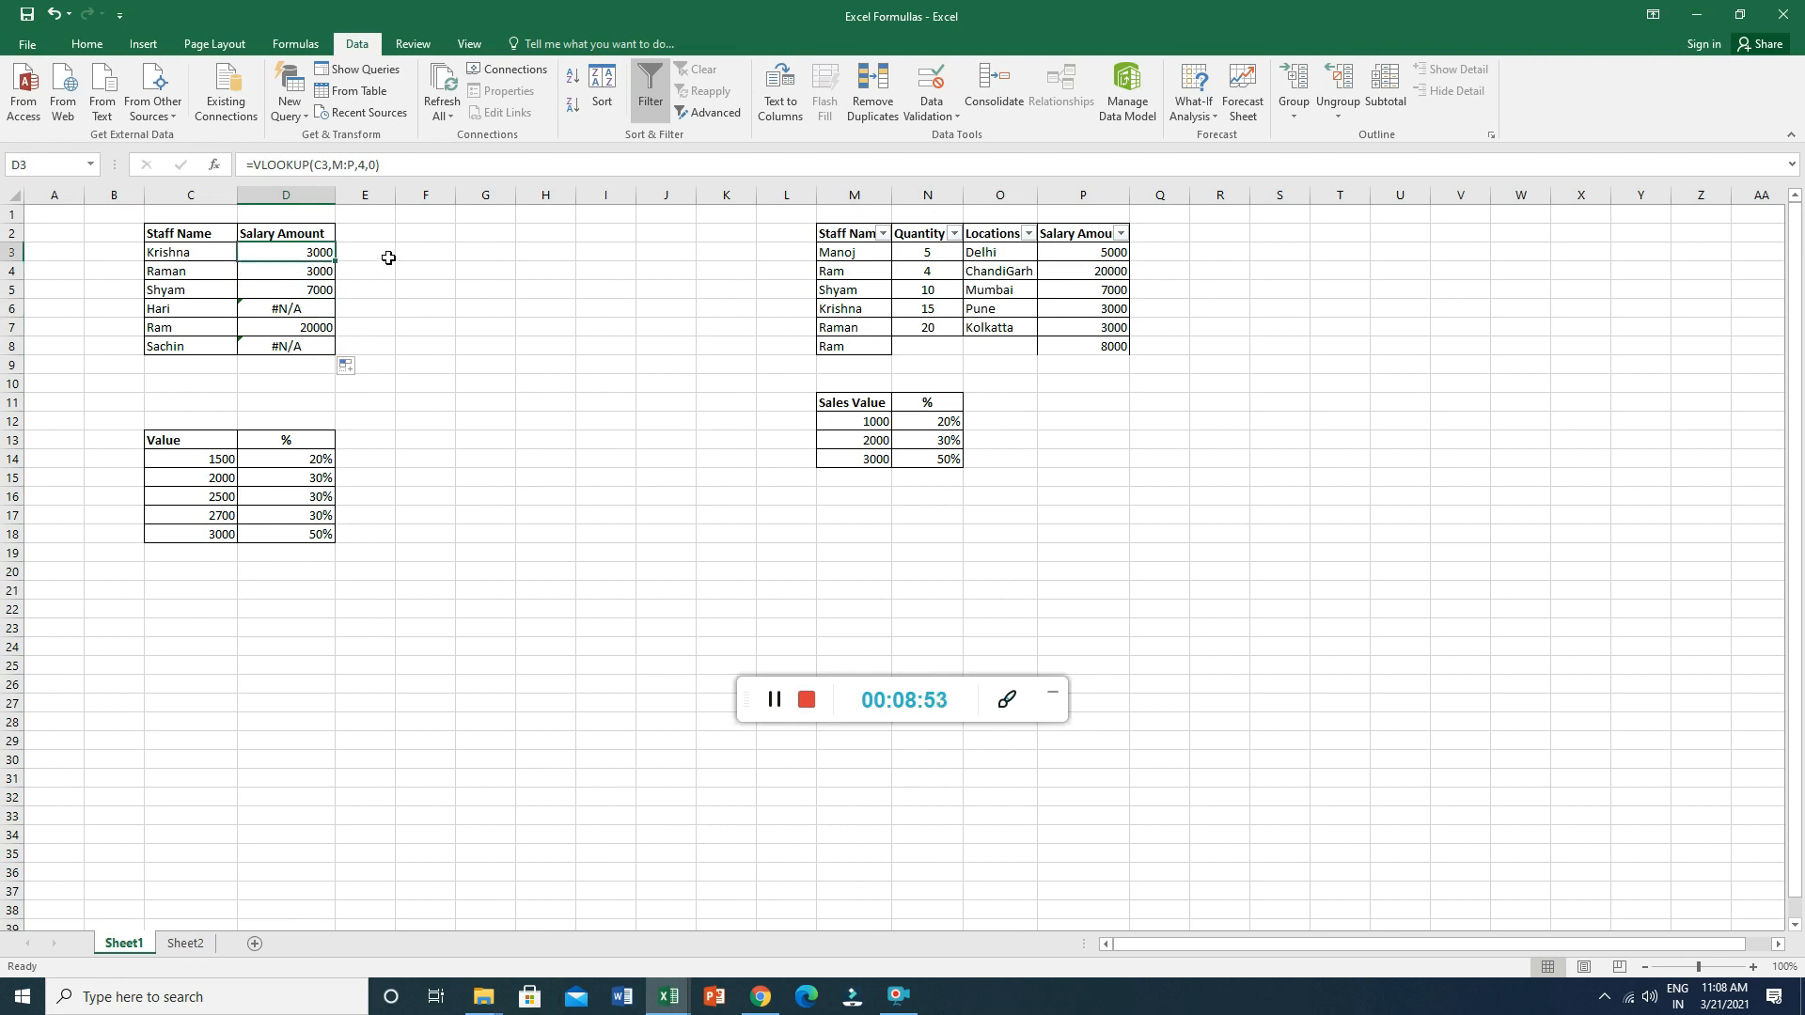
click(307, 275)
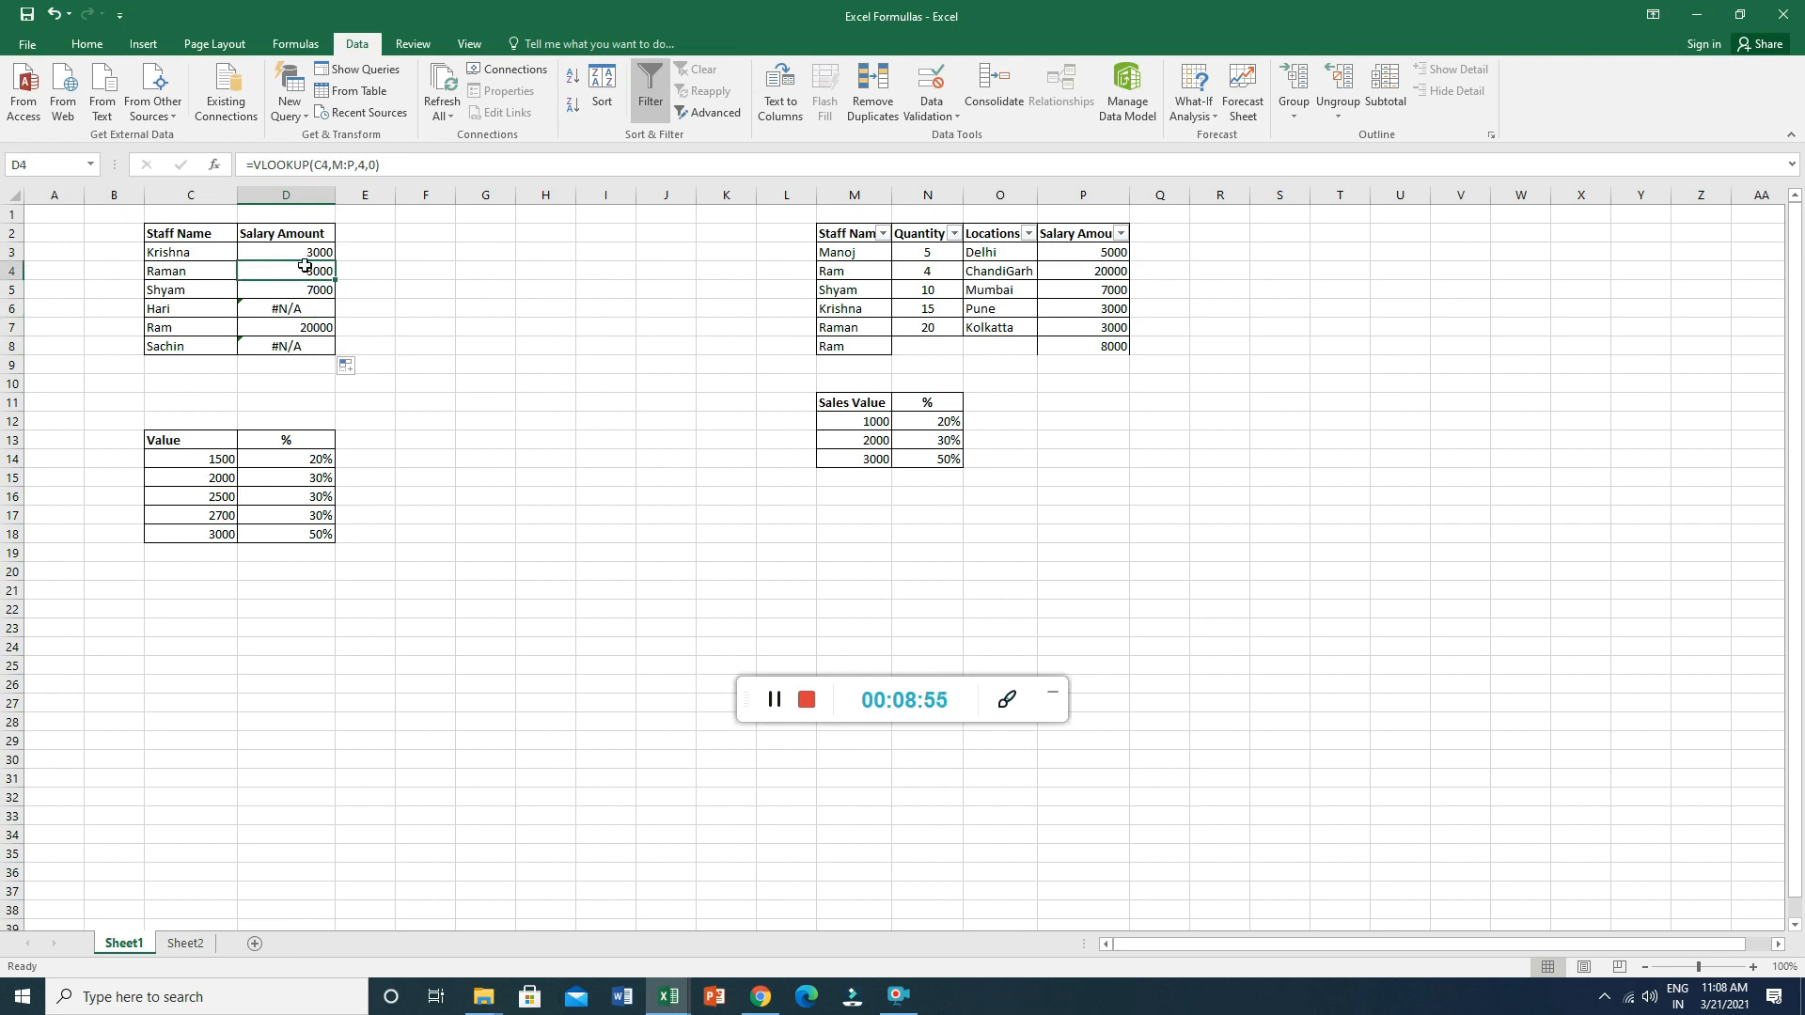
Set the salary in P4 to 26000 and compare the D7 lookup with the duplicated staff name's entry in row 8.
click(1089, 268)
text(26000)
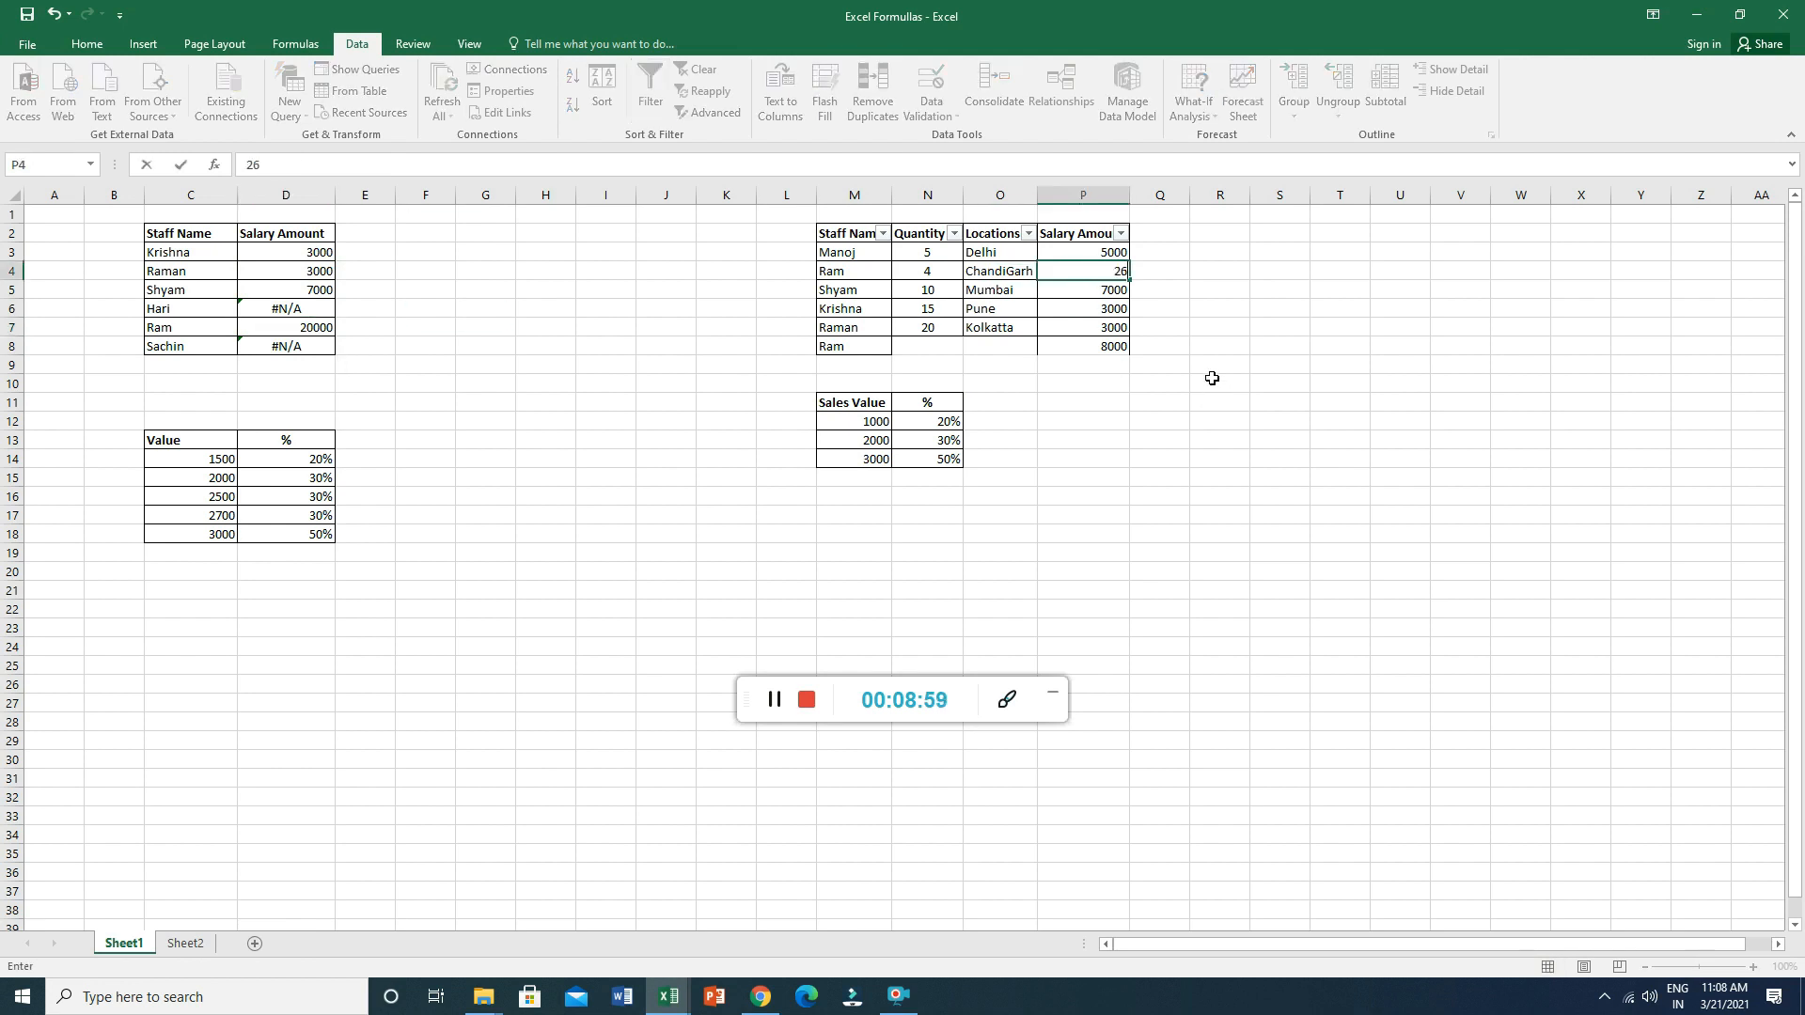
click(1081, 402)
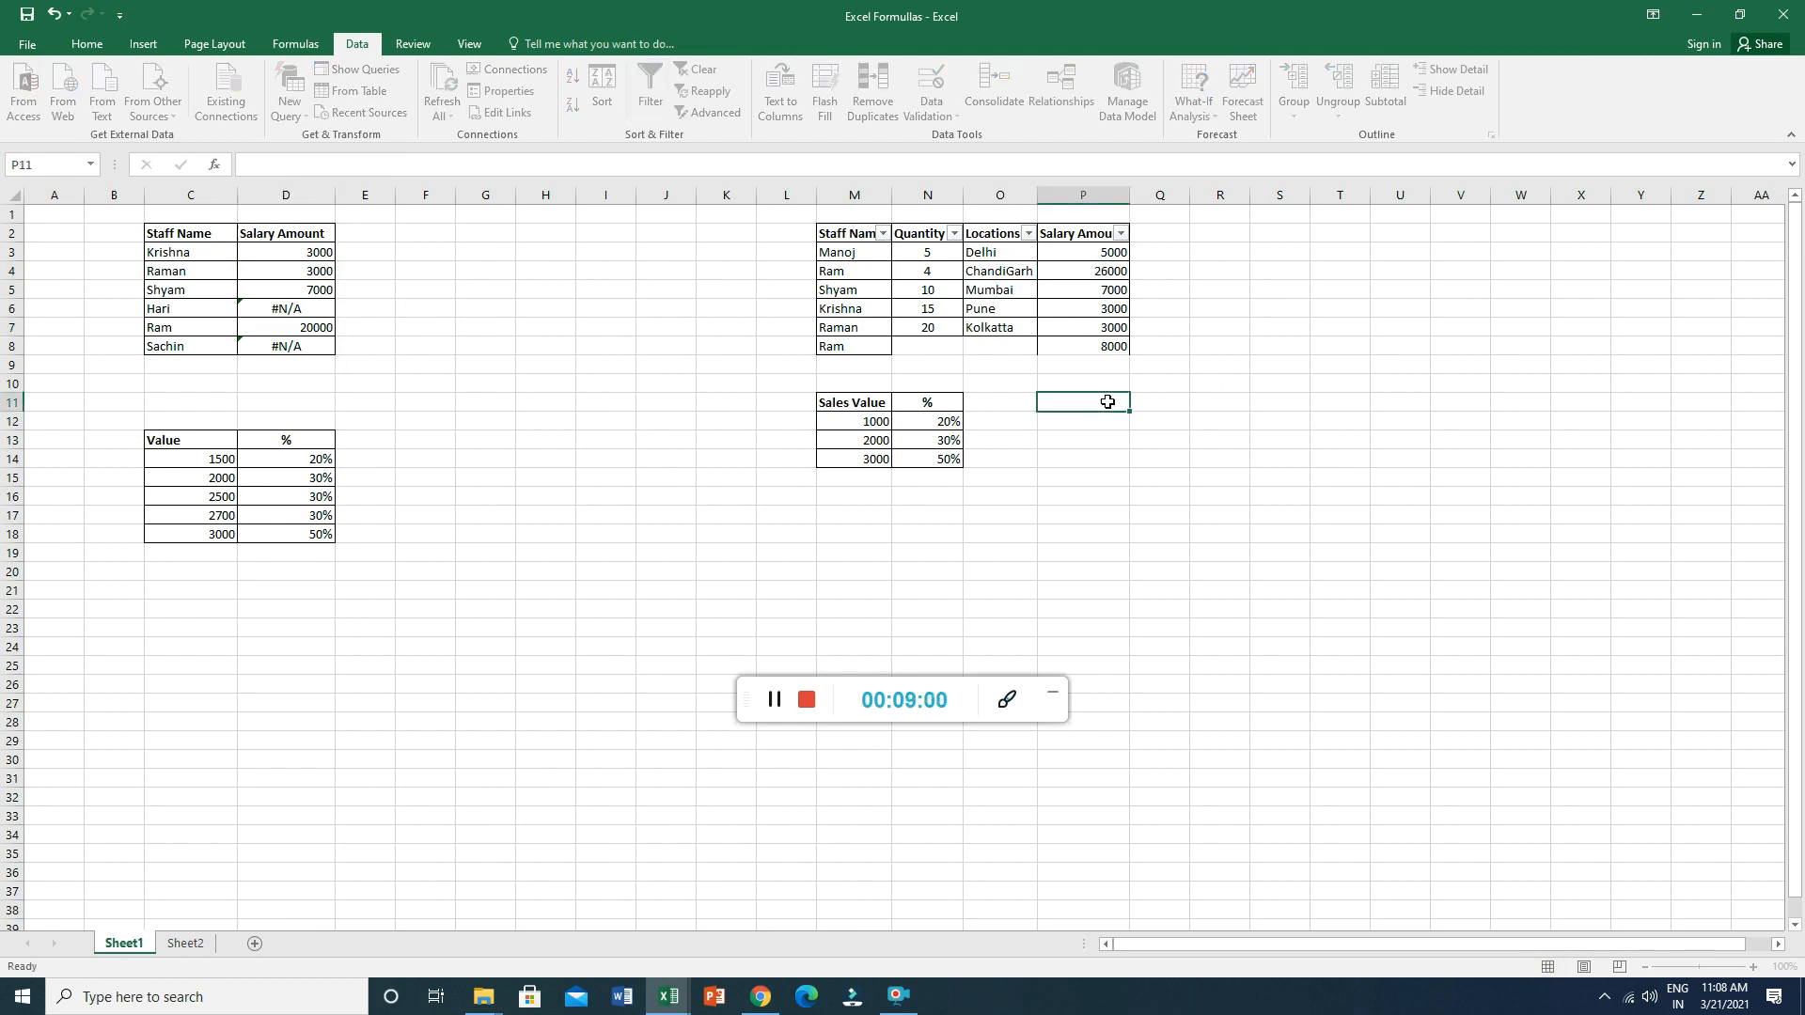
click(263, 327)
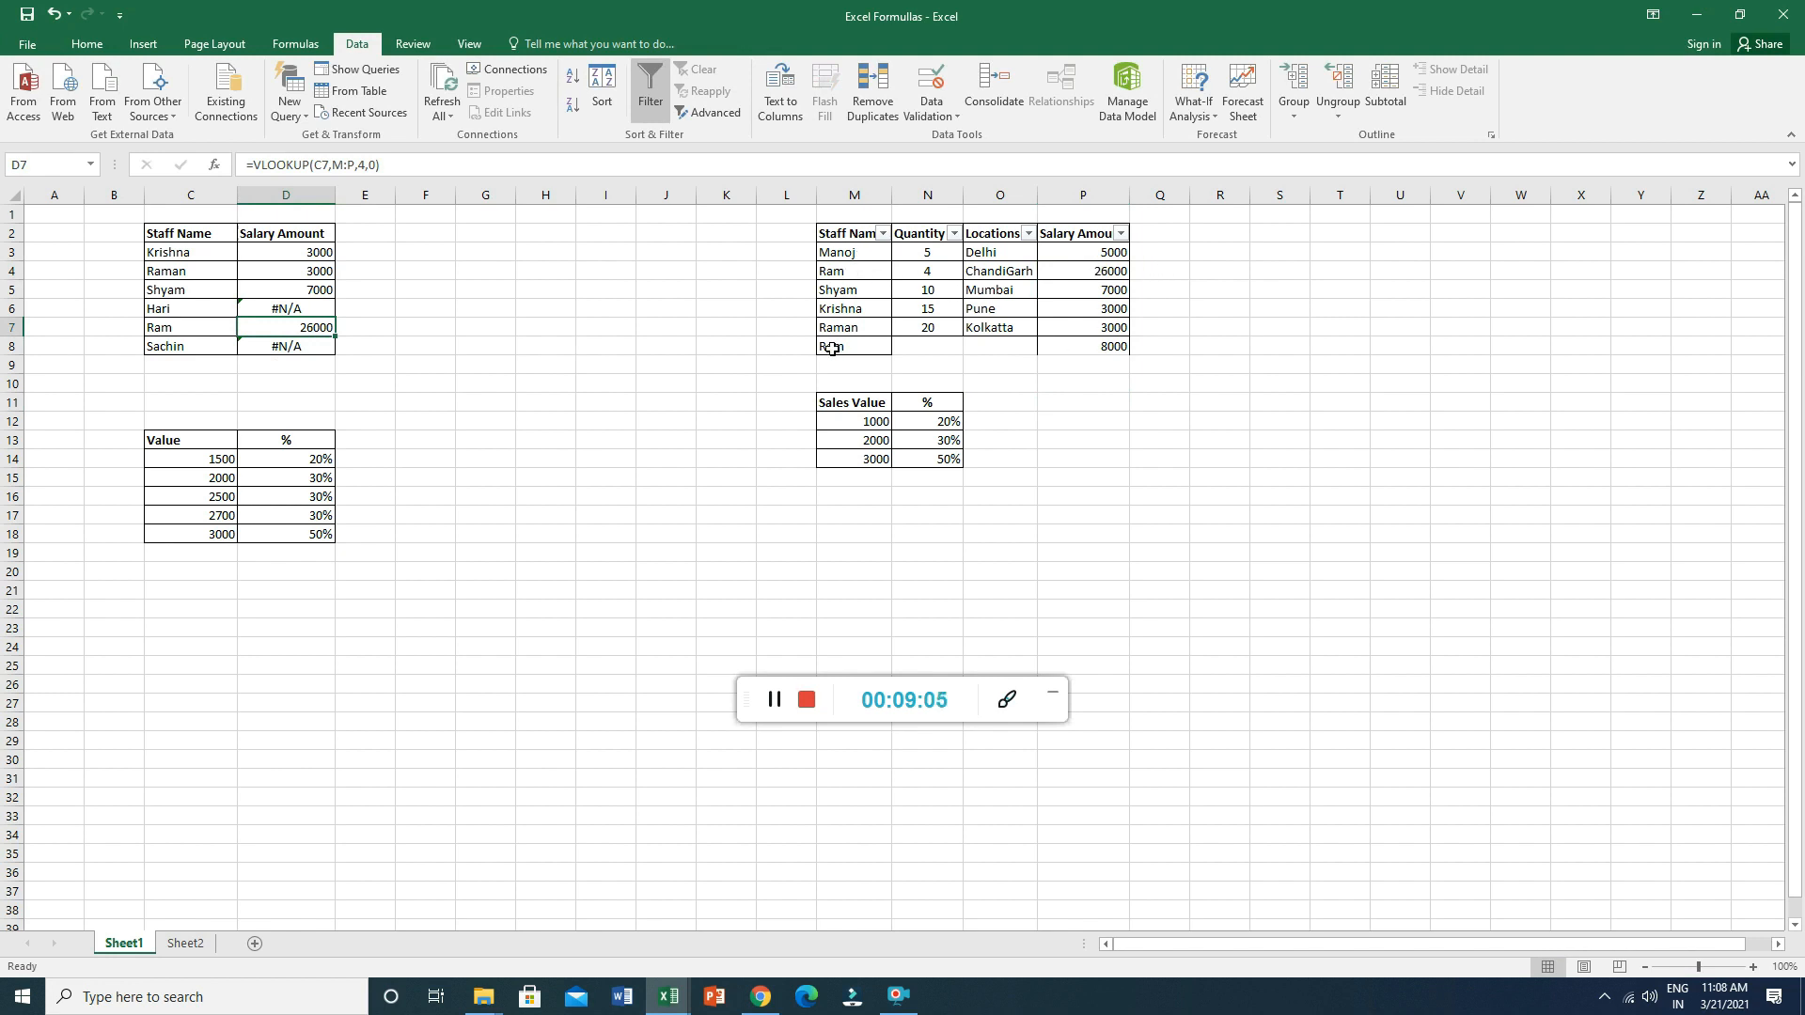
click(1127, 352)
click(832, 346)
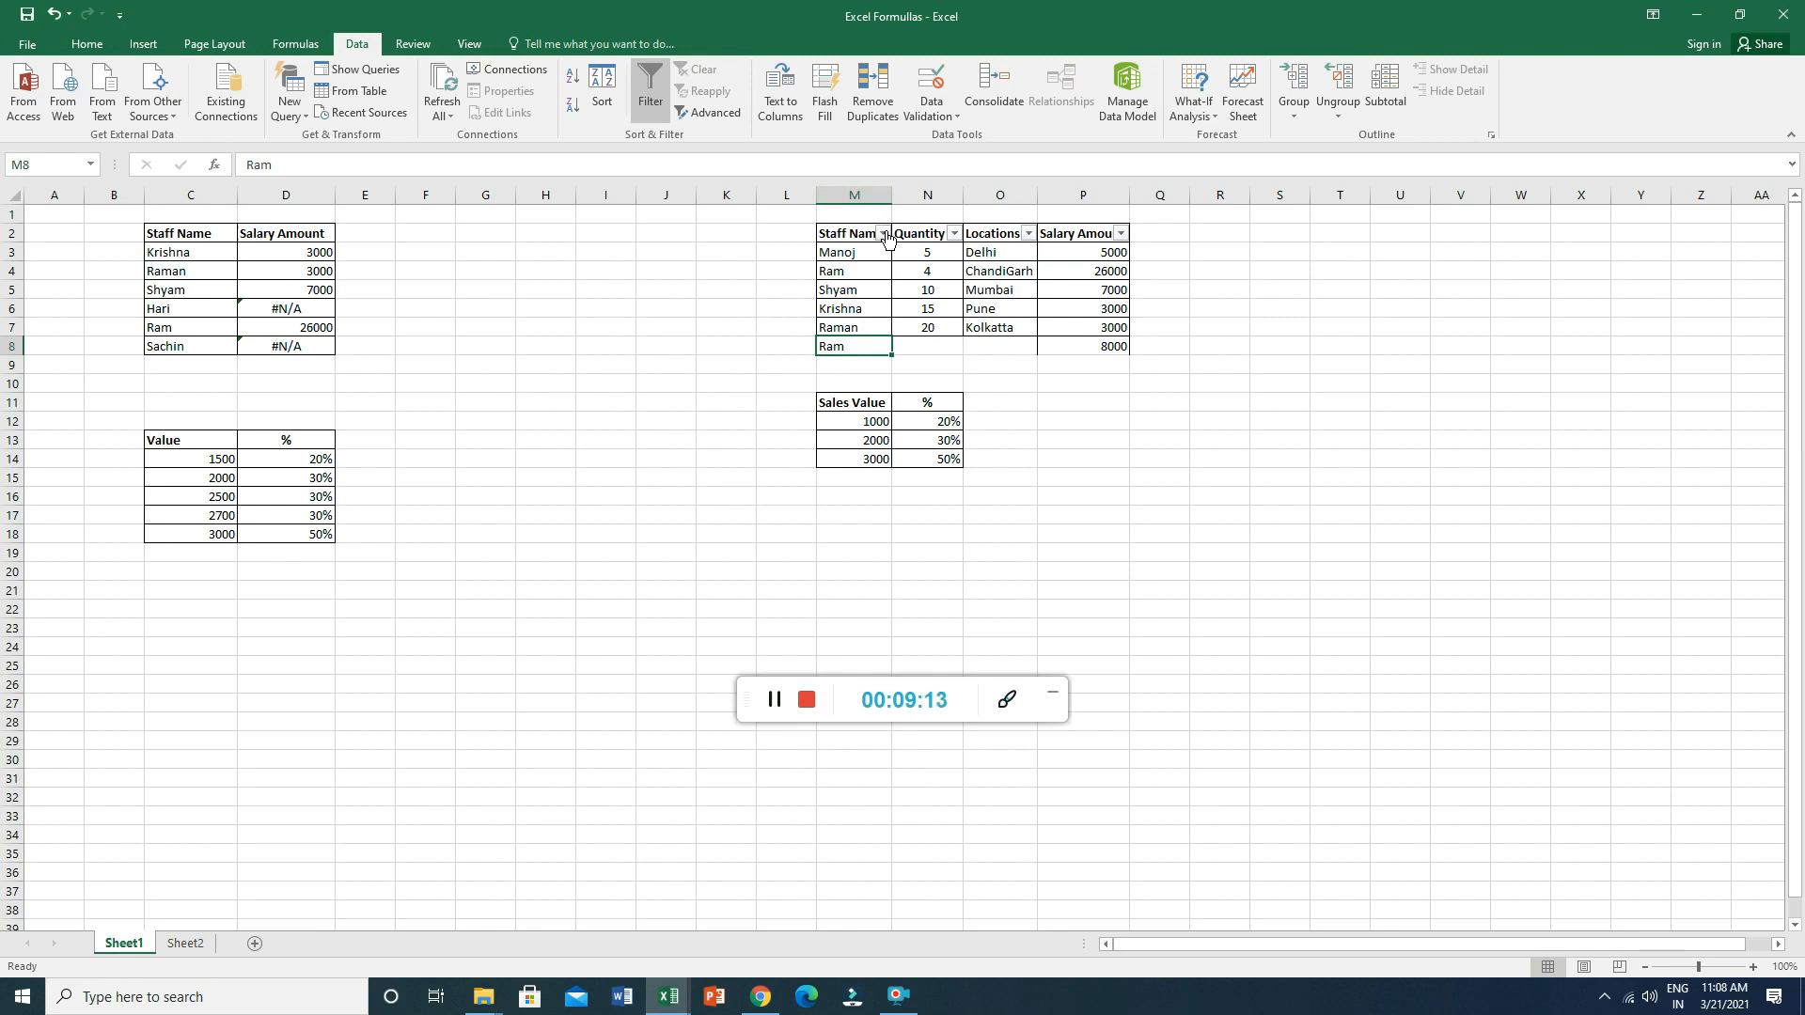
click(372, 292)
click(432, 306)
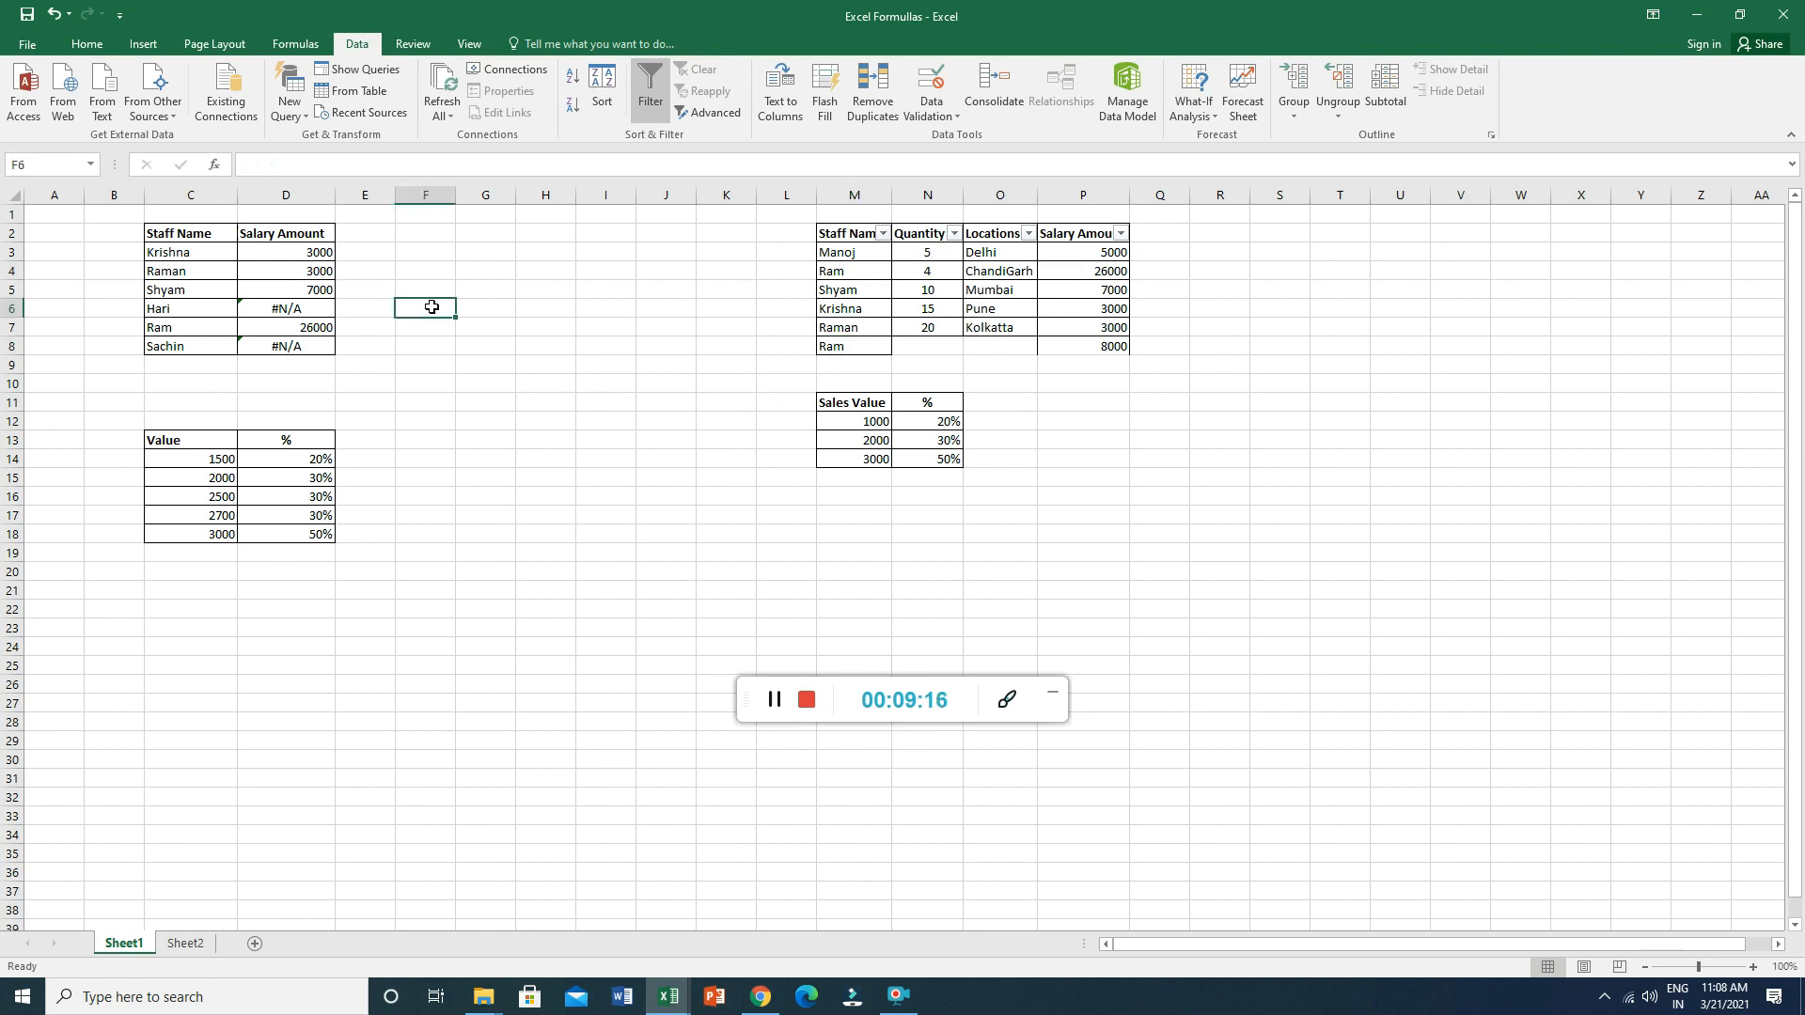